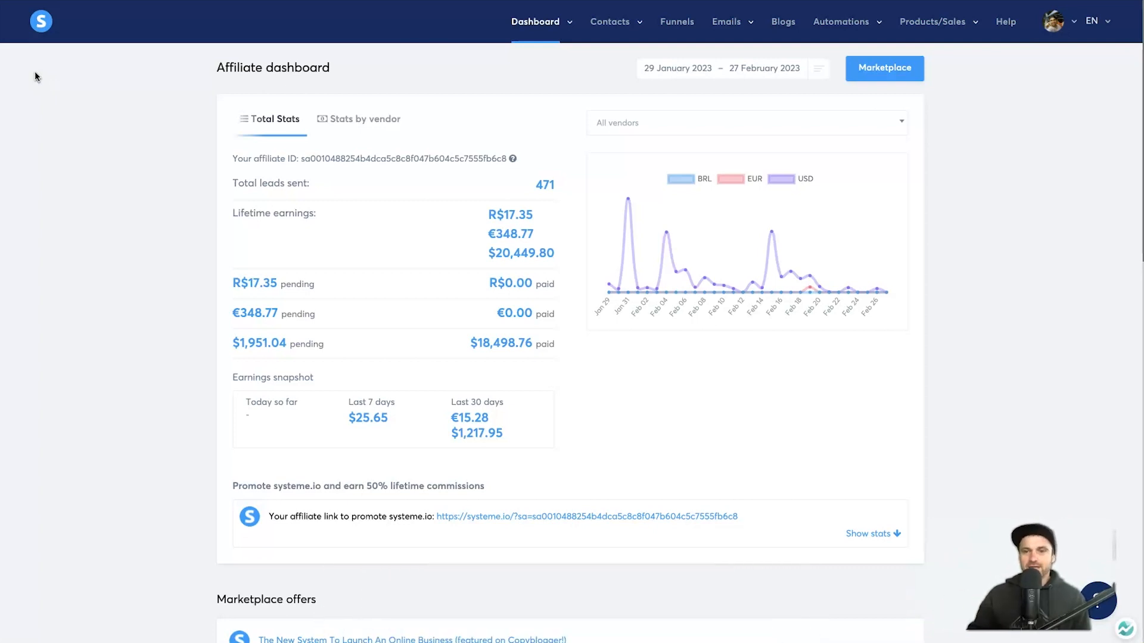
{"action": "mouse_move", "coordinate": [524, 642]}
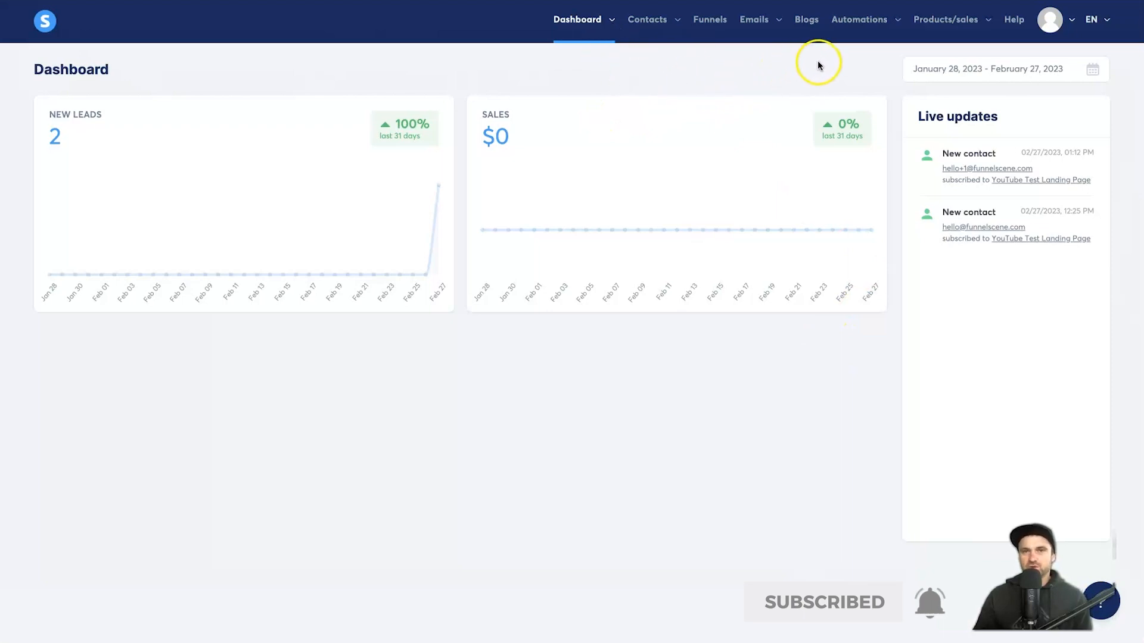
{"action": "left_click", "coordinate": [807, 33]}
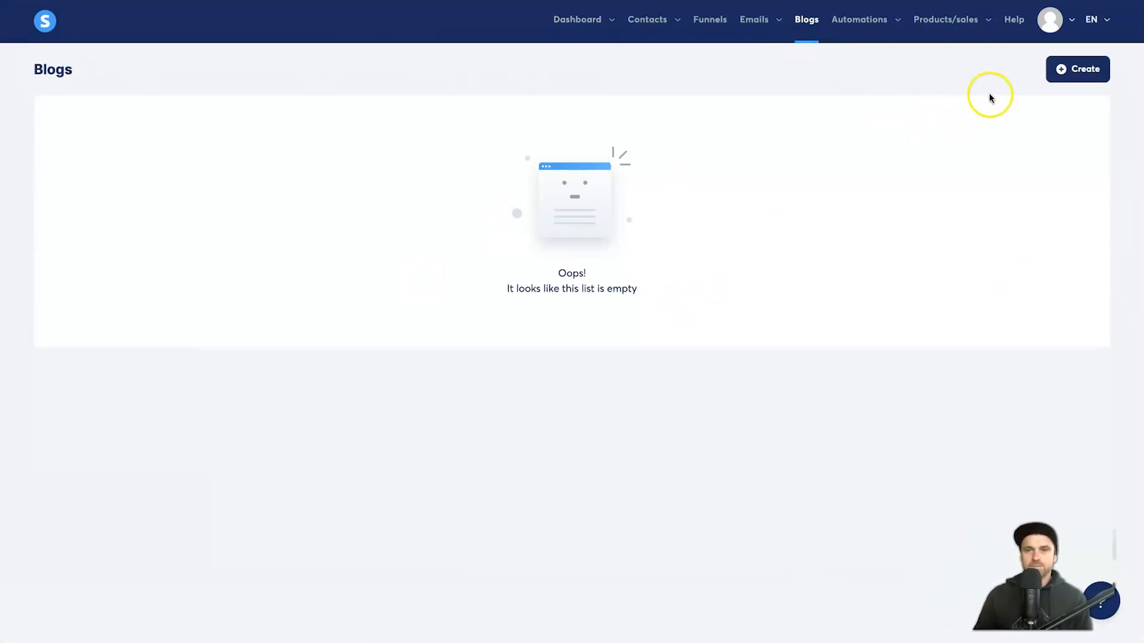
{"action": "left_click", "coordinate": [1069, 69]}
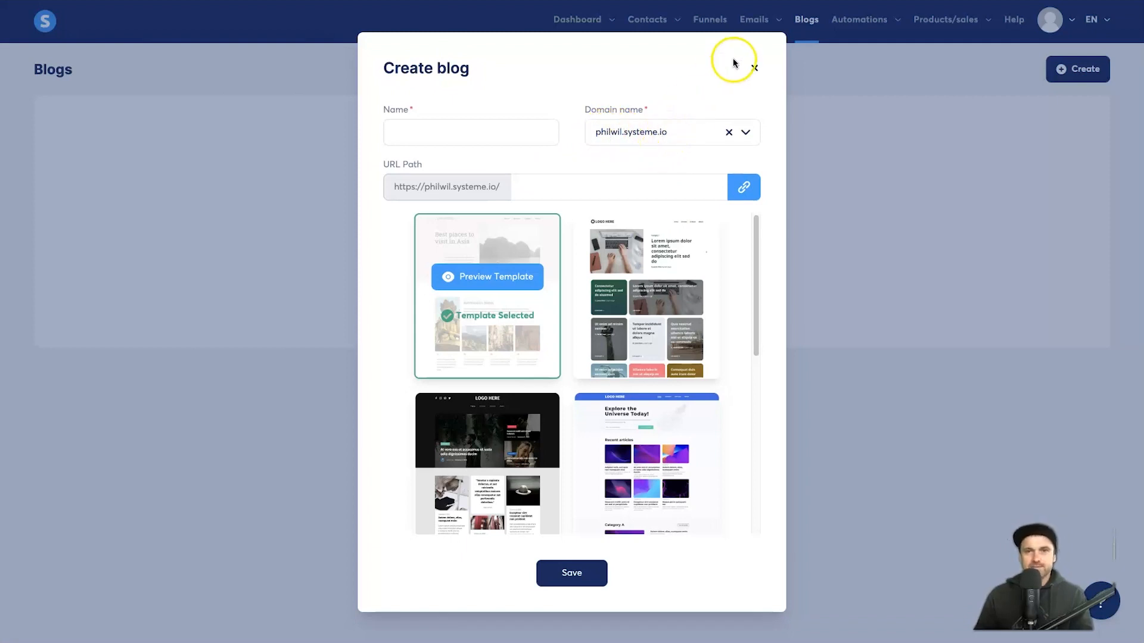
{"action": "left_click", "coordinate": [754, 69]}
- Open the custom domains section of the account settings
{"action": "mouse_move", "coordinate": [1049, 19]}
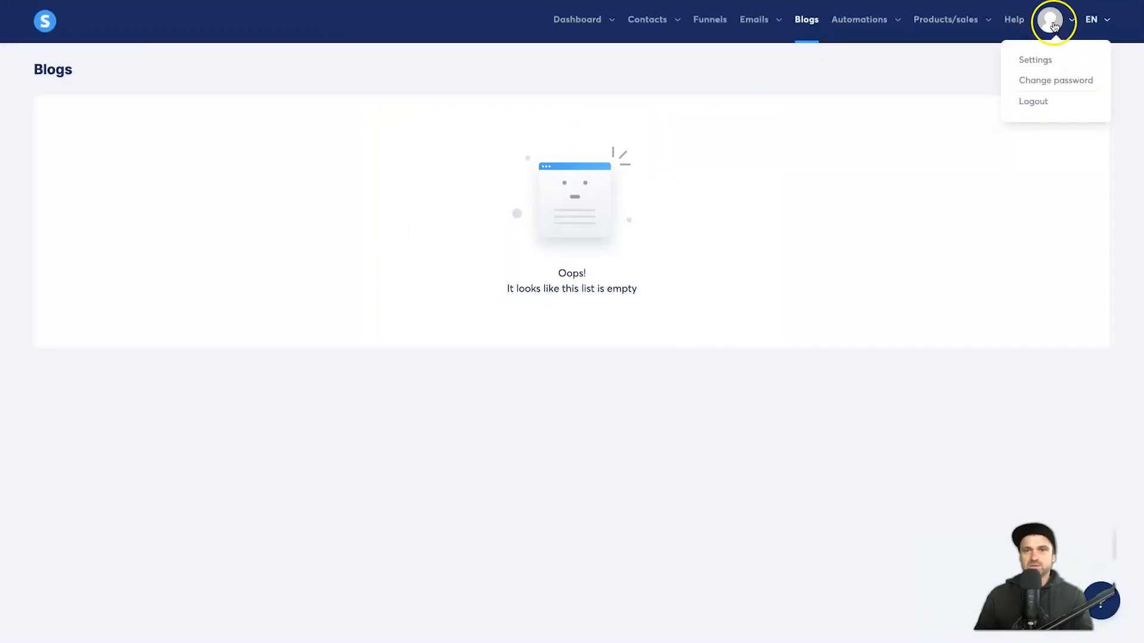
{"action": "left_click", "coordinate": [1039, 63]}
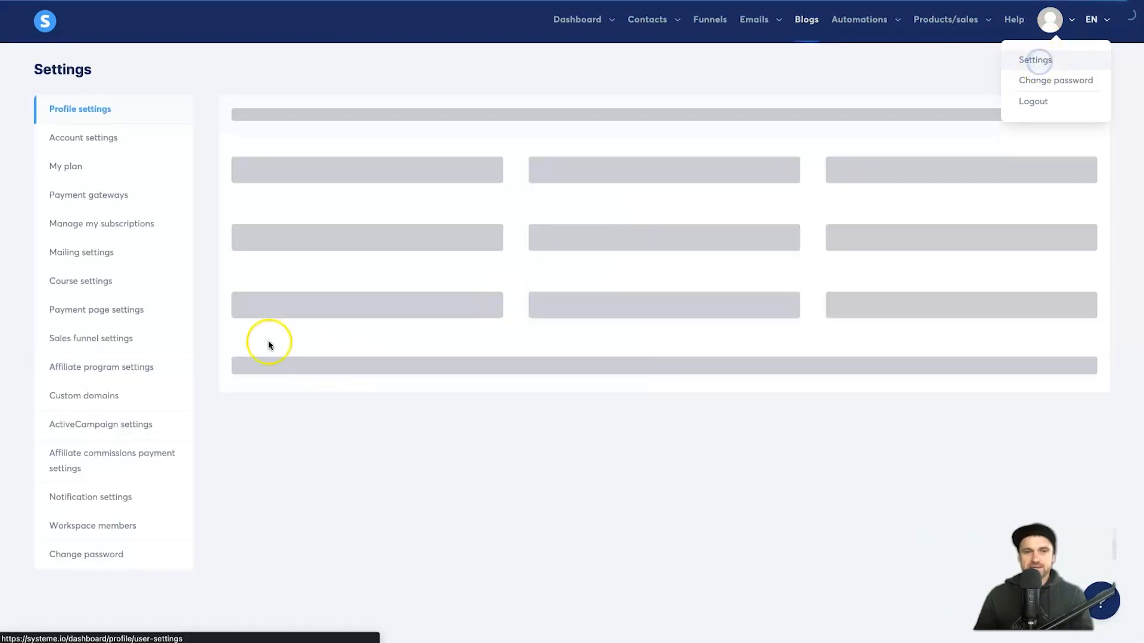
{"action": "left_click", "coordinate": [127, 399]}
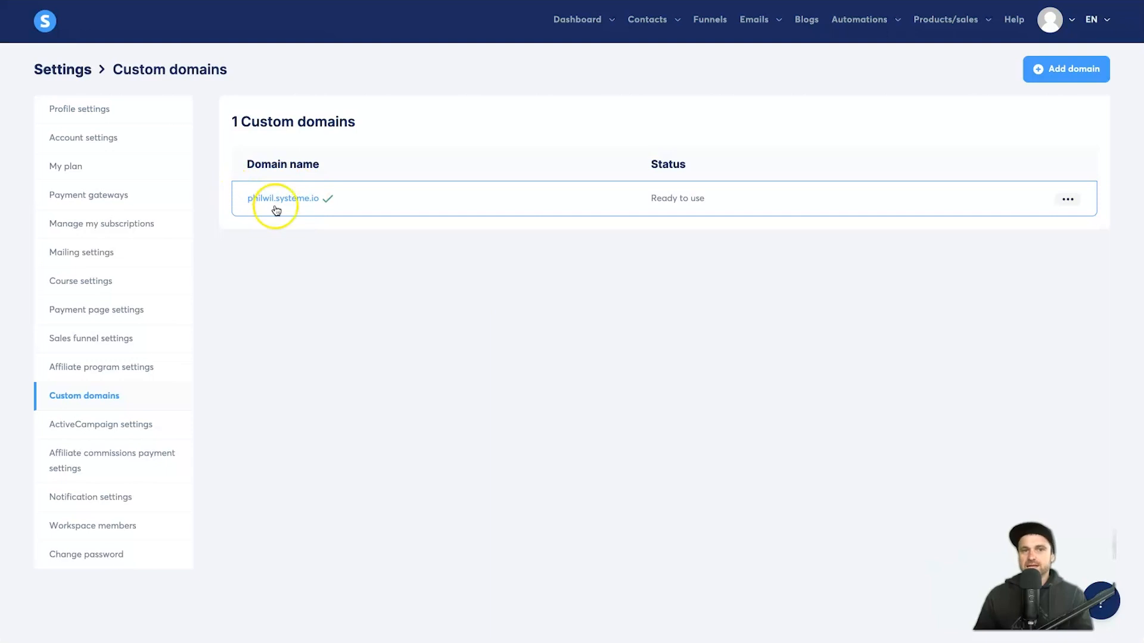
- Examine the editable part and the fixed .systeme.io ending of the existing domain's subdomain name, then close the editor without saving
{"action": "left_click", "coordinate": [1068, 203]}
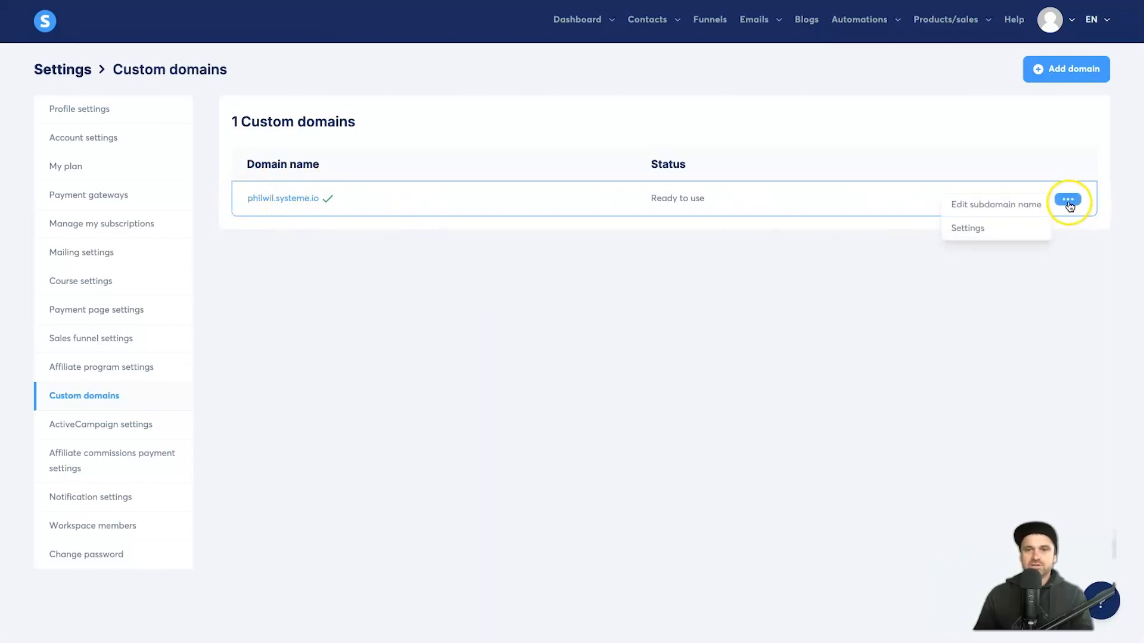
{"action": "left_click", "coordinate": [1019, 205]}
{"action": "double_click", "coordinate": [547, 335]}
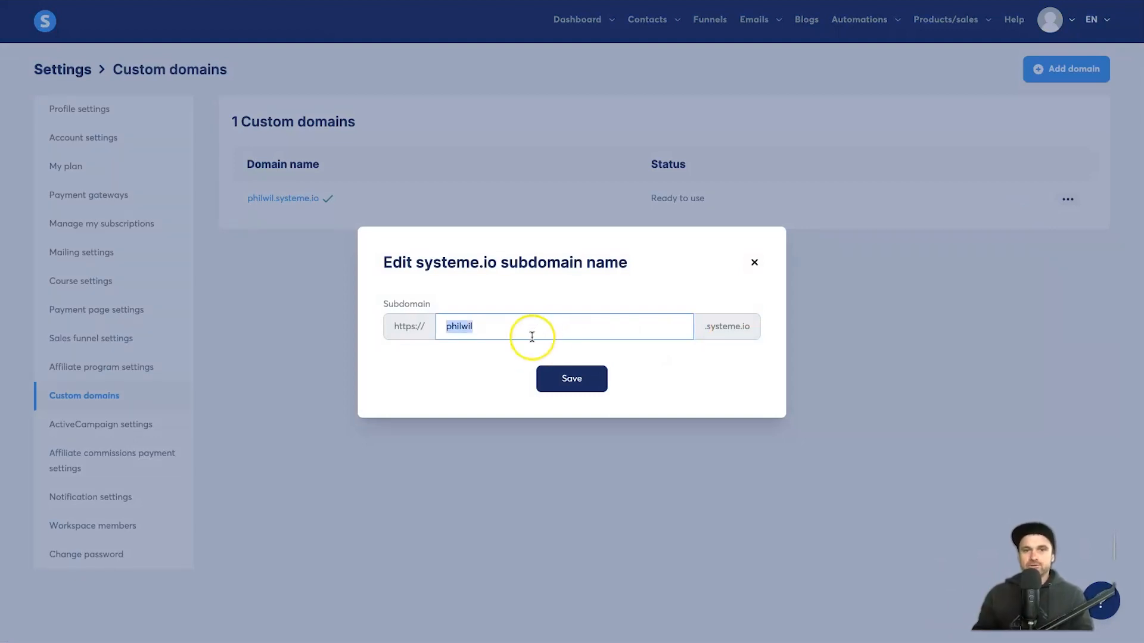
{"action": "left_click_drag", "start_coordinate": [701, 327], "coordinate": [763, 322]}
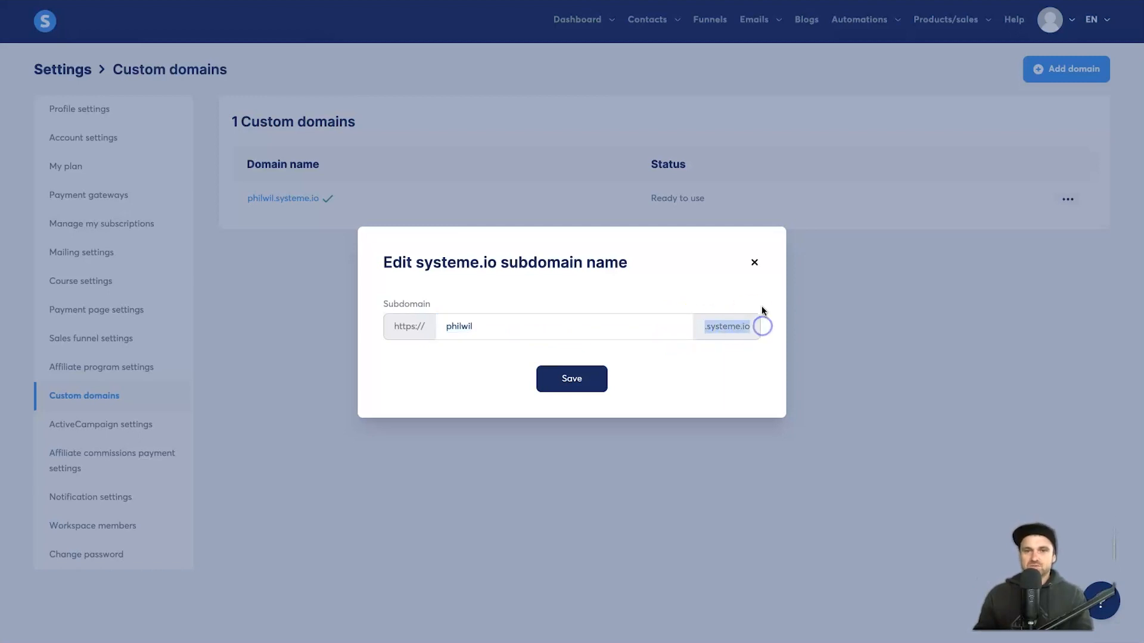
{"action": "left_click", "coordinate": [748, 337]}
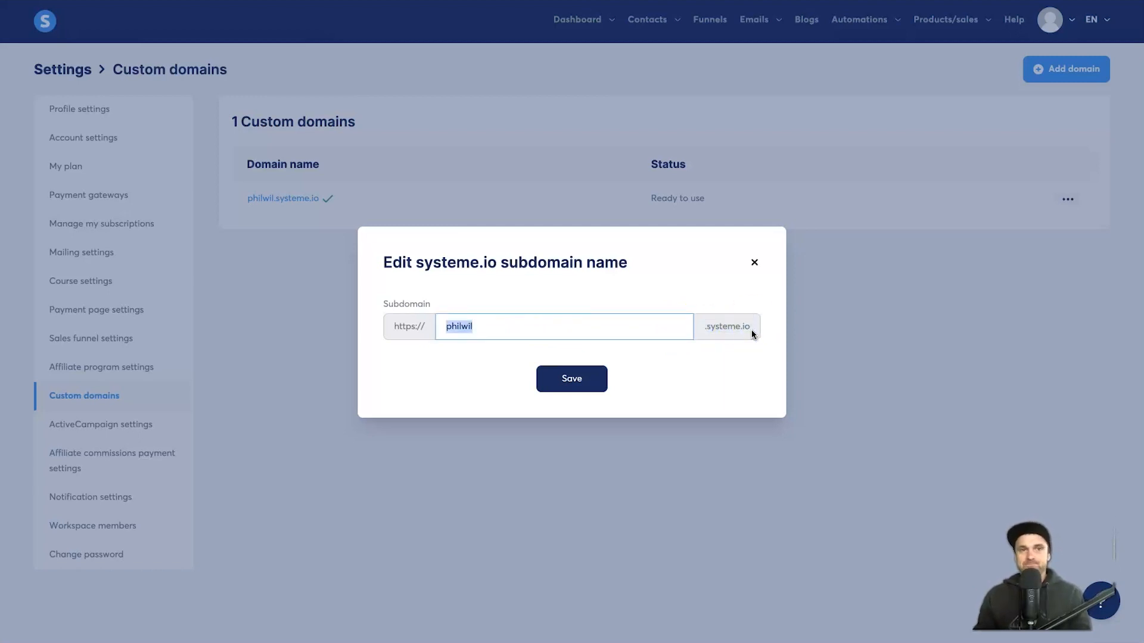
{"action": "left_click_drag", "start_coordinate": [751, 331], "coordinate": [716, 333]}
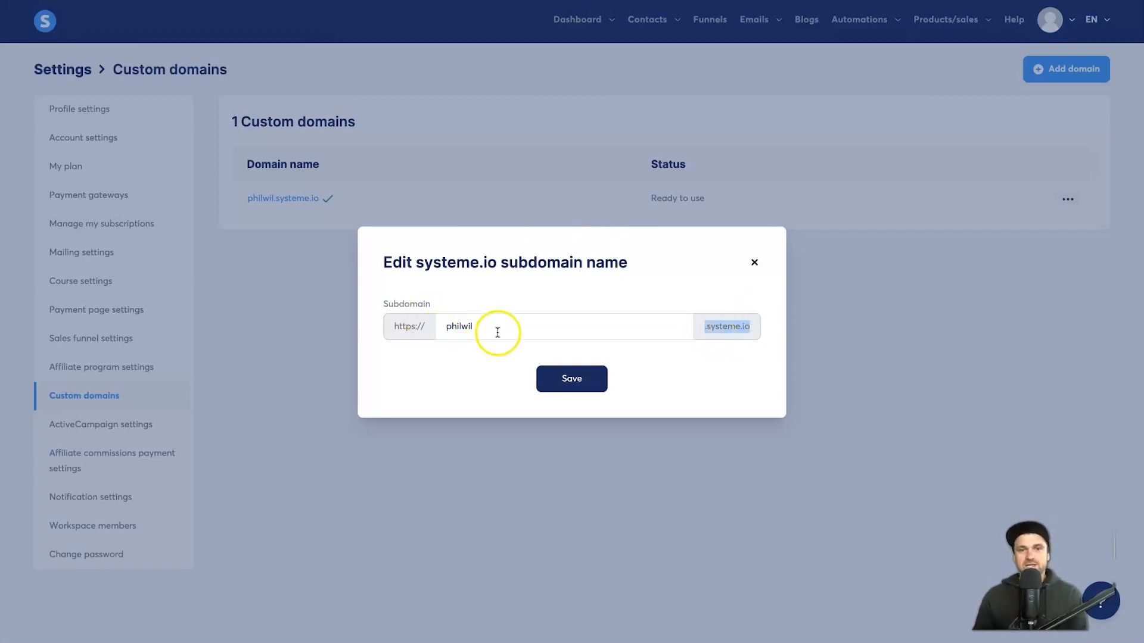
{"action": "left_click", "coordinate": [442, 327]}
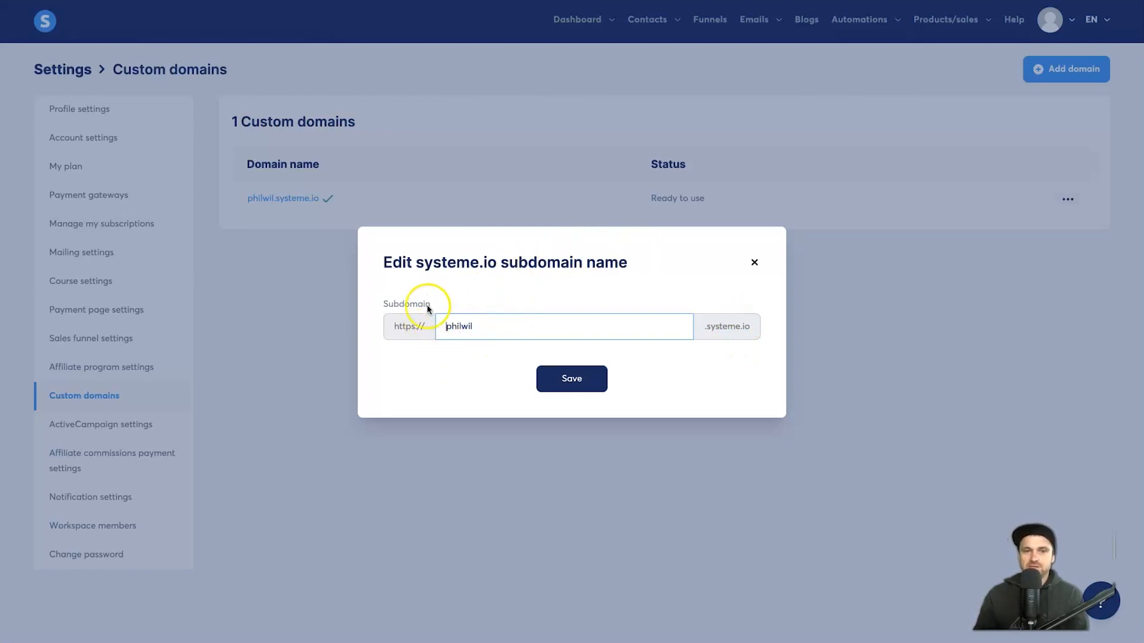
{"action": "left_click", "coordinate": [754, 264]}
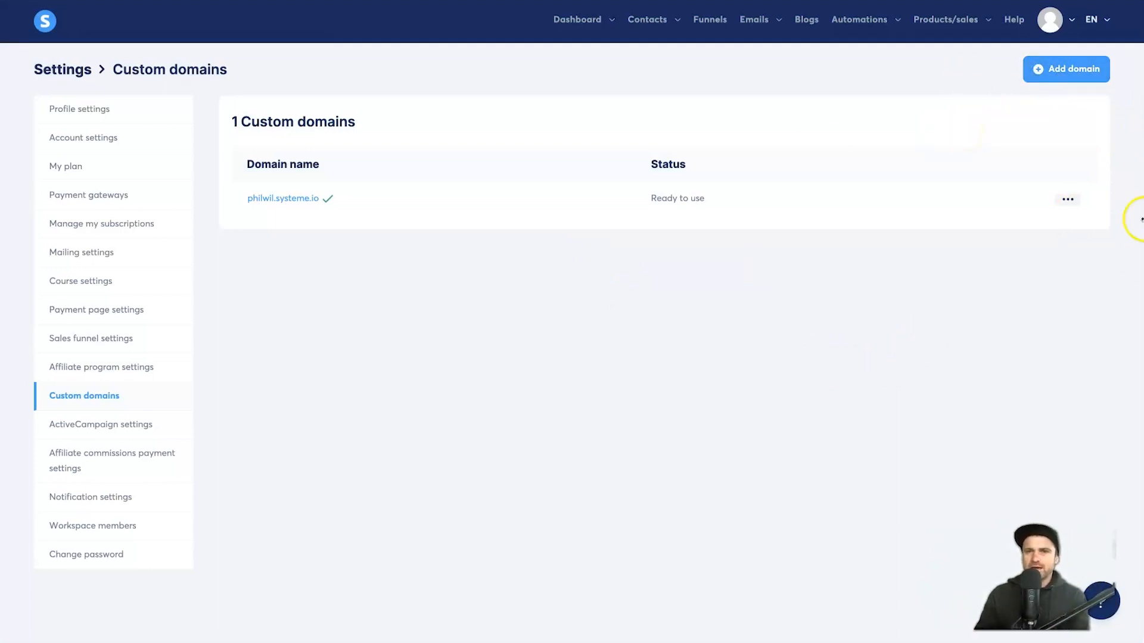
- Start a new blog named "Funnel Scene Blog" with the URL path "blog"
{"action": "mouse_move", "coordinate": [834, 46]}
{"action": "left_click", "coordinate": [811, 24]}
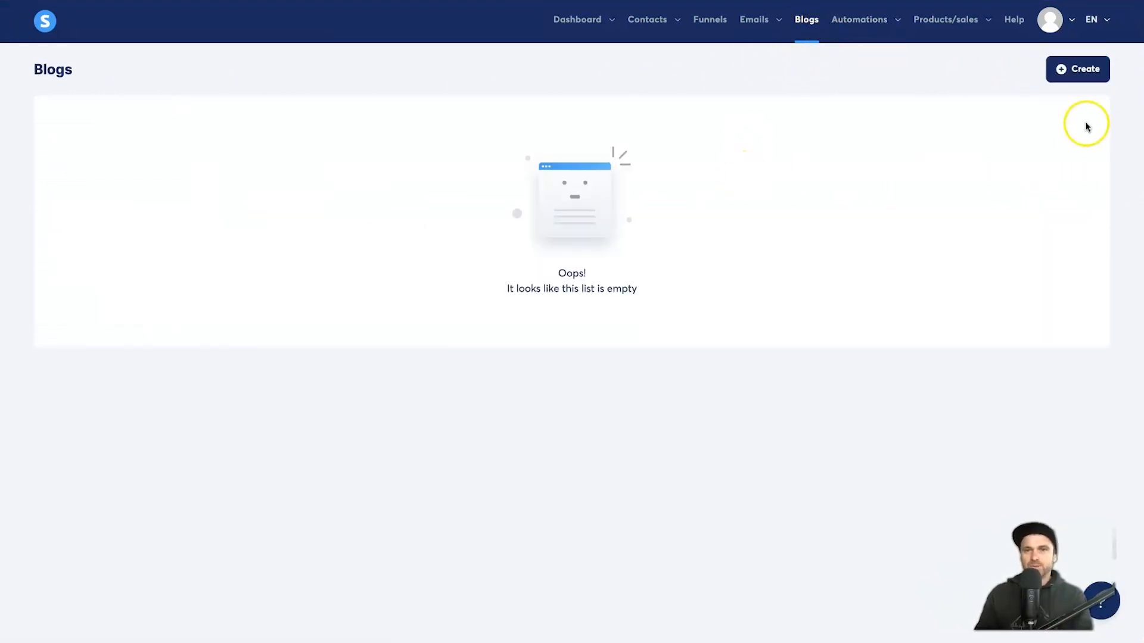
{"action": "left_click", "coordinate": [1085, 72]}
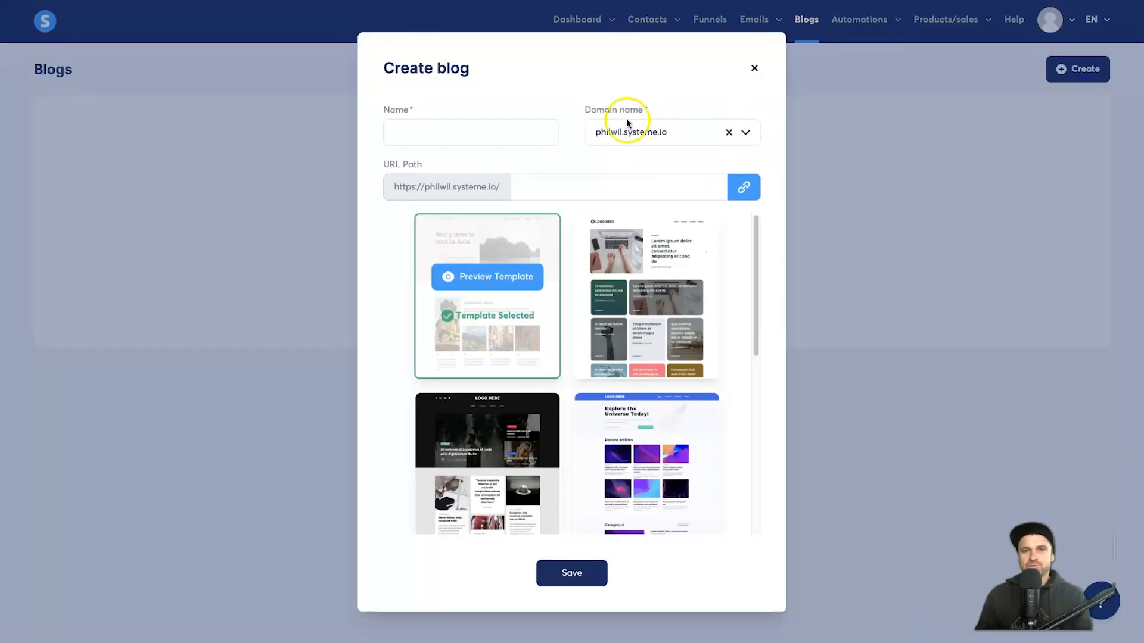
{"action": "left_click_drag", "start_coordinate": [587, 109], "coordinate": [653, 109]}
{"action": "left_click", "coordinate": [402, 136]}
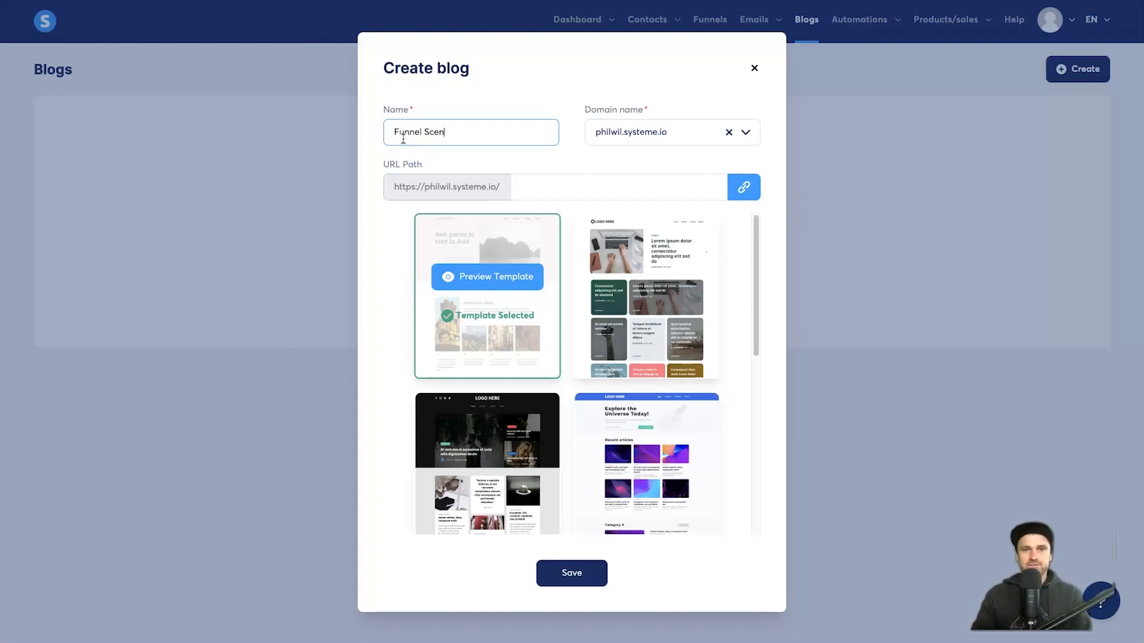
{"action": "left_click_drag", "start_coordinate": [383, 167], "coordinate": [439, 162]}
{"action": "left_click", "coordinate": [573, 185]}
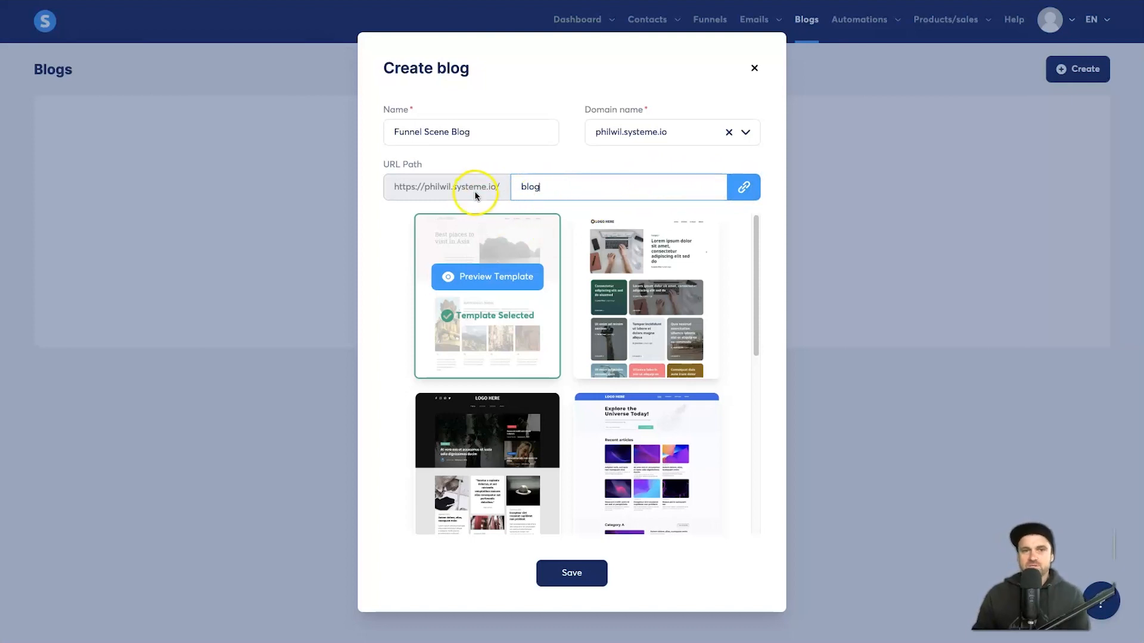
{"action": "left_click_drag", "start_coordinate": [515, 184], "coordinate": [551, 183]}
{"action": "left_click", "coordinate": [582, 181]}
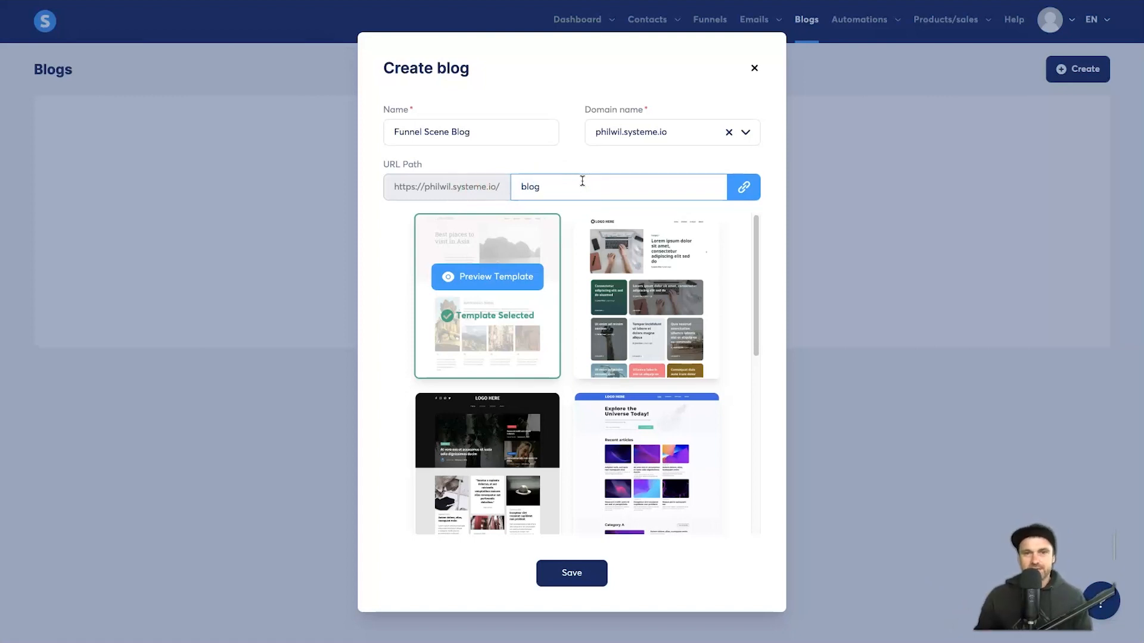
{"action": "left_click", "coordinate": [767, 255]}
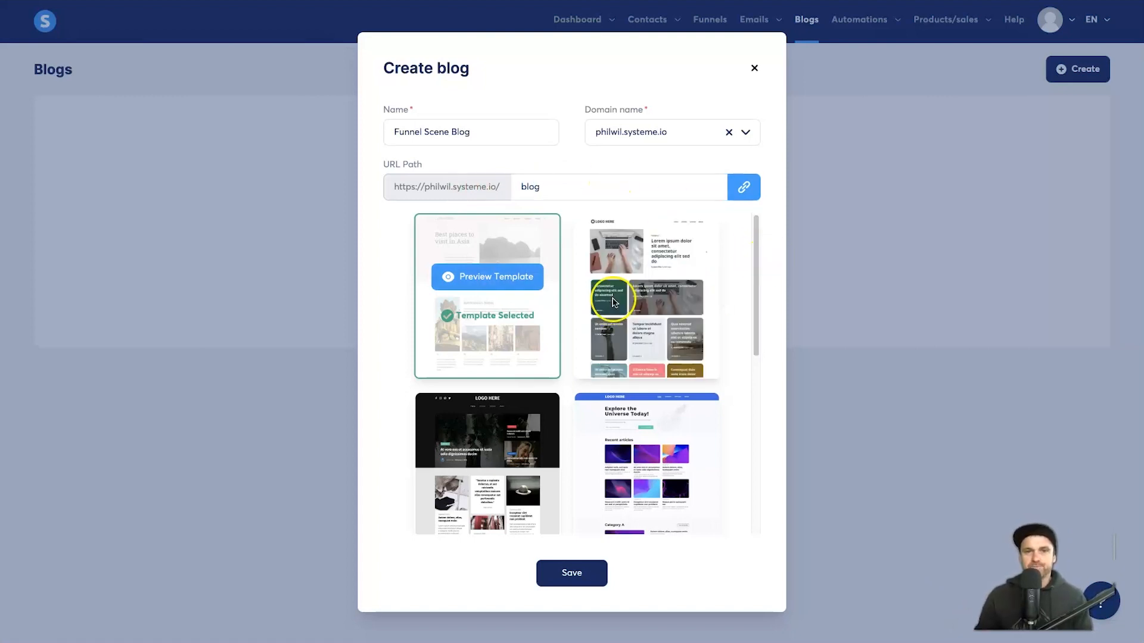
- Check the blog's name and URL path and choose the account's systeme.io subdomain as its domain name
{"action": "left_click", "coordinate": [390, 132]}
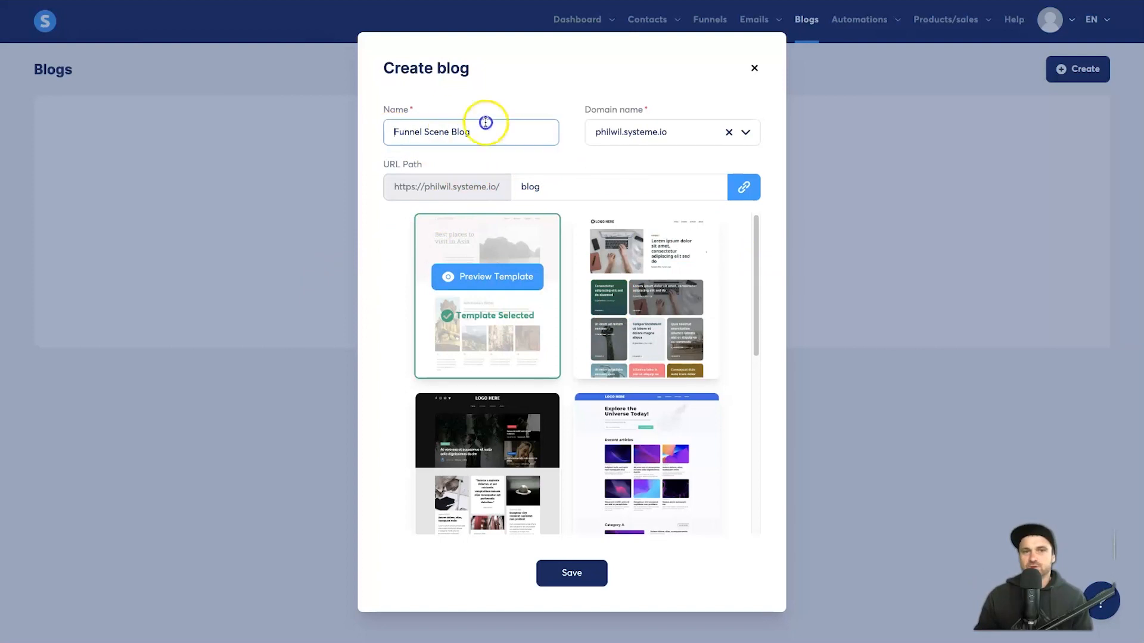
{"action": "left_click", "coordinate": [572, 185]}
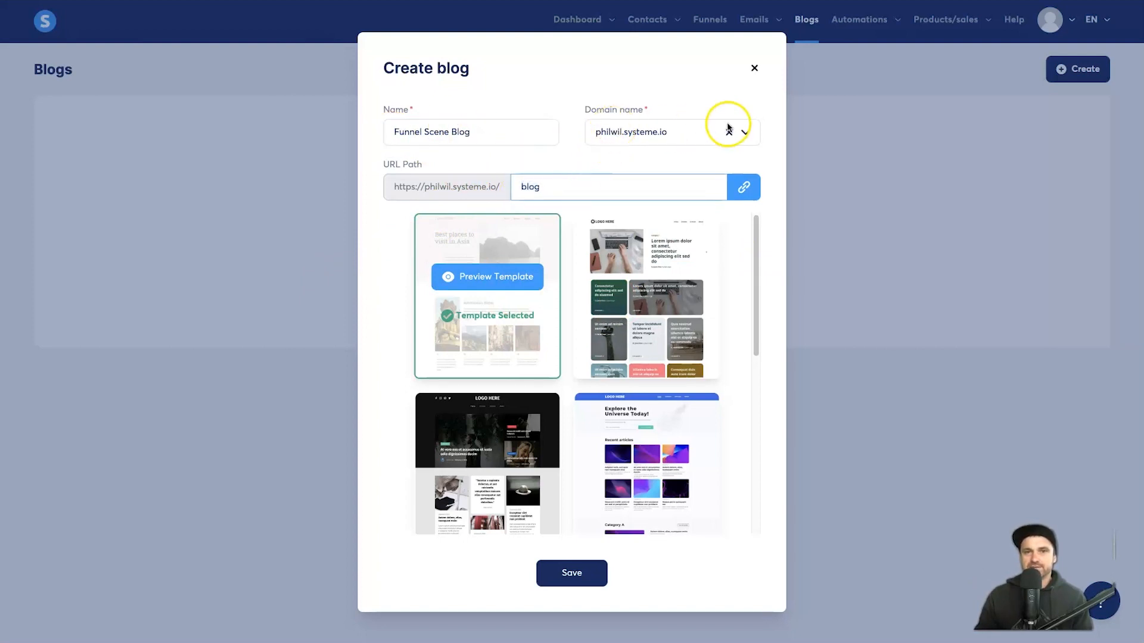
{"action": "left_click", "coordinate": [745, 132]}
{"action": "left_click", "coordinate": [715, 159]}
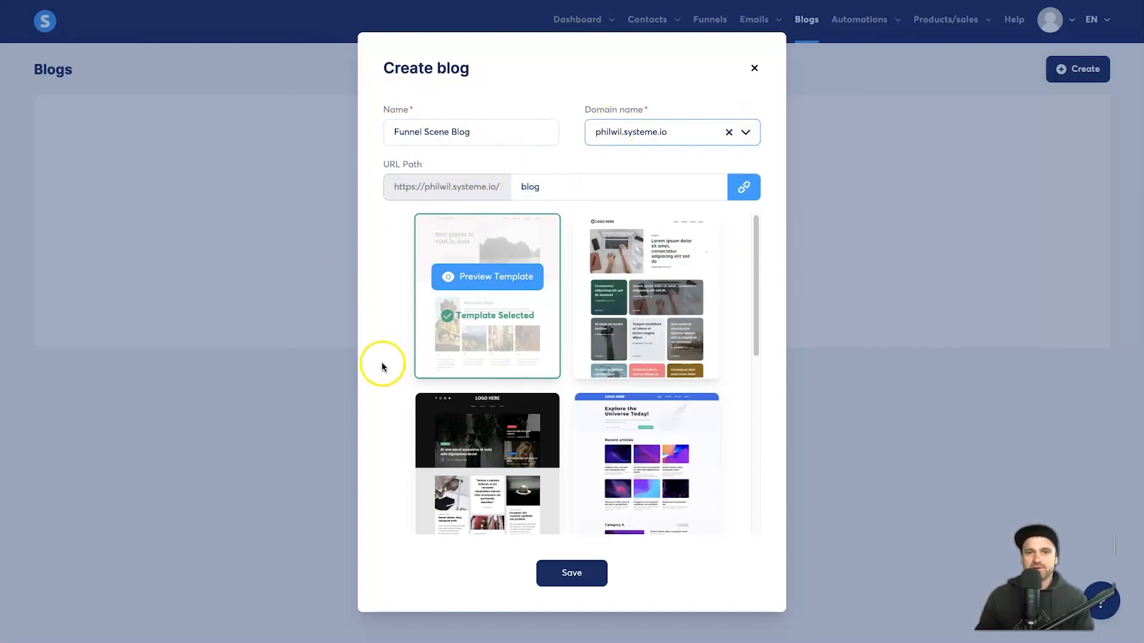
- Browse the available blog templates down to the last row
{"action": "mouse_move", "coordinate": [654, 431]}
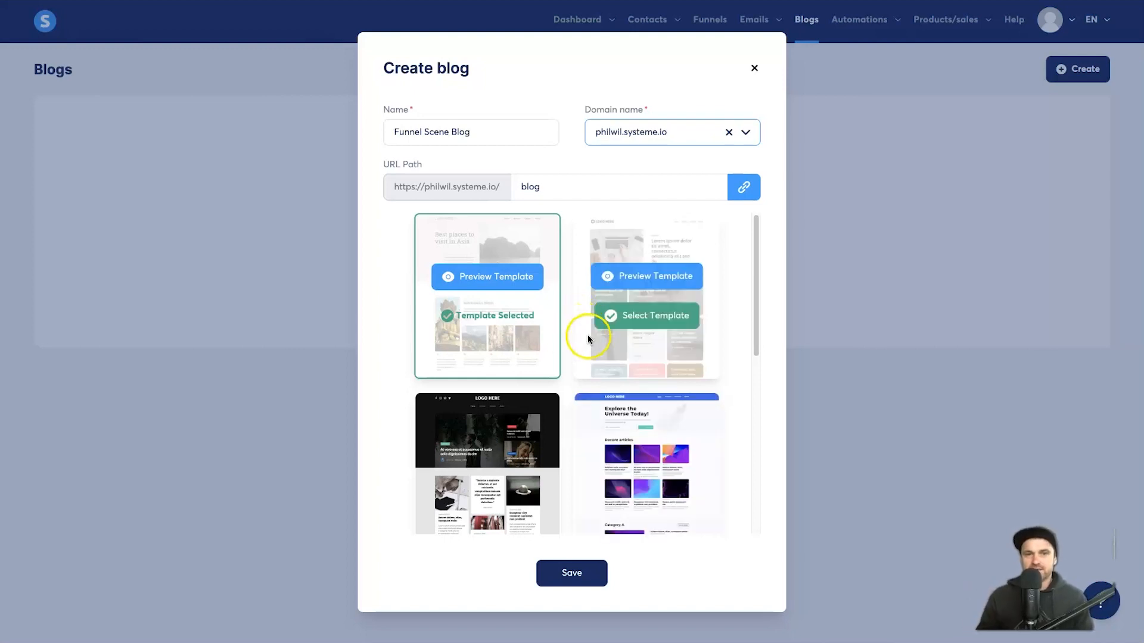
{"action": "scroll", "coordinate": [595, 363], "scroll_direction": "down", "scroll_amount": 5}
{"action": "scroll", "coordinate": [603, 400], "scroll_direction": "down", "scroll_amount": 1}
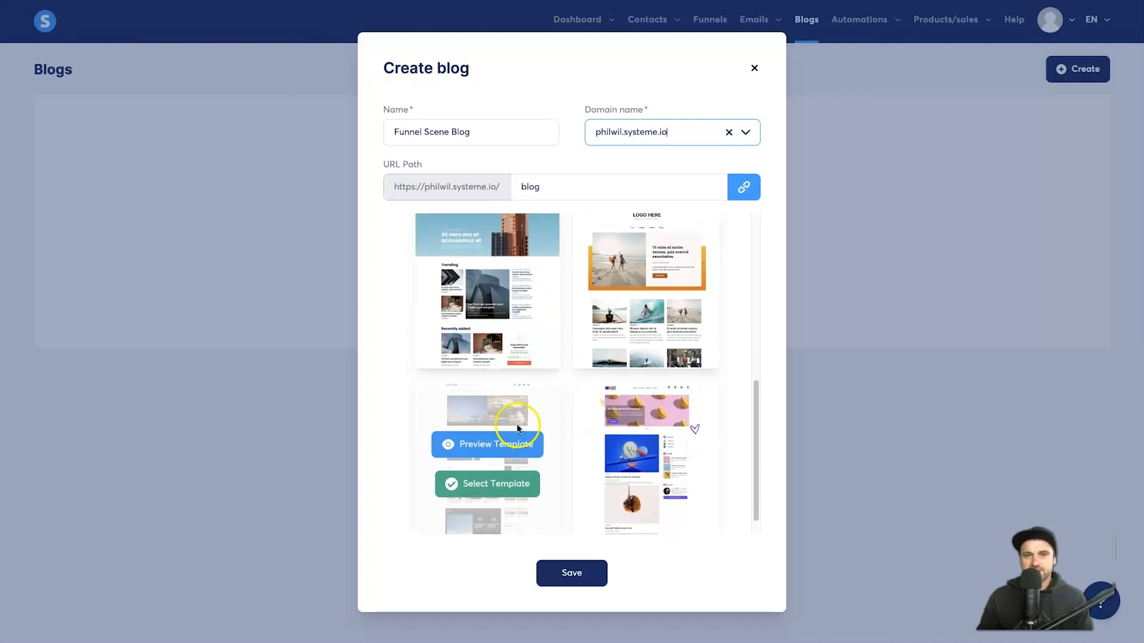
{"action": "scroll", "coordinate": [551, 391], "scroll_direction": "up", "scroll_amount": 5}
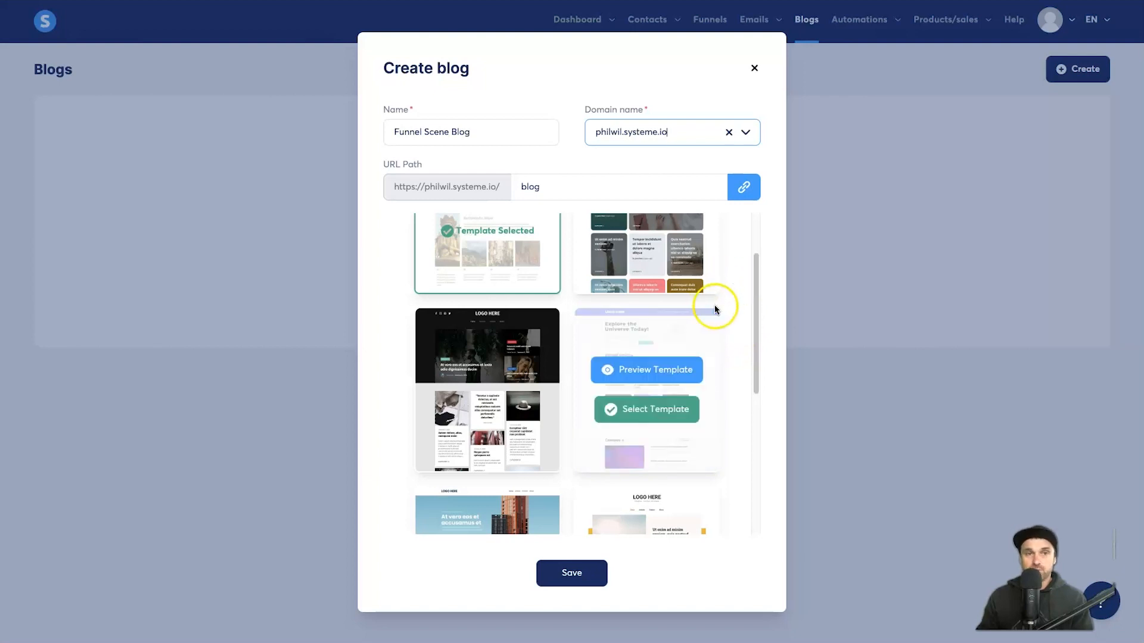
{"action": "scroll", "coordinate": [714, 368], "scroll_direction": "down", "scroll_amount": 4}
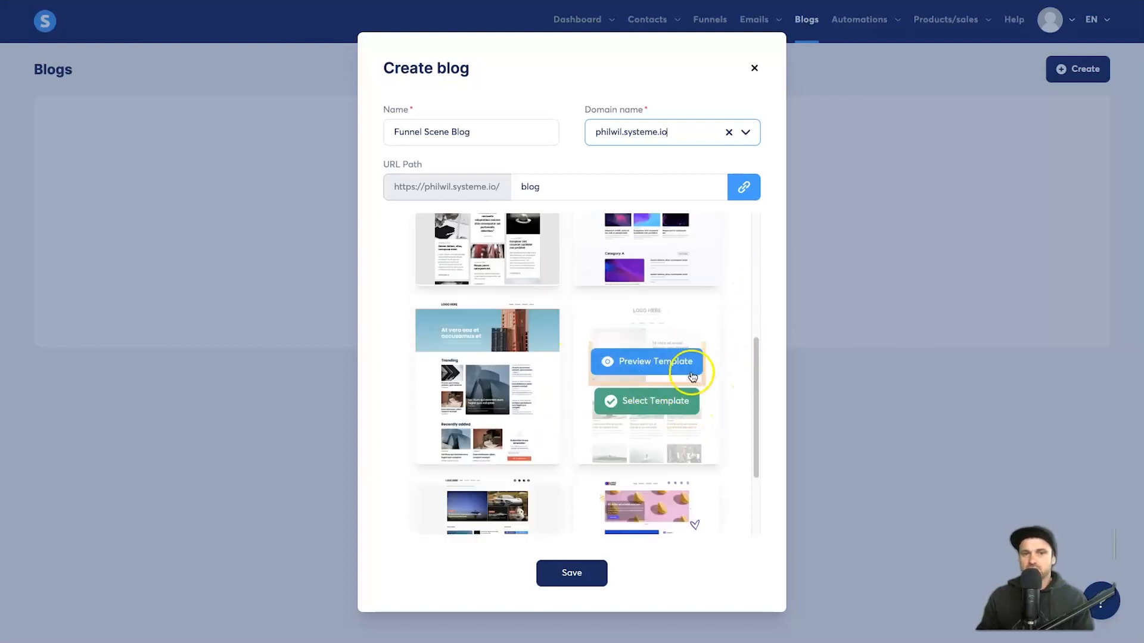
{"action": "scroll", "coordinate": [725, 374], "scroll_direction": "down", "scroll_amount": 3}
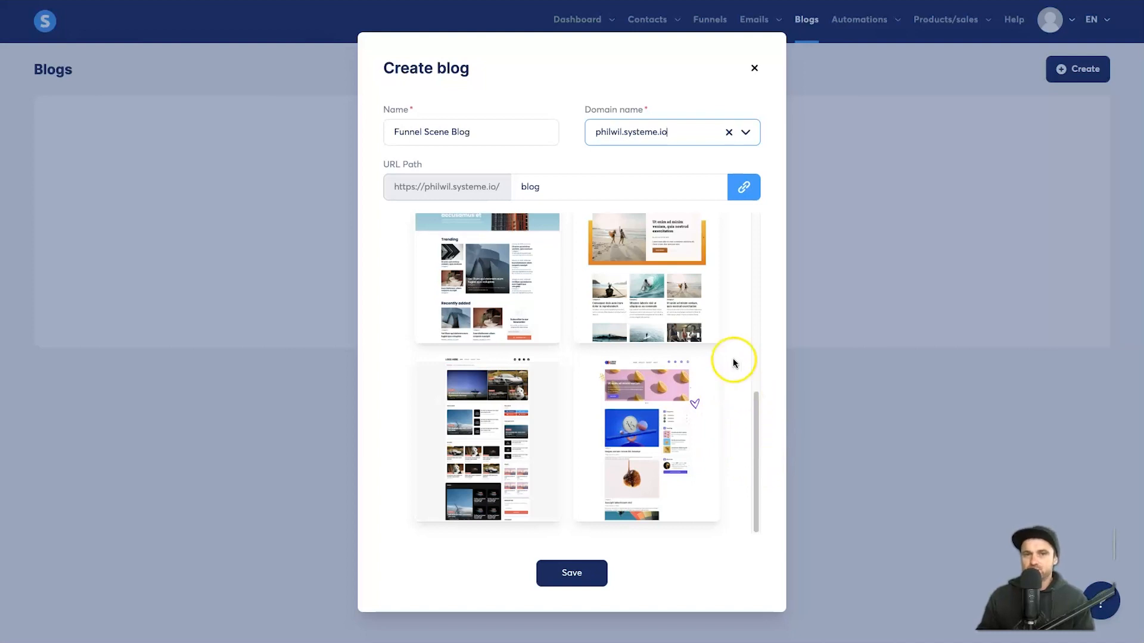
- Preview the template with the pink banner and categories sidebar, looking through its home page down to the footer
{"action": "mouse_move", "coordinate": [699, 371]}
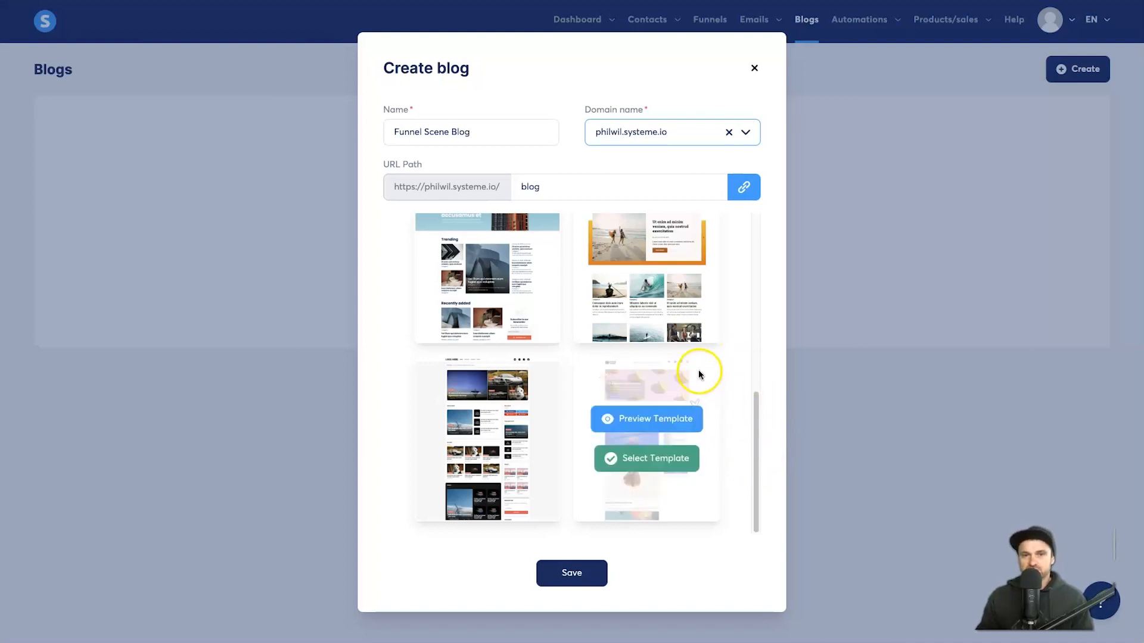
{"action": "left_click", "coordinate": [645, 421]}
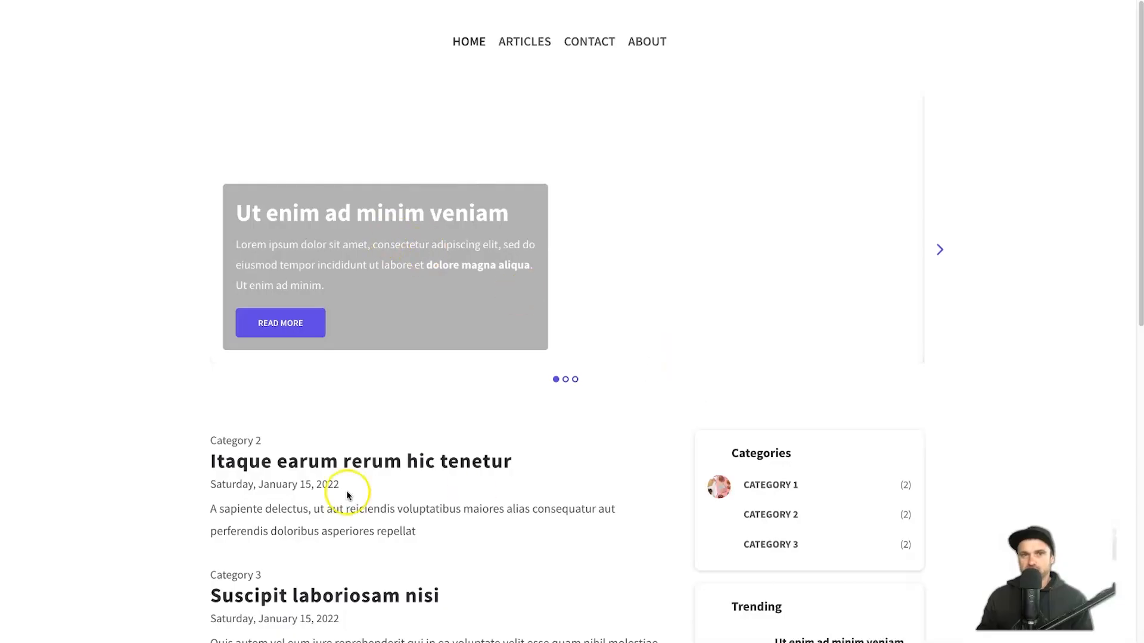
{"action": "scroll", "coordinate": [829, 339], "scroll_direction": "down", "scroll_amount": 20}
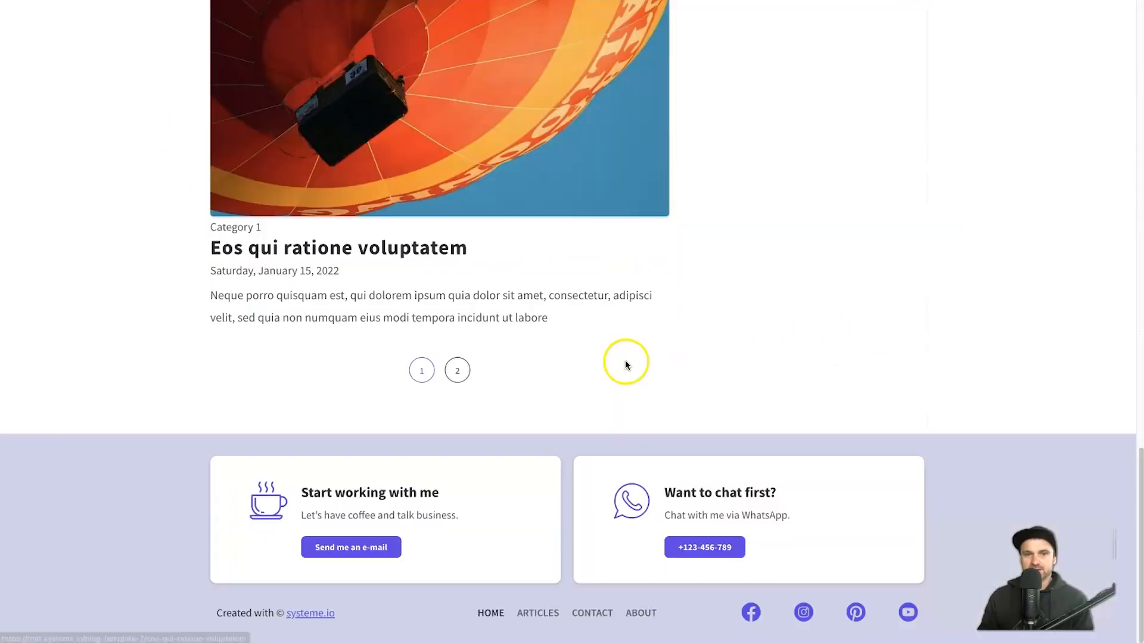
{"action": "scroll", "coordinate": [625, 363], "scroll_direction": "up", "scroll_amount": 20}
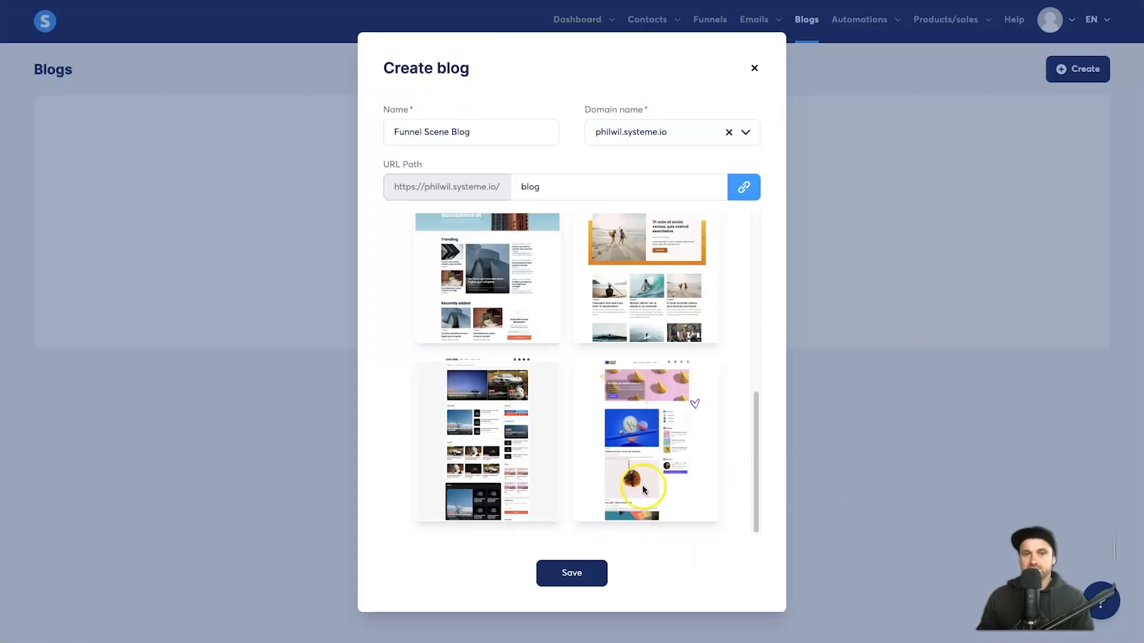
- Select the template with the pink banner and save the new blog
{"action": "mouse_move", "coordinate": [652, 470]}
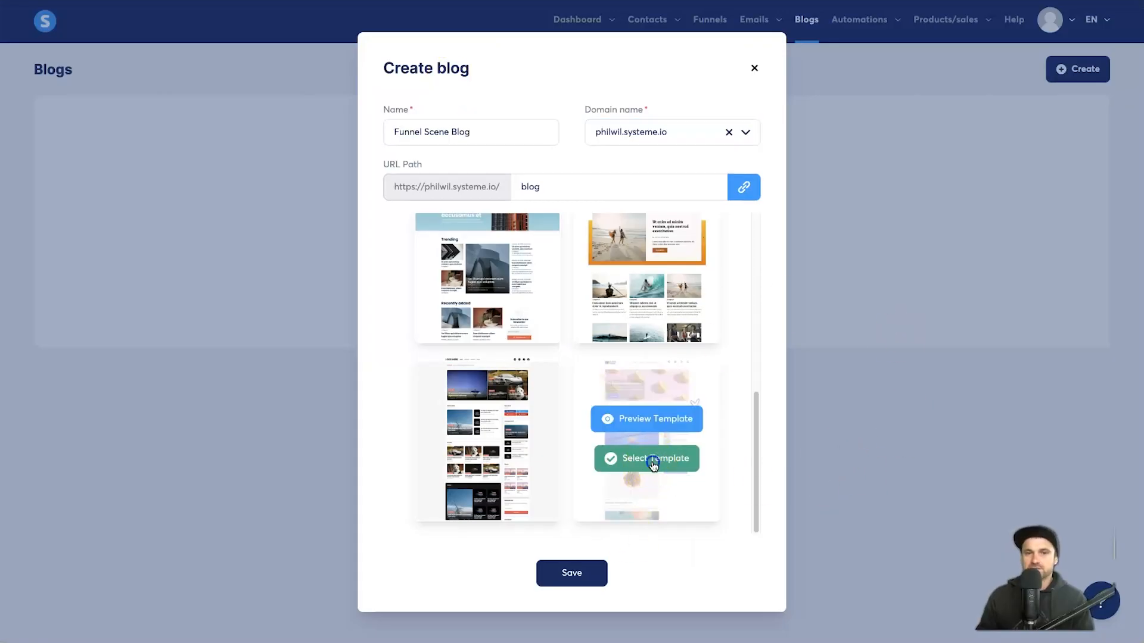
{"action": "left_click", "coordinate": [653, 464]}
{"action": "left_click", "coordinate": [573, 569]}
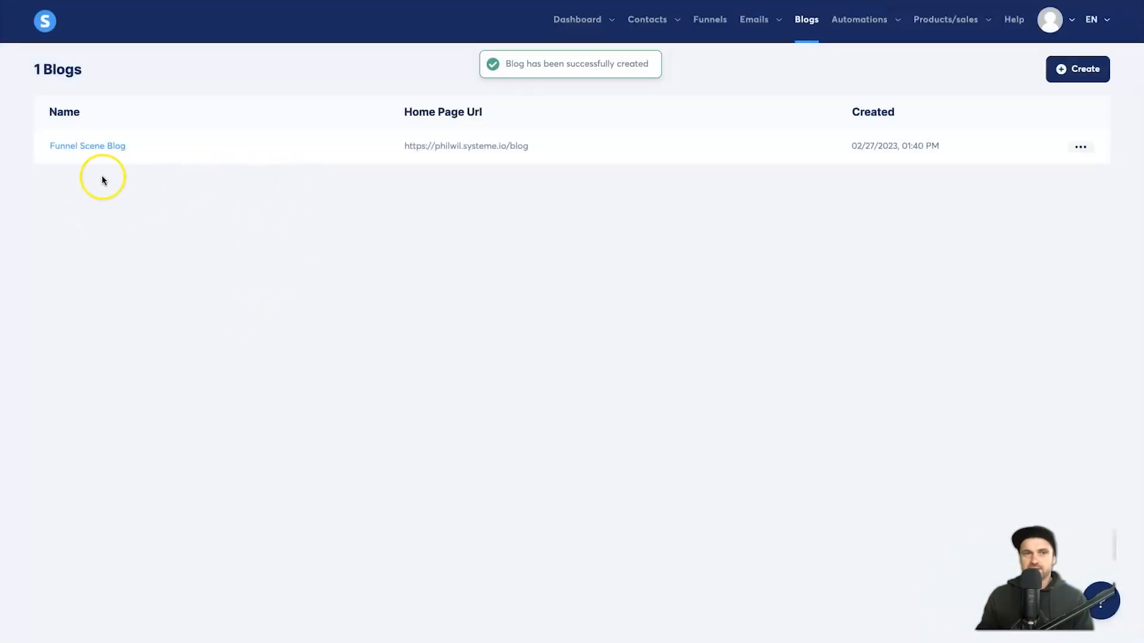
- Open the Funnel Scene Blog and view its live home page down to the post pagination
{"action": "left_click", "coordinate": [96, 148]}
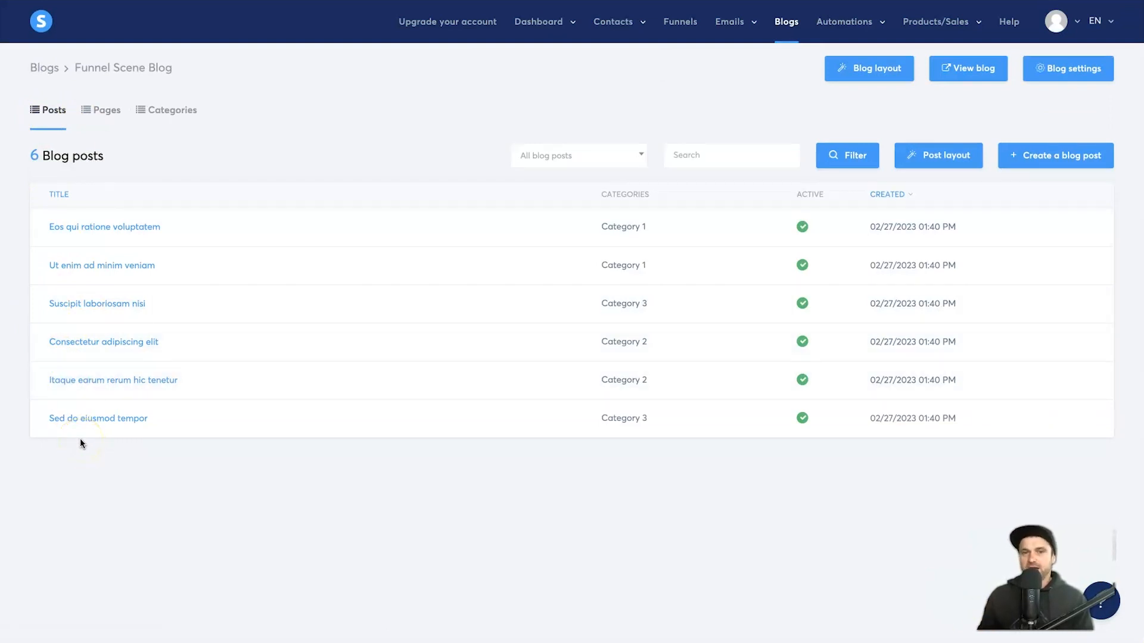
{"action": "left_click", "coordinate": [959, 70]}
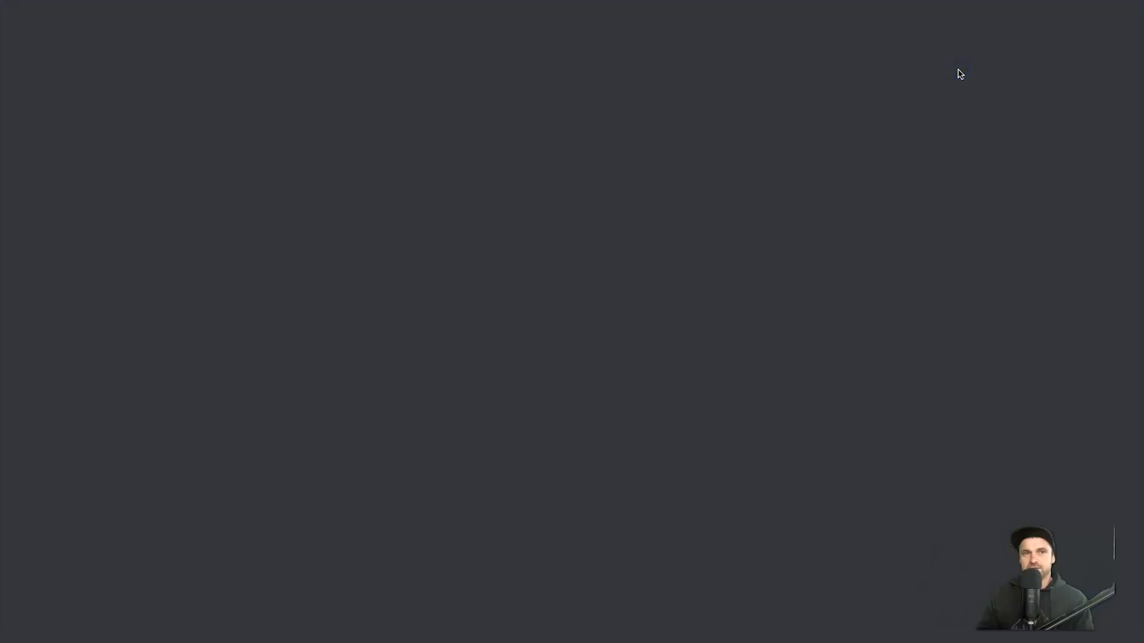
{"action": "scroll", "coordinate": [725, 287], "scroll_direction": "down", "scroll_amount": 3}
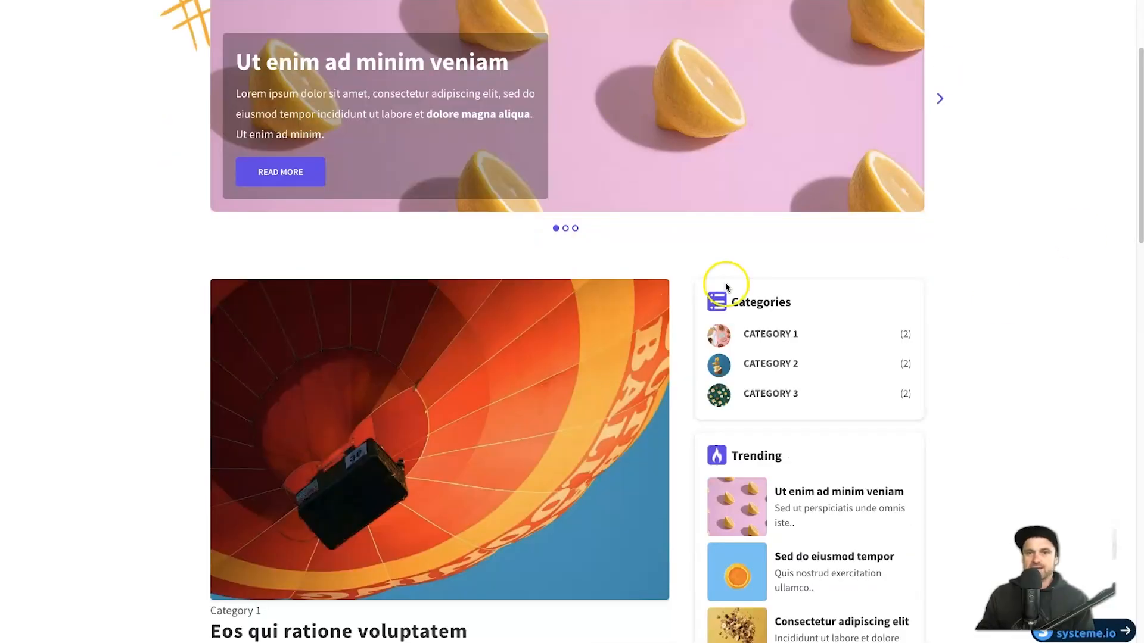
{"action": "scroll", "coordinate": [726, 287], "scroll_direction": "down", "scroll_amount": 2}
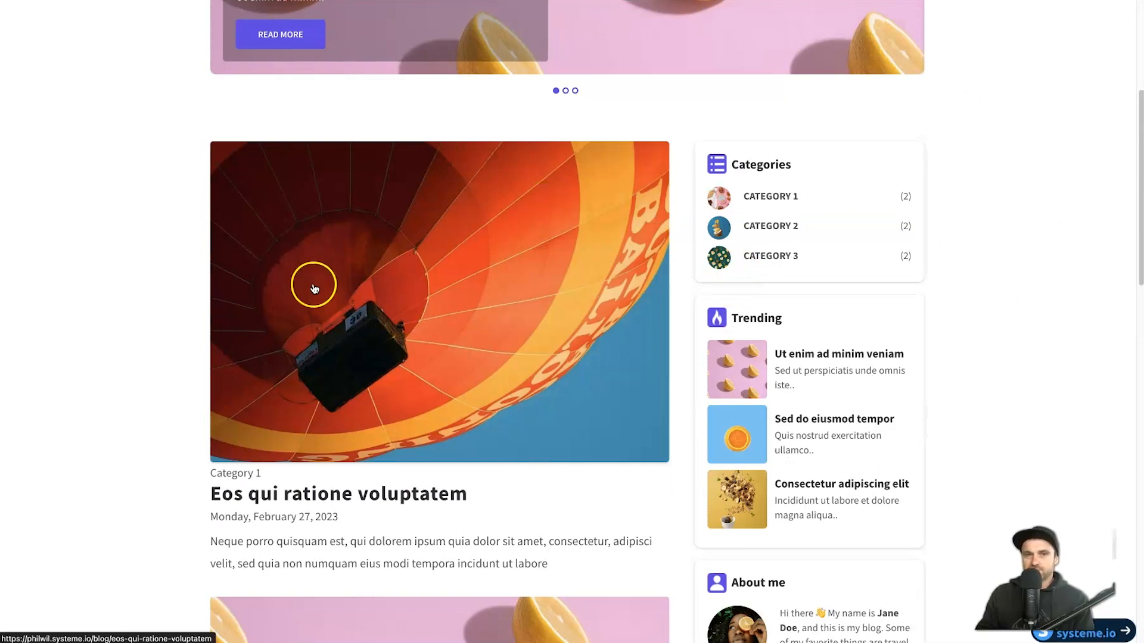
{"action": "scroll", "coordinate": [315, 280], "scroll_direction": "down", "scroll_amount": 14}
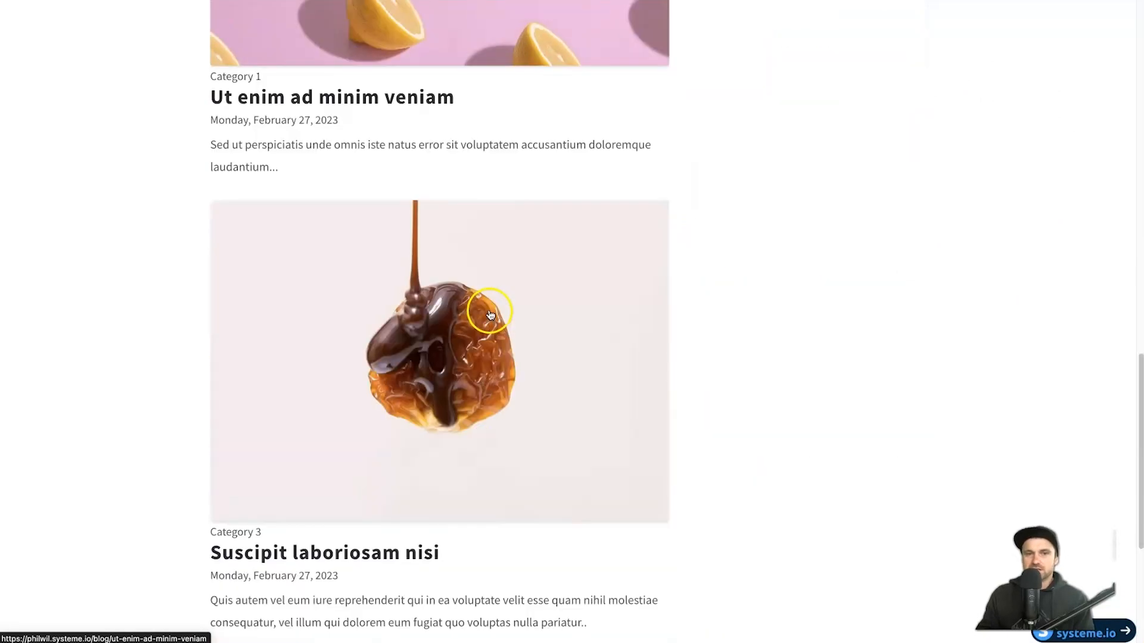
{"action": "scroll", "coordinate": [474, 297], "scroll_direction": "down", "scroll_amount": 4}
- Look through the second page of posts on the live blog and return to the first page
{"action": "left_click", "coordinate": [453, 436]}
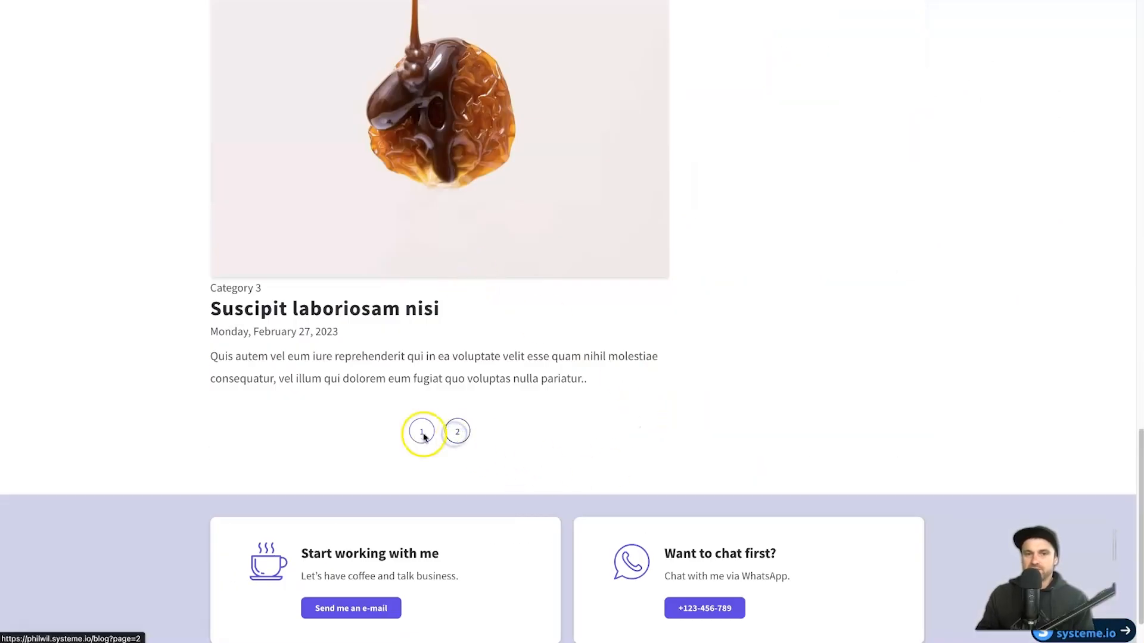
{"action": "scroll", "coordinate": [555, 441], "scroll_direction": "down", "scroll_amount": 15}
{"action": "scroll", "coordinate": [467, 364], "scroll_direction": "down", "scroll_amount": 8}
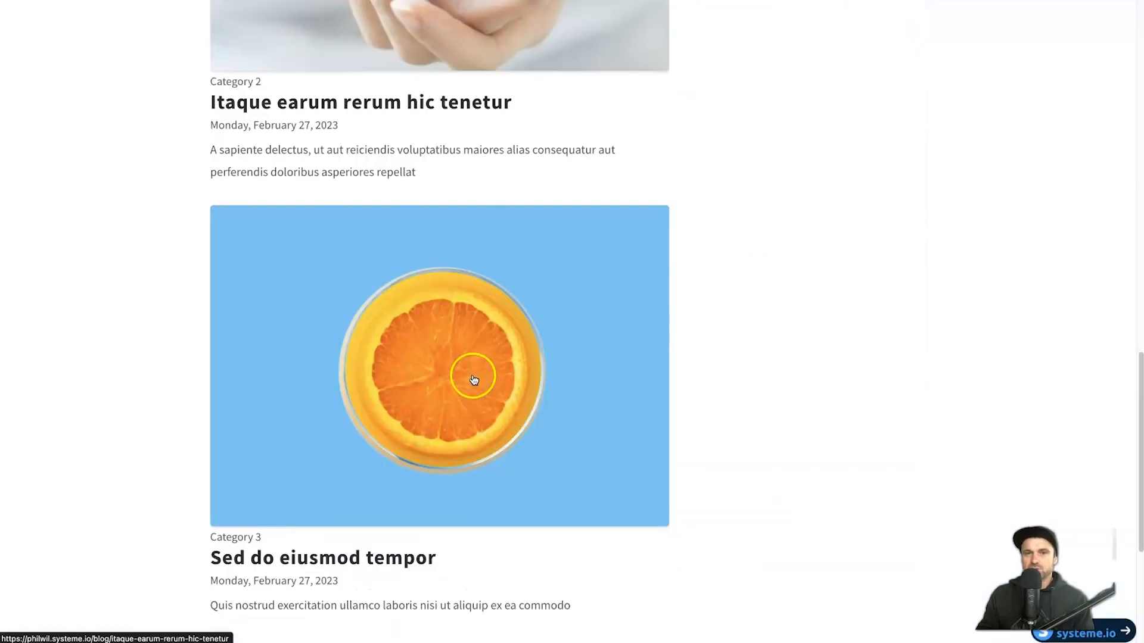
{"action": "scroll", "coordinate": [473, 377], "scroll_direction": "down", "scroll_amount": 5}
{"action": "left_click", "coordinate": [416, 368]}
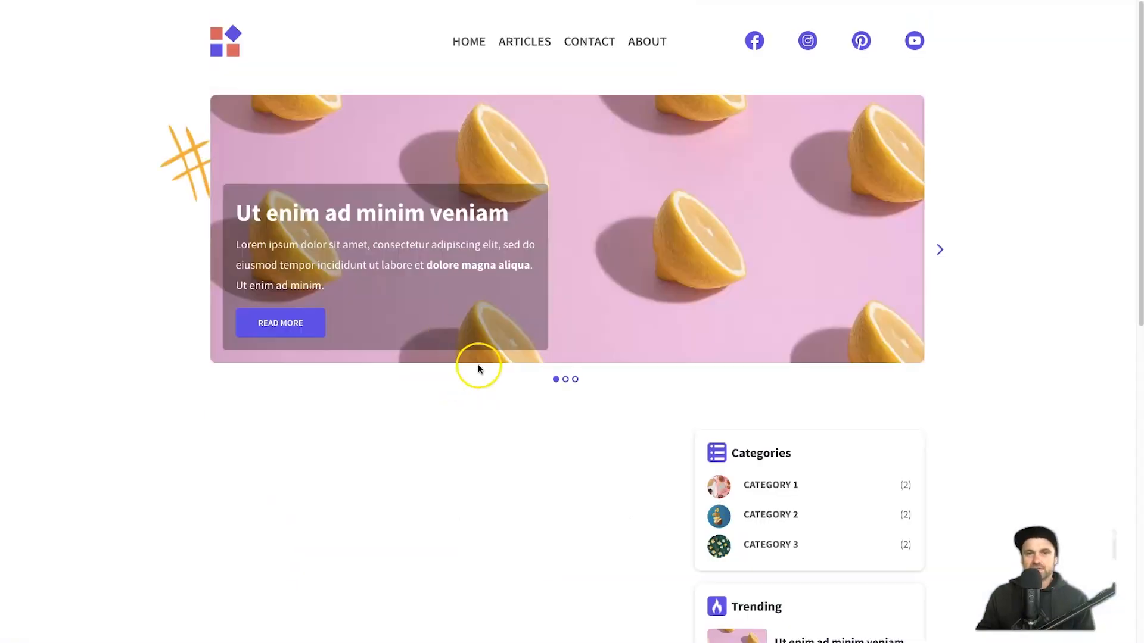
- Examine the title and excerpt of the hot-air balloon post, and return to the blog's post list
{"action": "scroll", "coordinate": [477, 368], "scroll_direction": "down", "scroll_amount": 6}
{"action": "left_click_drag", "start_coordinate": [208, 429], "coordinate": [496, 430]}
{"action": "left_click_drag", "start_coordinate": [211, 475], "coordinate": [587, 504]}
{"action": "left_click", "coordinate": [586, 504]}
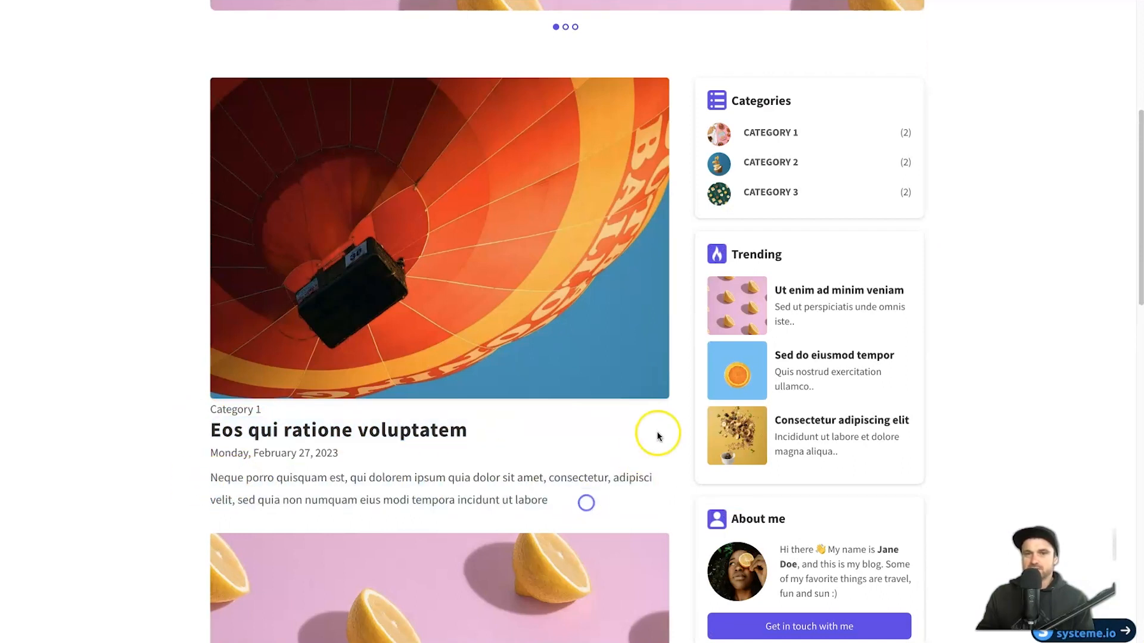
{"action": "scroll", "coordinate": [657, 437], "scroll_direction": "up", "scroll_amount": 6}
{"action": "left_click", "coordinate": [685, 1]}
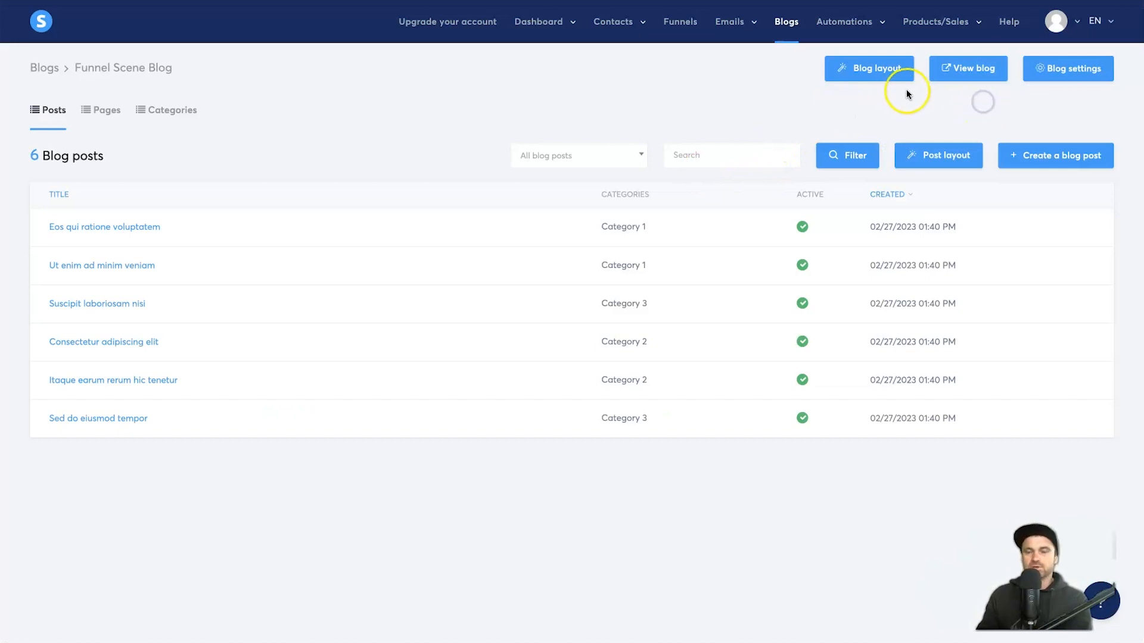
- Review the blog's name, domain, URL path and language settings and save them
{"action": "left_click", "coordinate": [1071, 73]}
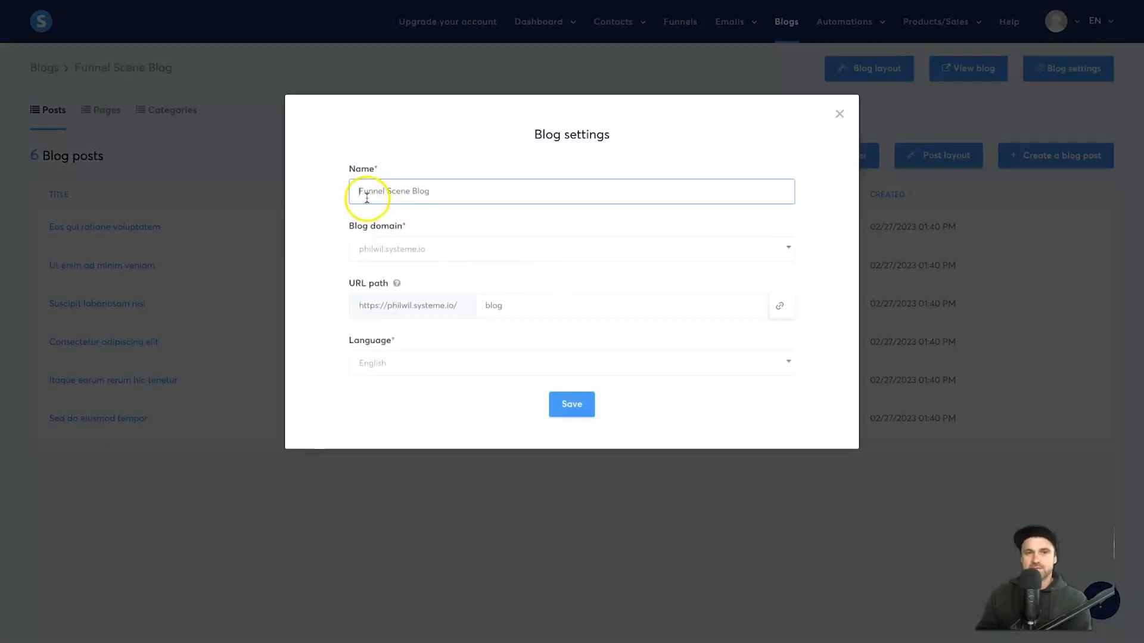
{"action": "left_click_drag", "start_coordinate": [366, 198], "coordinate": [479, 190]}
{"action": "left_click", "coordinate": [502, 189]}
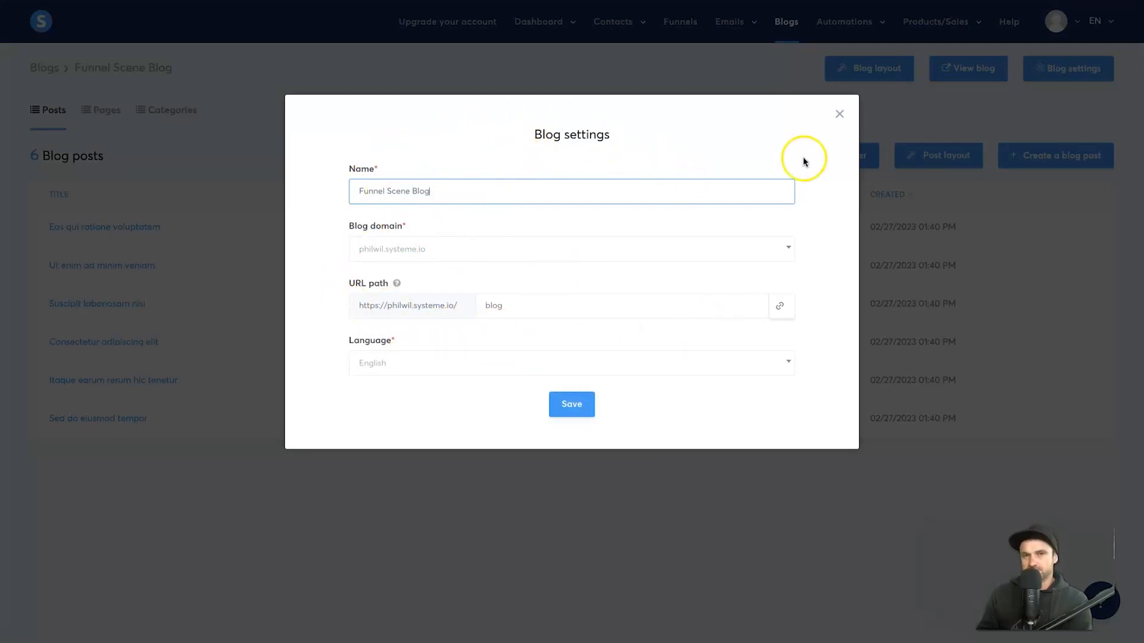
{"action": "left_click", "coordinate": [575, 402]}
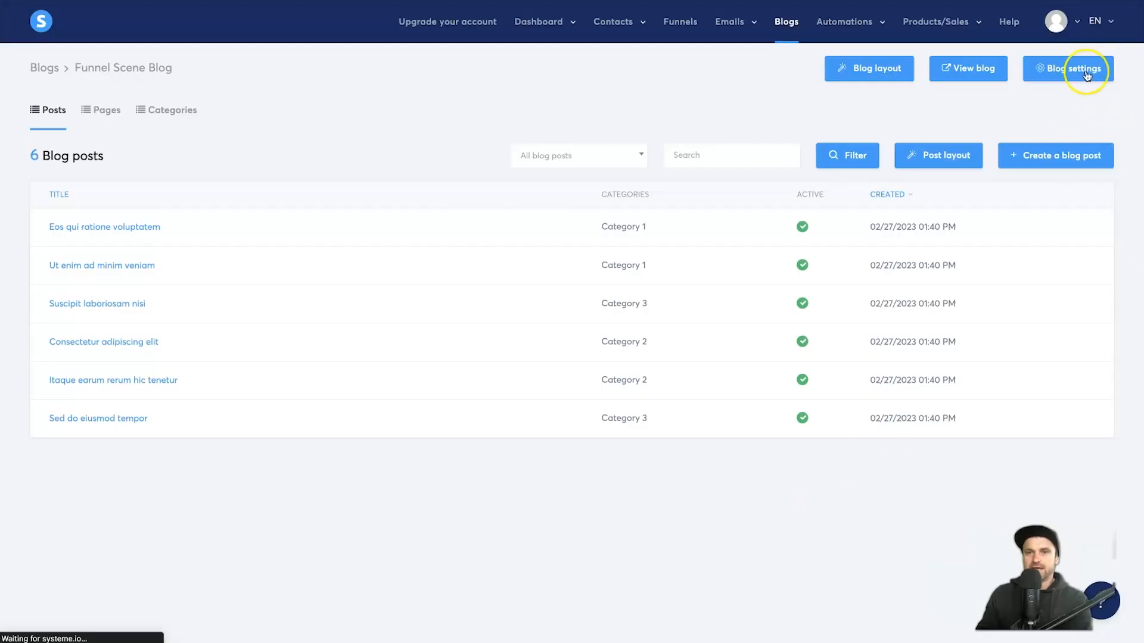
{"action": "left_click", "coordinate": [1106, 62]}
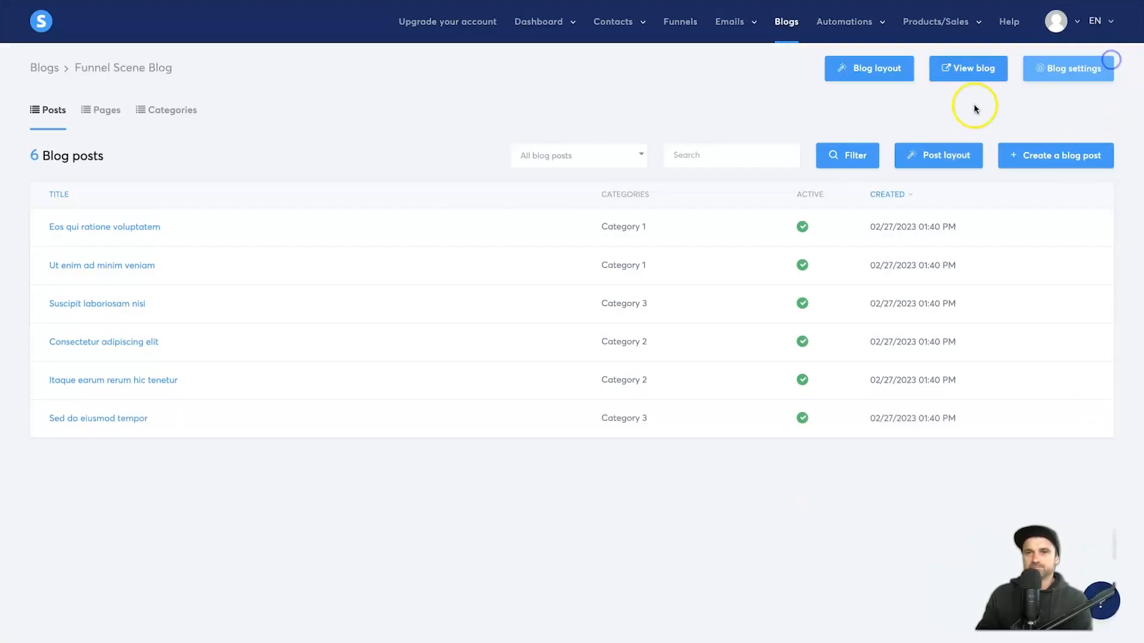
- Open the blog layout in the editor, check its mobile version and return to the desktop version
{"action": "left_click", "coordinate": [868, 69]}
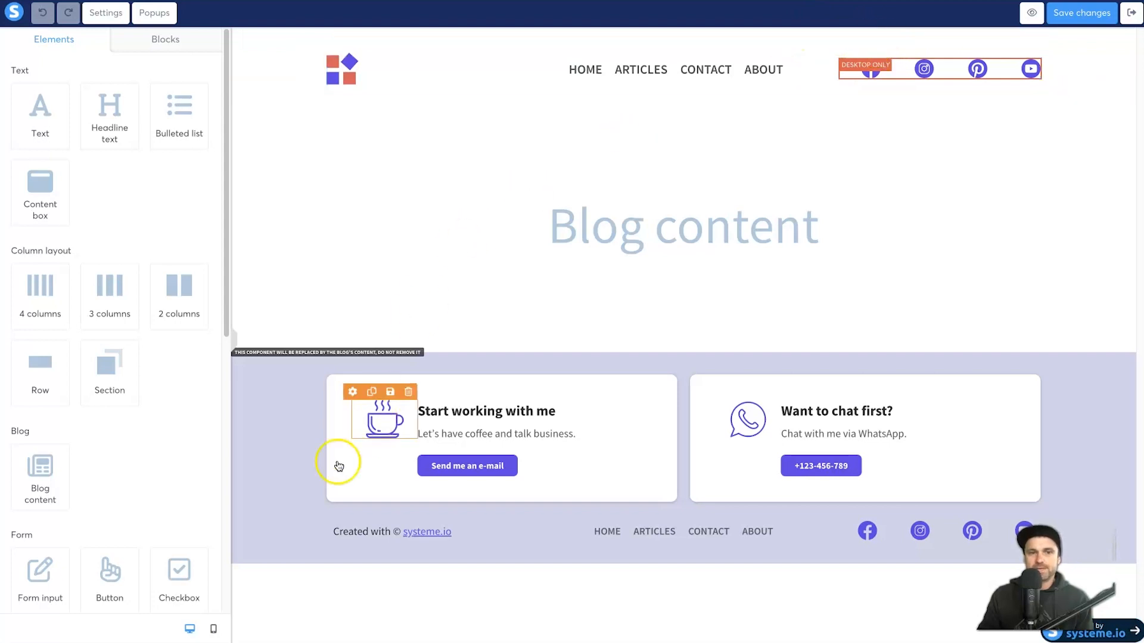
{"action": "left_click", "coordinate": [214, 630]}
{"action": "scroll", "coordinate": [640, 211], "scroll_direction": "down", "scroll_amount": 2}
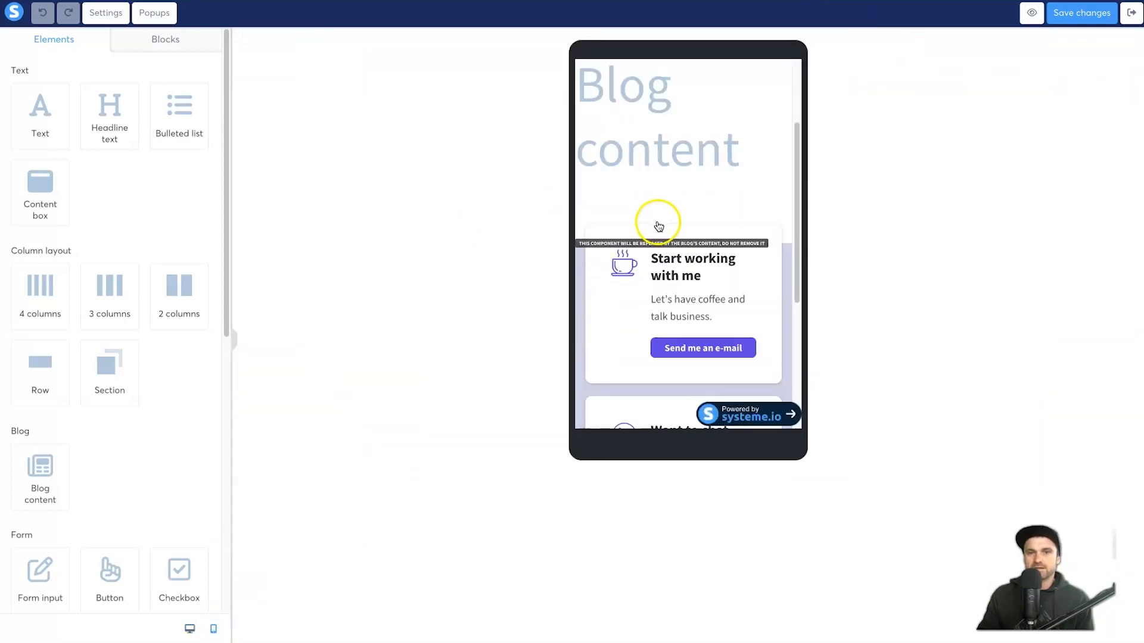
{"action": "scroll", "coordinate": [649, 164], "scroll_direction": "up", "scroll_amount": 2}
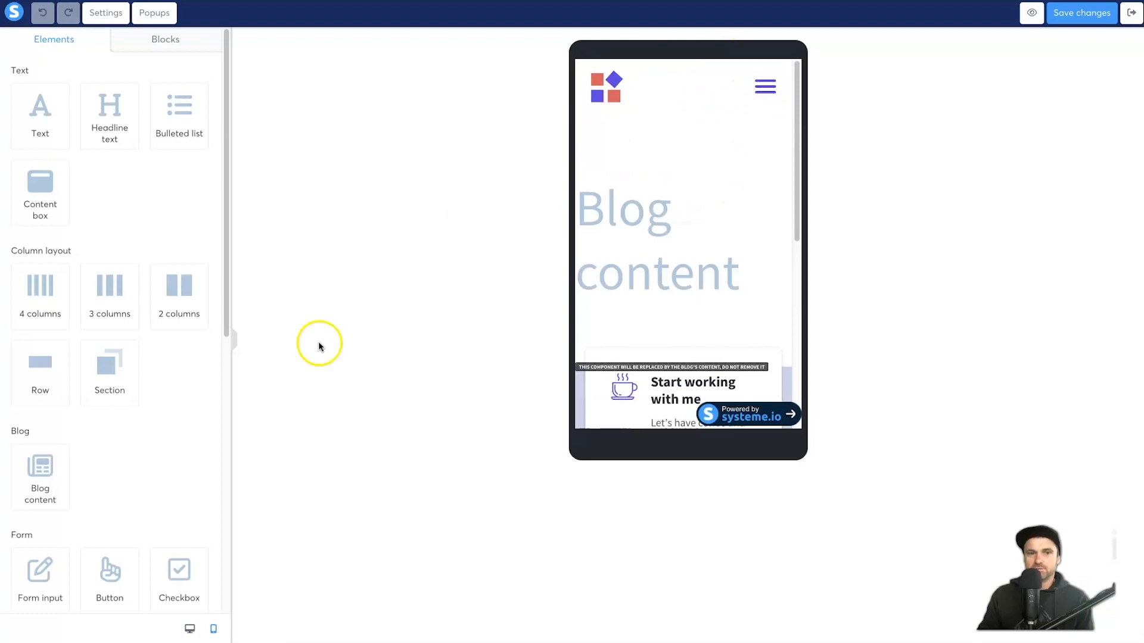
{"action": "left_click", "coordinate": [189, 629]}
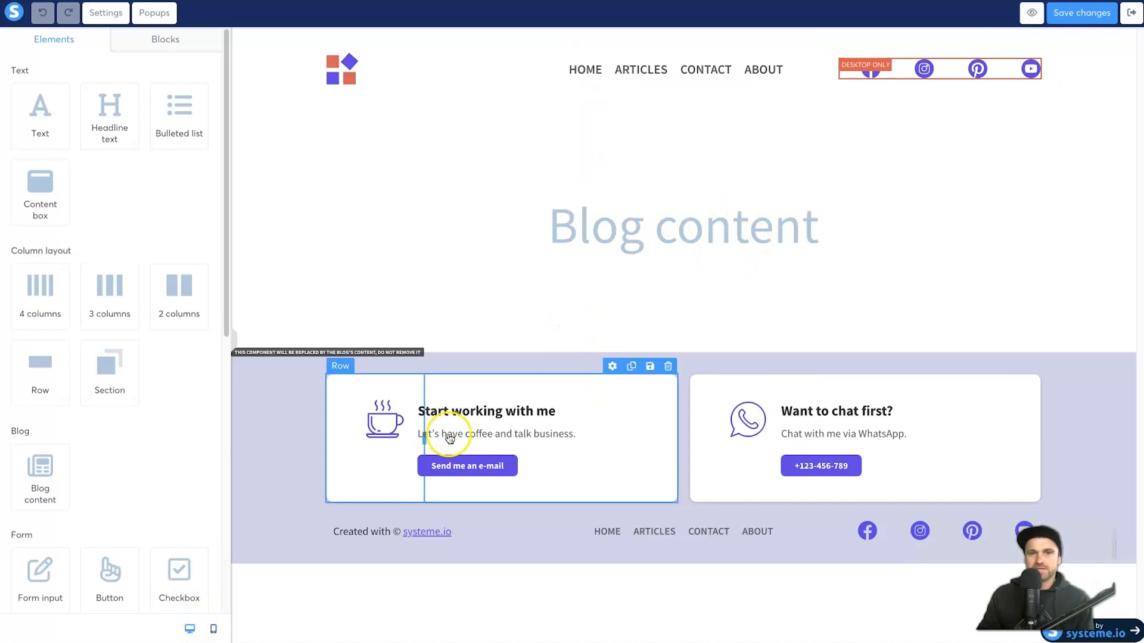
- Inspect the settings of the heading, e-mail button and coffee image in the "Start working with me" card
{"action": "left_click", "coordinate": [523, 423]}
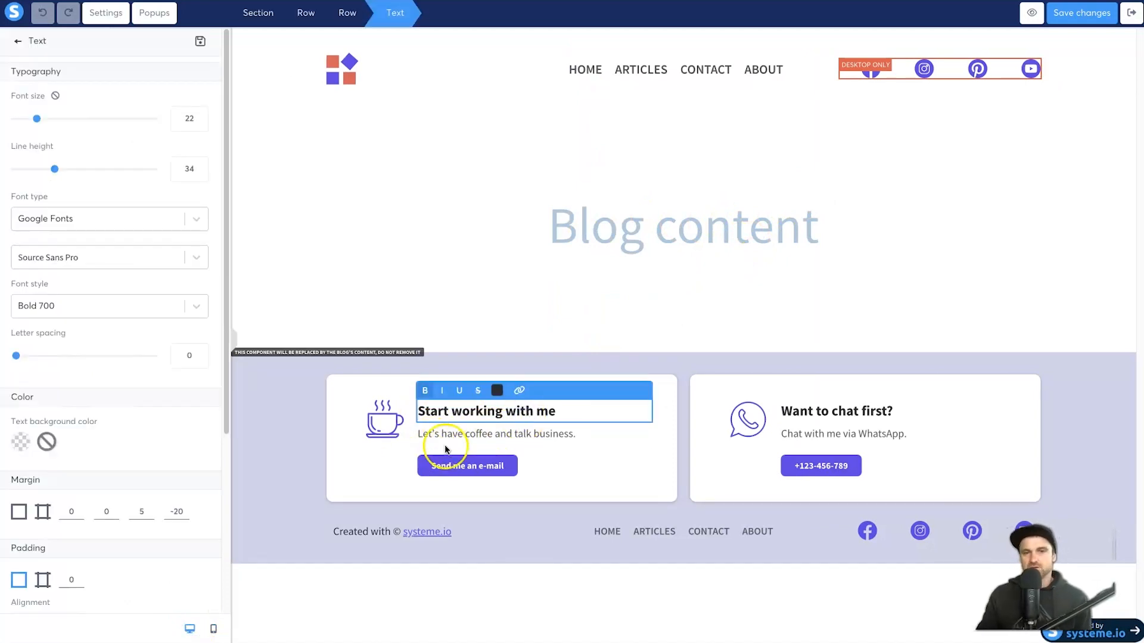
{"action": "left_click", "coordinate": [498, 473]}
{"action": "left_click", "coordinate": [499, 471]}
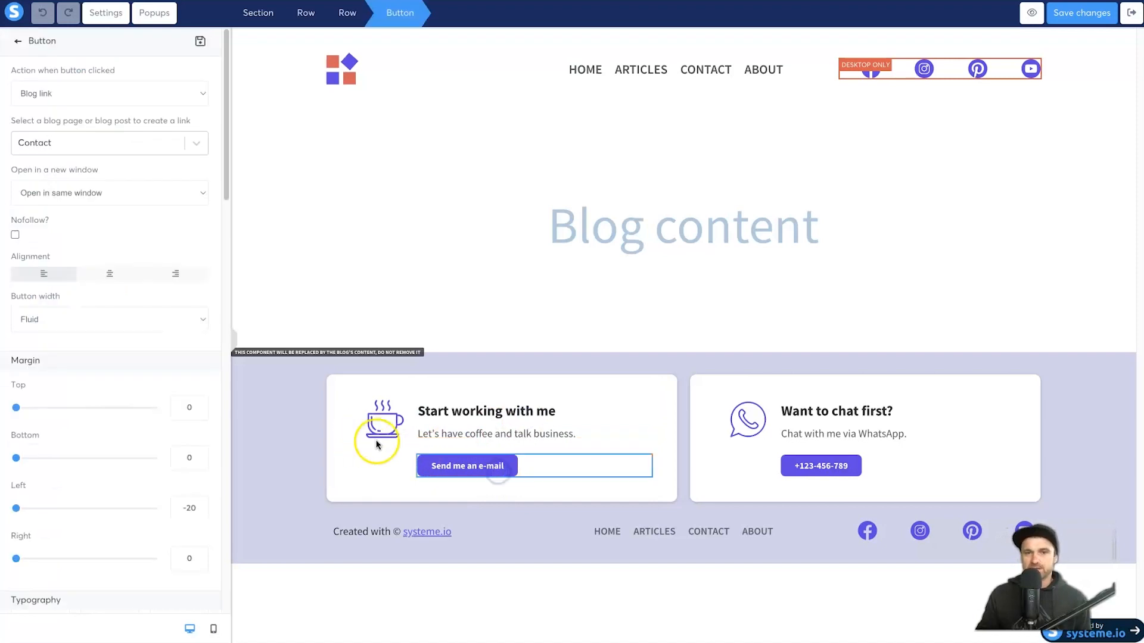
{"action": "left_click", "coordinate": [370, 421]}
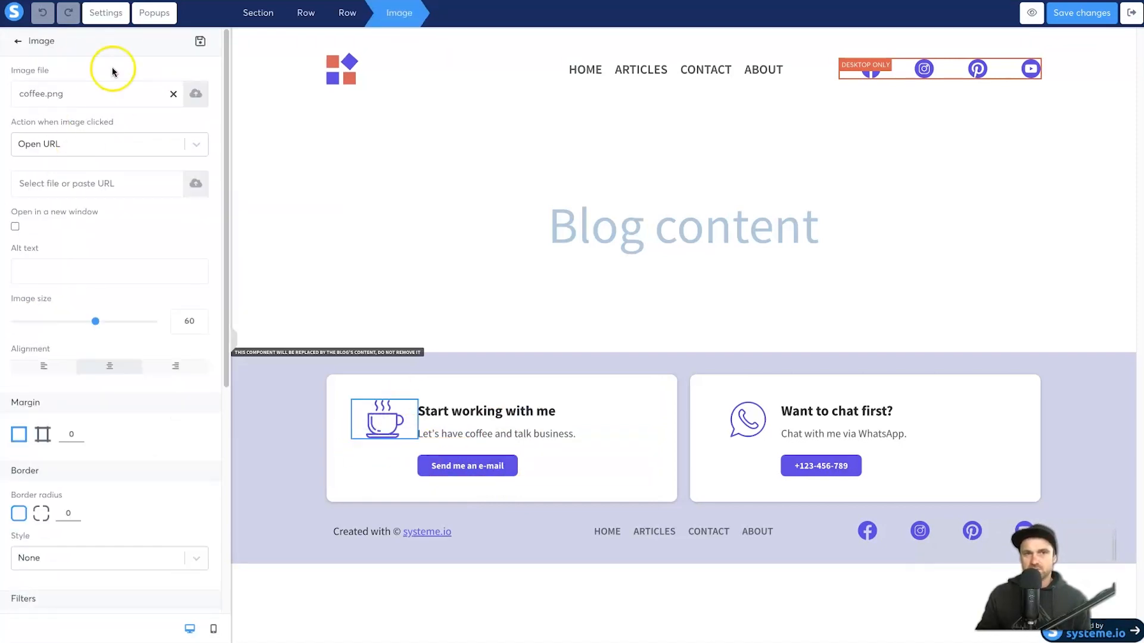
{"action": "left_click", "coordinate": [196, 95]}
{"action": "left_click", "coordinate": [260, 311]}
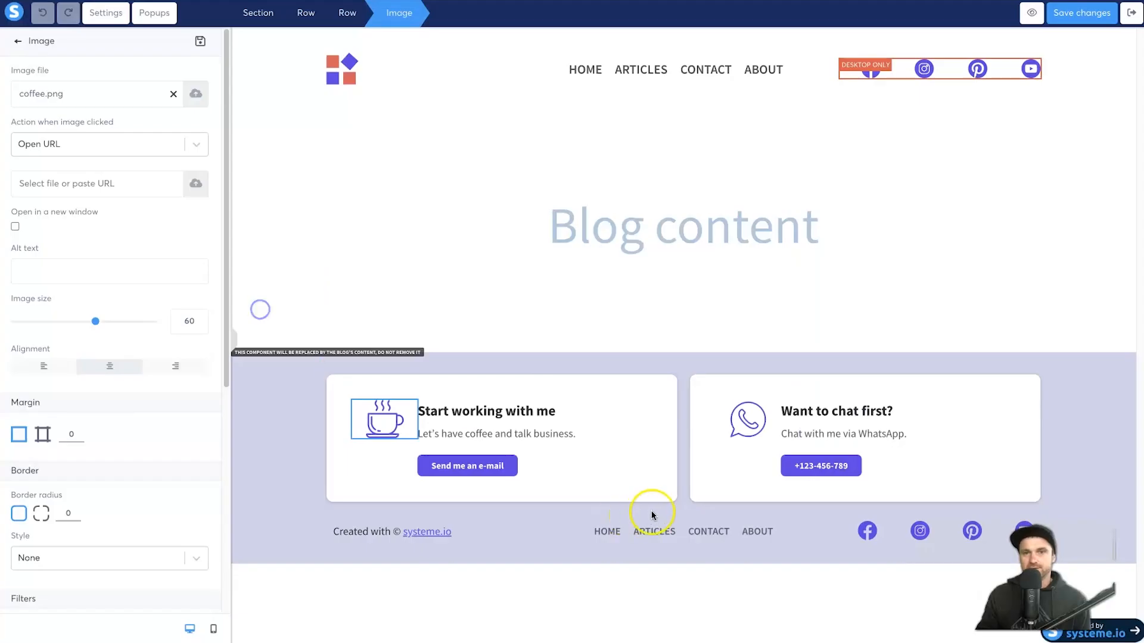
{"action": "left_click", "coordinate": [496, 568]}
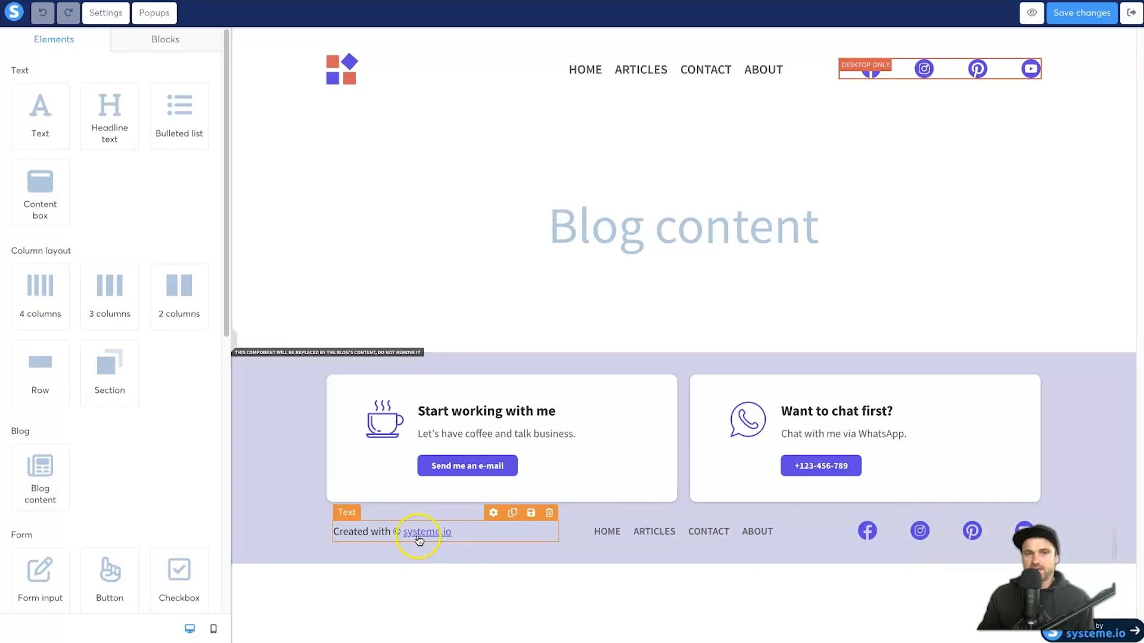
{"action": "left_click", "coordinate": [471, 532]}
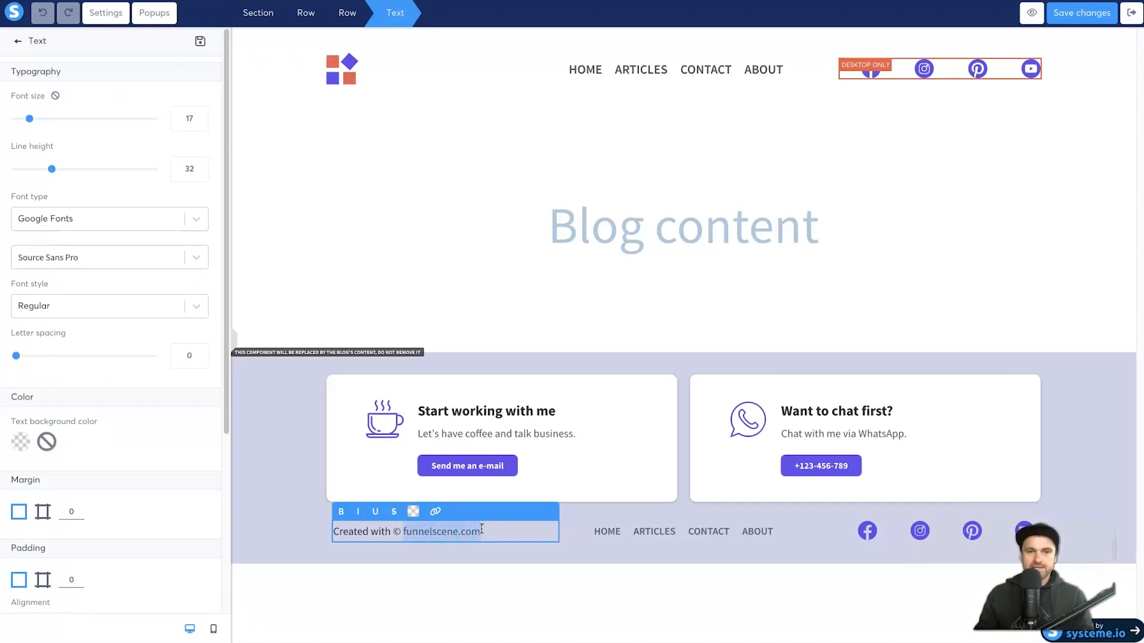
{"action": "left_click", "coordinate": [434, 511]}
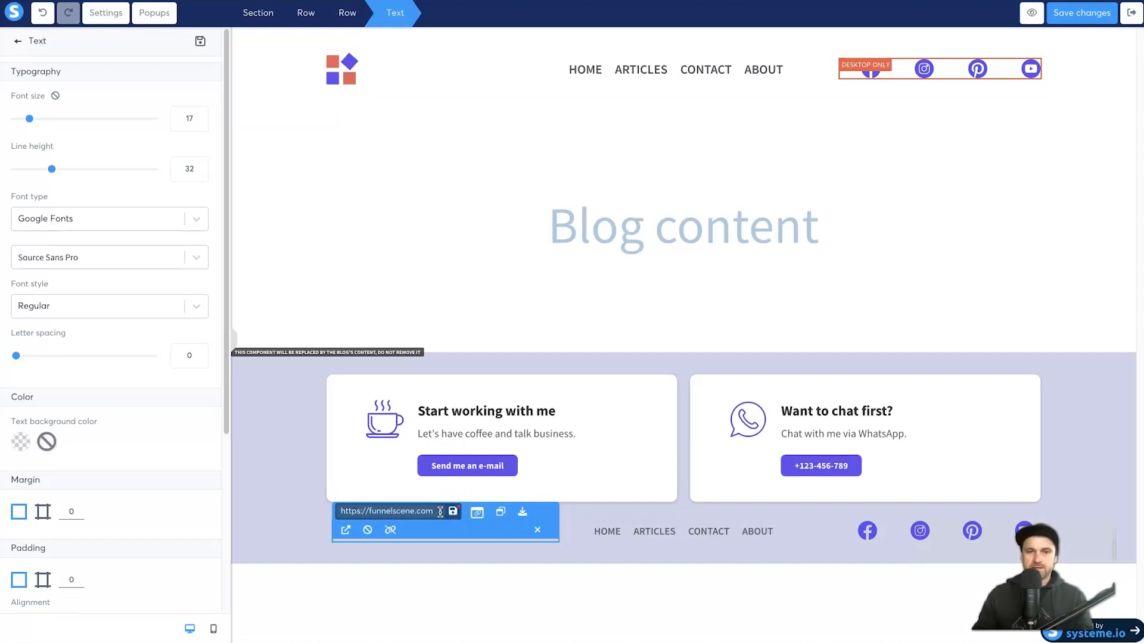
{"action": "left_click", "coordinate": [507, 568]}
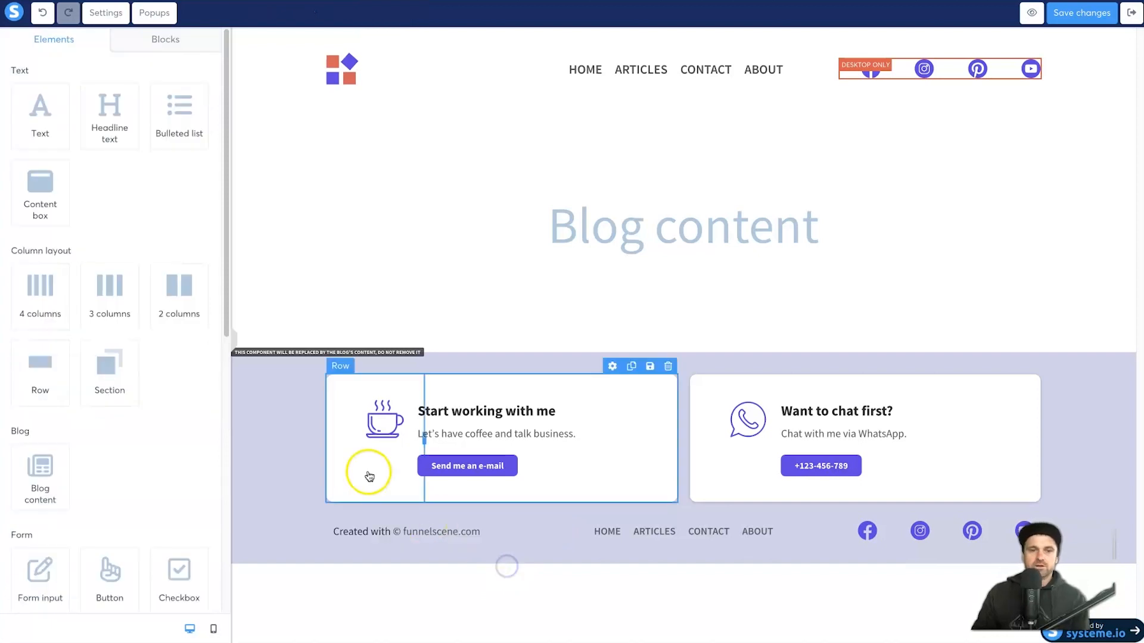
- Inspect the settings of the footer section, the "Want to chat first?" row and the coffee card's text
{"action": "left_click", "coordinate": [271, 425]}
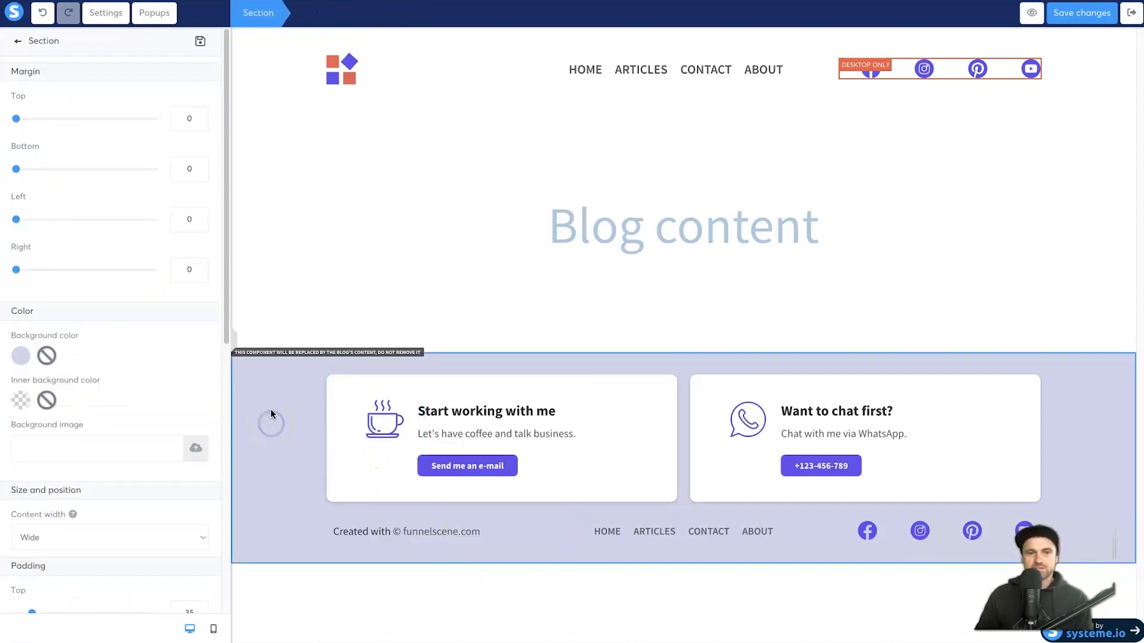
{"action": "left_click", "coordinate": [294, 337]}
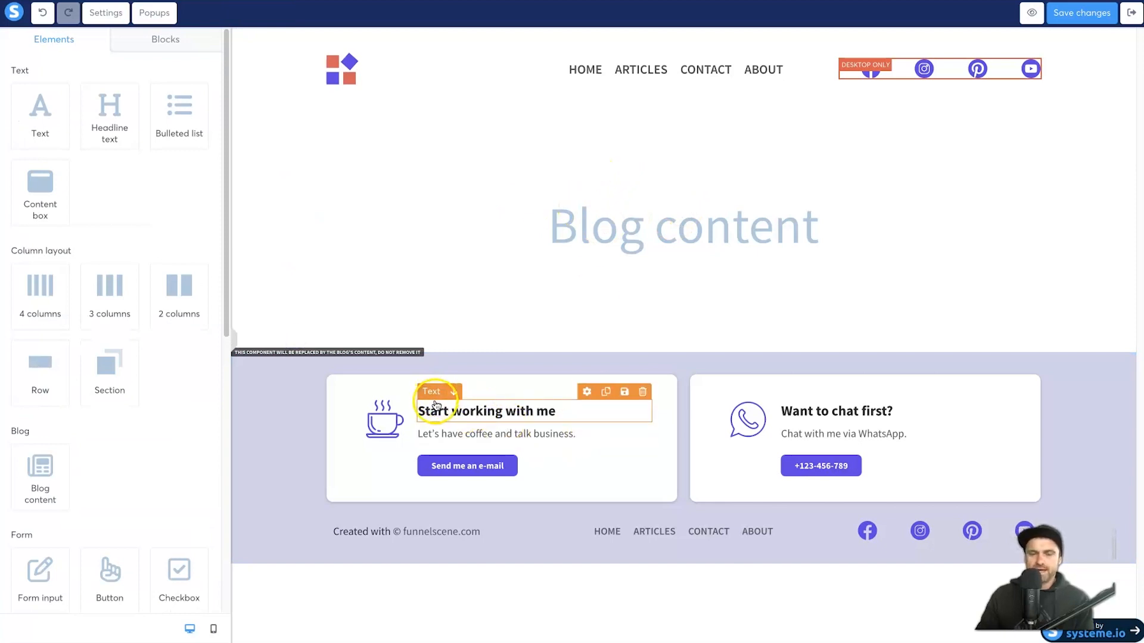
{"action": "left_click", "coordinate": [377, 366]}
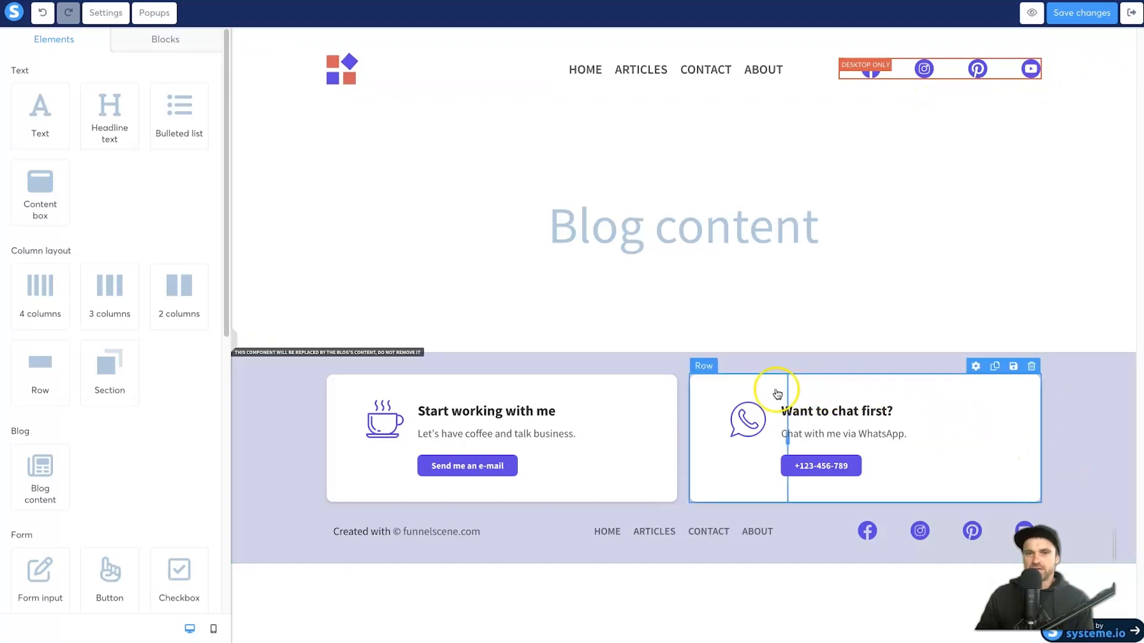
{"action": "left_click", "coordinate": [726, 481]}
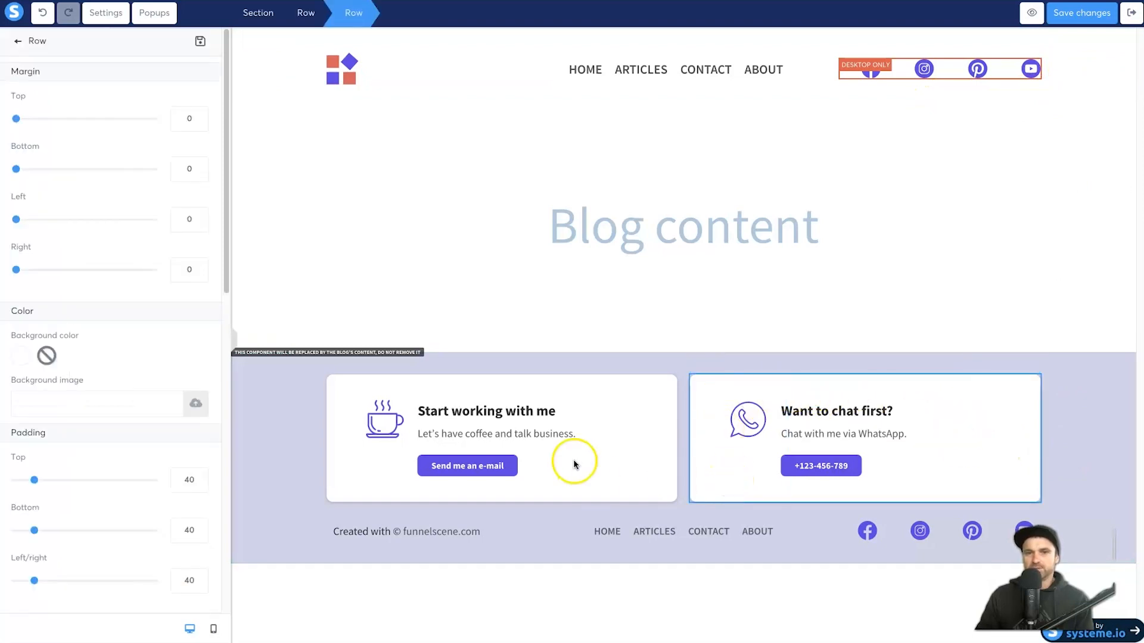
{"action": "left_click", "coordinate": [500, 437]}
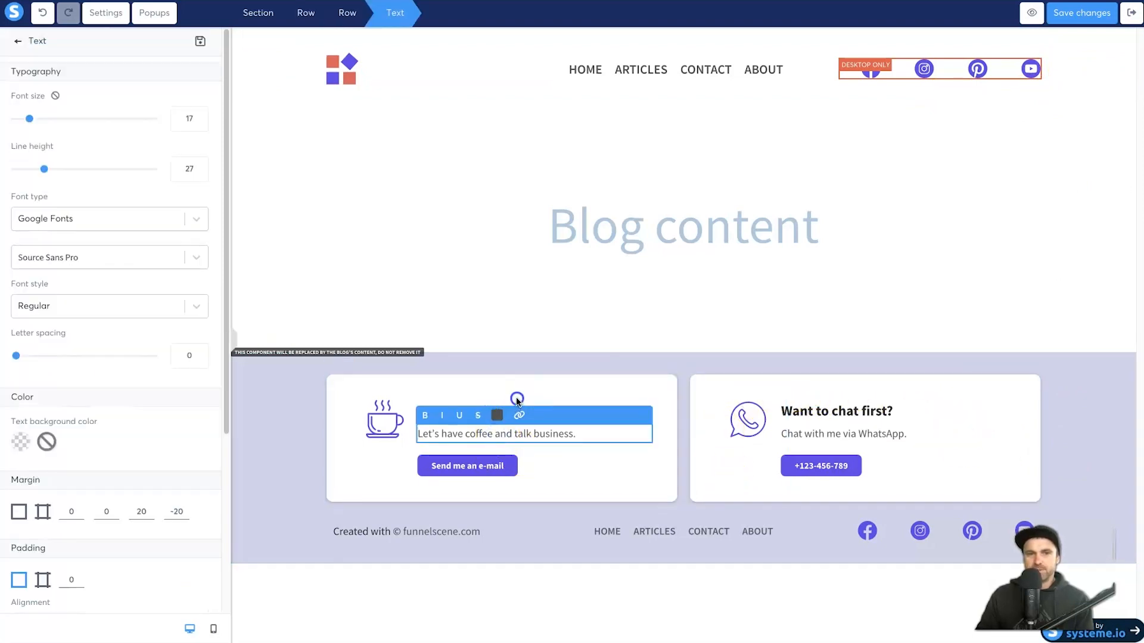
{"action": "left_click", "coordinate": [517, 400]}
- Set the footer section's background color to the default blue 4A90E2
{"action": "left_click", "coordinate": [274, 464]}
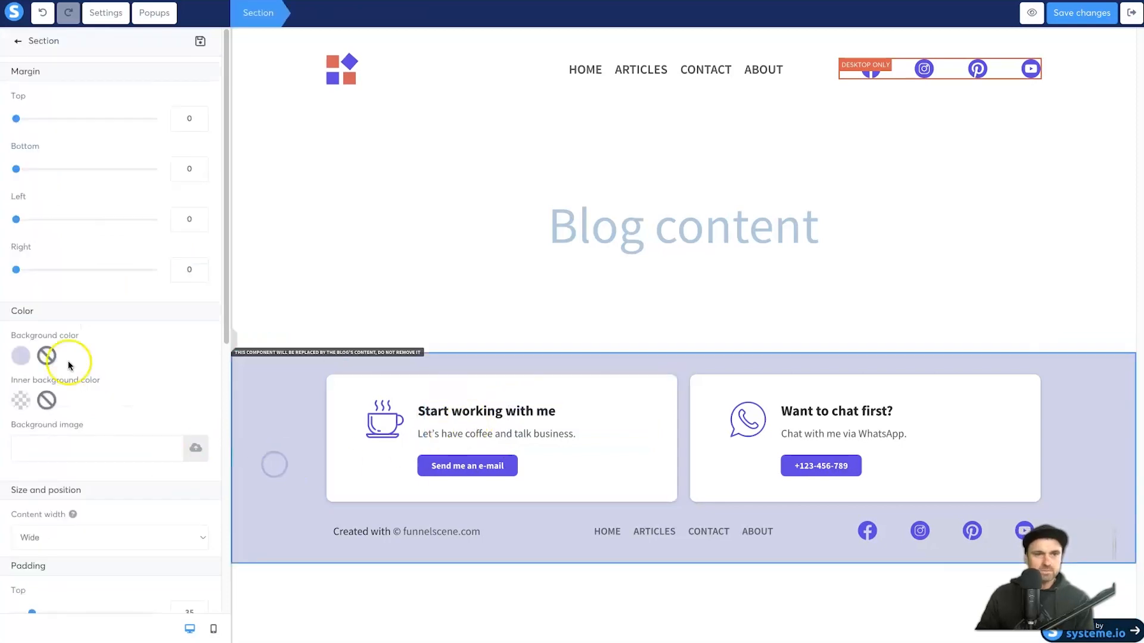
{"action": "left_click", "coordinate": [20, 355]}
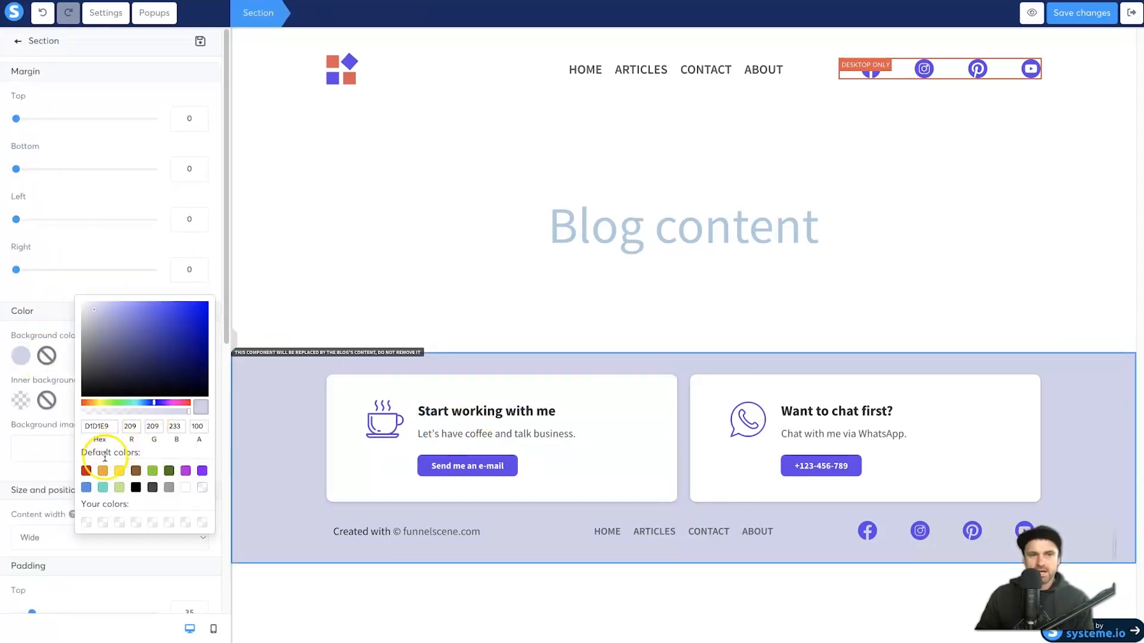
{"action": "left_click", "coordinate": [86, 488]}
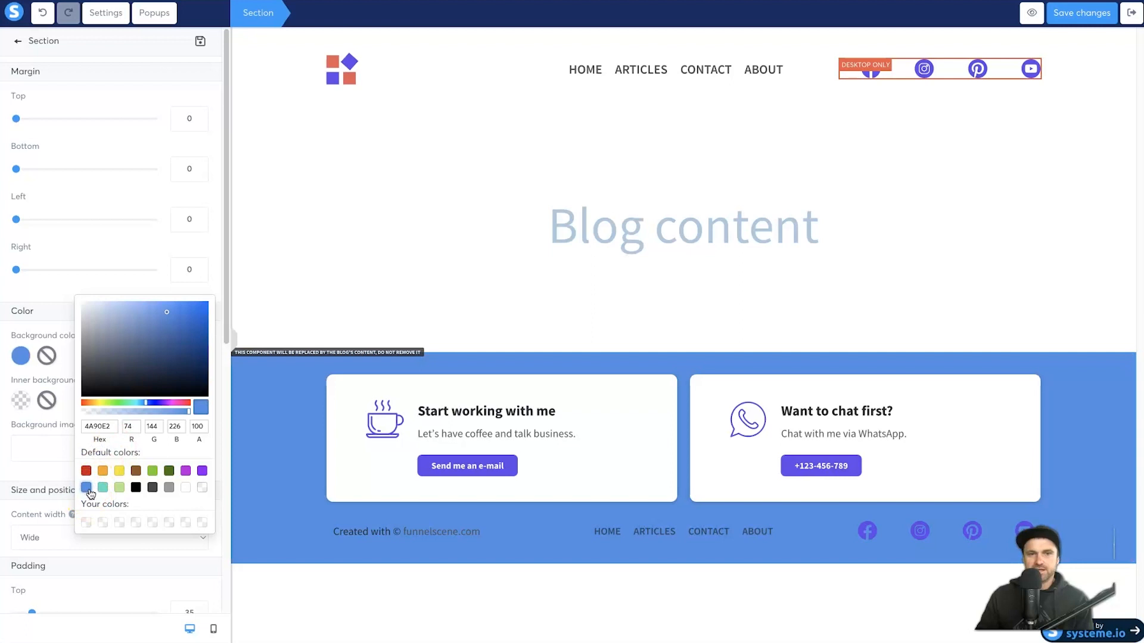
{"action": "left_click", "coordinate": [304, 526]}
- Set the text color of the footer's "Created with © funnelscene.com" credit to white FFFFFF
{"action": "left_click", "coordinate": [364, 536]}
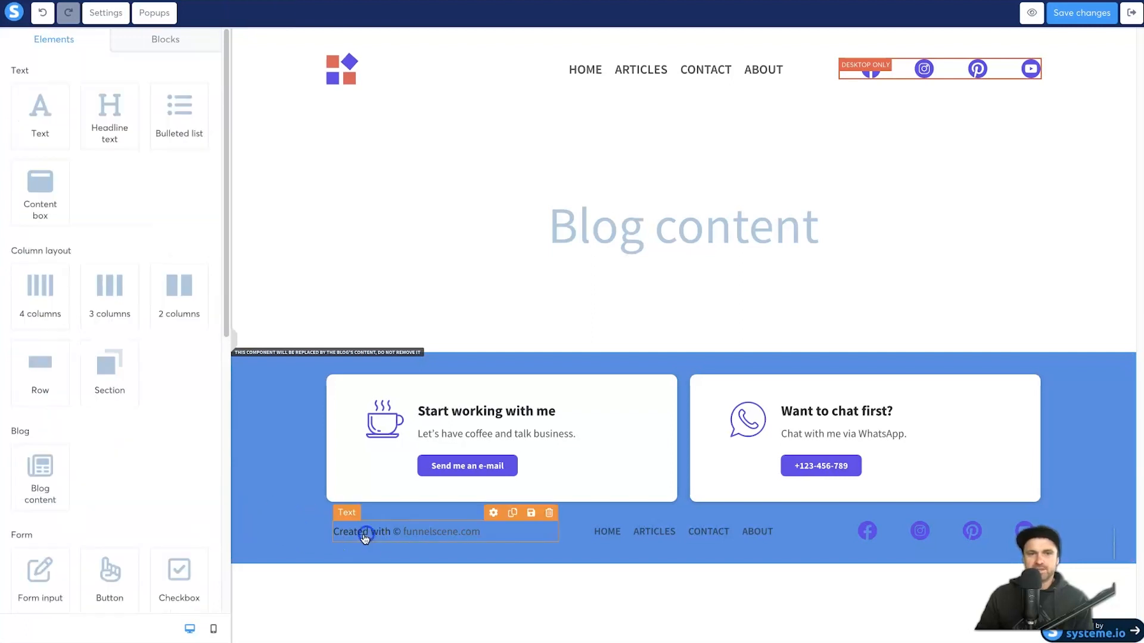
{"action": "left_click", "coordinate": [365, 538]}
{"action": "left_click", "coordinate": [415, 513]}
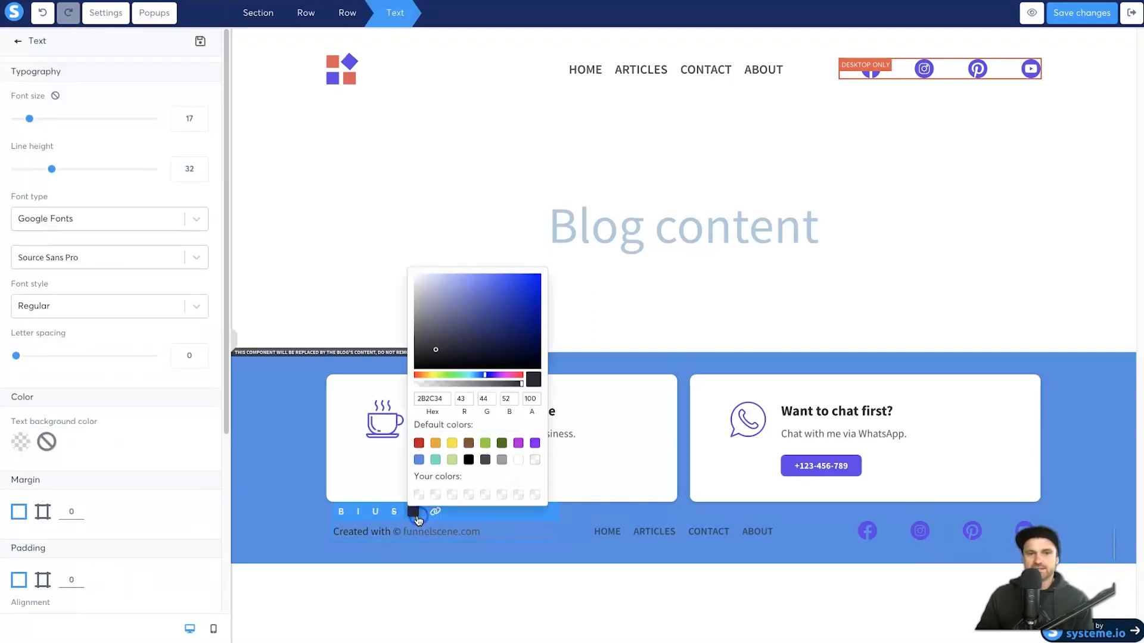
{"action": "left_click", "coordinate": [518, 460]}
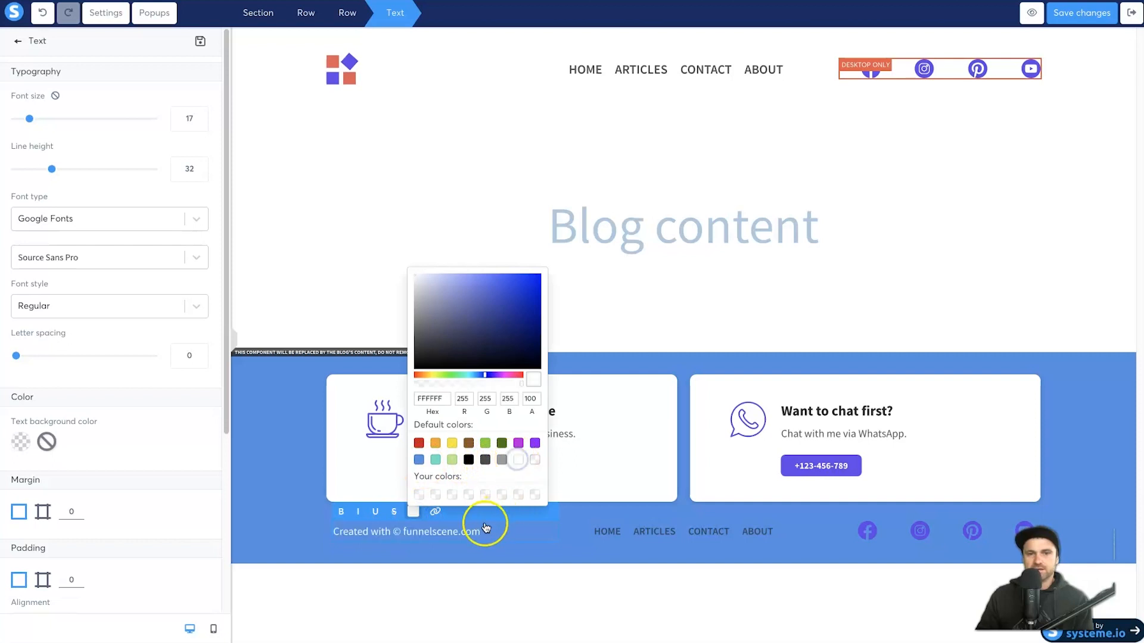
{"action": "left_click", "coordinate": [536, 528]}
- Set both the menu items text color and the active menu item color of the footer menu to white FFFFFF
{"action": "left_click", "coordinate": [606, 544]}
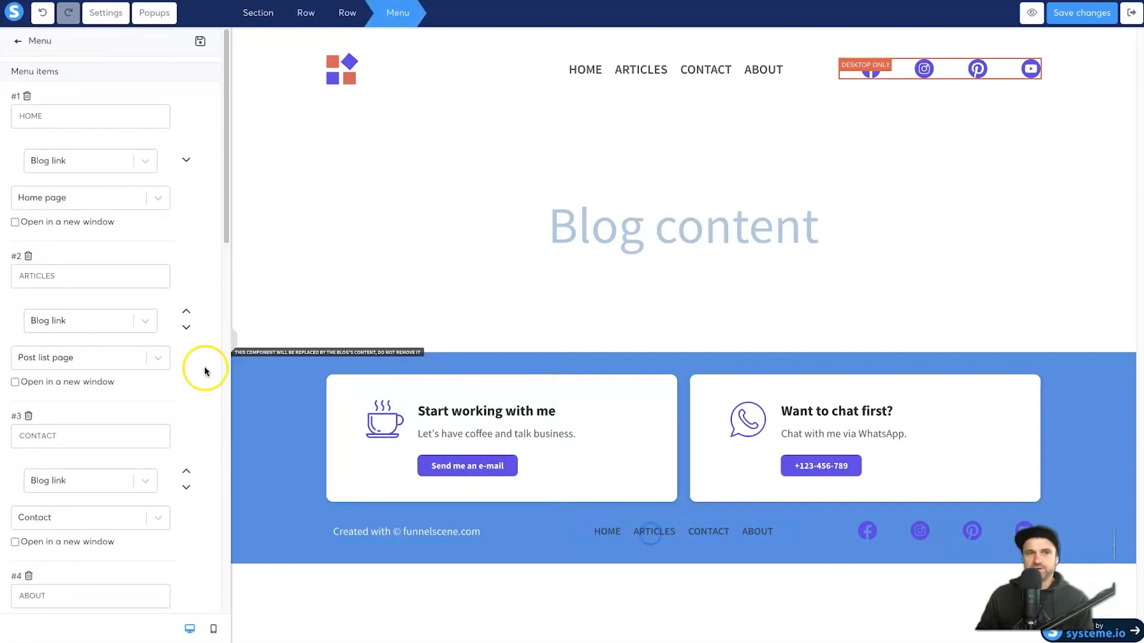
{"action": "left_click", "coordinate": [691, 533]}
{"action": "left_click", "coordinate": [711, 529]}
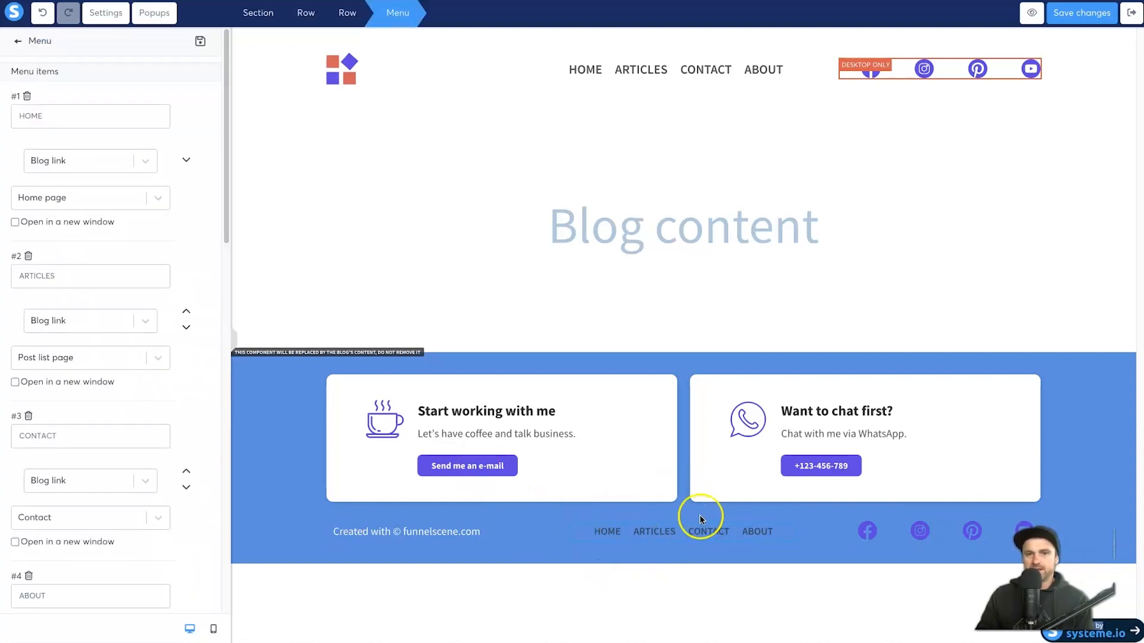
{"action": "scroll", "coordinate": [159, 460], "scroll_direction": "down", "scroll_amount": 10}
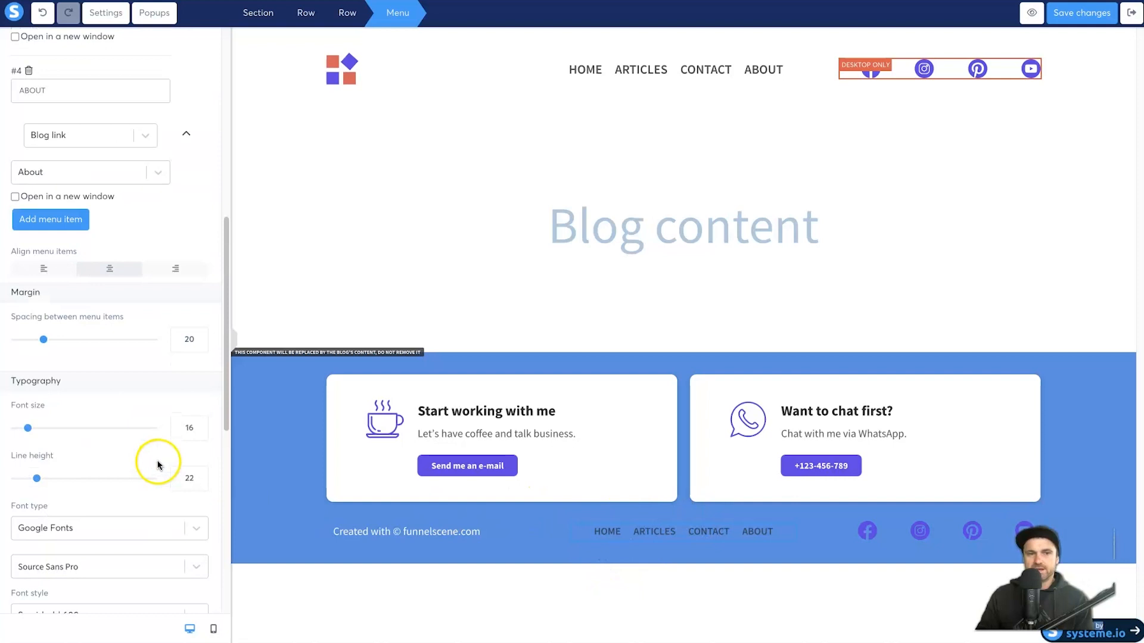
{"action": "scroll", "coordinate": [134, 425], "scroll_direction": "down", "scroll_amount": 5}
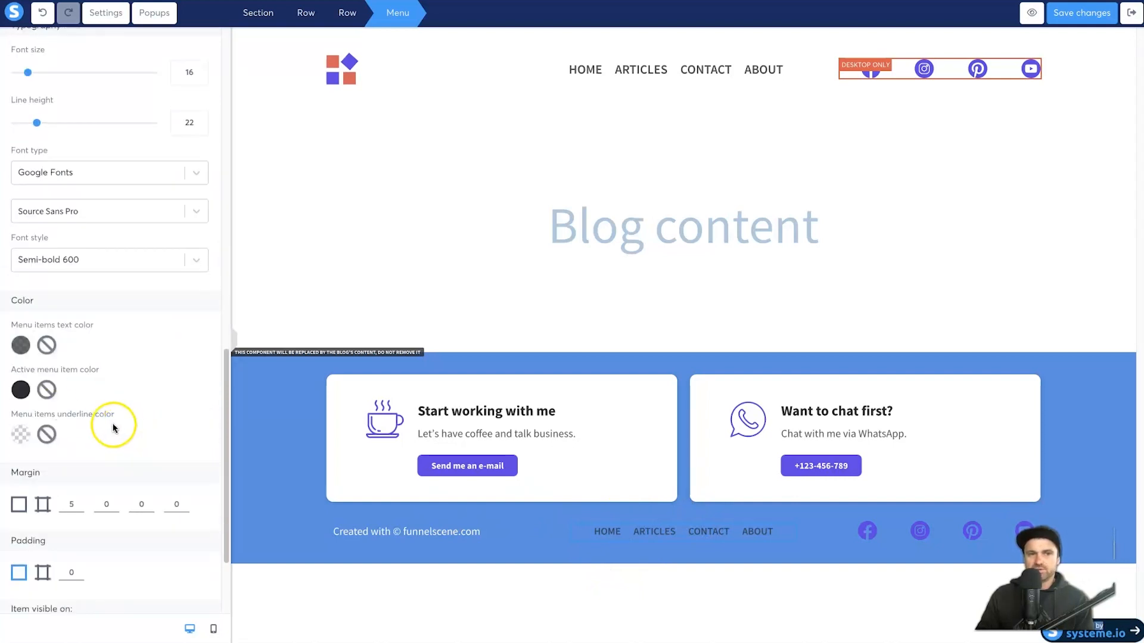
{"action": "left_click", "coordinate": [19, 352]}
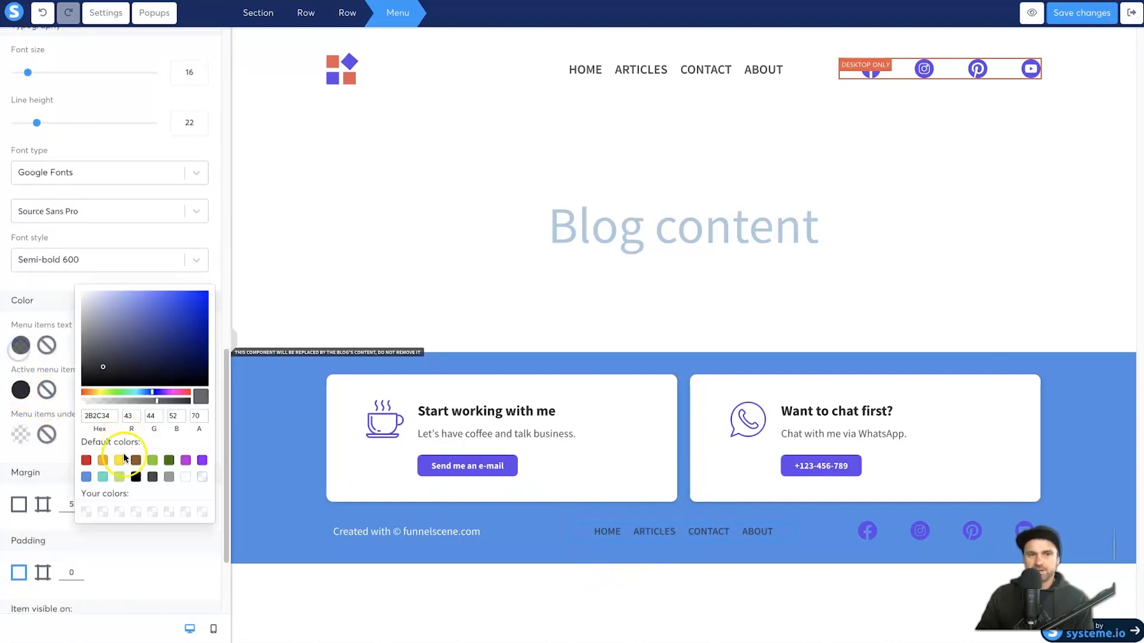
{"action": "left_click", "coordinate": [186, 477]}
{"action": "left_click", "coordinate": [31, 396]}
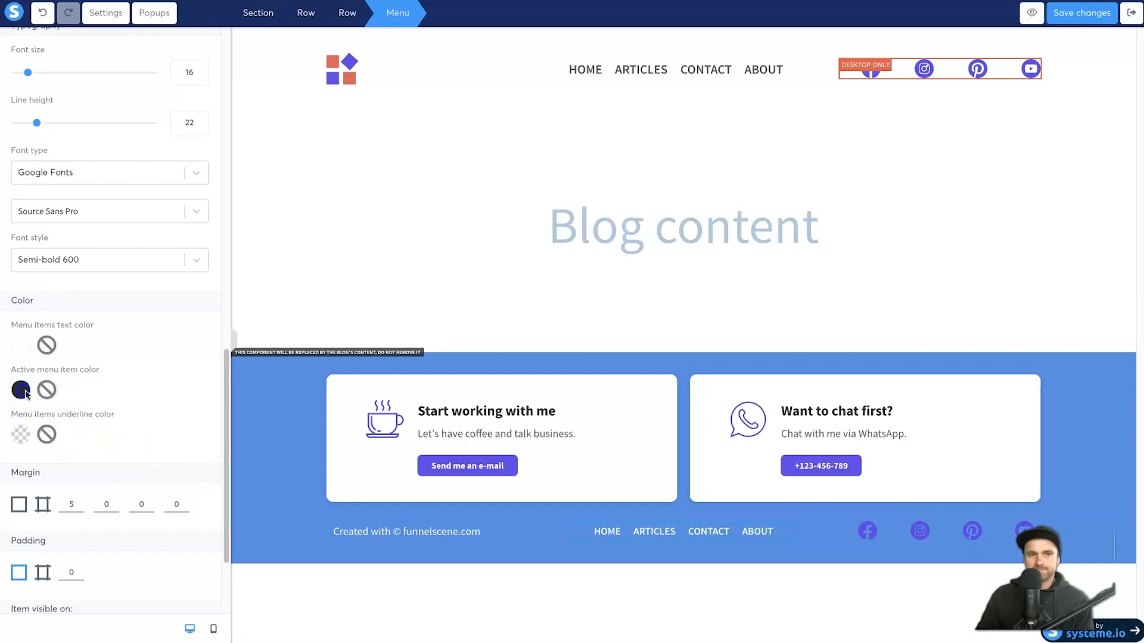
{"action": "left_click", "coordinate": [21, 390]}
{"action": "left_click", "coordinate": [184, 521]}
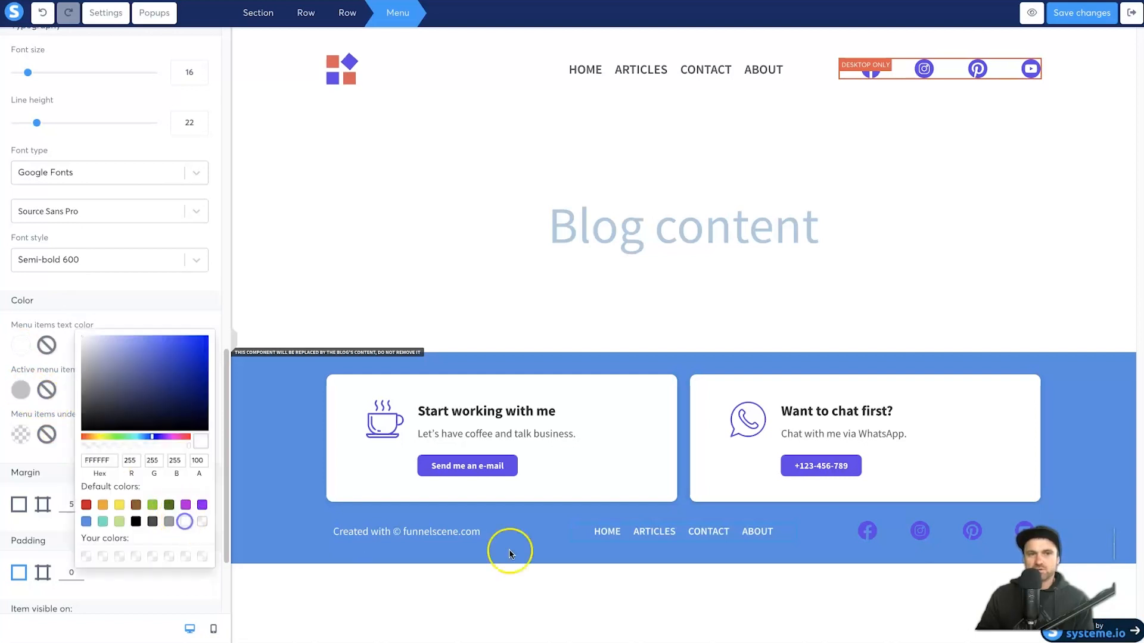
- Inspect the image settings of the Facebook icon in the footer
{"action": "left_click", "coordinate": [876, 534]}
{"action": "left_click", "coordinate": [868, 531]}
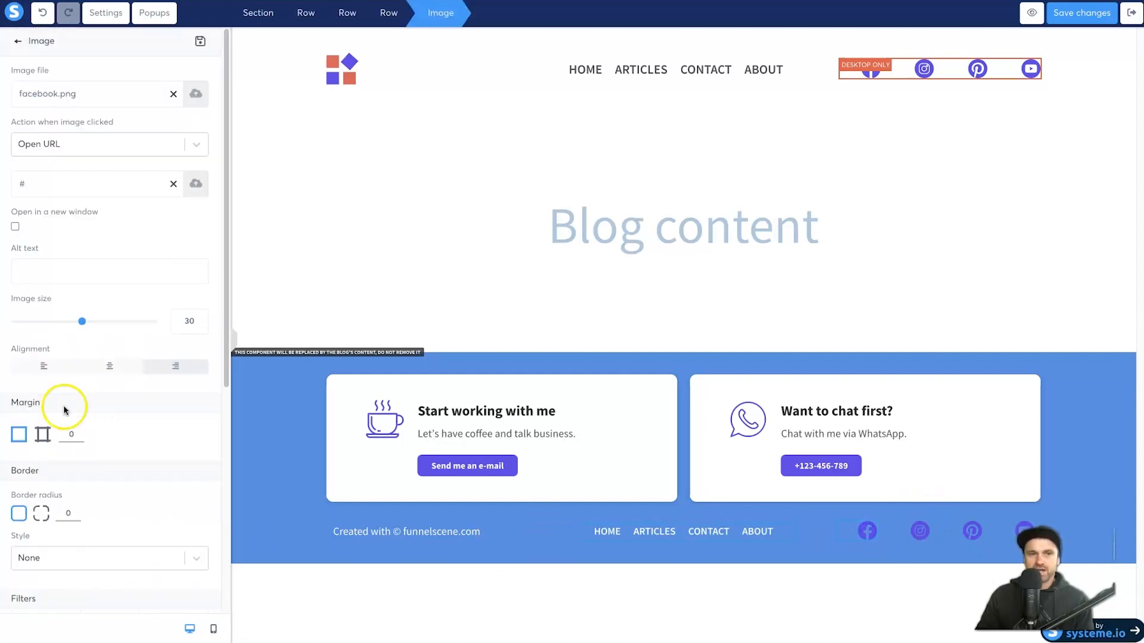
{"action": "scroll", "coordinate": [90, 417], "scroll_direction": "down", "scroll_amount": 5}
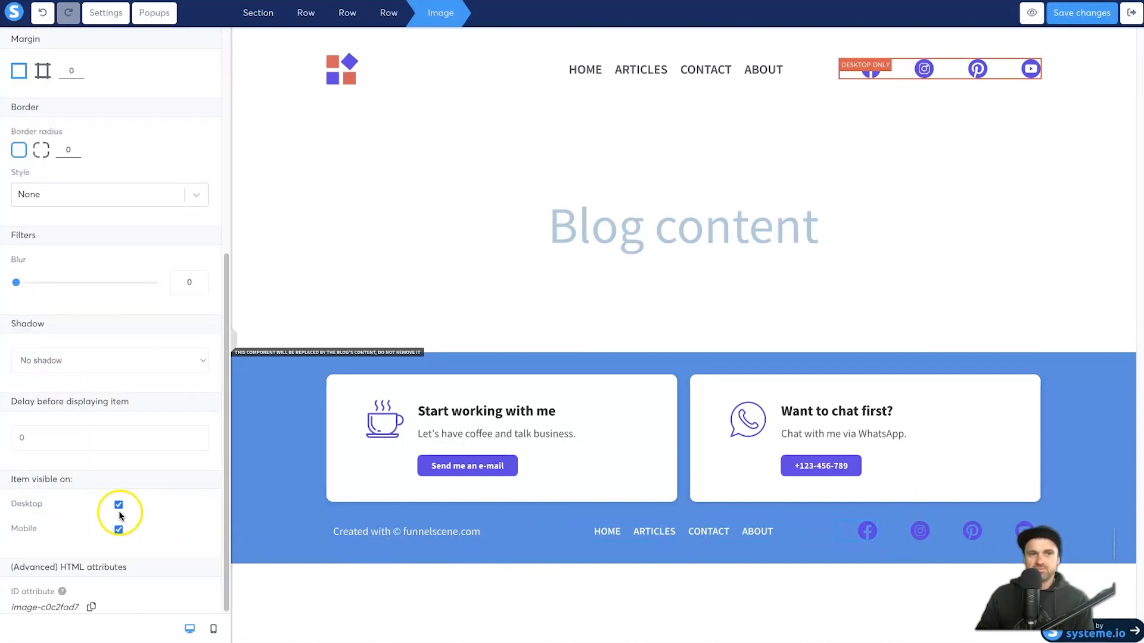
{"action": "scroll", "coordinate": [132, 509], "scroll_direction": "up", "scroll_amount": 5}
{"action": "left_click", "coordinate": [441, 252]}
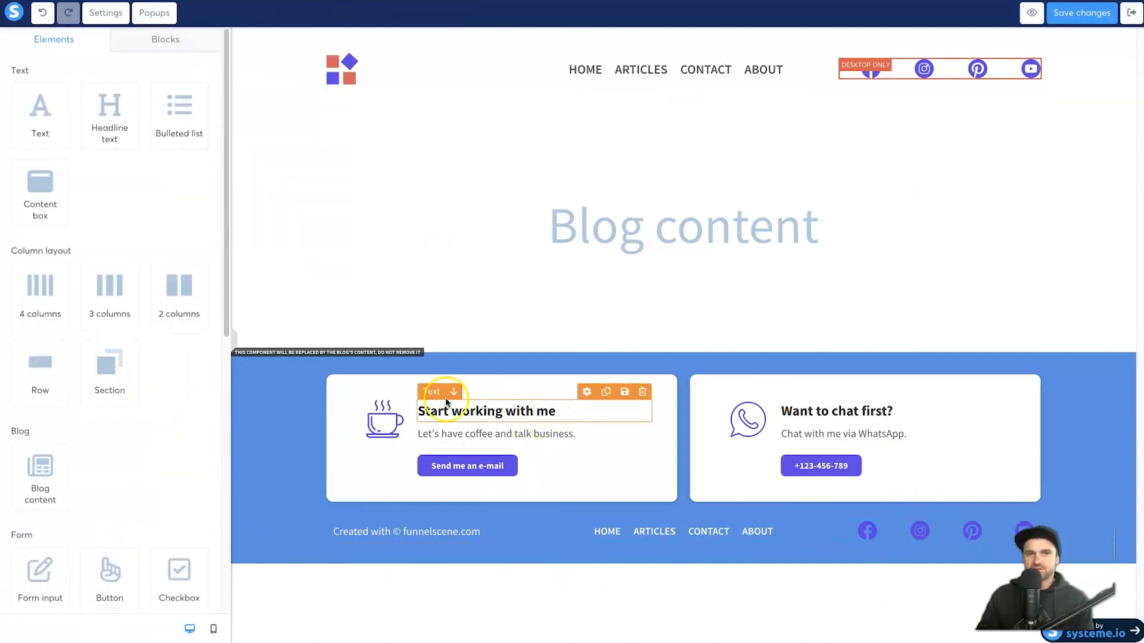
- Try adding a popup to the blog layout and look at the settings of its "Subscribe here for free" heading
{"action": "left_click", "coordinate": [170, 18]}
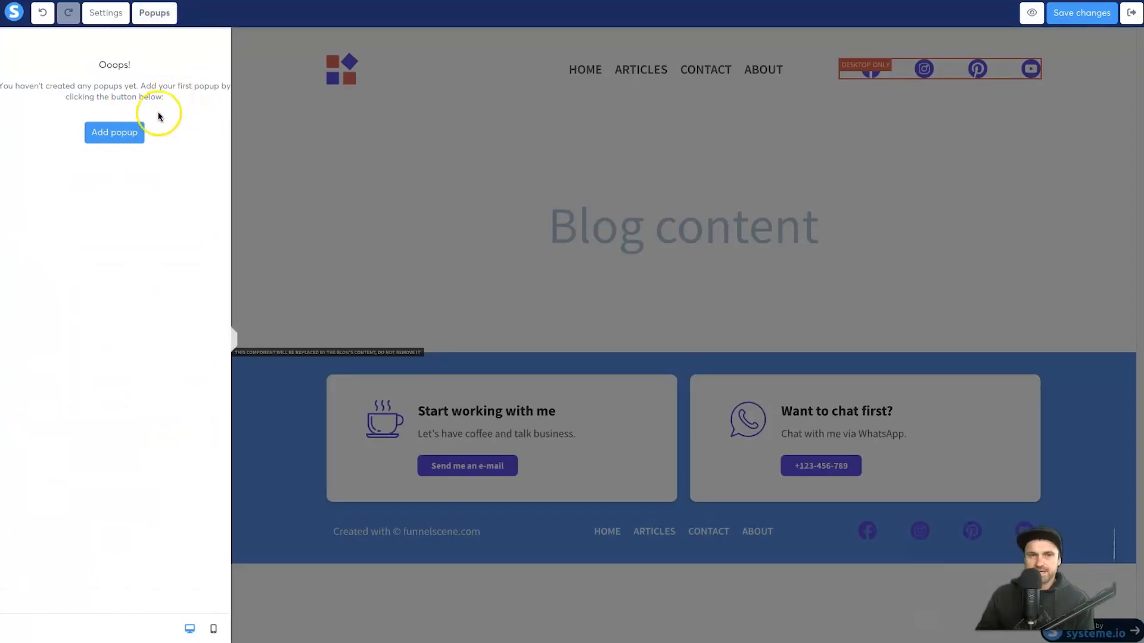
{"action": "left_click", "coordinate": [130, 133]}
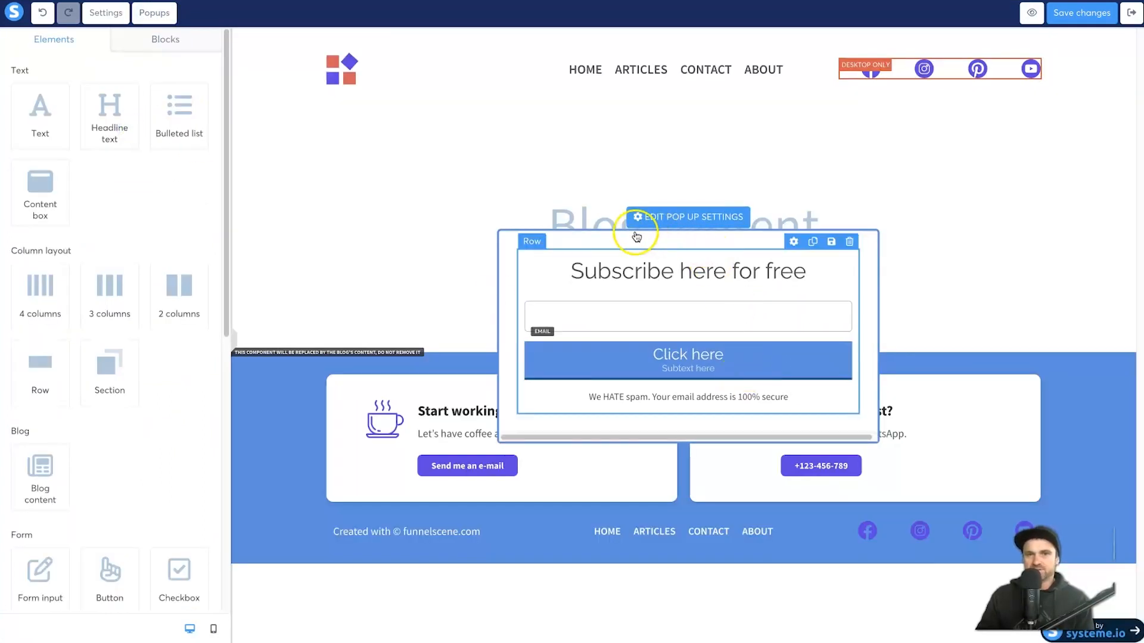
{"action": "left_click", "coordinate": [672, 281]}
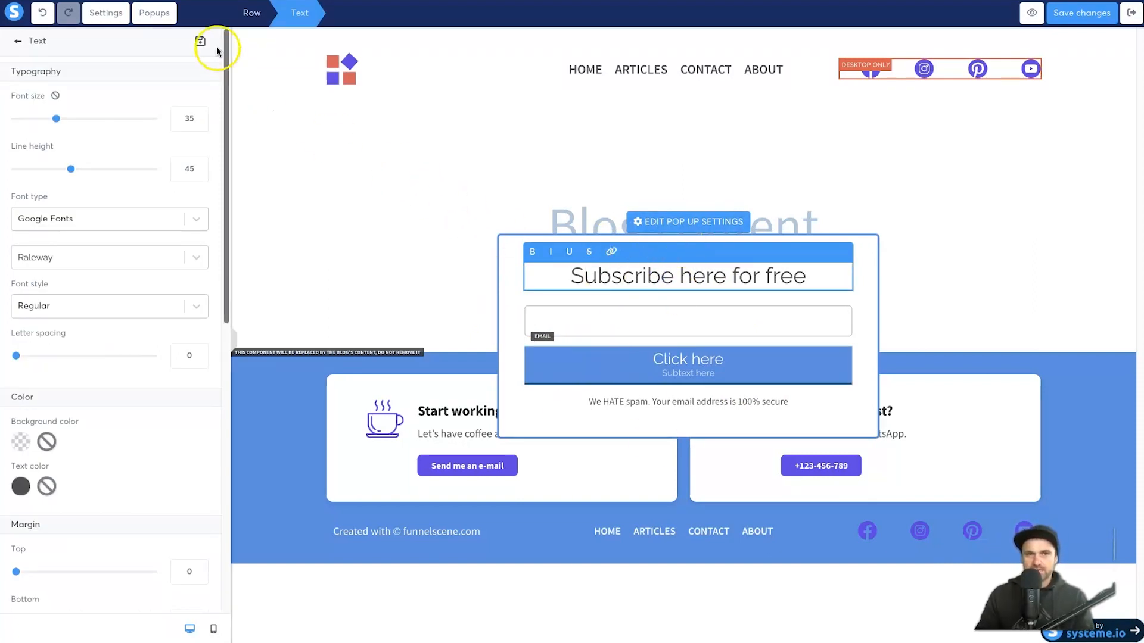
{"action": "left_click", "coordinate": [168, 13]}
{"action": "left_click", "coordinate": [216, 43]}
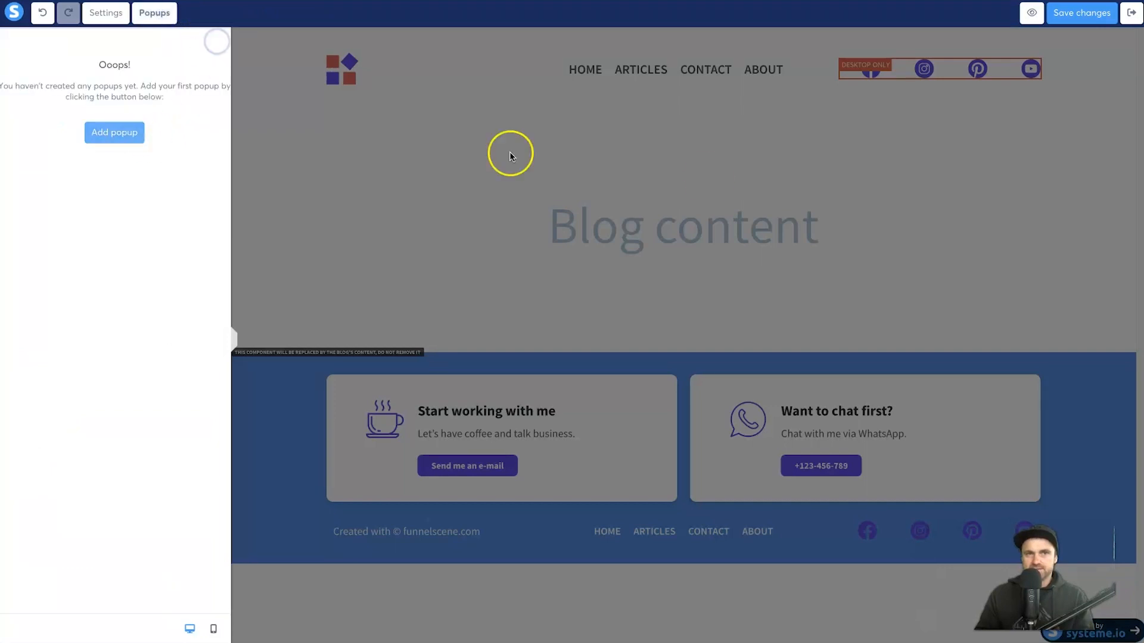
- Save the blog layout changes and return to the list of page elements
{"action": "left_click", "coordinate": [1075, 13]}
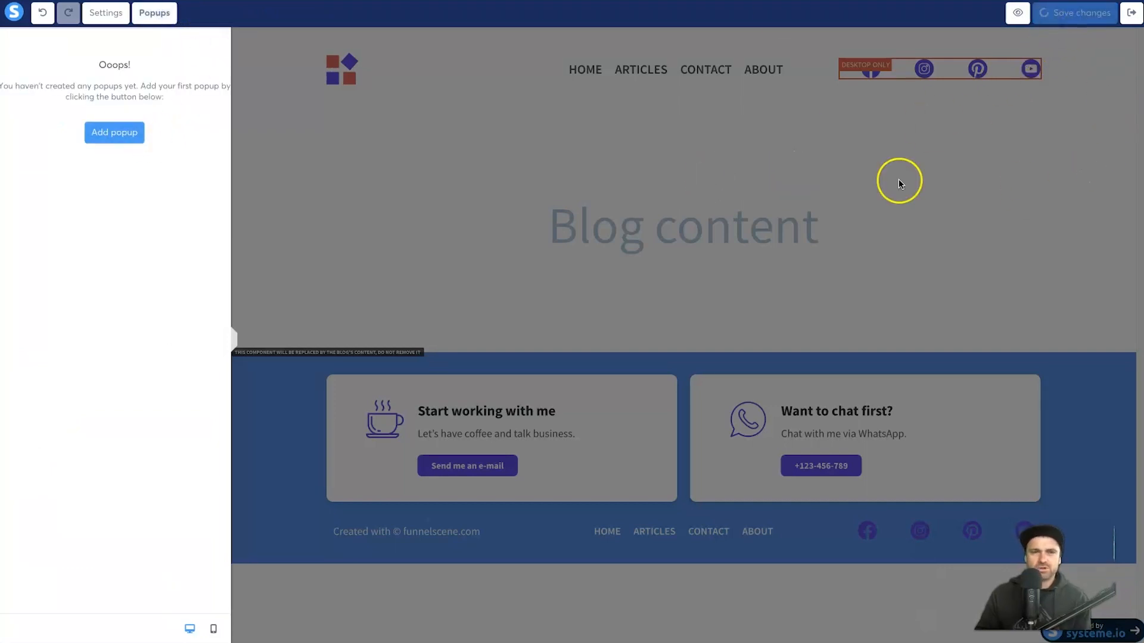
{"action": "left_click", "coordinate": [398, 317]}
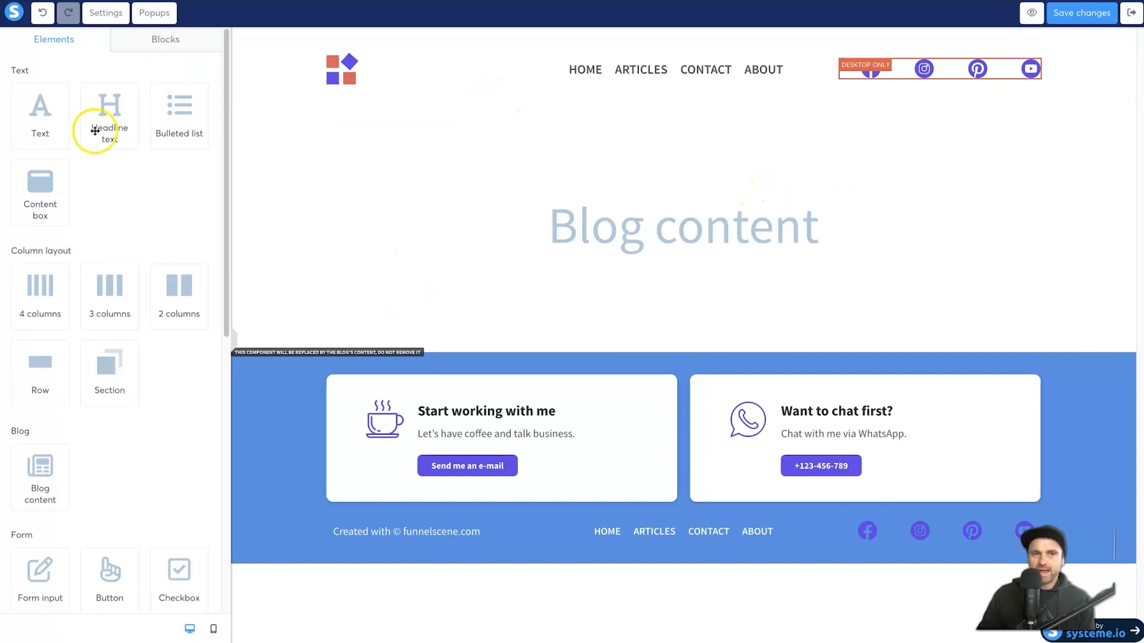
- Try a form input above the "Send me an e-mail" button, look at its input types, and delete it
{"action": "left_click_drag", "start_coordinate": [48, 108], "coordinate": [116, 122]}
{"action": "scroll", "coordinate": [59, 405], "scroll_direction": "down", "scroll_amount": 3}
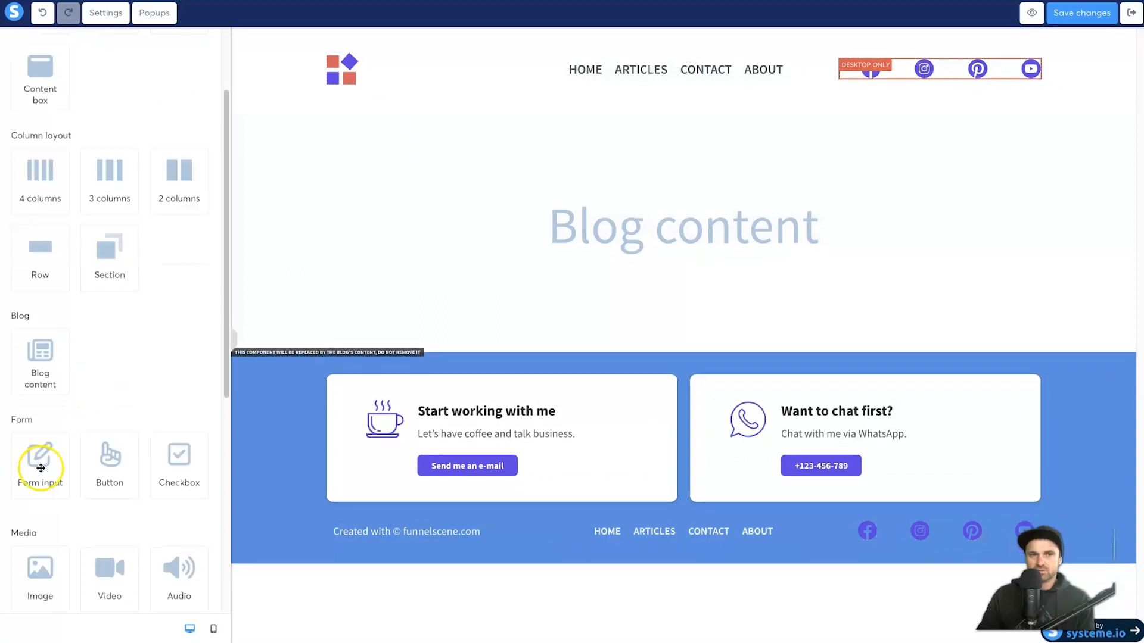
{"action": "left_click_drag", "start_coordinate": [66, 424], "coordinate": [585, 455]}
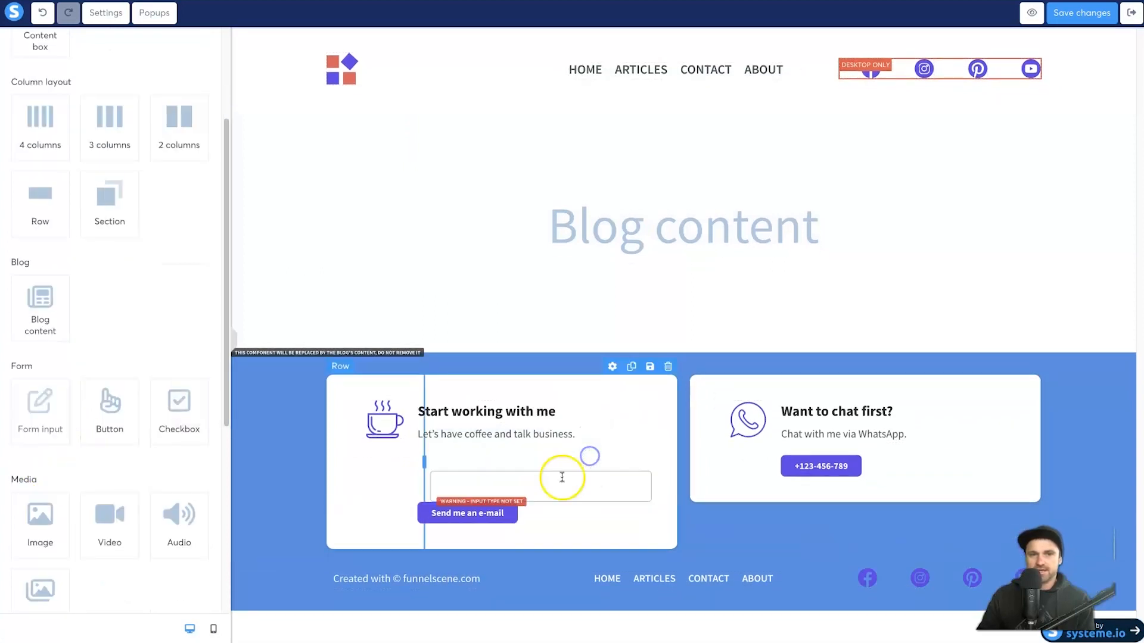
{"action": "left_click", "coordinate": [601, 487]}
{"action": "left_click", "coordinate": [98, 95]}
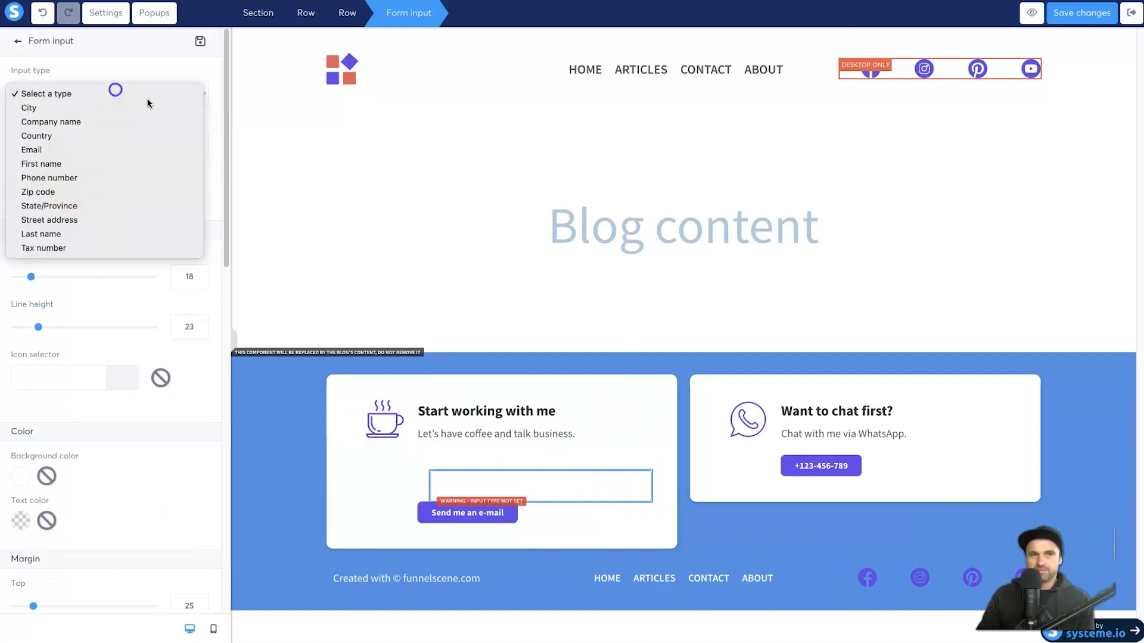
{"action": "left_click", "coordinate": [561, 481]}
{"action": "left_click", "coordinate": [641, 459]}
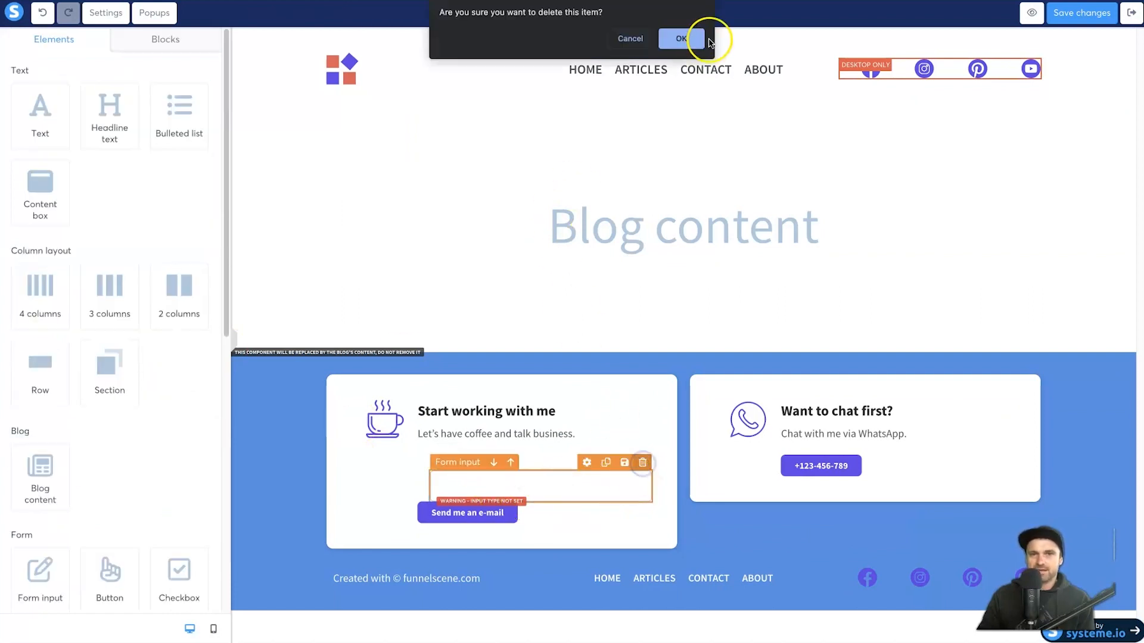
{"action": "left_click", "coordinate": [694, 37]}
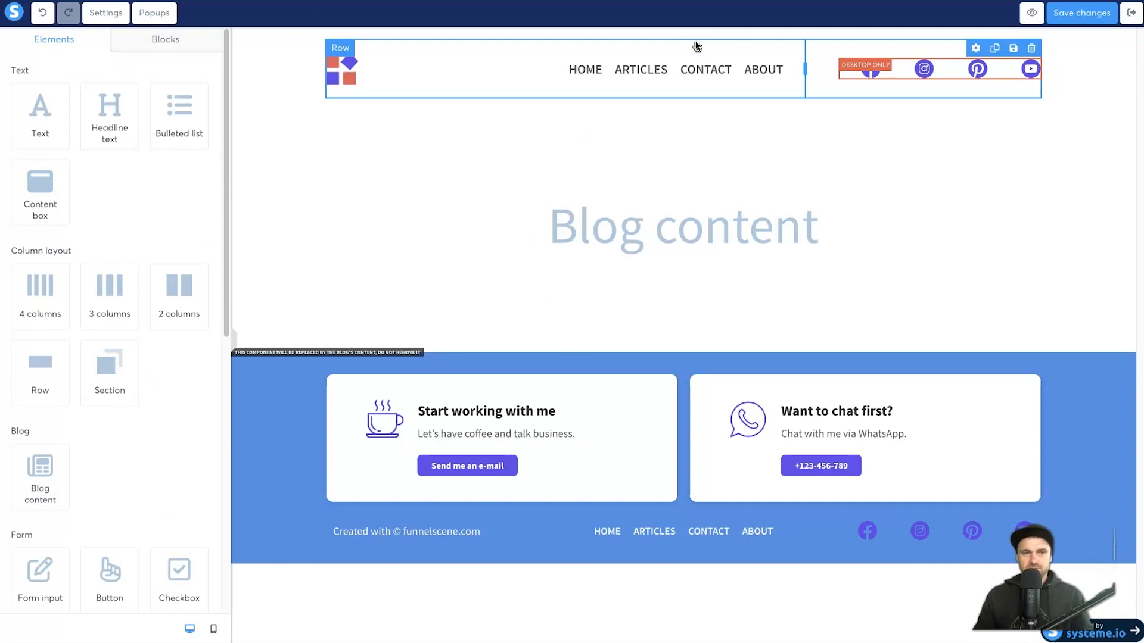
{"action": "left_click", "coordinate": [697, 36]}
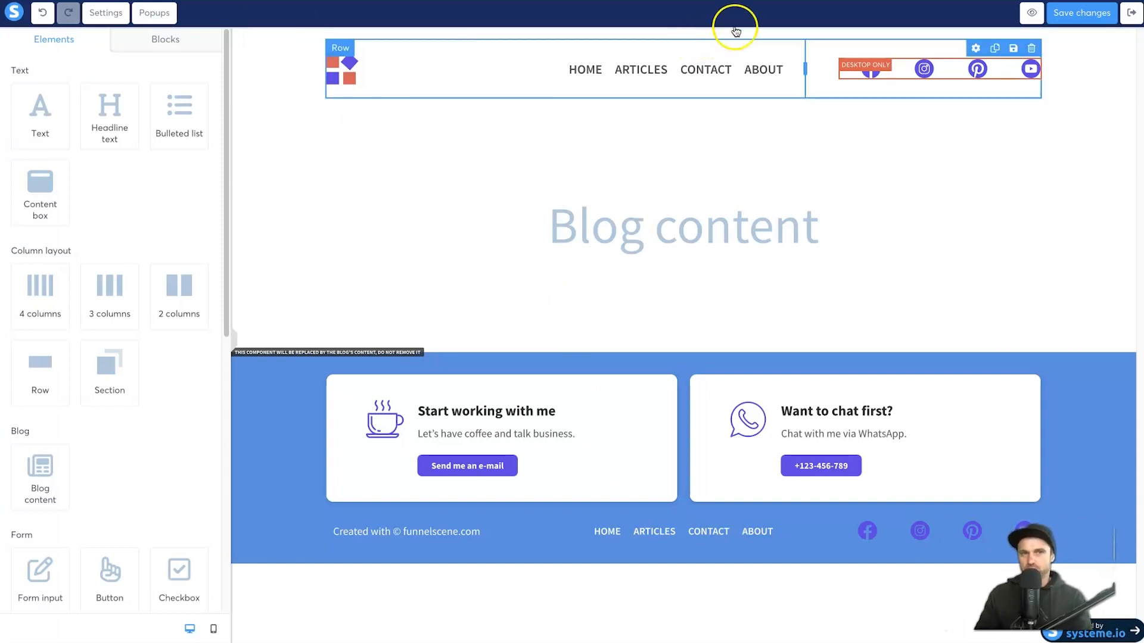
- Review the layout's general settings down to the tracking options, and save and exit the editor
{"action": "left_click", "coordinate": [1080, 19]}
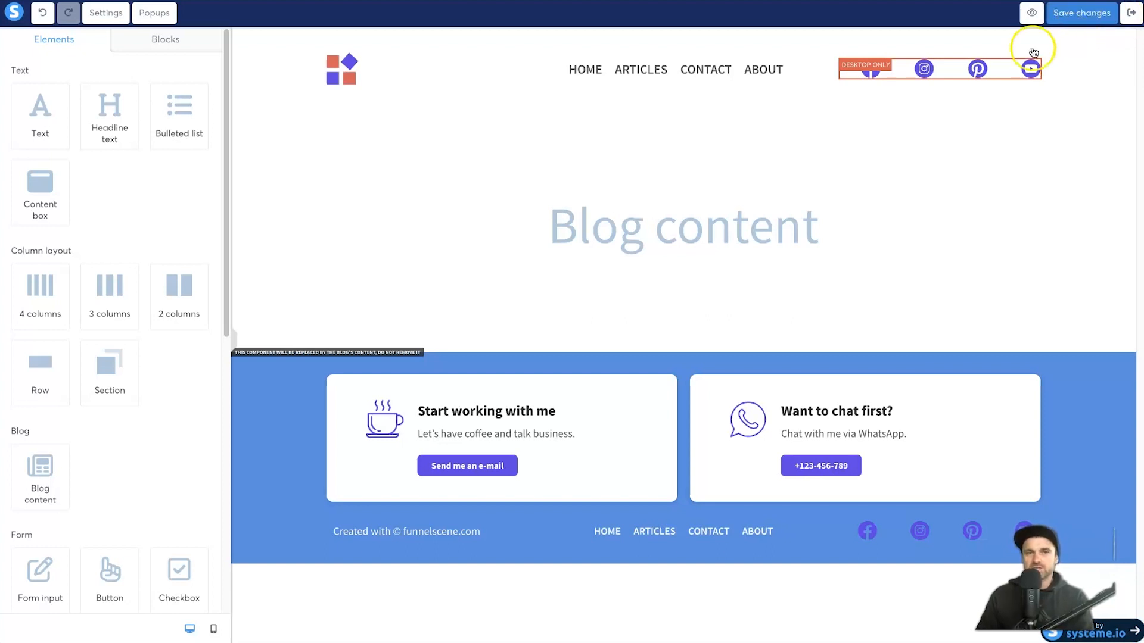
{"action": "left_click", "coordinate": [99, 15]}
{"action": "scroll", "coordinate": [77, 350], "scroll_direction": "down", "scroll_amount": 6}
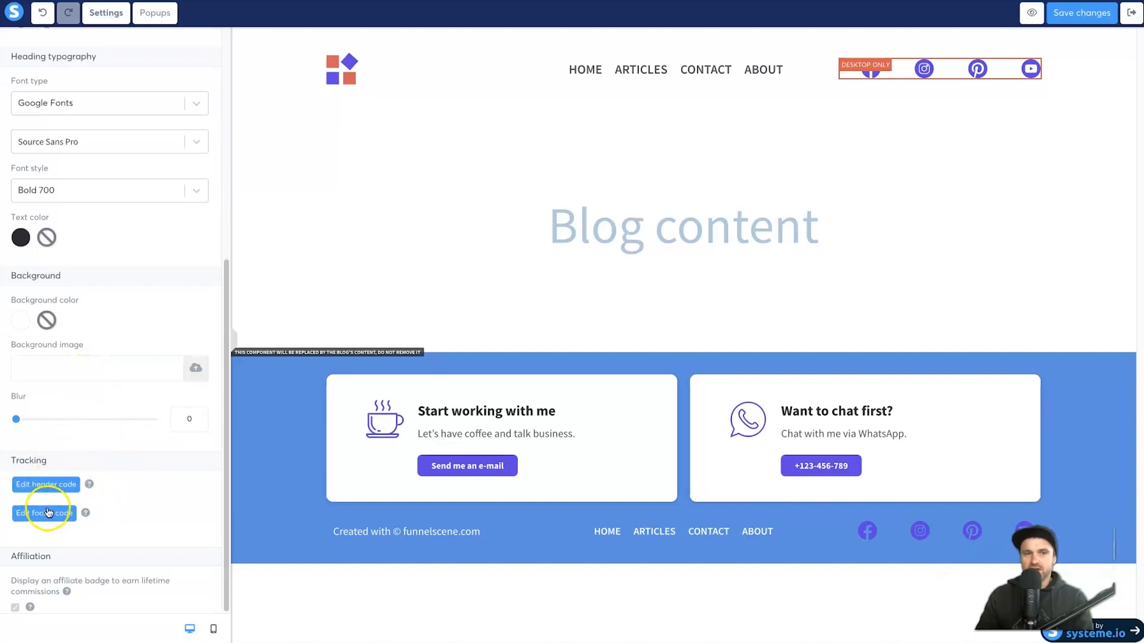
{"action": "left_click", "coordinate": [1131, 13]}
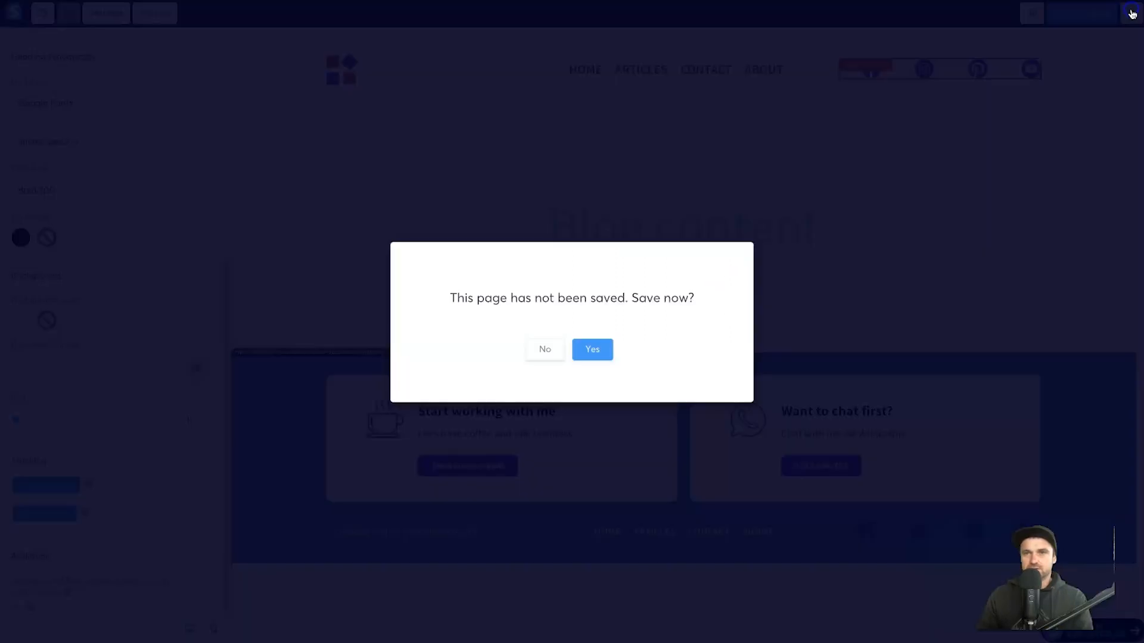
{"action": "left_click", "coordinate": [596, 352]}
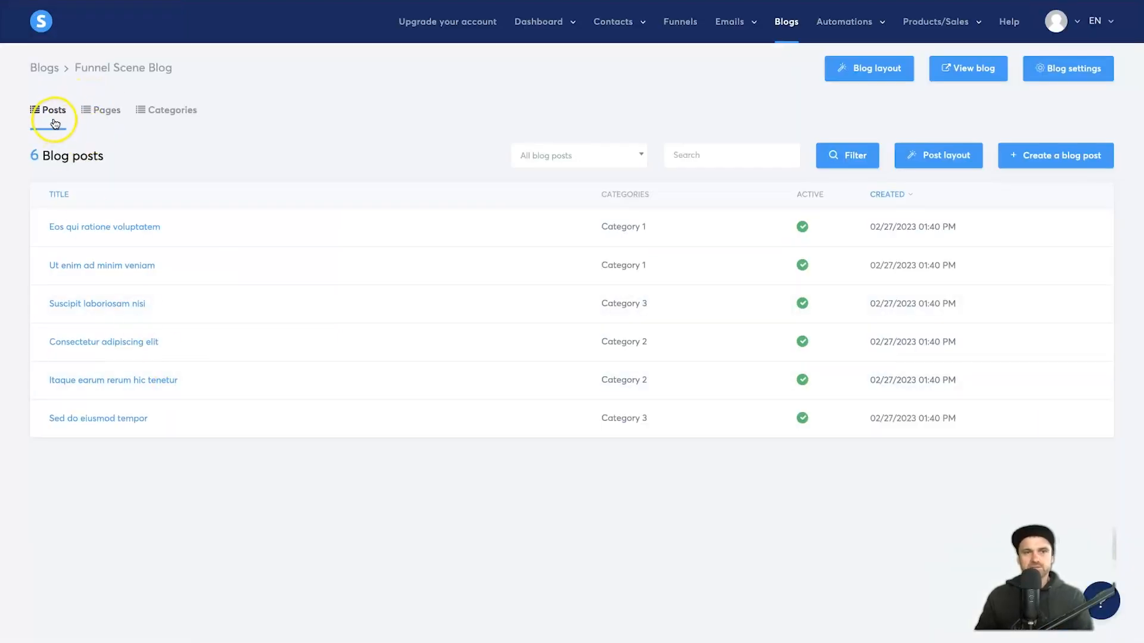
- Rename Category 1 in the blog's categories to "Funnel Design", with the path funnel-design
{"action": "left_click", "coordinate": [102, 110]}
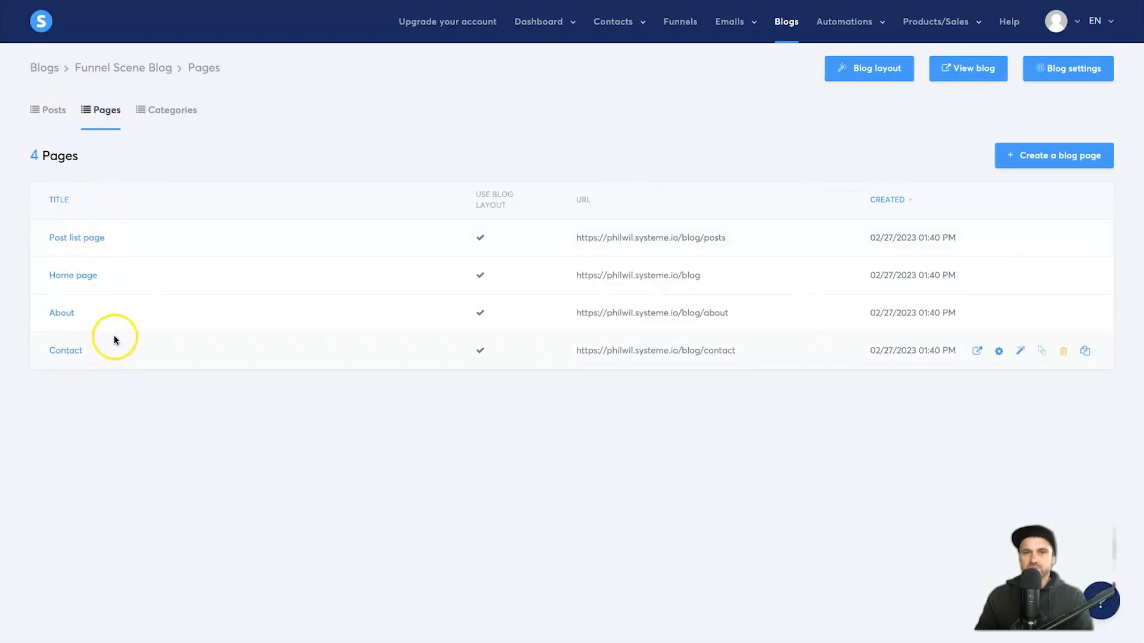
{"action": "left_click", "coordinate": [174, 112]}
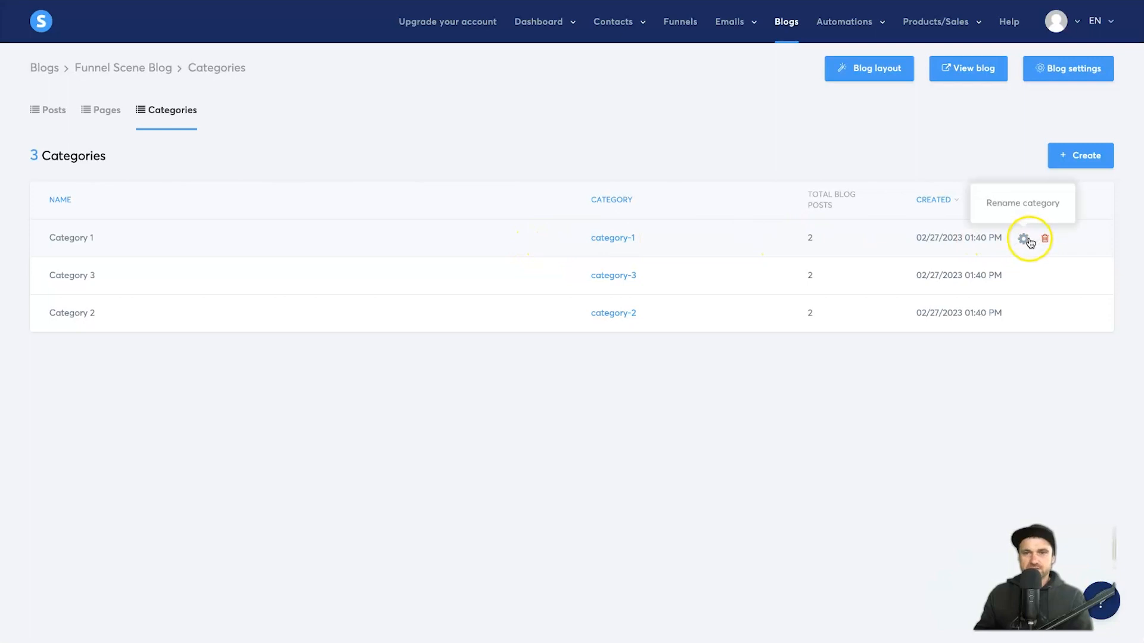
{"action": "left_click", "coordinate": [1022, 239]}
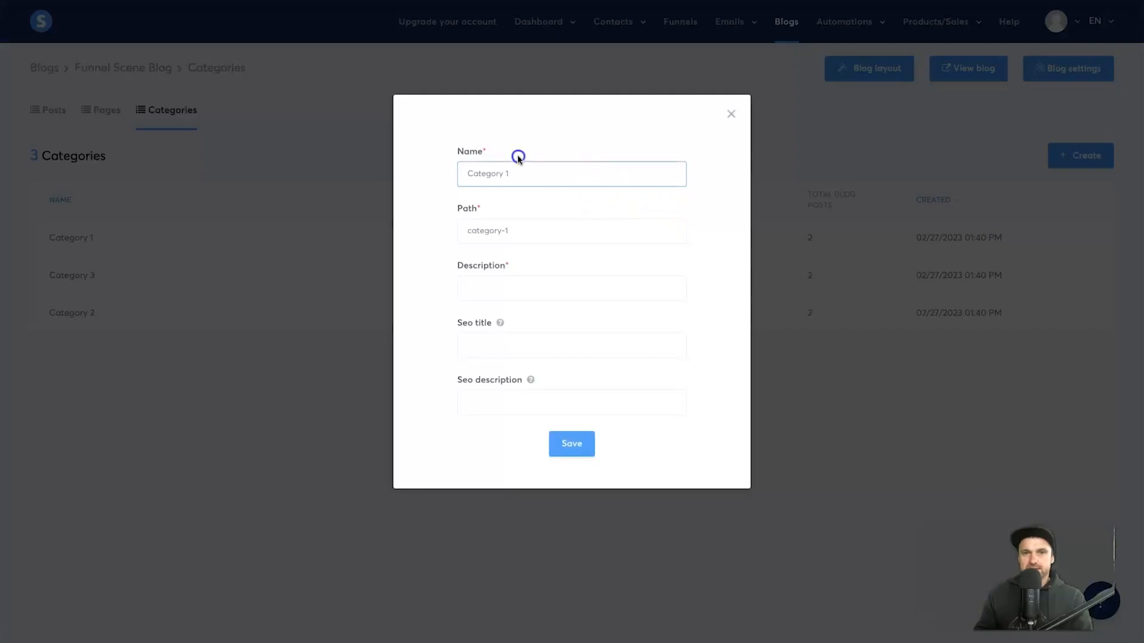
{"action": "double_click", "coordinate": [512, 163]}
{"action": "triple_click", "coordinate": [511, 164]}
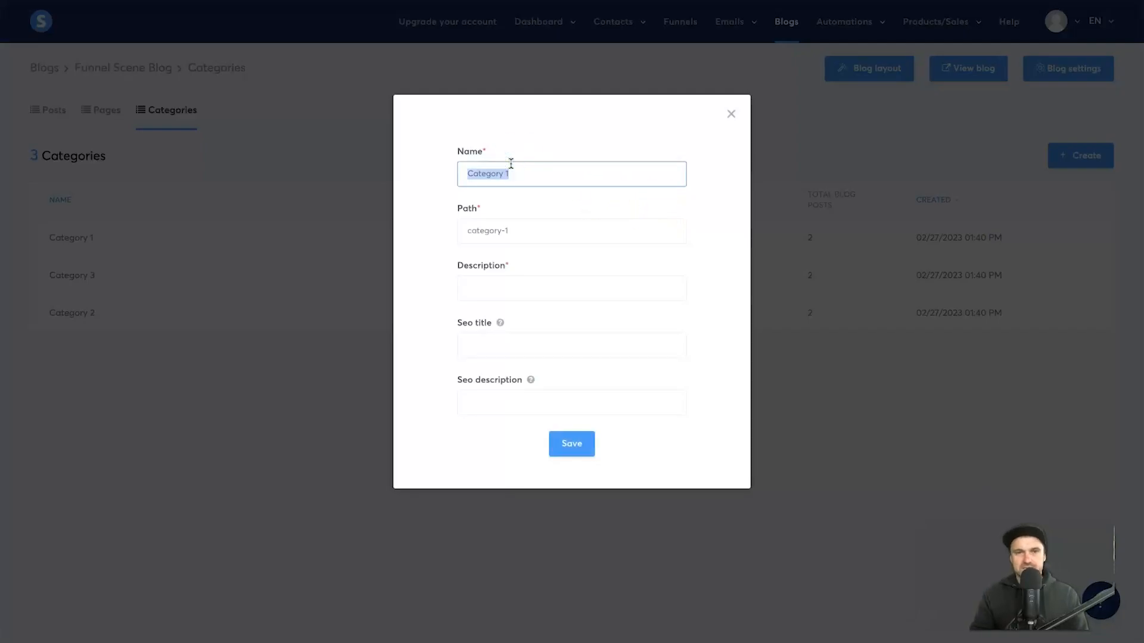
{"action": "type", "text": "Fun"}
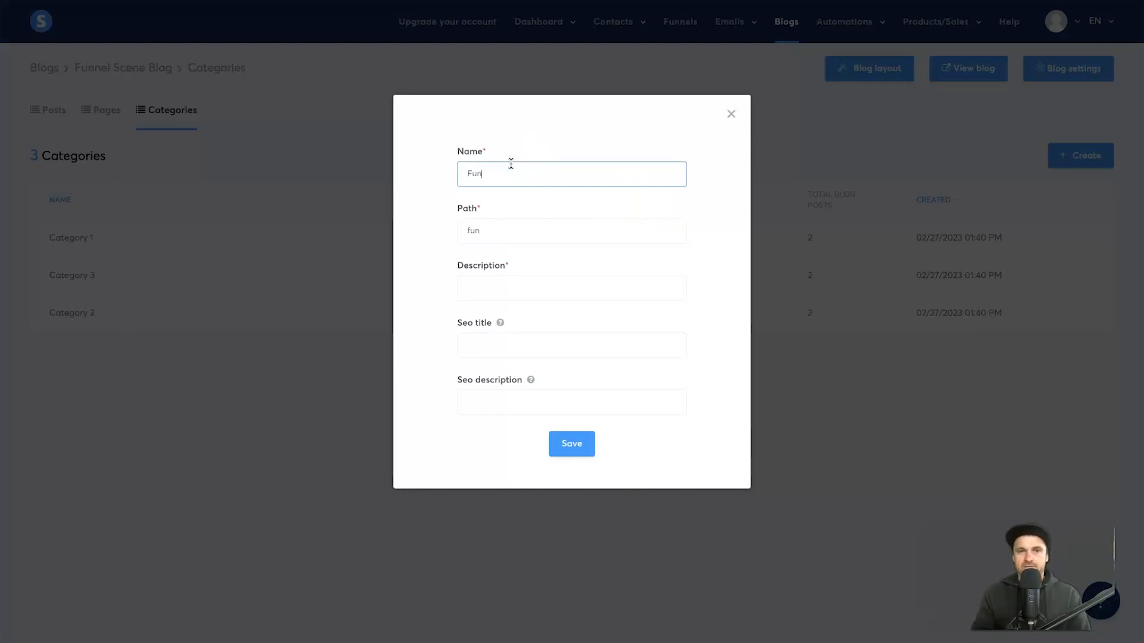
{"action": "type", "text": "nel Design"}
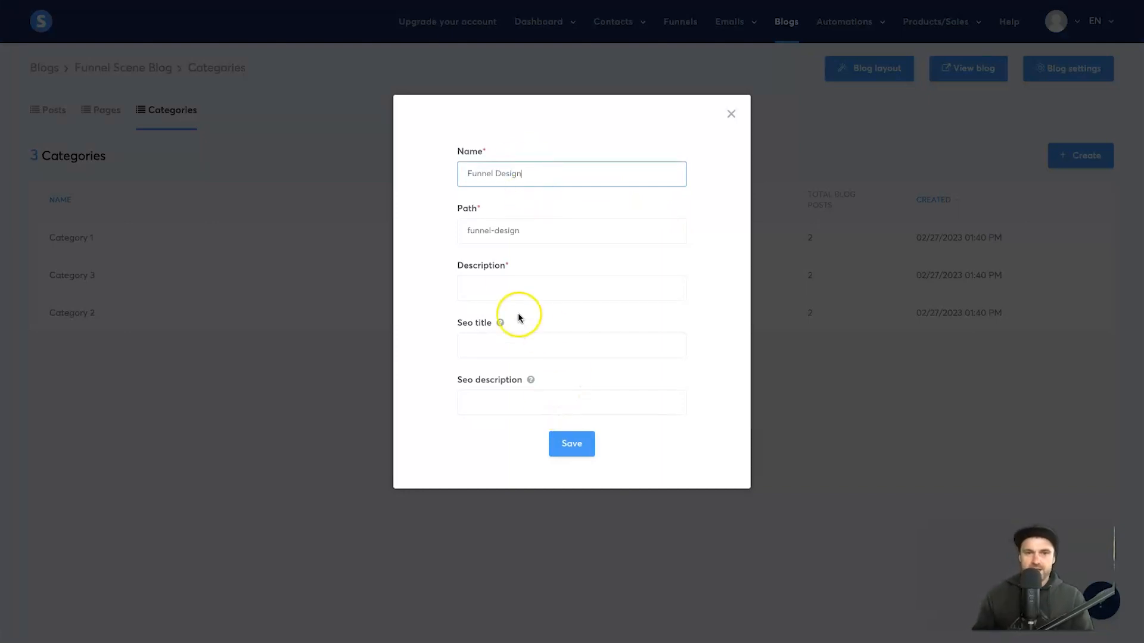
- Give the Funnel Design category a description saying it is all about funnel design, and save the category
{"action": "left_click", "coordinate": [536, 273]}
{"action": "left_click_drag", "start_coordinate": [460, 320], "coordinate": [533, 319]}
{"action": "left_click_drag", "start_coordinate": [460, 376], "coordinate": [610, 375]}
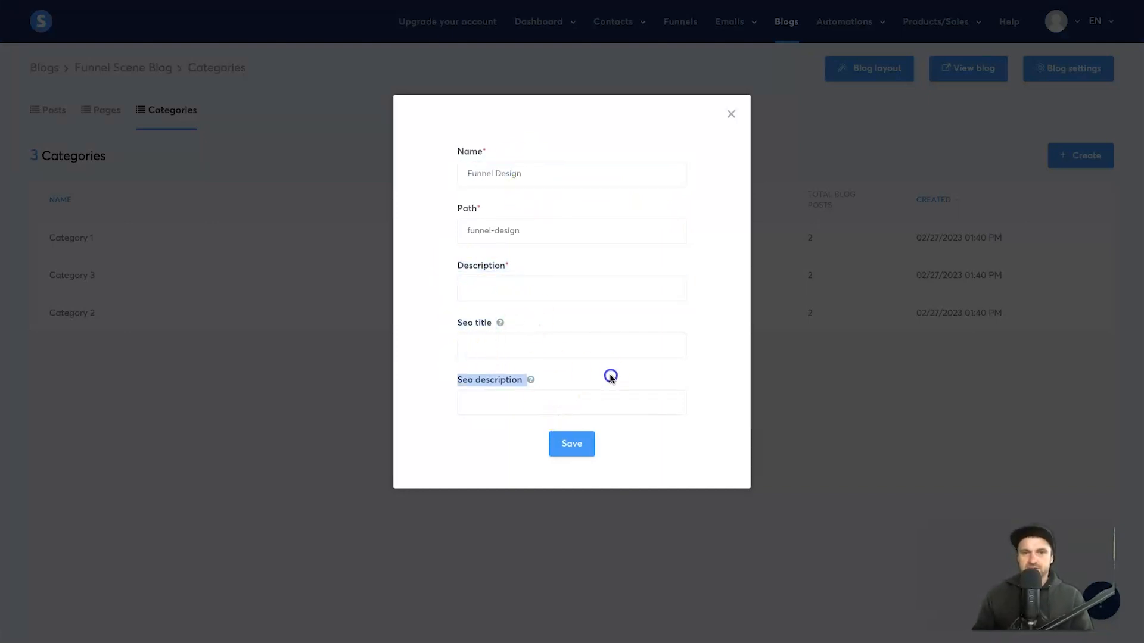
{"action": "left_click", "coordinate": [464, 435]}
{"action": "left_click", "coordinate": [585, 441]}
{"action": "left_click", "coordinate": [544, 281]}
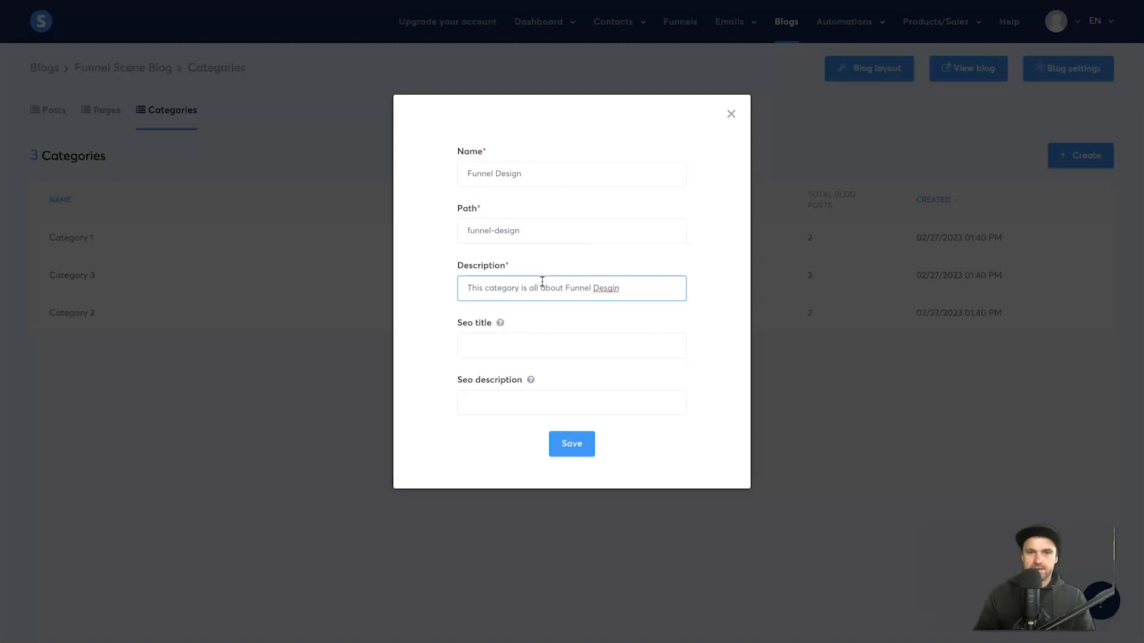
{"action": "left_click", "coordinate": [545, 281]}
{"action": "left_click", "coordinate": [579, 446]}
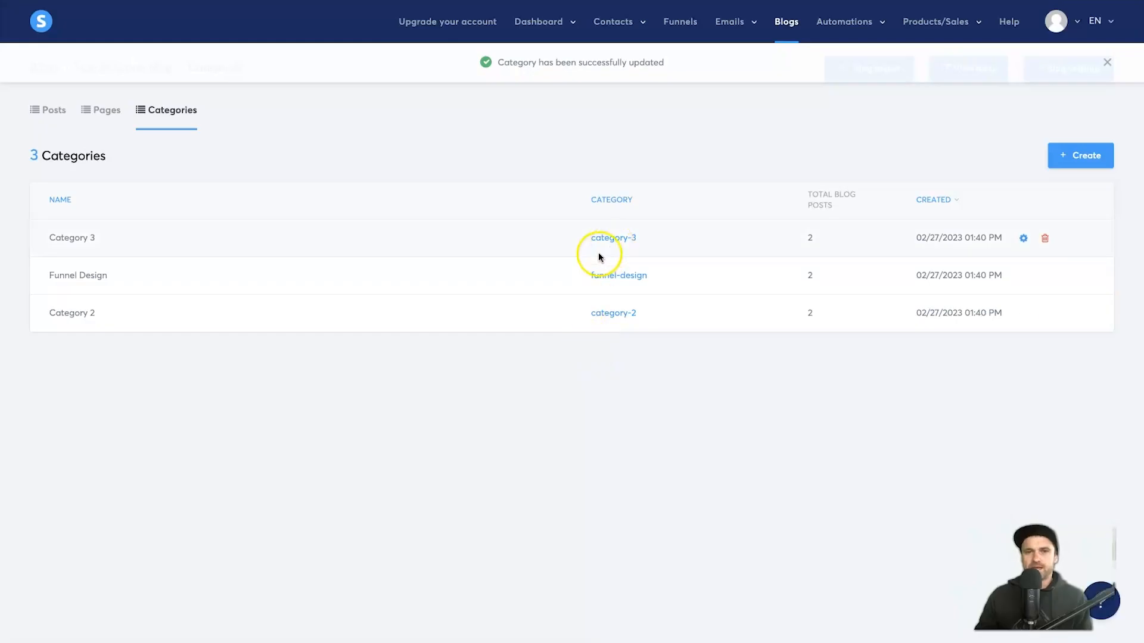
- Turn the blog layout off for the About page in the pages list and switch it back on
{"action": "left_click", "coordinate": [112, 108]}
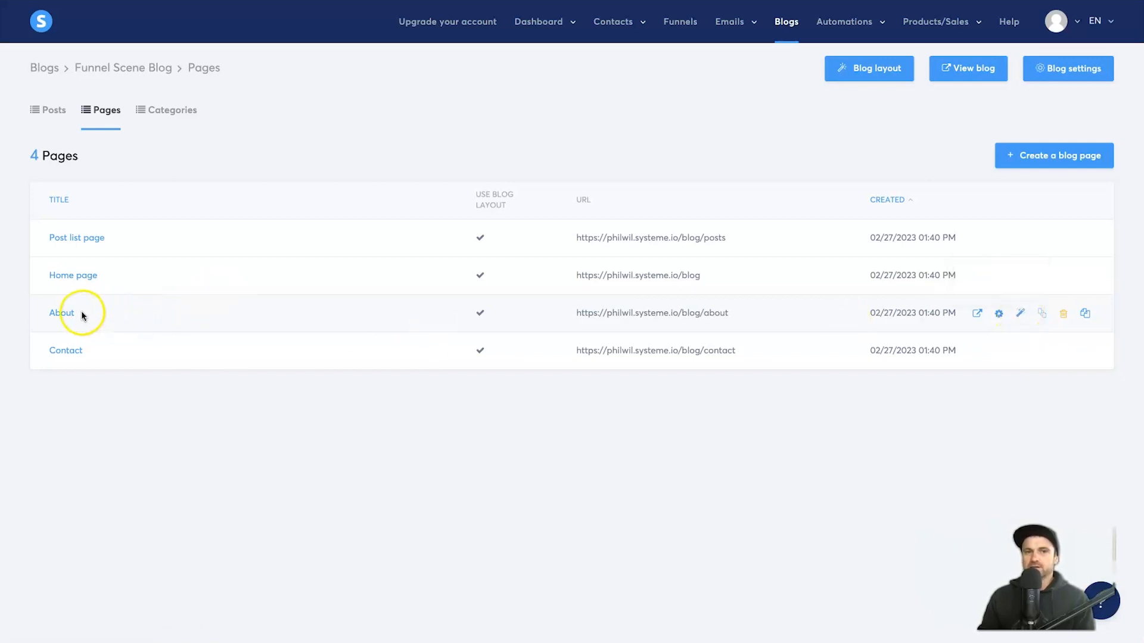
{"action": "left_click", "coordinate": [1041, 313]}
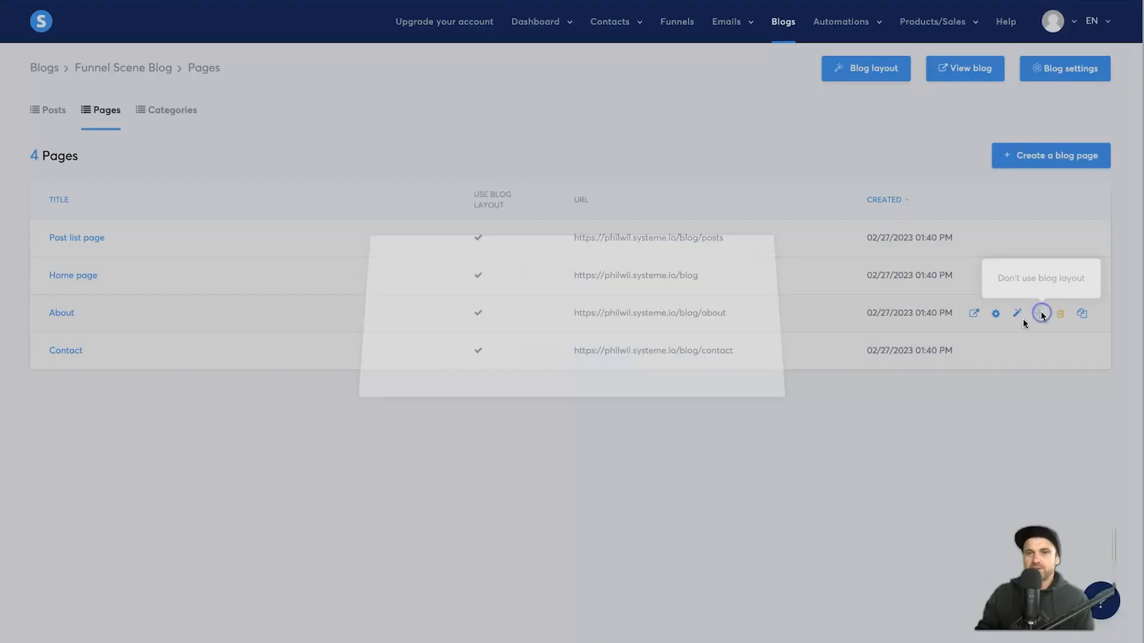
{"action": "left_click", "coordinate": [515, 364]}
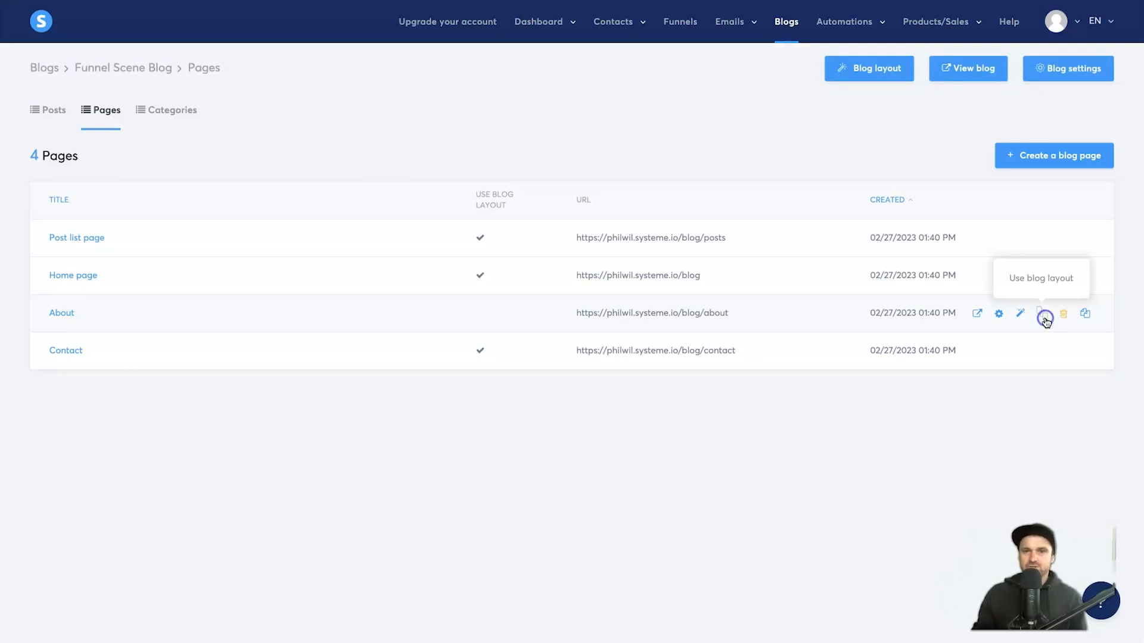
{"action": "left_click", "coordinate": [1045, 321]}
{"action": "left_click", "coordinate": [549, 365]}
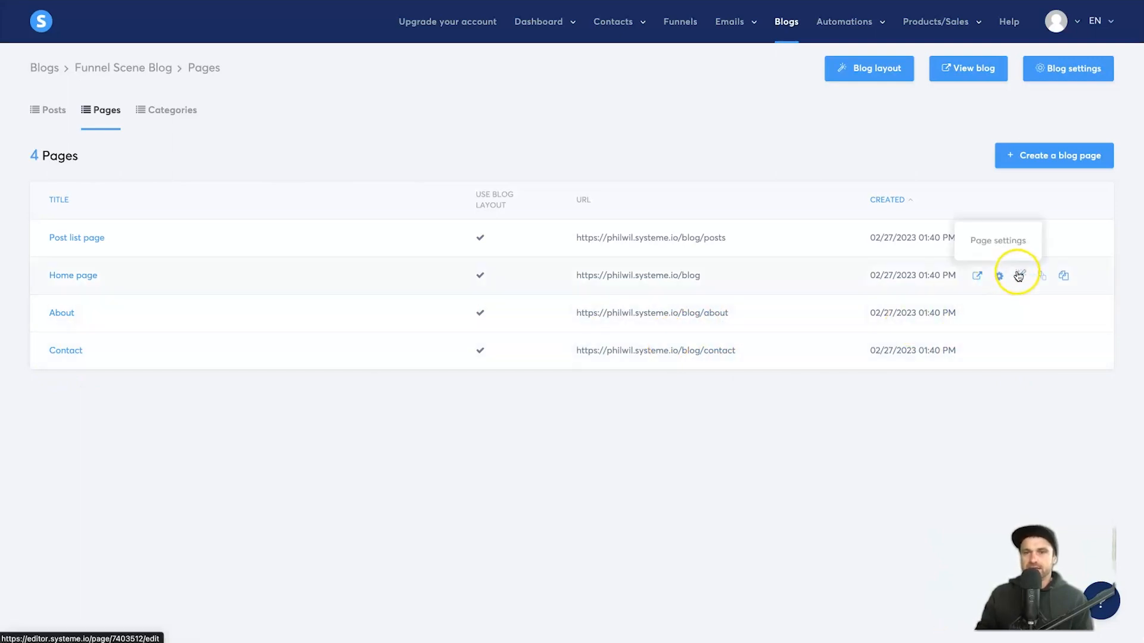
- Open the About page in the editor and review its content at full width with the elements sidebar collapsed
{"action": "left_click", "coordinate": [1022, 314]}
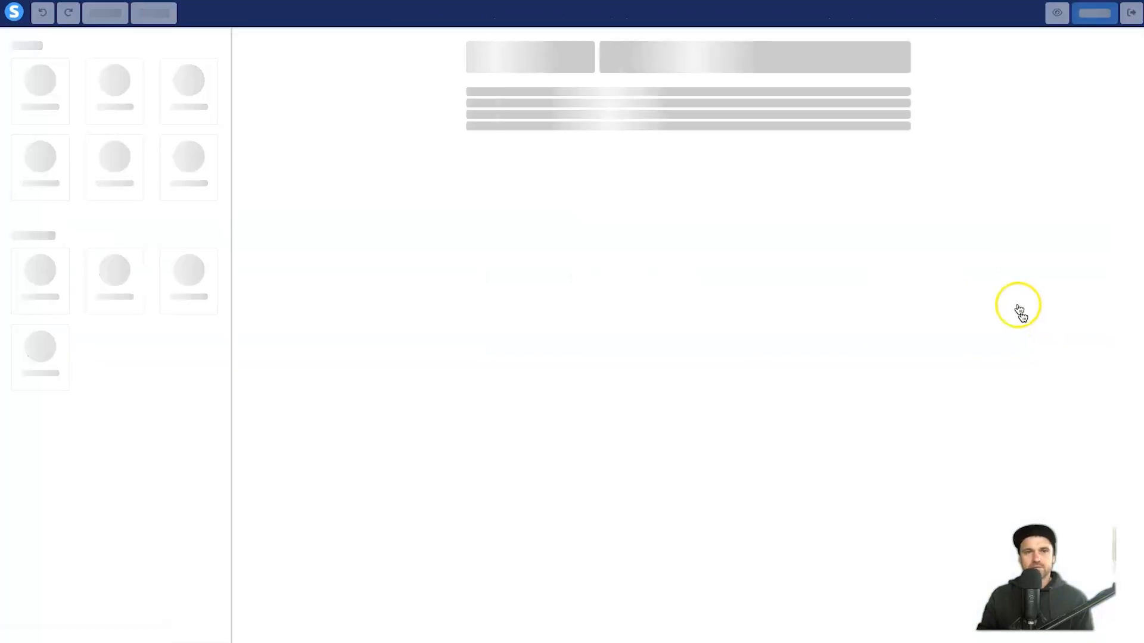
{"action": "scroll", "coordinate": [636, 280], "scroll_direction": "down", "scroll_amount": 4}
{"action": "scroll", "coordinate": [685, 291], "scroll_direction": "down", "scroll_amount": 4}
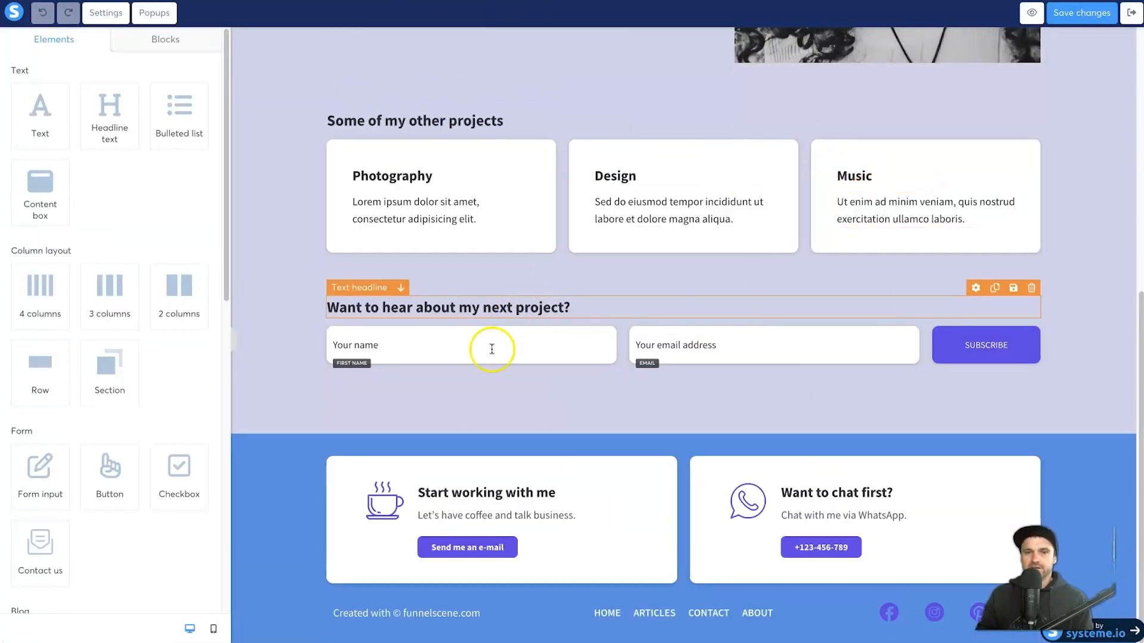
{"action": "scroll", "coordinate": [834, 376], "scroll_direction": "up", "scroll_amount": 8}
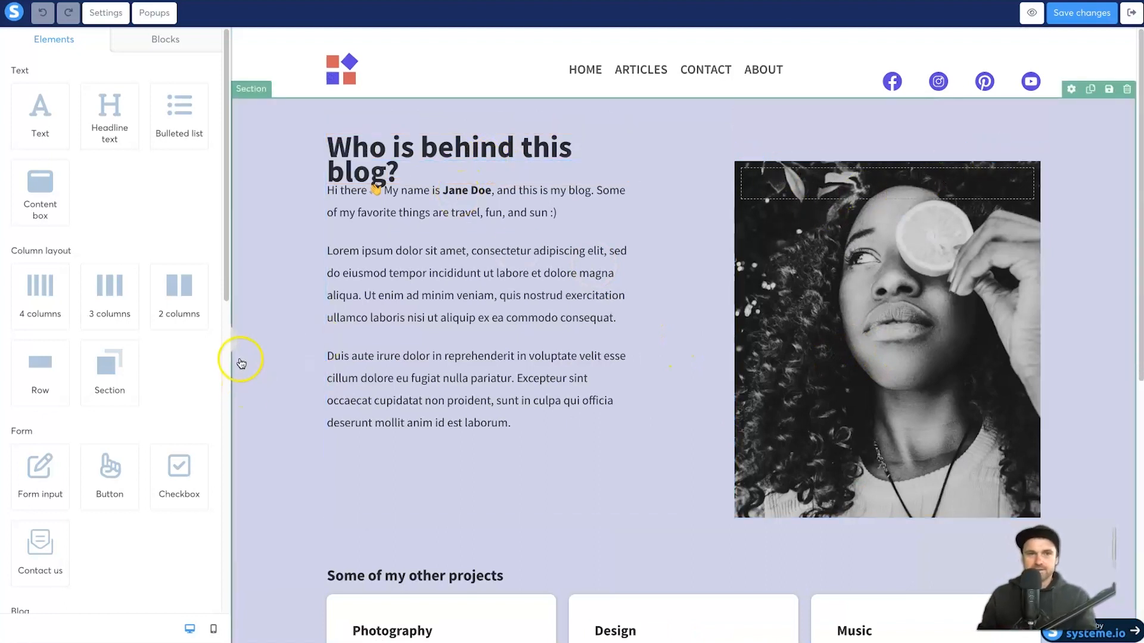
{"action": "left_click", "coordinate": [234, 342]}
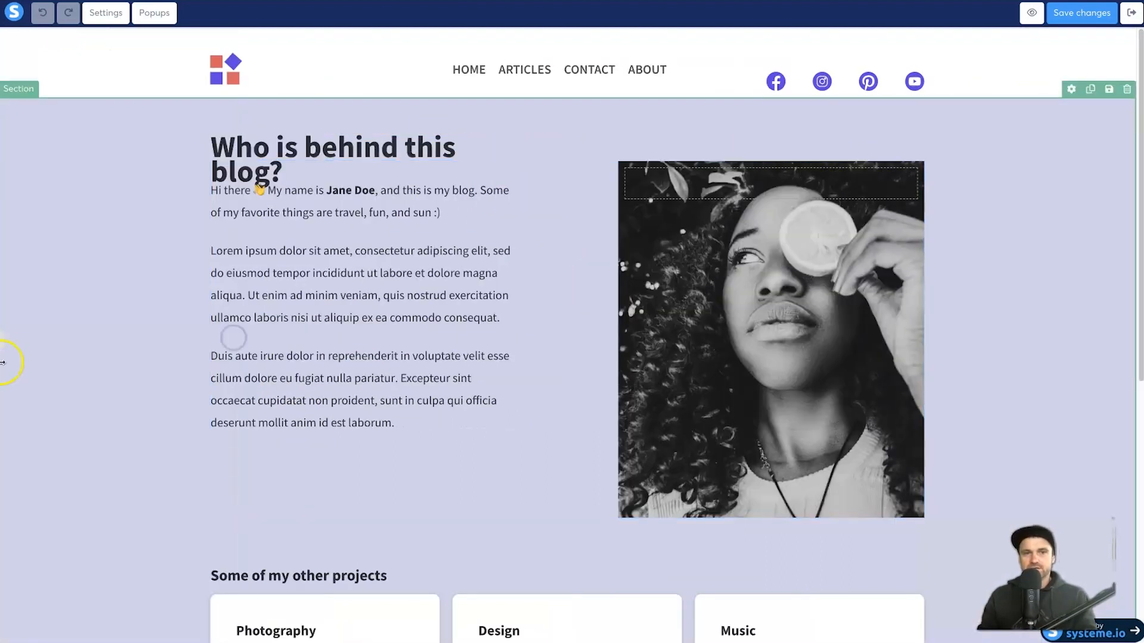
{"action": "scroll", "coordinate": [465, 165], "scroll_direction": "down", "scroll_amount": 5}
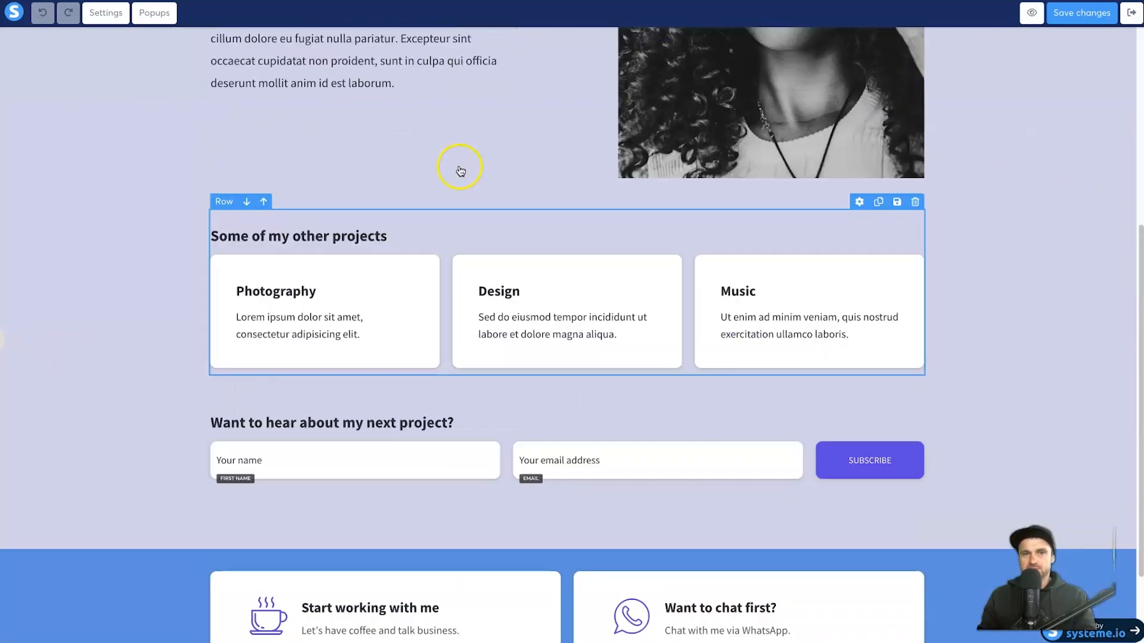
{"action": "scroll", "coordinate": [460, 171], "scroll_direction": "up", "scroll_amount": 5}
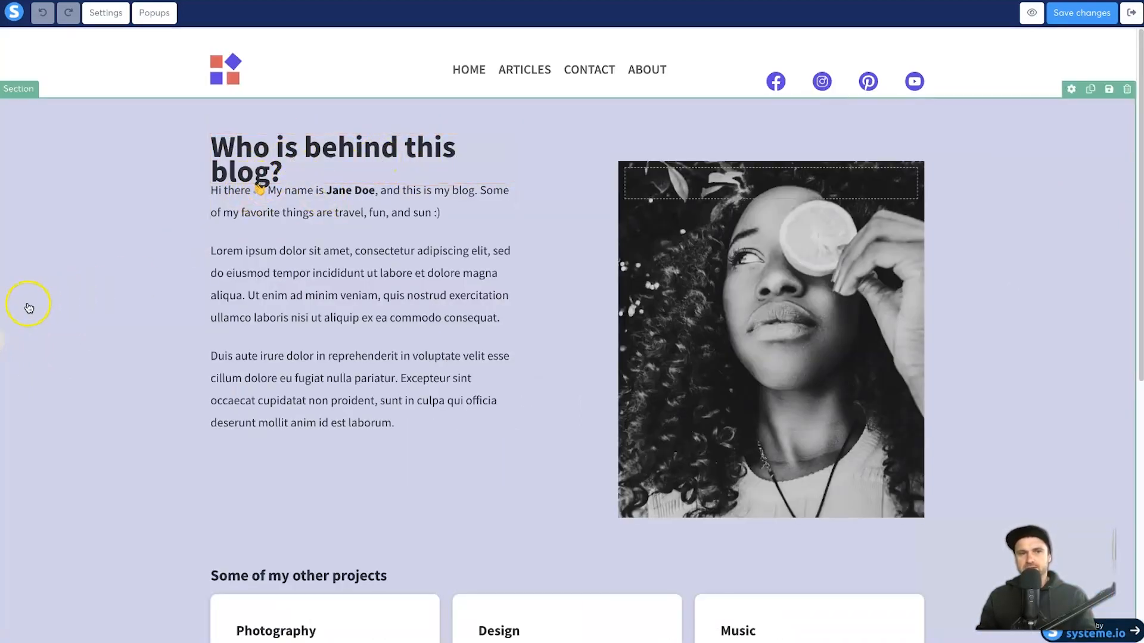
{"action": "left_click", "coordinate": [7, 338]}
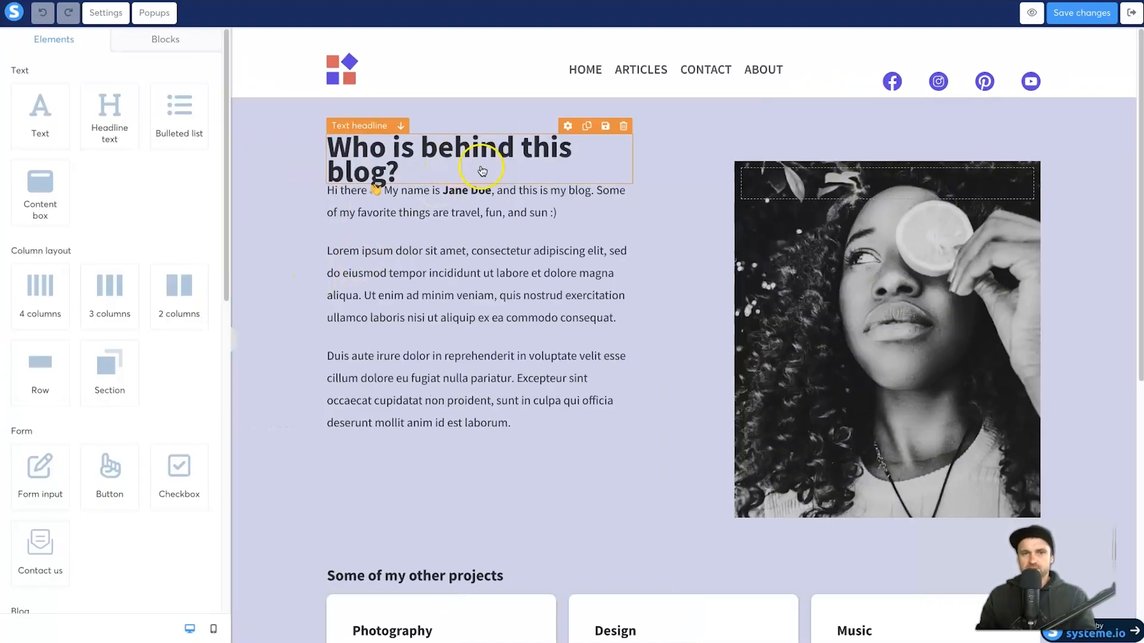
- Set the "Who is behind this blog?" headline's font size to 50 and its bottom margin to 38
{"action": "left_click", "coordinate": [482, 170]}
{"action": "left_click_drag", "start_coordinate": [75, 119], "coordinate": [79, 118]}
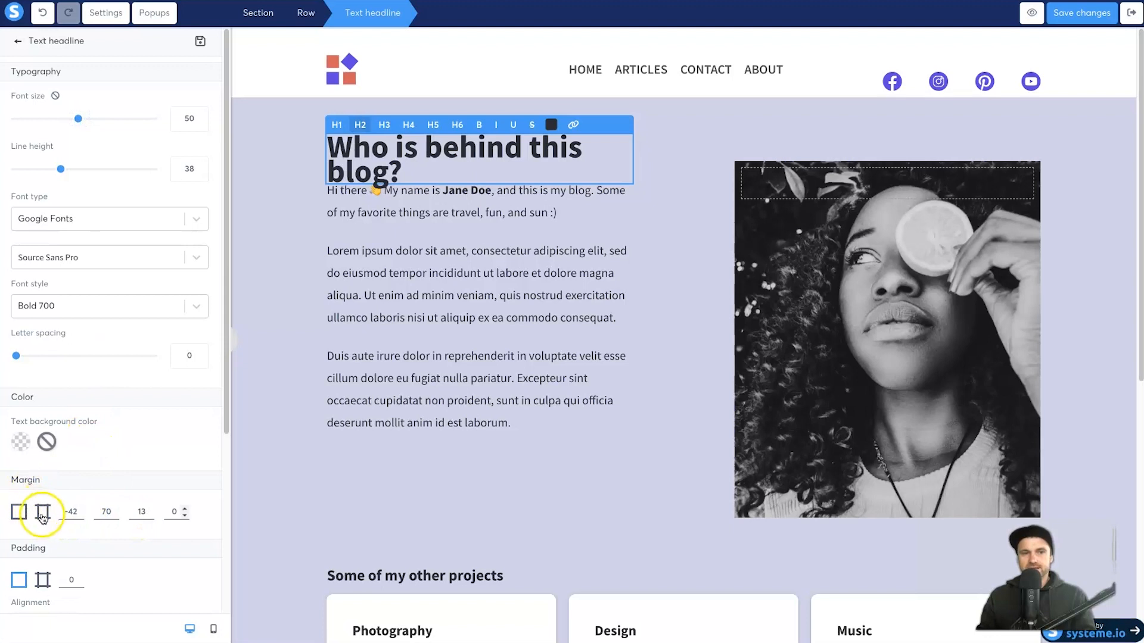
{"action": "left_click", "coordinate": [140, 513]}
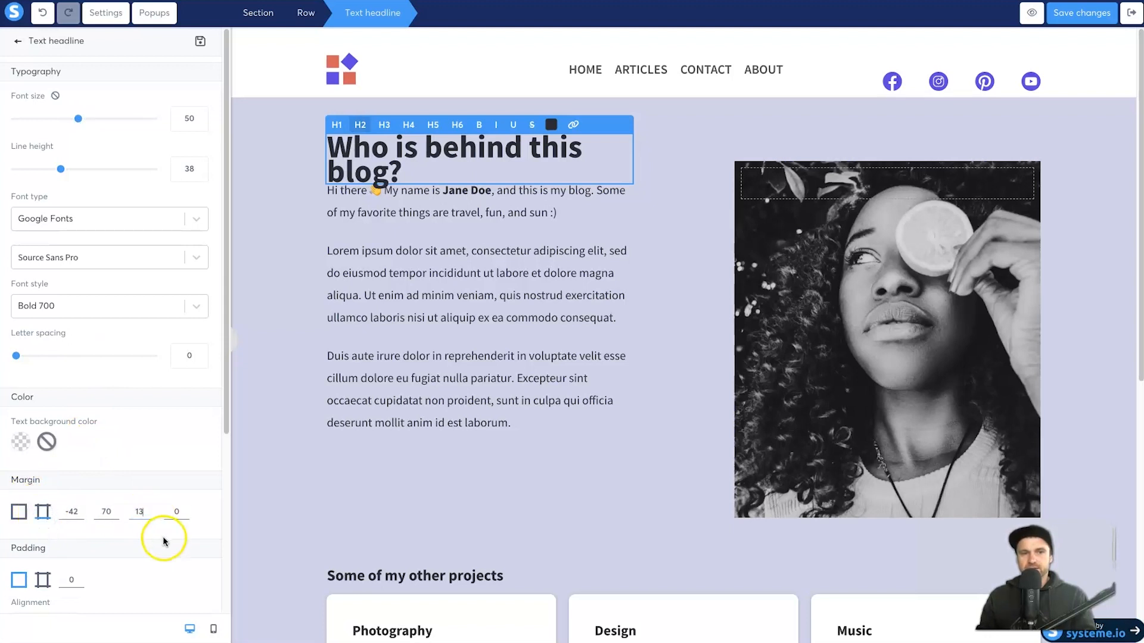
{"action": "left_click_drag", "start_coordinate": [138, 512], "coordinate": [128, 512]}
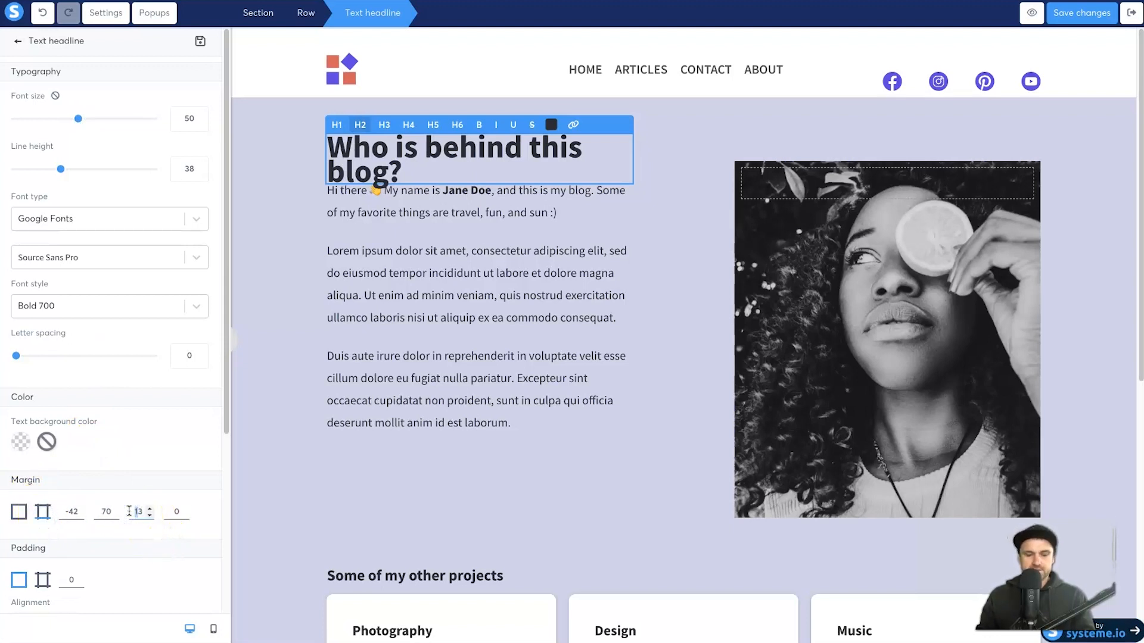
{"action": "type", "text": "5"}
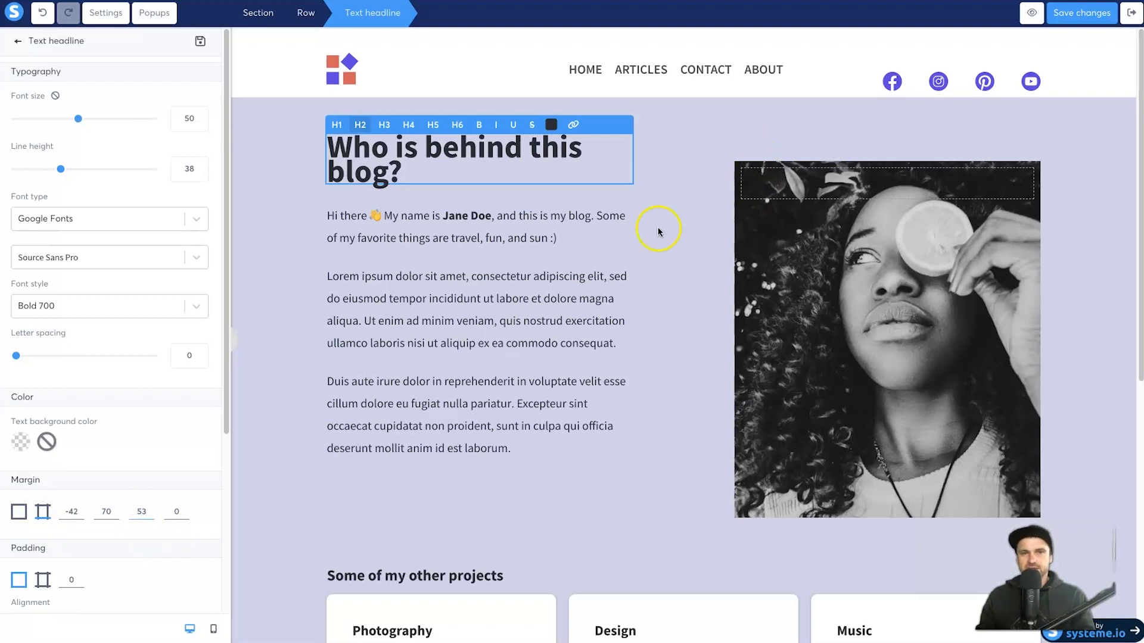
{"action": "key", "text": "Up"}
{"action": "key", "text": "Up"}
{"action": "key", "text": "Down"}
{"action": "key", "text": "Down"}
{"action": "key", "text": "Down"}
{"action": "key", "text": "Down"}
{"action": "key", "text": "Down"}
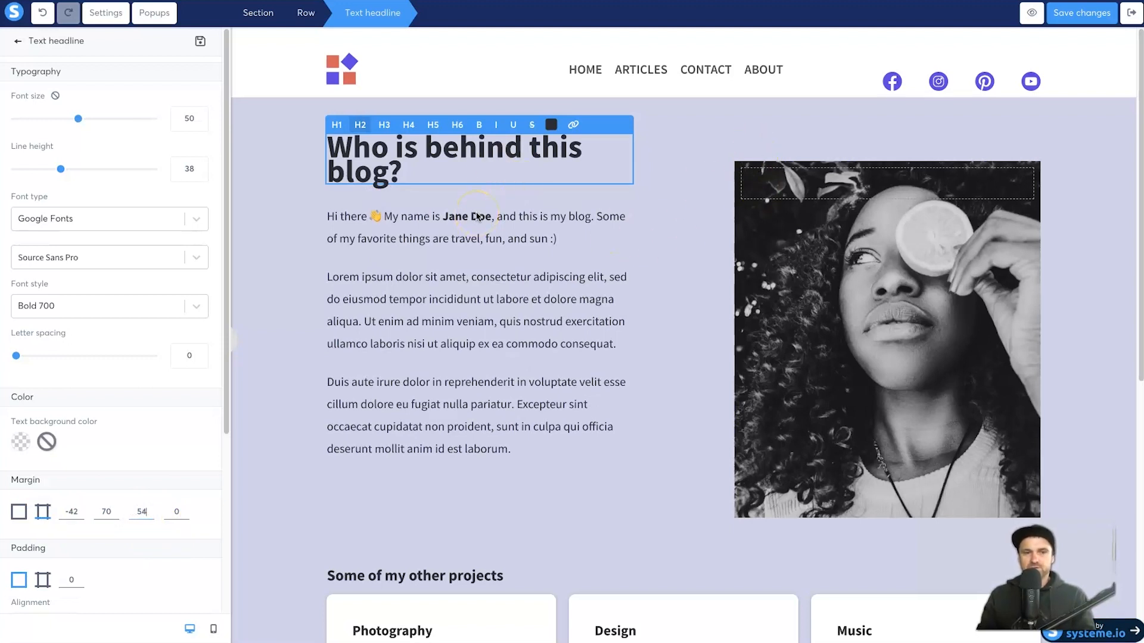
{"action": "key", "text": "Down"}
{"action": "key", "text": "Down"}
{"action": "key", "text": "Down"}
{"action": "key", "text": "Down"}
{"action": "key", "text": "Down"}
{"action": "key", "text": "Down"}
{"action": "key", "text": "Down"}
{"action": "key", "text": "Down"}
{"action": "key", "text": "Down"}
{"action": "key", "text": "Down"}
{"action": "key", "text": "Down"}
{"action": "key", "text": "Down"}
{"action": "key", "text": "Down"}
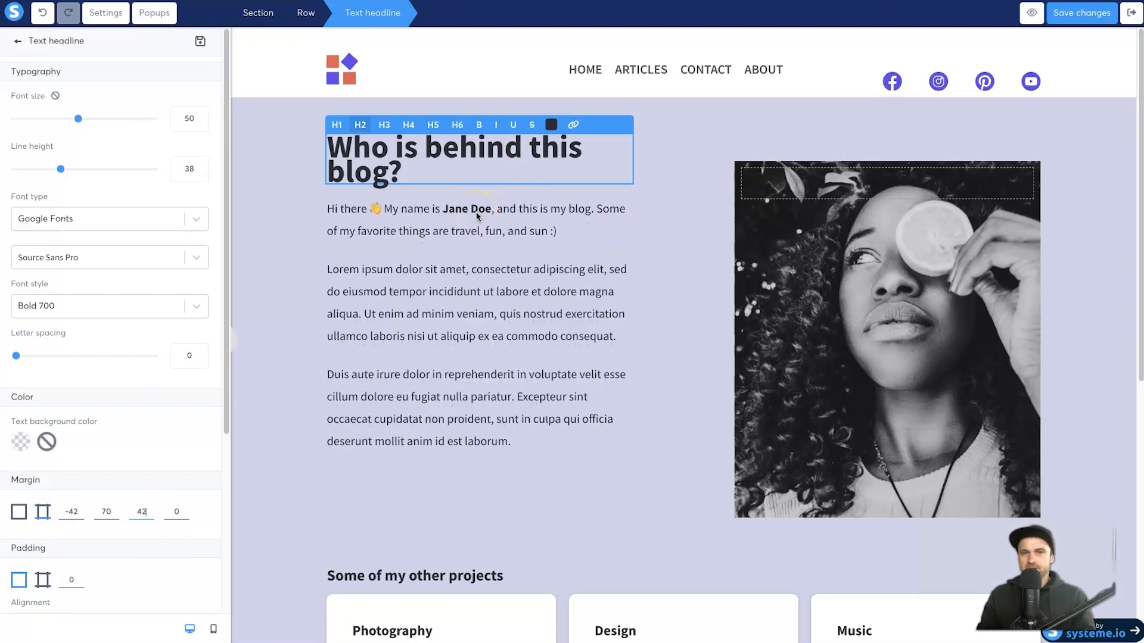
{"action": "key", "text": "Up"}
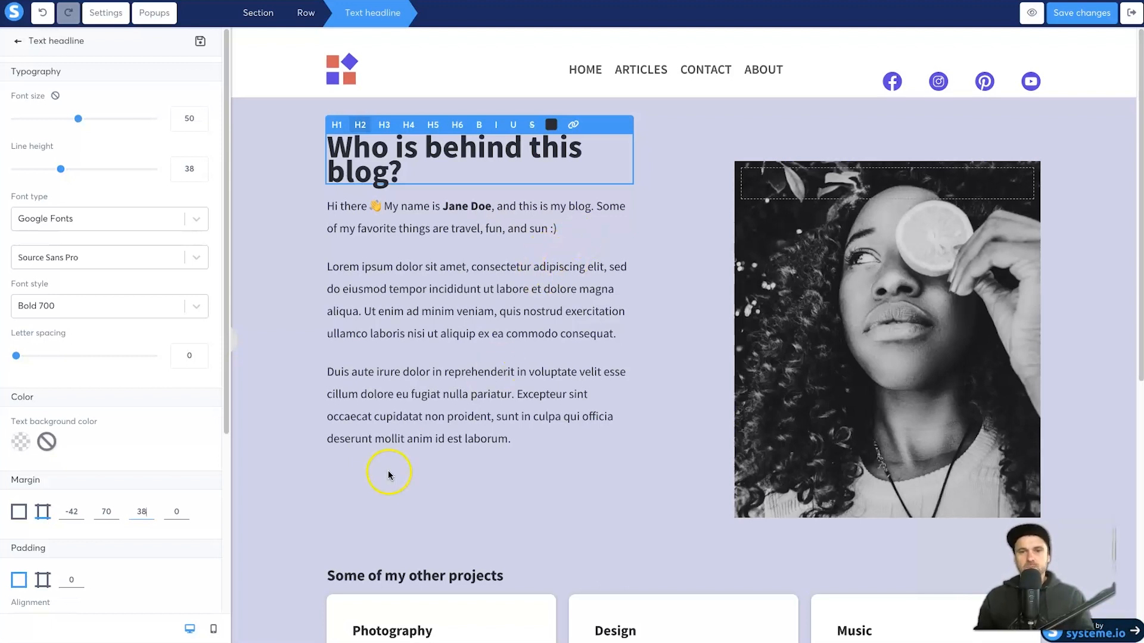
{"action": "left_click", "coordinate": [516, 454]}
- Examine the rest of the About page and compare its mobile view with the desktop version
{"action": "scroll", "coordinate": [521, 446], "scroll_direction": "down", "scroll_amount": 2}
{"action": "scroll", "coordinate": [534, 435], "scroll_direction": "up", "scroll_amount": 2}
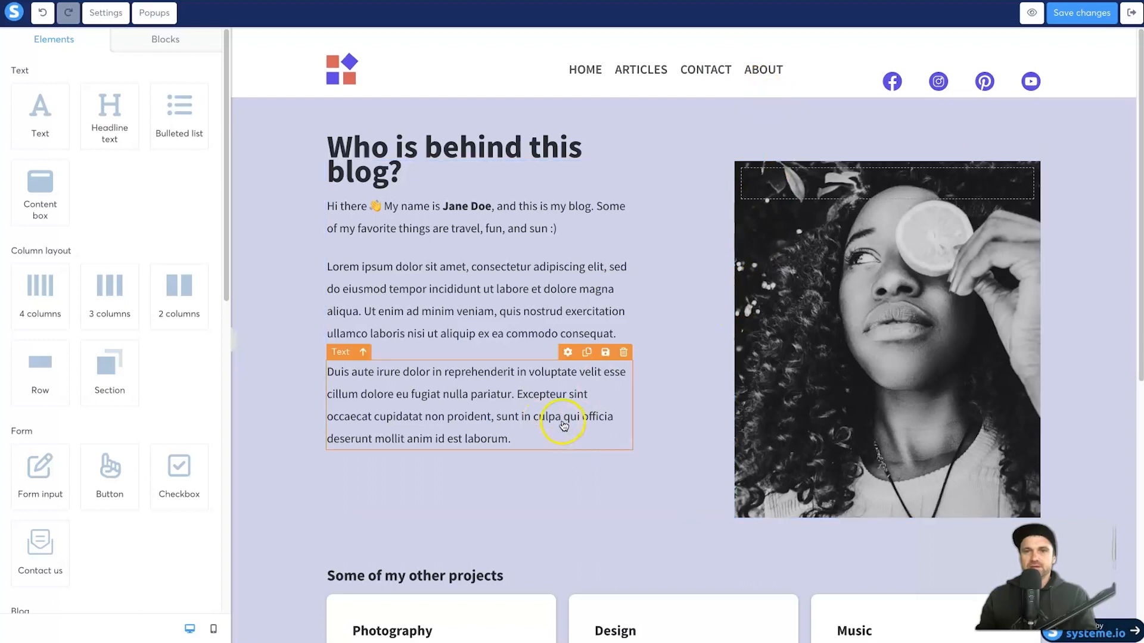
{"action": "scroll", "coordinate": [563, 425], "scroll_direction": "down", "scroll_amount": 5}
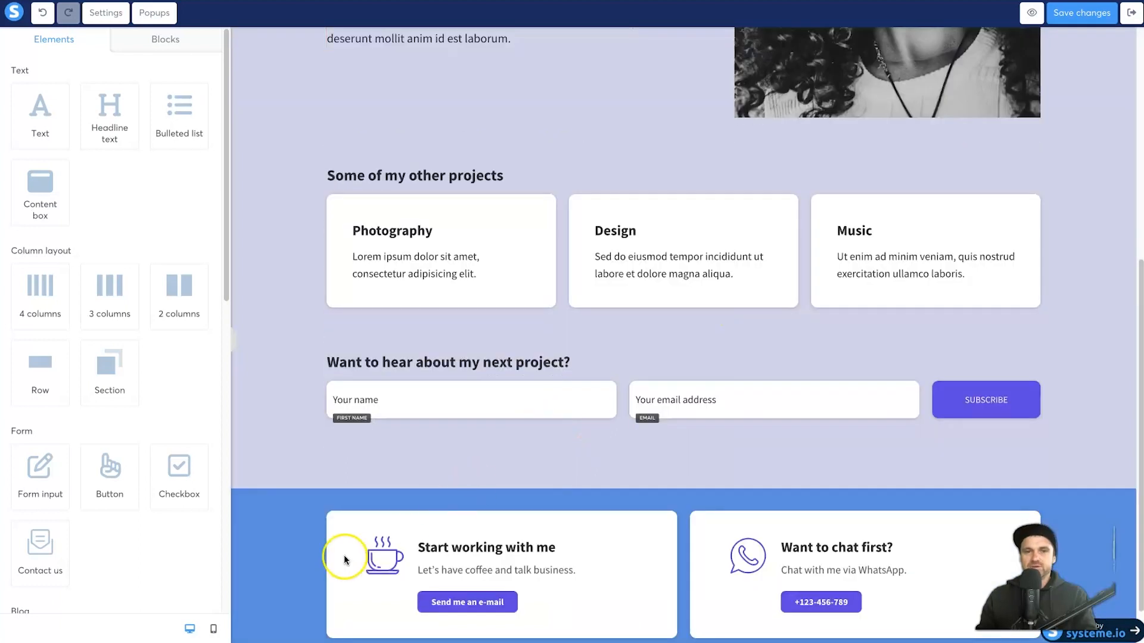
{"action": "left_click", "coordinate": [214, 630]}
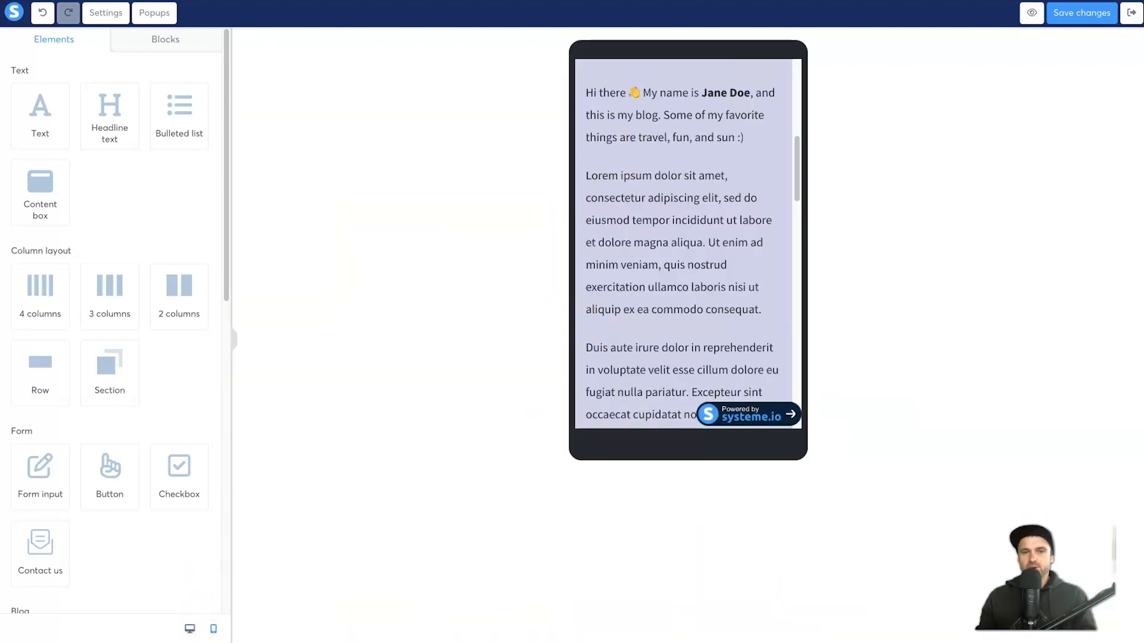
{"action": "scroll", "coordinate": [619, 252], "scroll_direction": "up", "scroll_amount": 7}
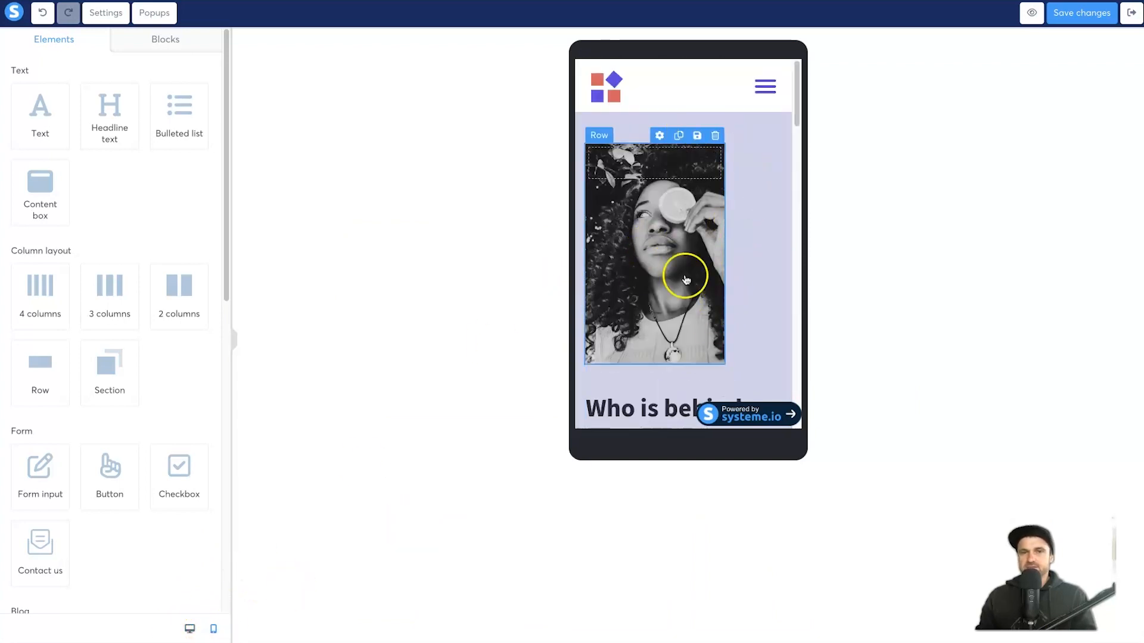
{"action": "scroll", "coordinate": [653, 204], "scroll_direction": "down", "scroll_amount": 8}
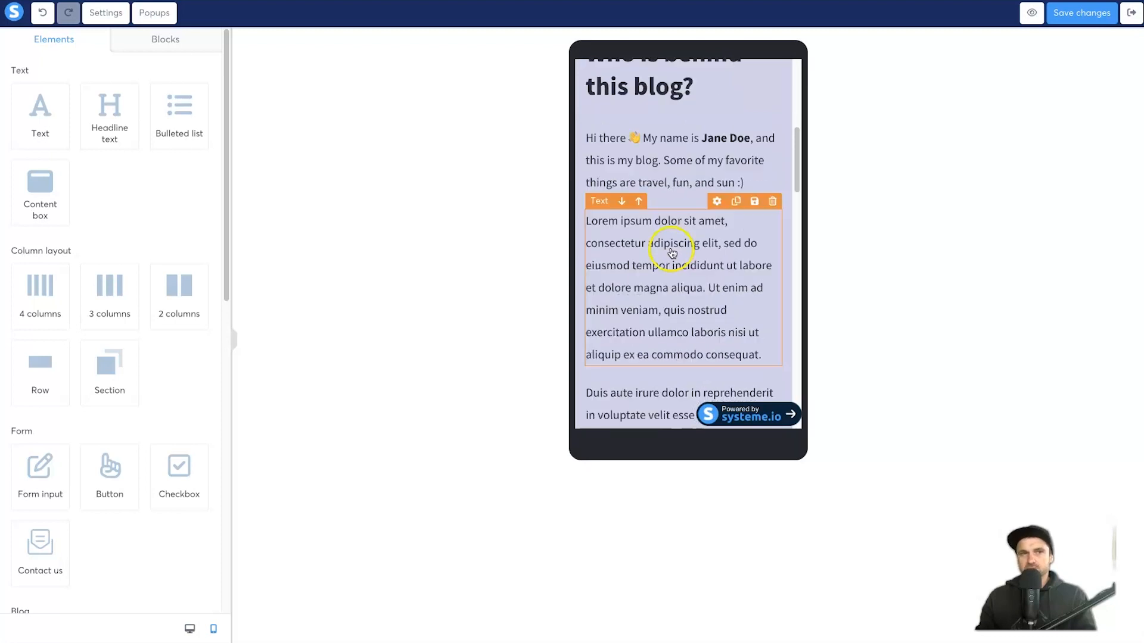
{"action": "scroll", "coordinate": [659, 256], "scroll_direction": "down", "scroll_amount": 10}
{"action": "scroll", "coordinate": [659, 263], "scroll_direction": "up", "scroll_amount": 5}
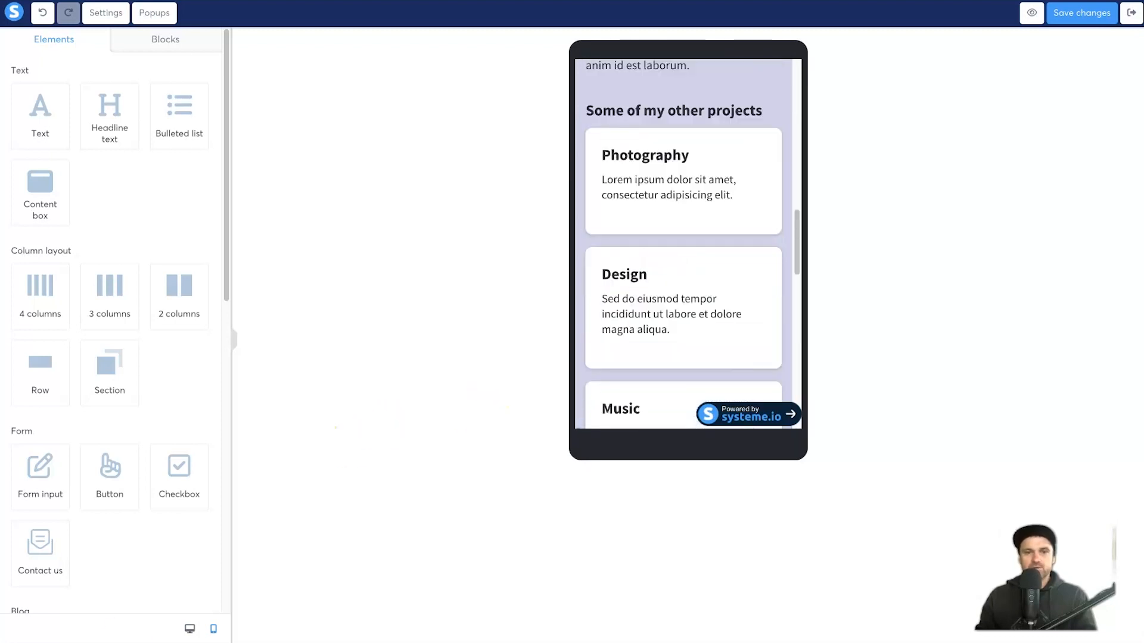
{"action": "left_click", "coordinate": [188, 628]}
{"action": "scroll", "coordinate": [666, 427], "scroll_direction": "up", "scroll_amount": 8}
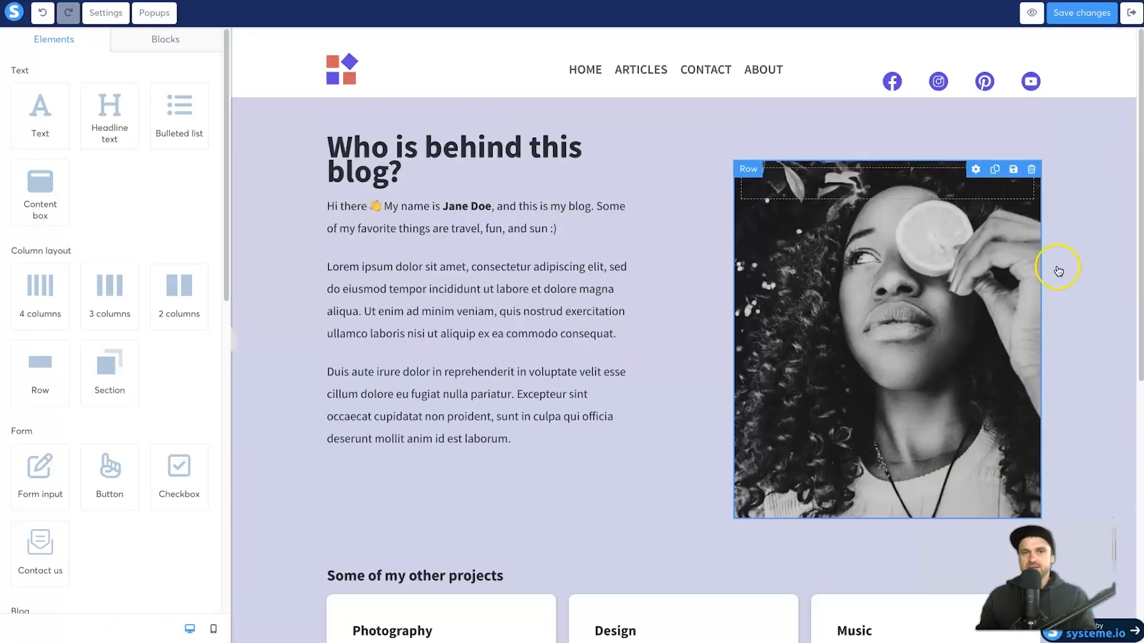
{"action": "left_click", "coordinate": [213, 629]}
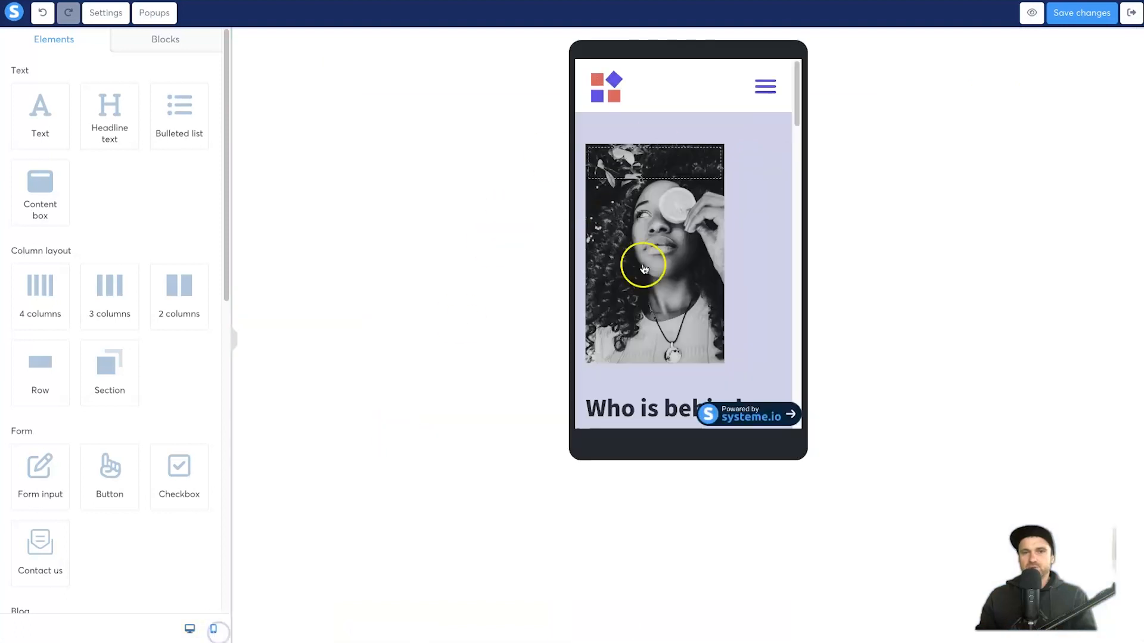
- Scroll through the About page's mobile view and return to the desktop view
{"action": "scroll", "coordinate": [652, 270], "scroll_direction": "down", "scroll_amount": 8}
{"action": "scroll", "coordinate": [654, 273], "scroll_direction": "up", "scroll_amount": 8}
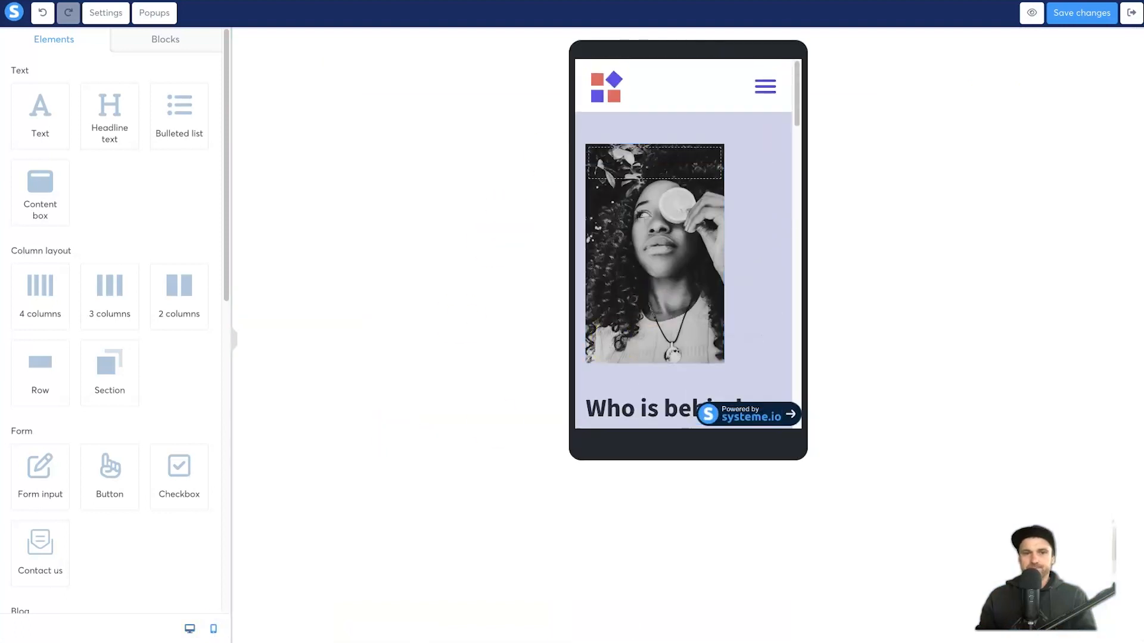
{"action": "left_click", "coordinate": [190, 628]}
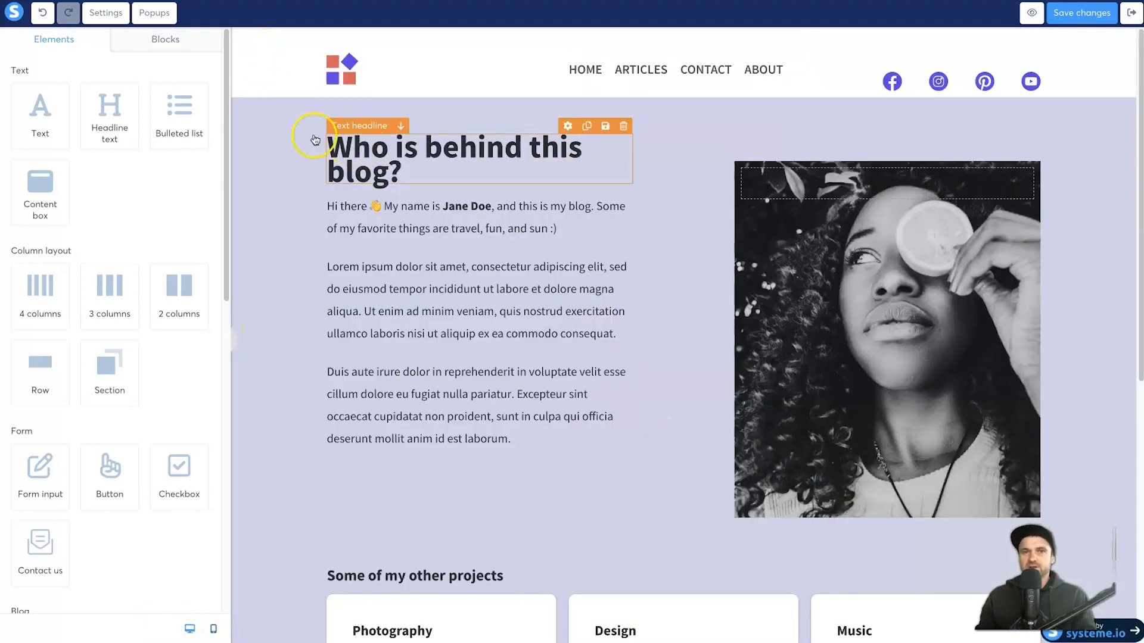
- Turn off hiding from search engines in the About page's settings, then save the page and exit the editor
{"action": "left_click", "coordinate": [107, 13]}
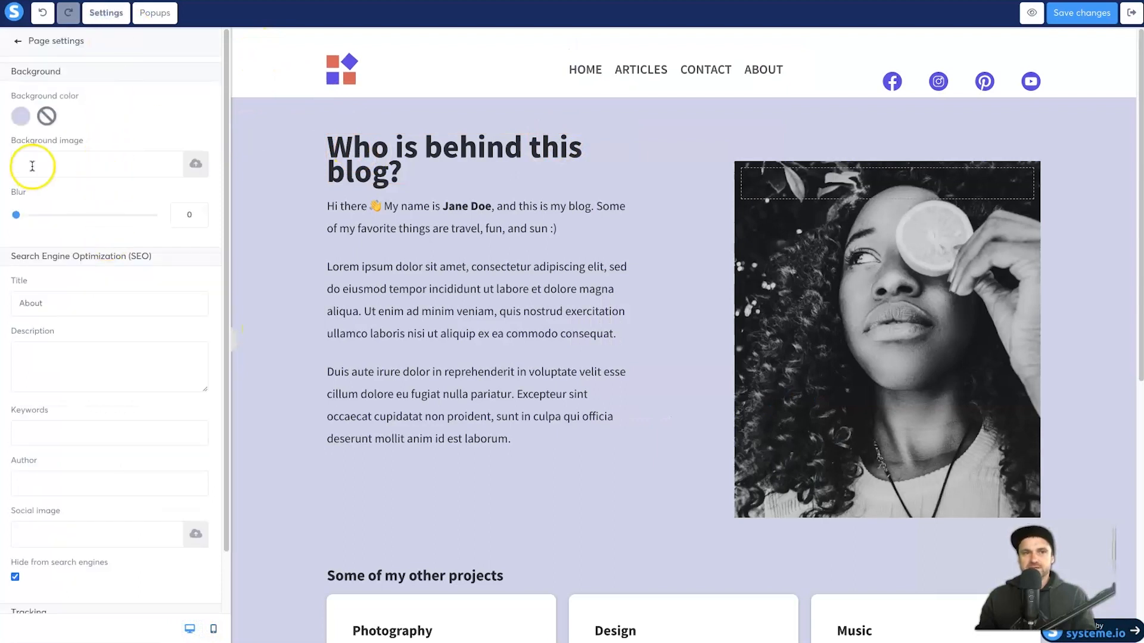
{"action": "scroll", "coordinate": [77, 321], "scroll_direction": "down", "scroll_amount": 1}
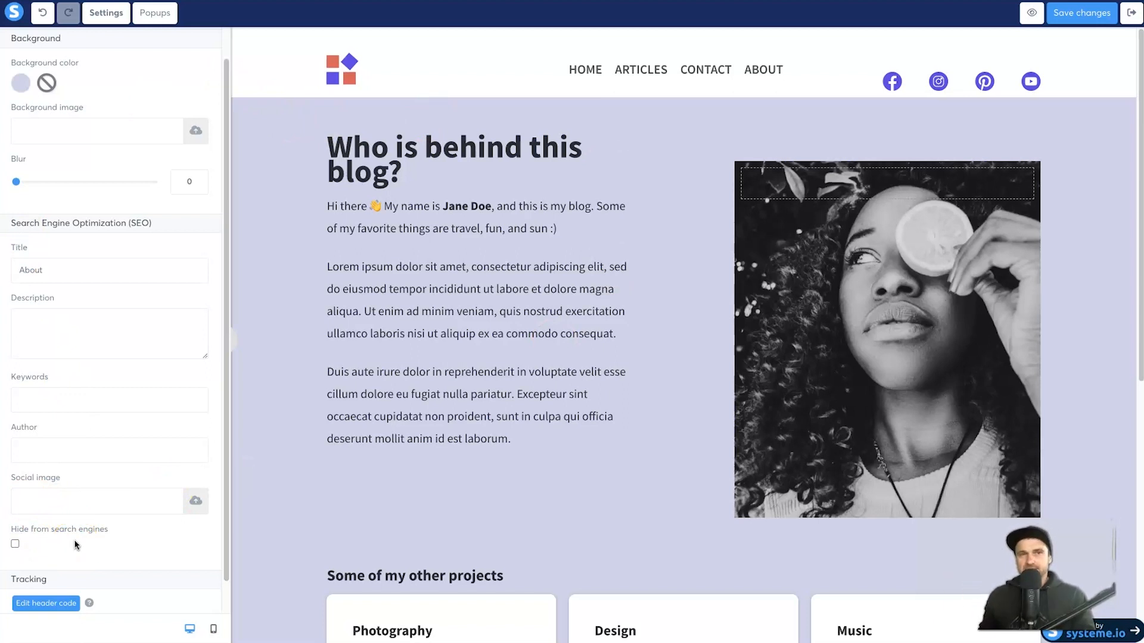
{"action": "scroll", "coordinate": [75, 544], "scroll_direction": "down", "scroll_amount": 1}
{"action": "left_click", "coordinate": [15, 509]}
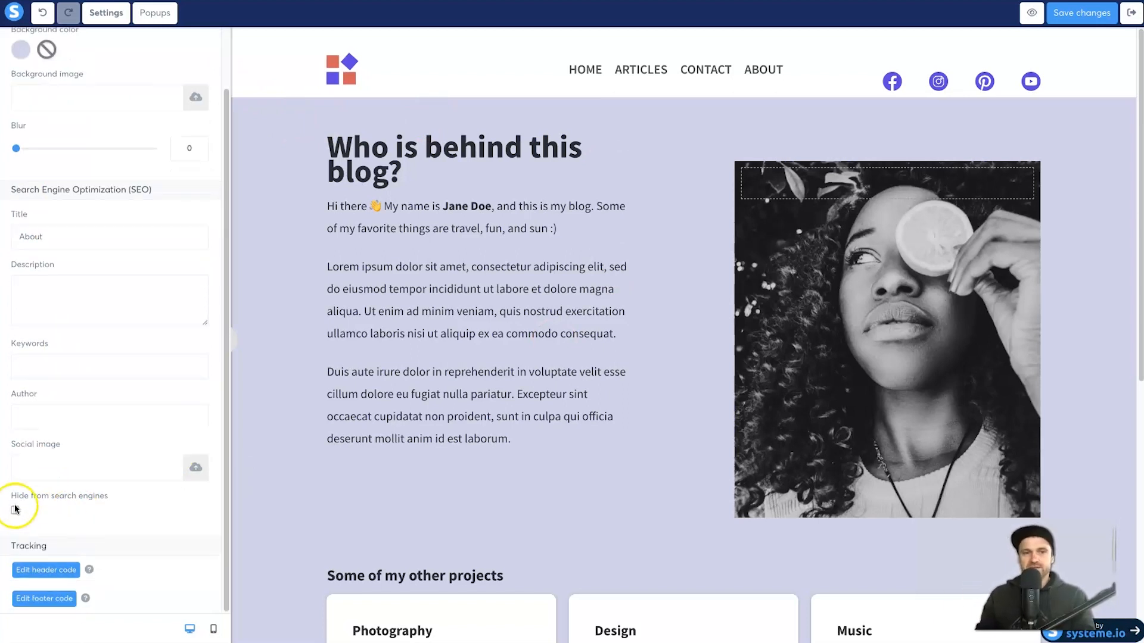
{"action": "left_click", "coordinate": [41, 573]}
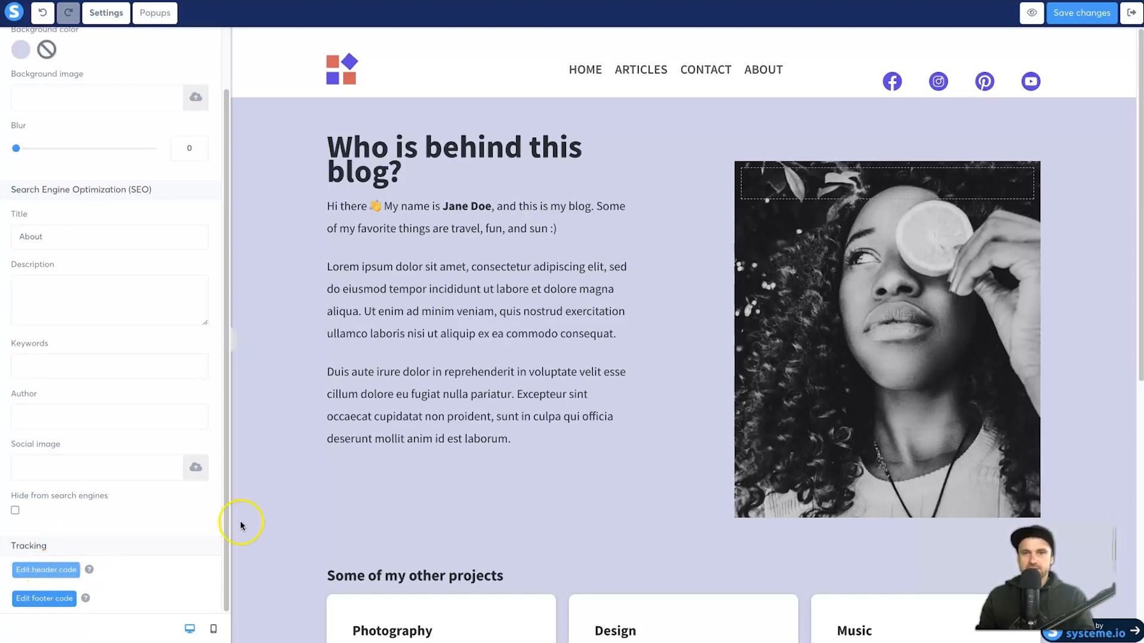
{"action": "left_click", "coordinate": [1070, 16]}
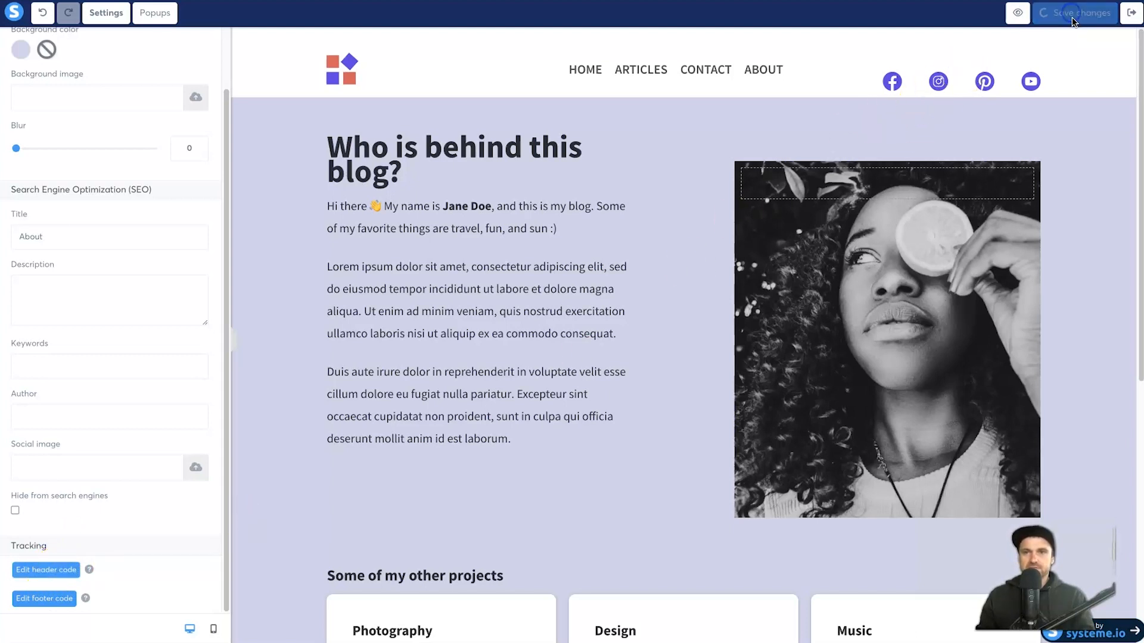
{"action": "left_click", "coordinate": [1129, 17]}
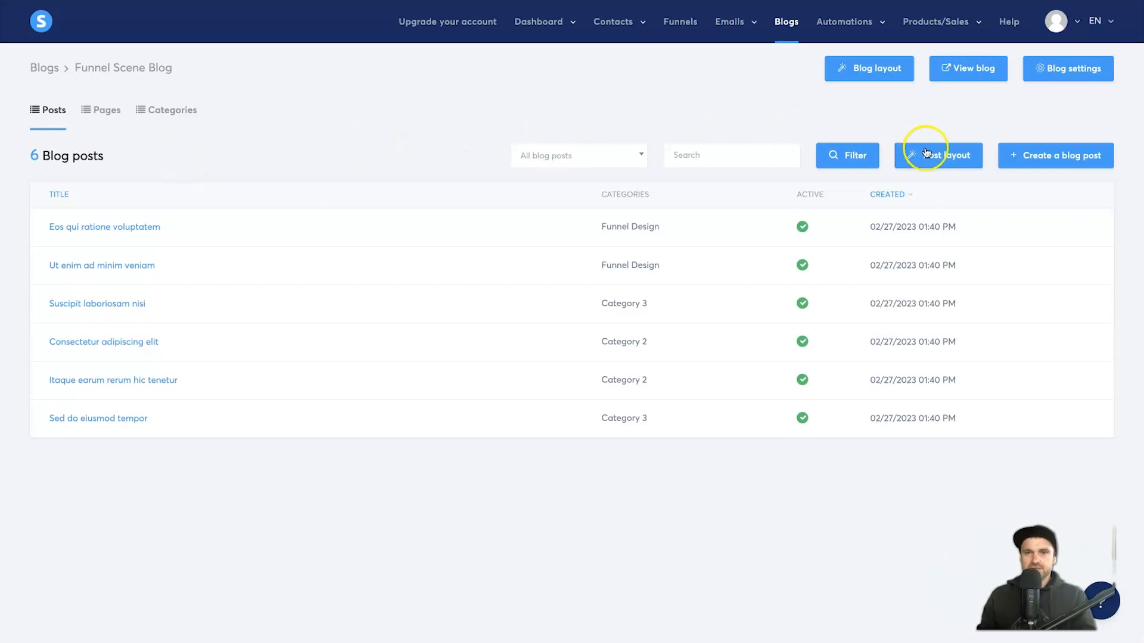
- Open the blog's post layout in the editor and look over its placeholder elements
{"action": "left_click", "coordinate": [963, 161]}
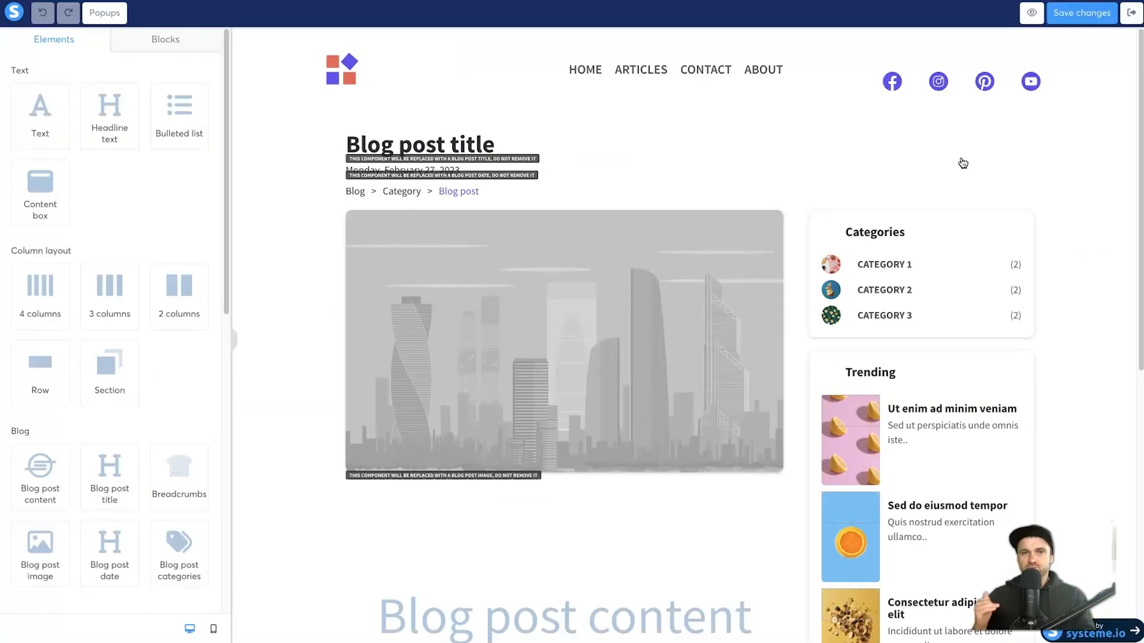
{"action": "scroll", "coordinate": [493, 390], "scroll_direction": "down", "scroll_amount": 3}
{"action": "scroll", "coordinate": [490, 396], "scroll_direction": "up", "scroll_amount": 3}
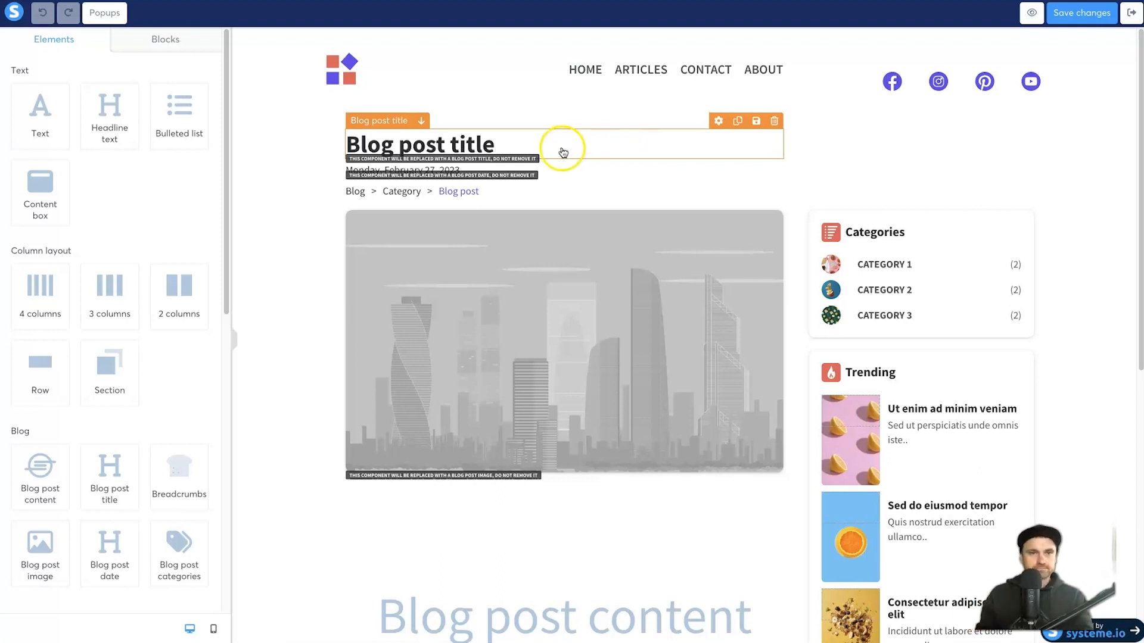
- Try a line height of 8 on the blog post date and undo the change
{"action": "left_click", "coordinate": [449, 172]}
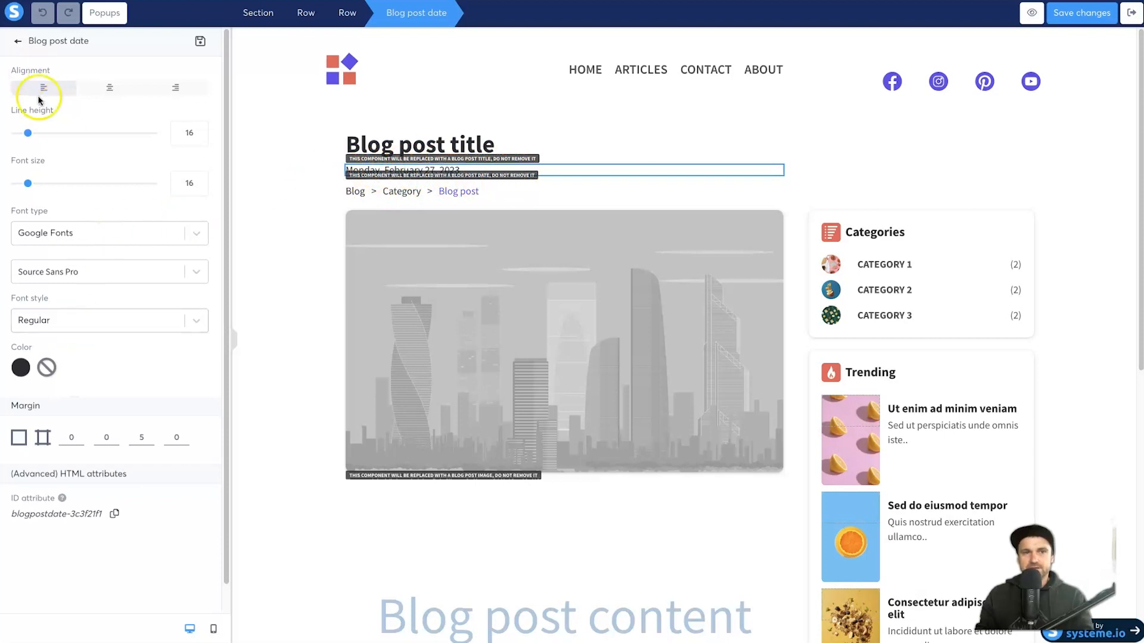
{"action": "mouse_move", "coordinate": [24, 132]}
{"action": "left_mouse_down"}
{"action": "mouse_move", "coordinate": [105, 131]}
{"action": "mouse_move", "coordinate": [10, 136]}
{"action": "left_mouse_up"}
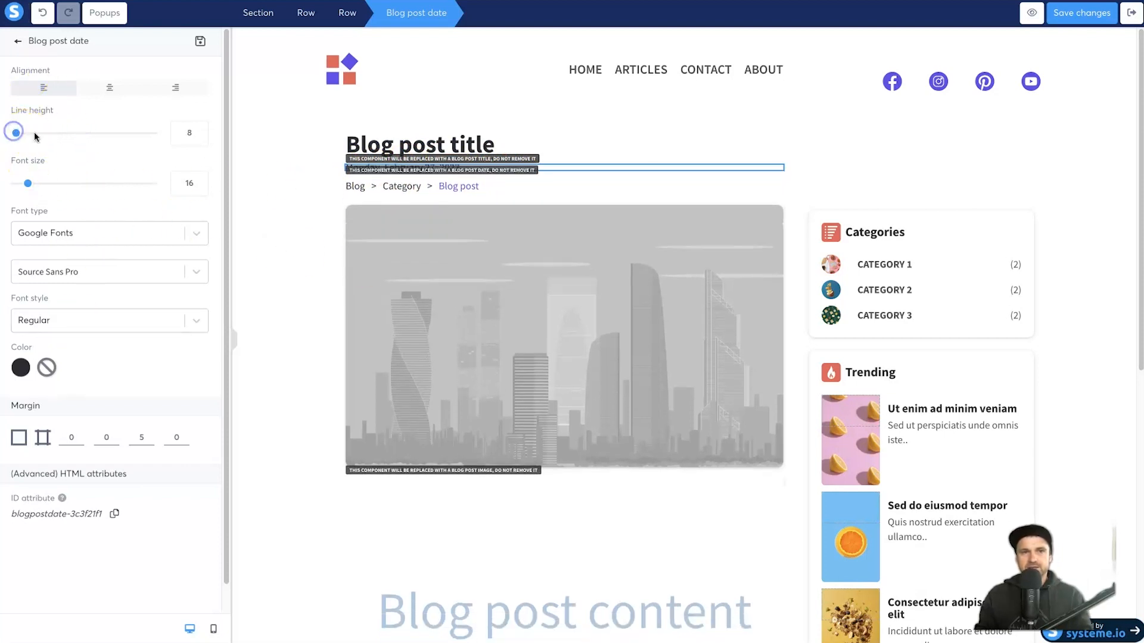
{"action": "key", "text": "ctrl+z"}
- Examine the breadcrumbs beneath the blog post title and the rest of the post layout
{"action": "left_click", "coordinate": [422, 180]}
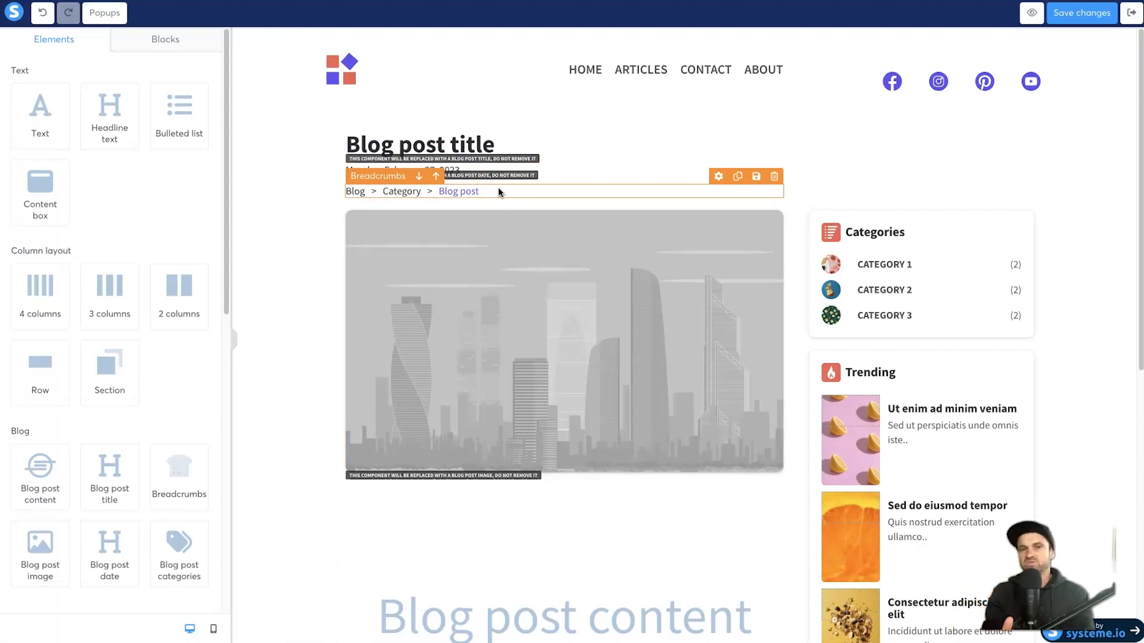
{"action": "left_click", "coordinate": [462, 194]}
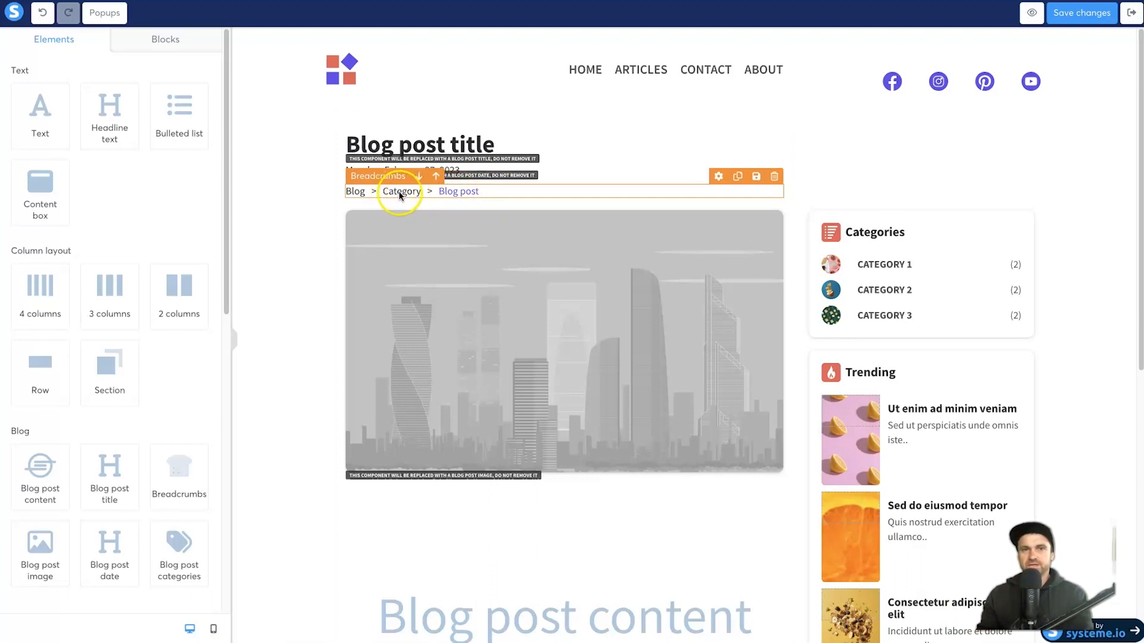
{"action": "left_click", "coordinate": [364, 192]}
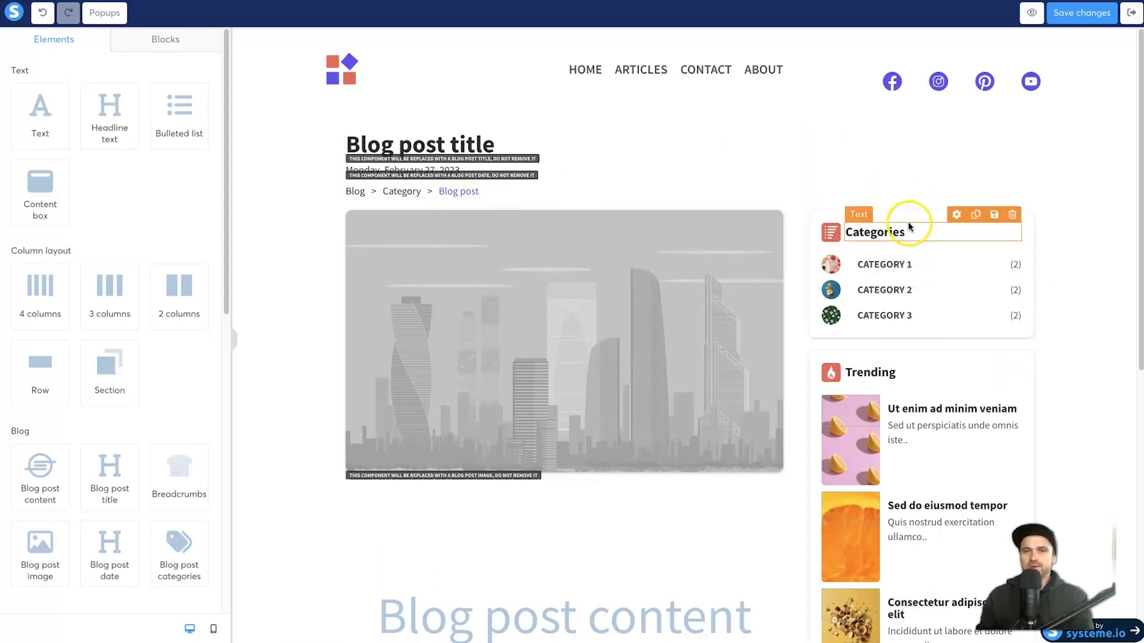
{"action": "scroll", "coordinate": [914, 259], "scroll_direction": "down", "scroll_amount": 5}
{"action": "scroll", "coordinate": [916, 268], "scroll_direction": "down", "scroll_amount": 3}
{"action": "scroll", "coordinate": [937, 327], "scroll_direction": "up", "scroll_amount": 8}
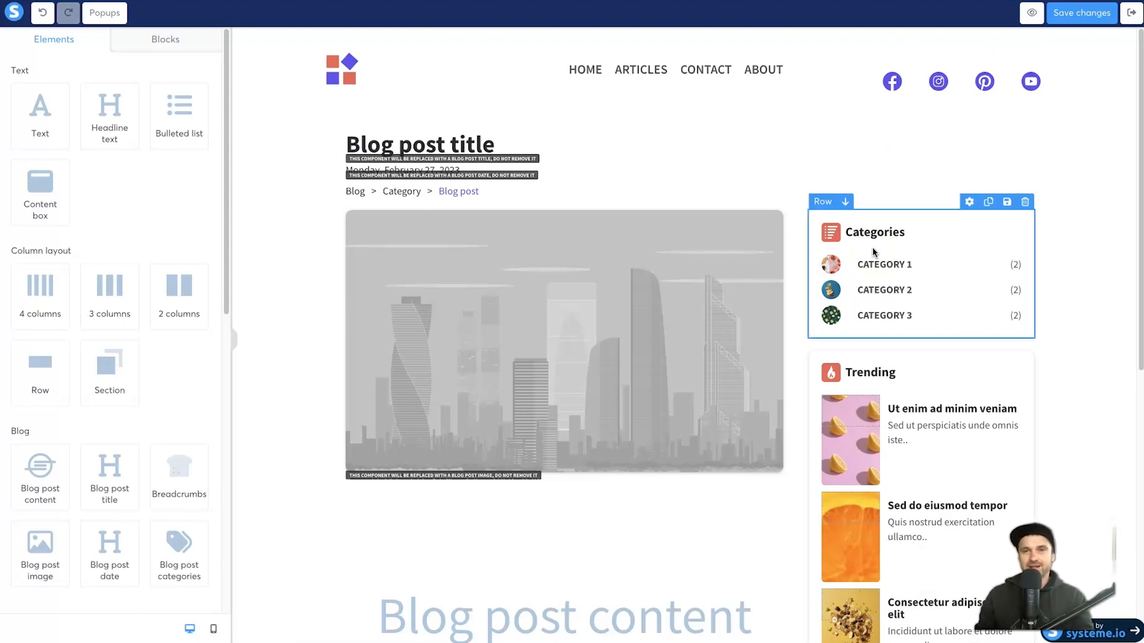
- Replace the CATEGORY 1 label in the Categories box with FUNNEL BUILDERS
{"action": "left_click", "coordinate": [909, 270]}
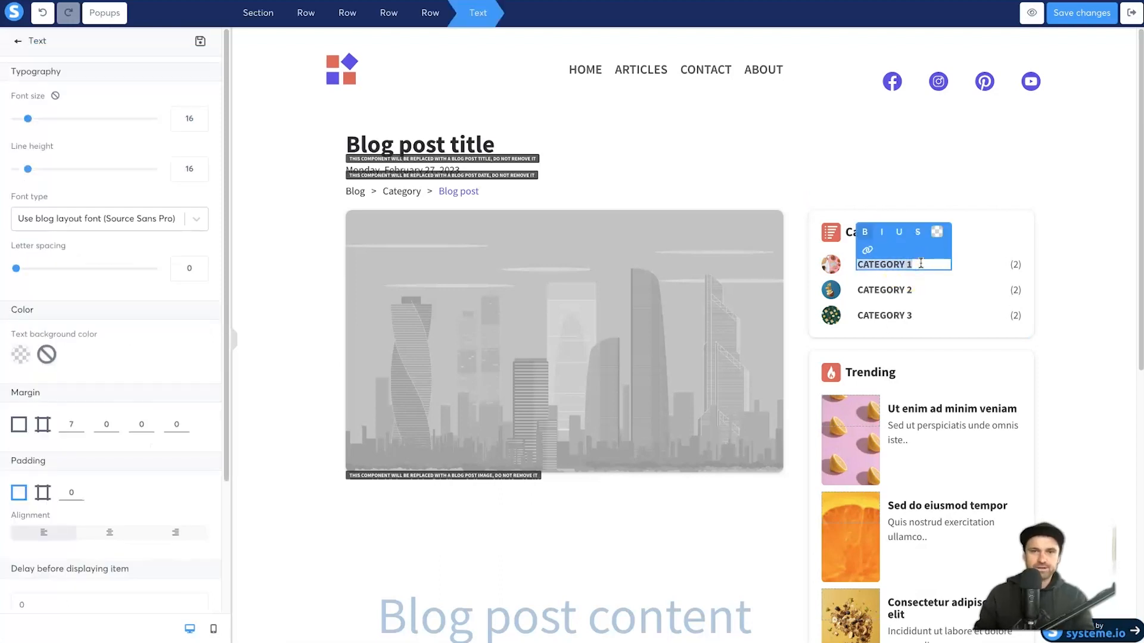
{"action": "type", "text": "Fu"}
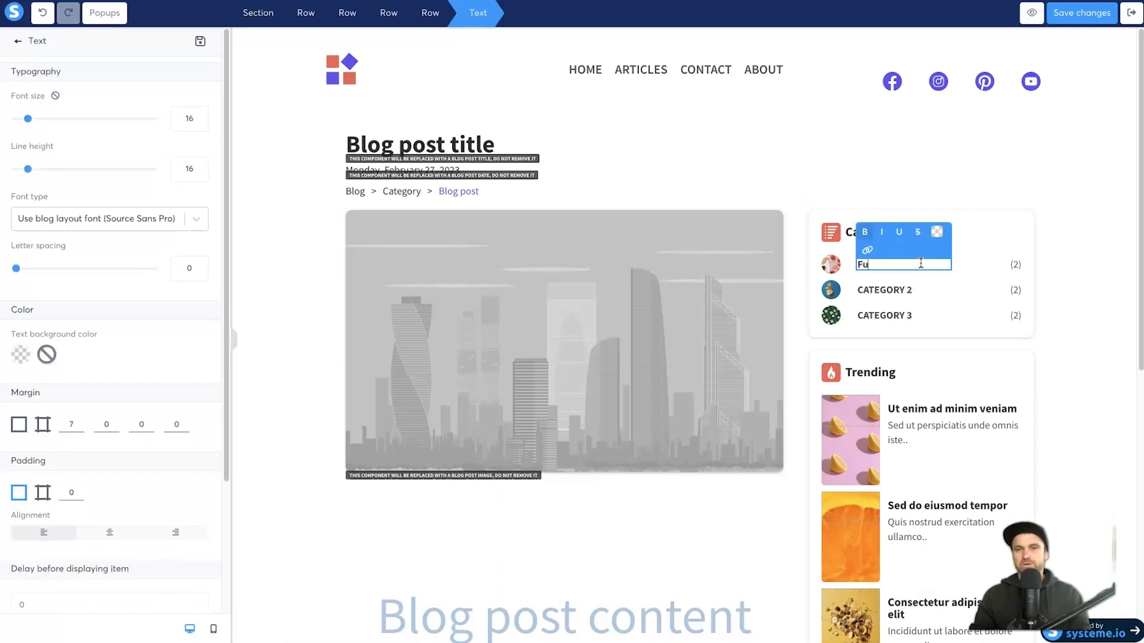
{"action": "key", "text": "BackSpace"}
{"action": "key", "text": "Caps_Lock"}
{"action": "type", "text": "UNNEL BUILDERS"}
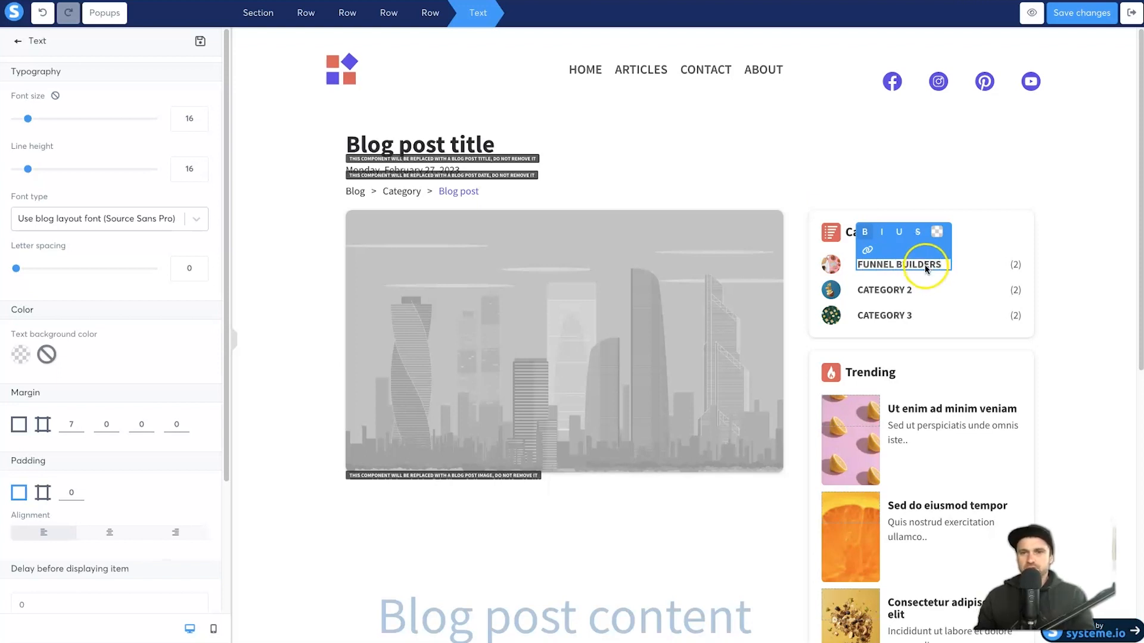
- Link the FUNNEL BUILDERS label to the Funnel Design category page and save the link
{"action": "triple_click", "coordinate": [925, 266]}
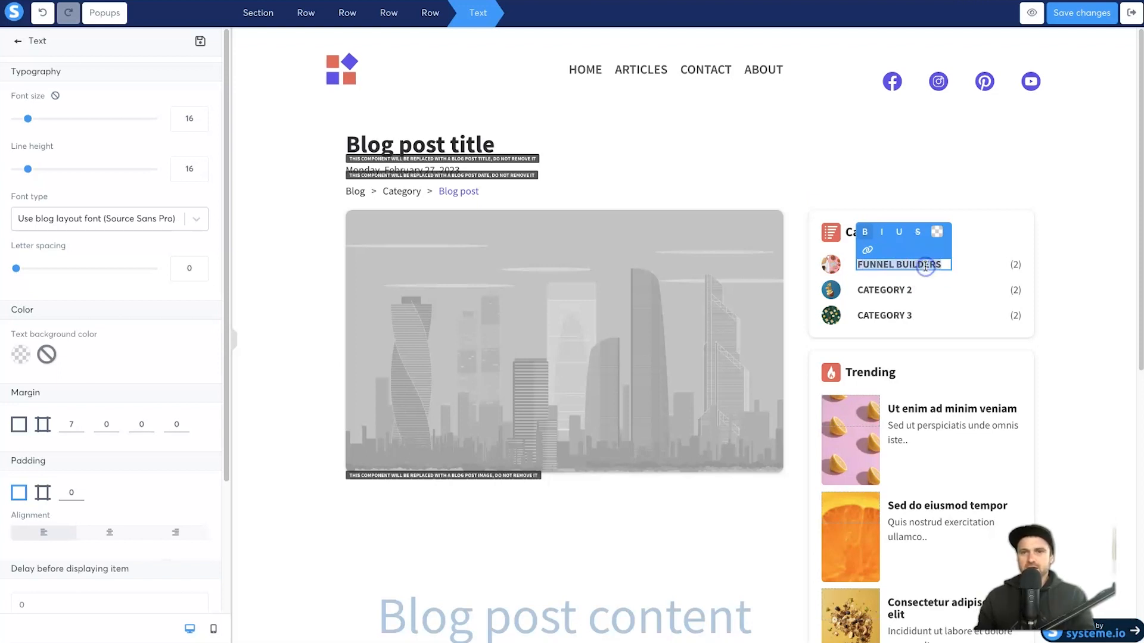
{"action": "left_click", "coordinate": [867, 249]}
{"action": "left_click", "coordinate": [871, 250]}
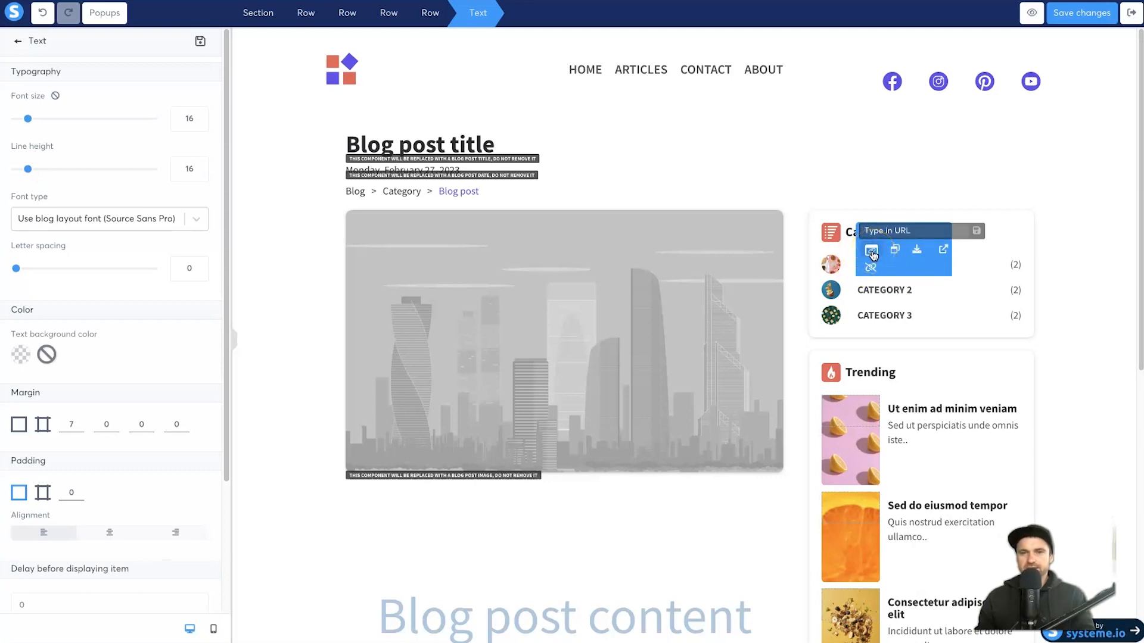
{"action": "left_click", "coordinate": [871, 252]}
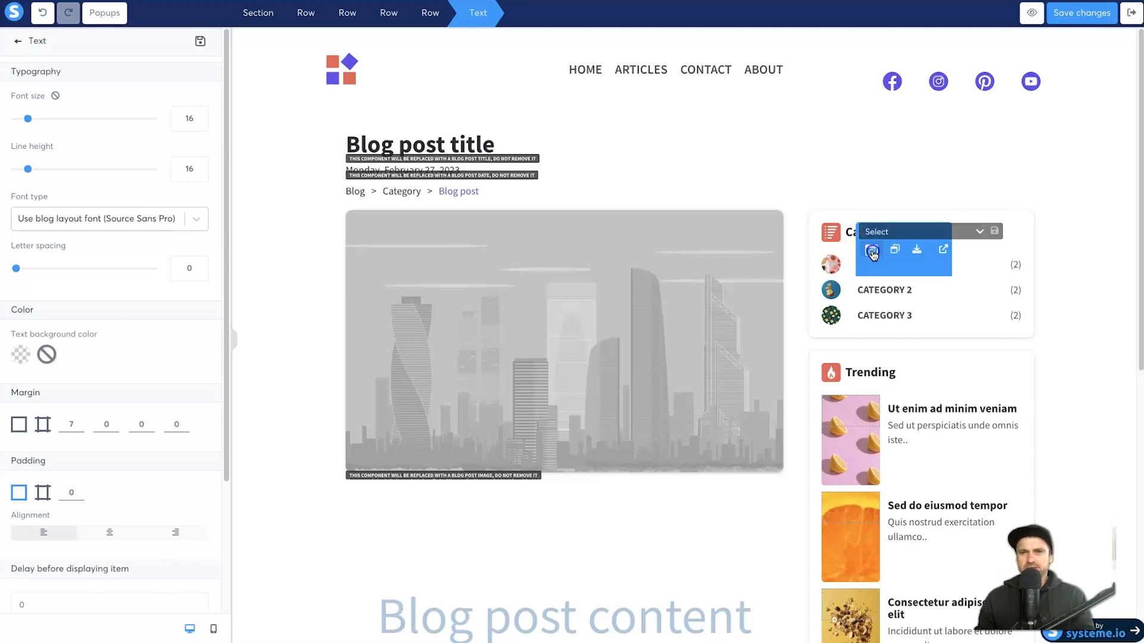
{"action": "left_click", "coordinate": [972, 231]}
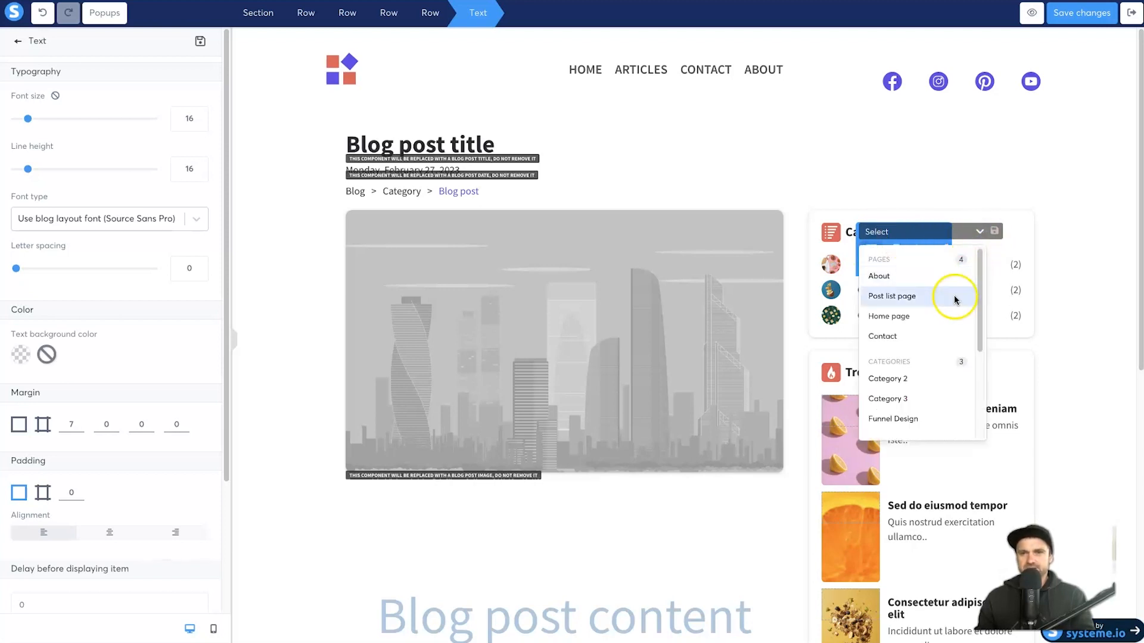
{"action": "left_click", "coordinate": [917, 419]}
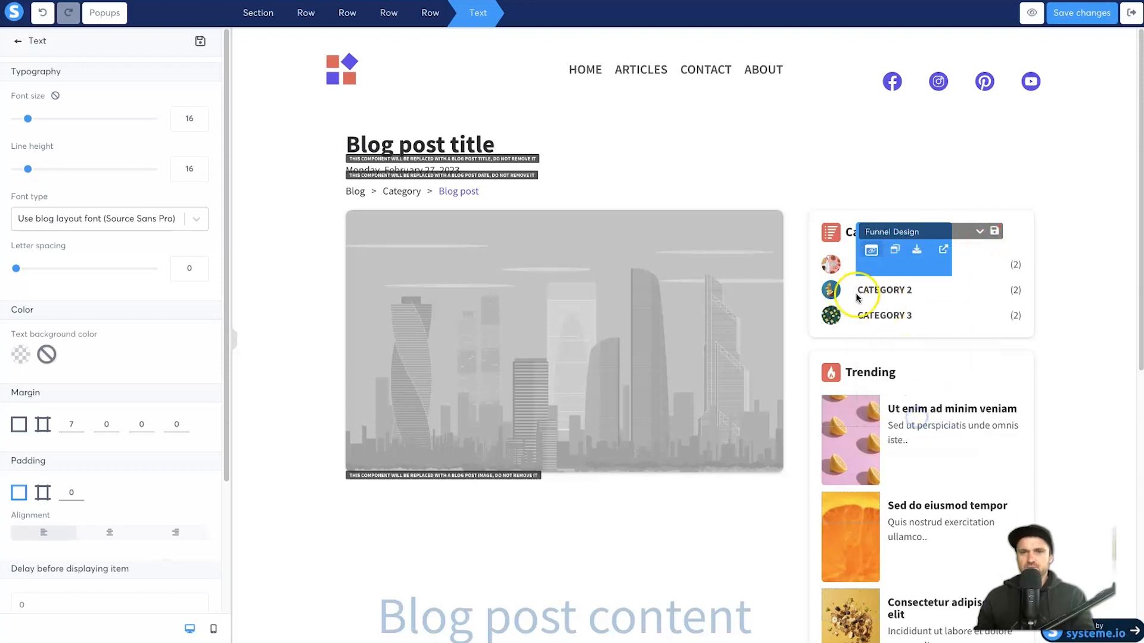
{"action": "left_click", "coordinate": [996, 232]}
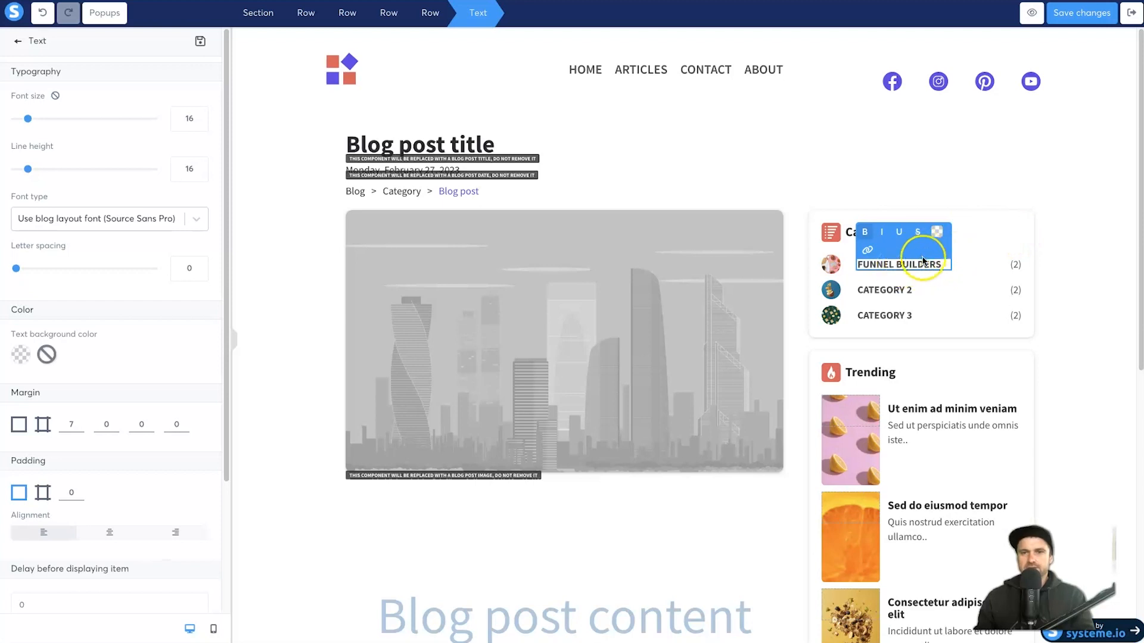
- Check the link targets of the remaining category labels in the Categories box and save the post layout
{"action": "left_click", "coordinate": [897, 292]}
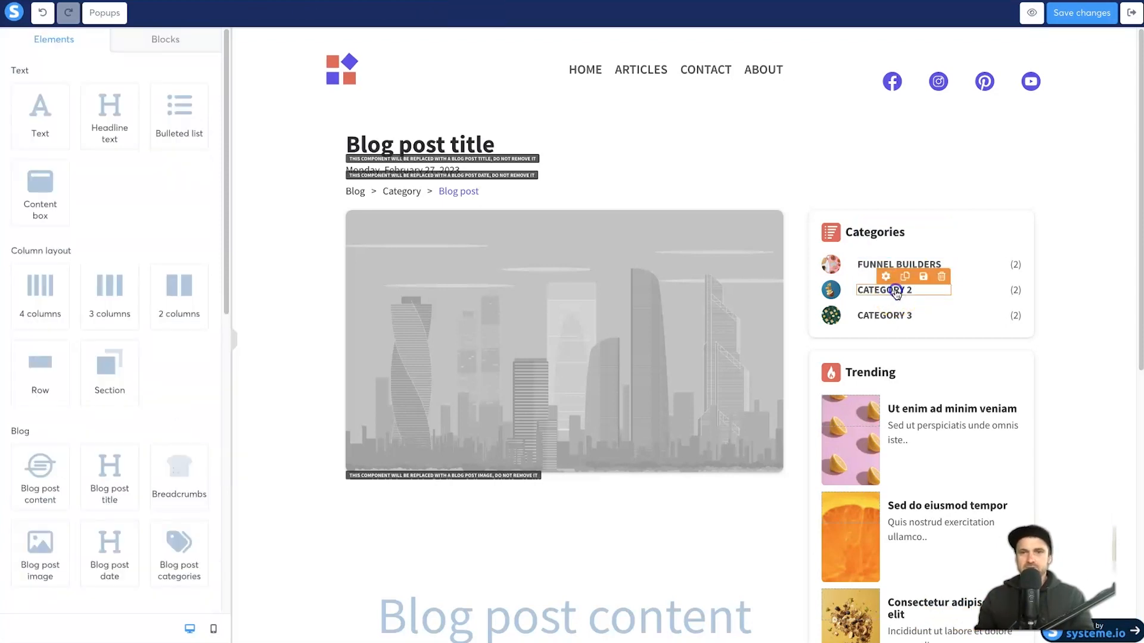
{"action": "left_click", "coordinate": [897, 292]}
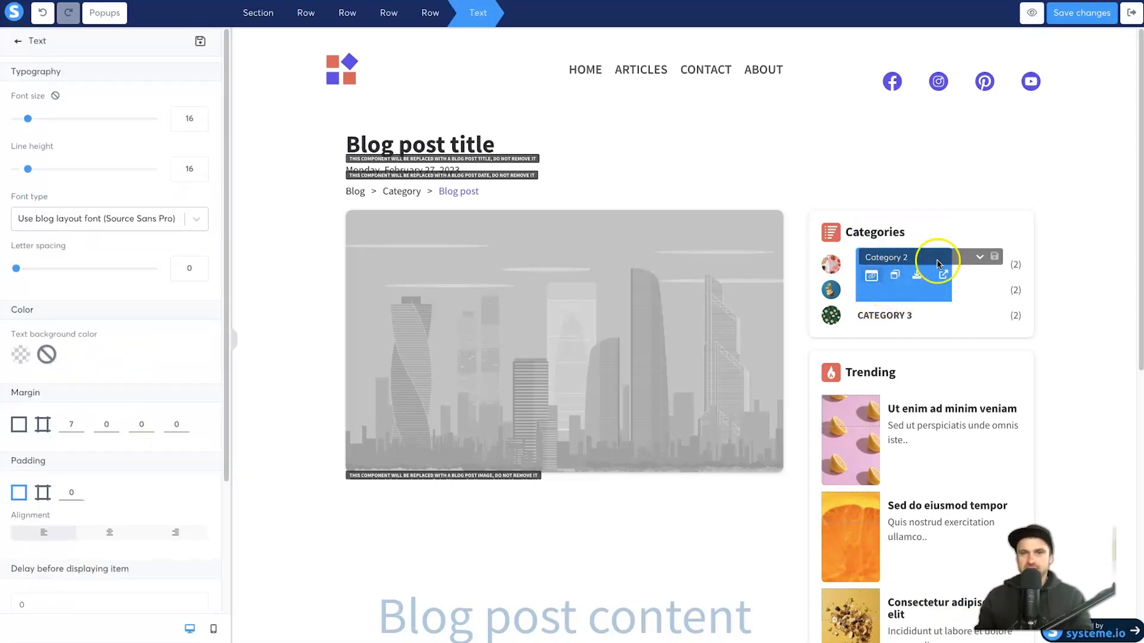
{"action": "left_click", "coordinate": [959, 307]}
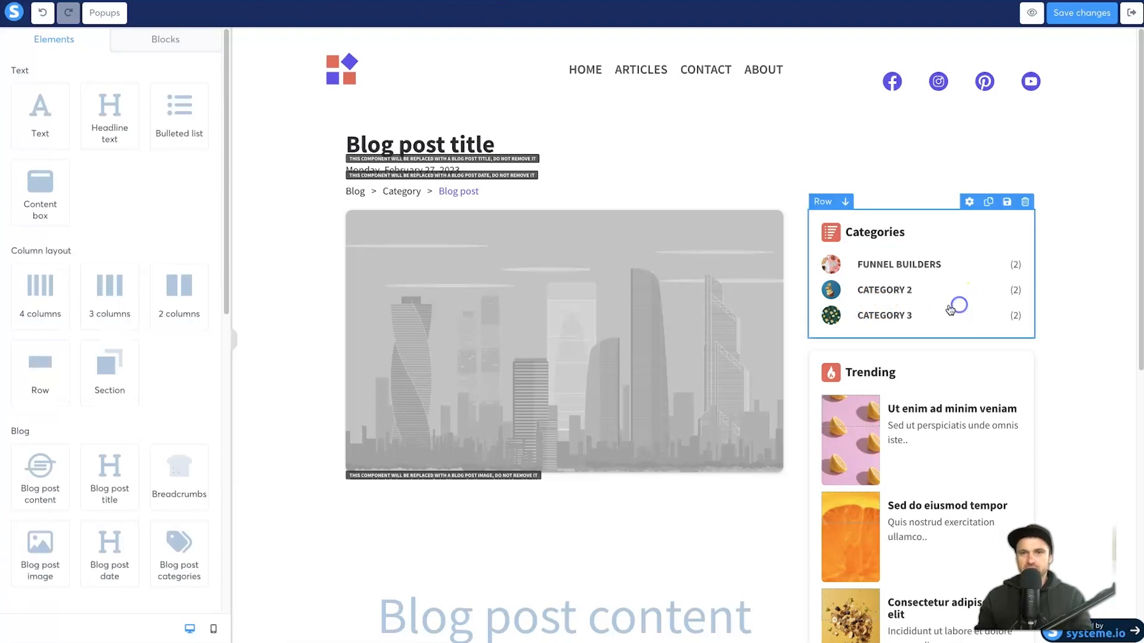
{"action": "left_click", "coordinate": [901, 291]}
{"action": "left_click", "coordinate": [937, 260]}
{"action": "left_click", "coordinate": [897, 399]}
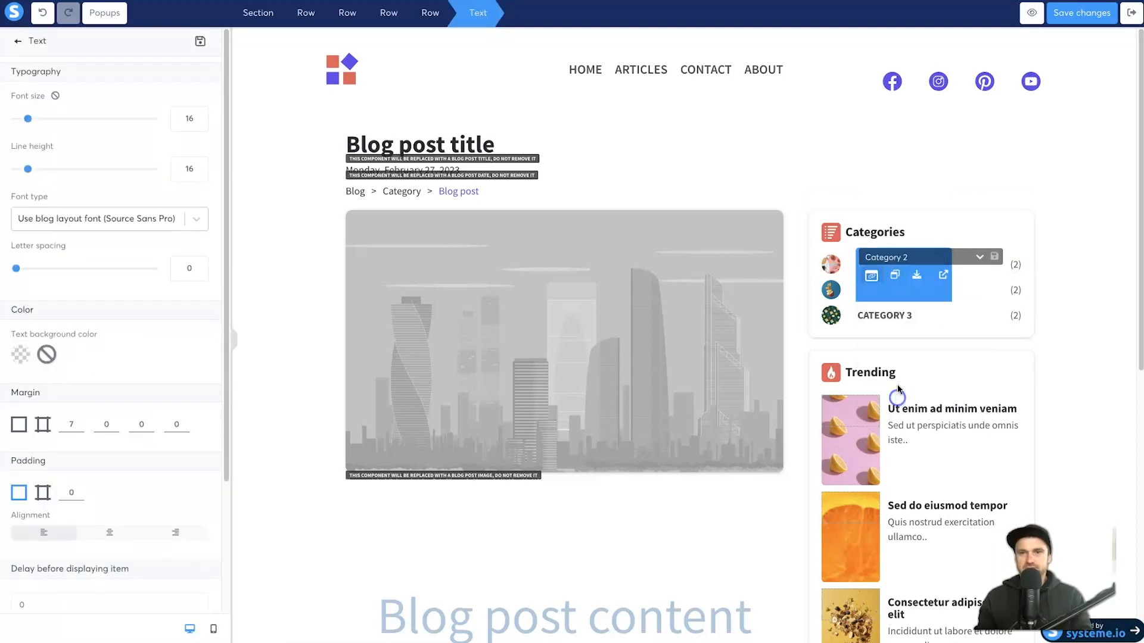
{"action": "left_click", "coordinate": [896, 312]}
{"action": "left_click", "coordinate": [901, 279]}
{"action": "left_click", "coordinate": [898, 452]}
{"action": "left_click", "coordinate": [881, 327]}
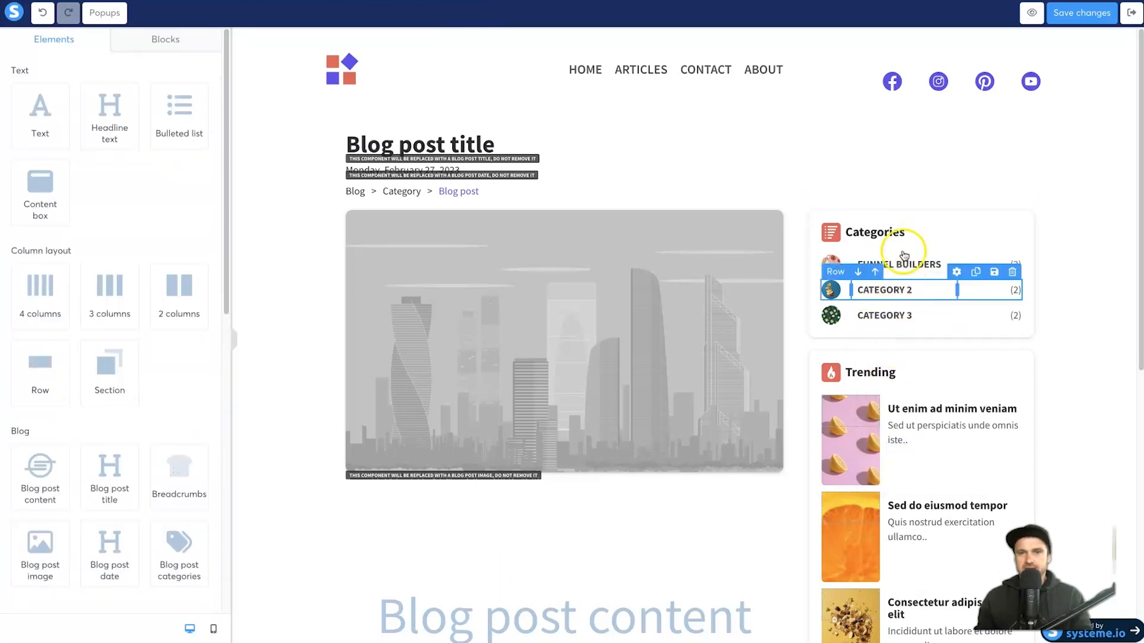
{"action": "left_click", "coordinate": [1084, 15]}
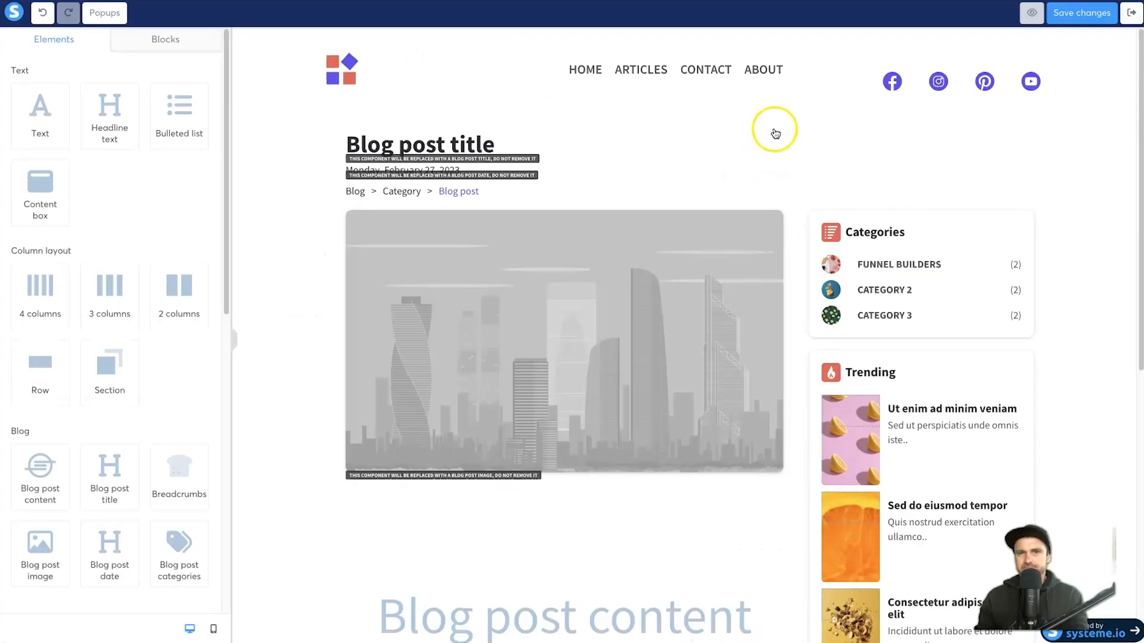
- Examine the Trending box's post excerpts and images in the post layout
{"action": "scroll", "coordinate": [799, 234], "scroll_direction": "down", "scroll_amount": 4}
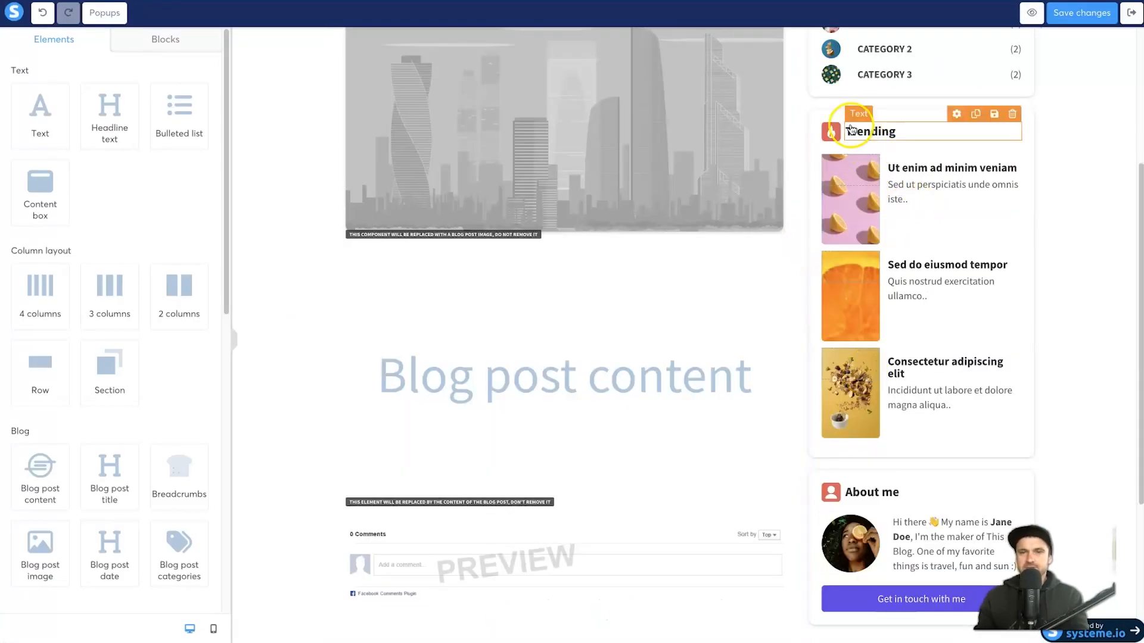
{"action": "left_click", "coordinate": [905, 189]}
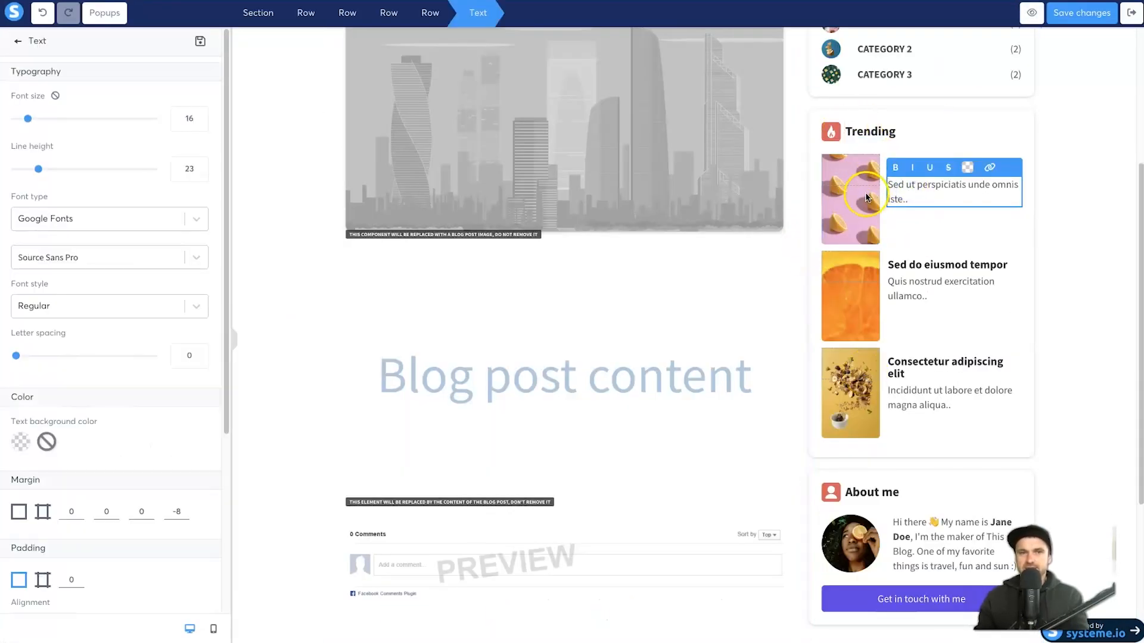
{"action": "left_click", "coordinate": [868, 191]}
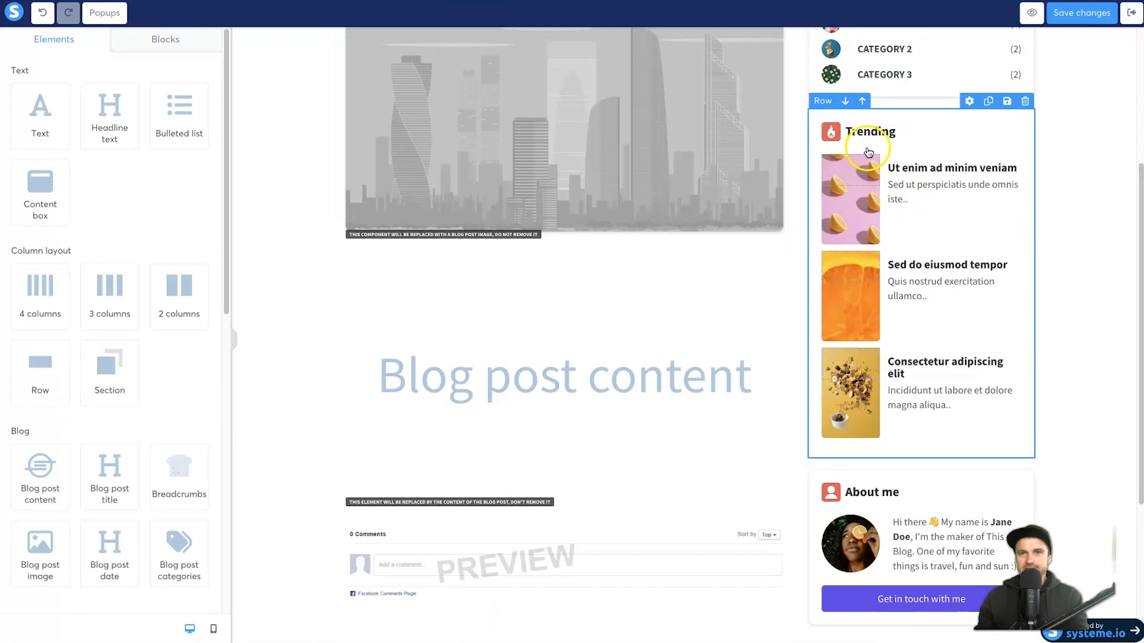
{"action": "scroll", "coordinate": [857, 152], "scroll_direction": "up", "scroll_amount": 3}
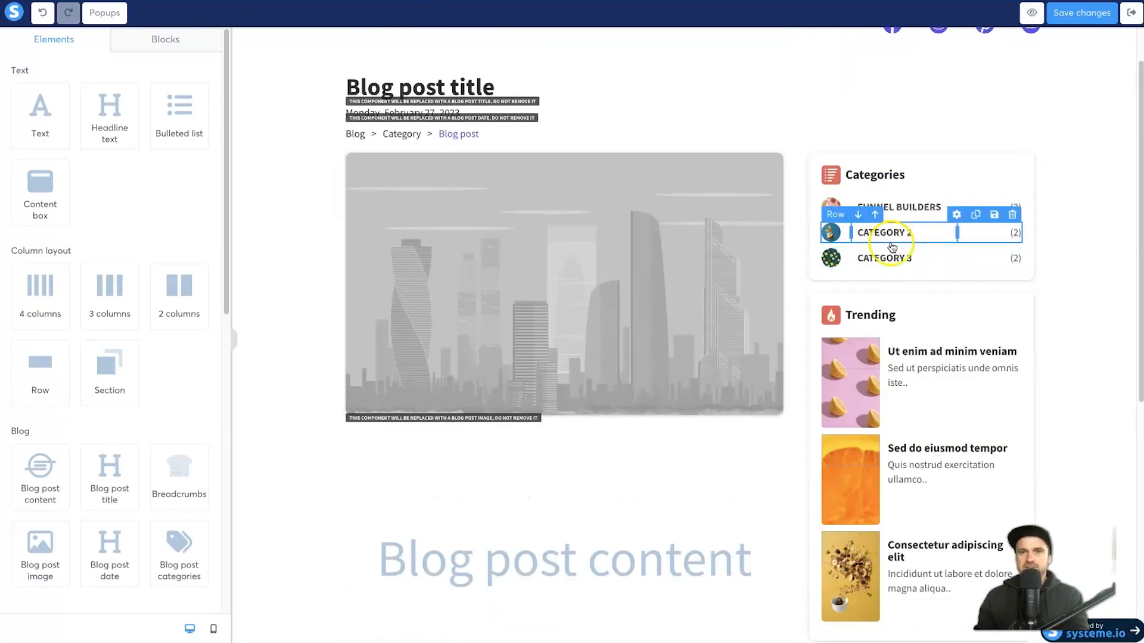
- Delete the whole Trending box from the post layout's sidebar
{"action": "scroll", "coordinate": [846, 334], "scroll_direction": "down", "scroll_amount": 1}
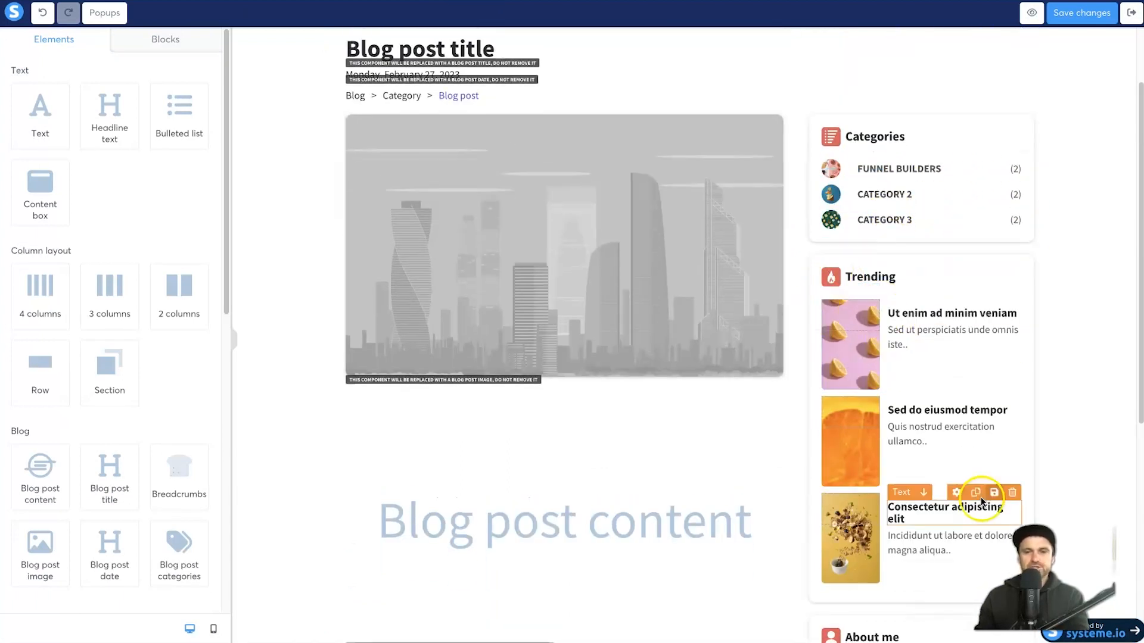
{"action": "scroll", "coordinate": [978, 324], "scroll_direction": "down", "scroll_amount": 2}
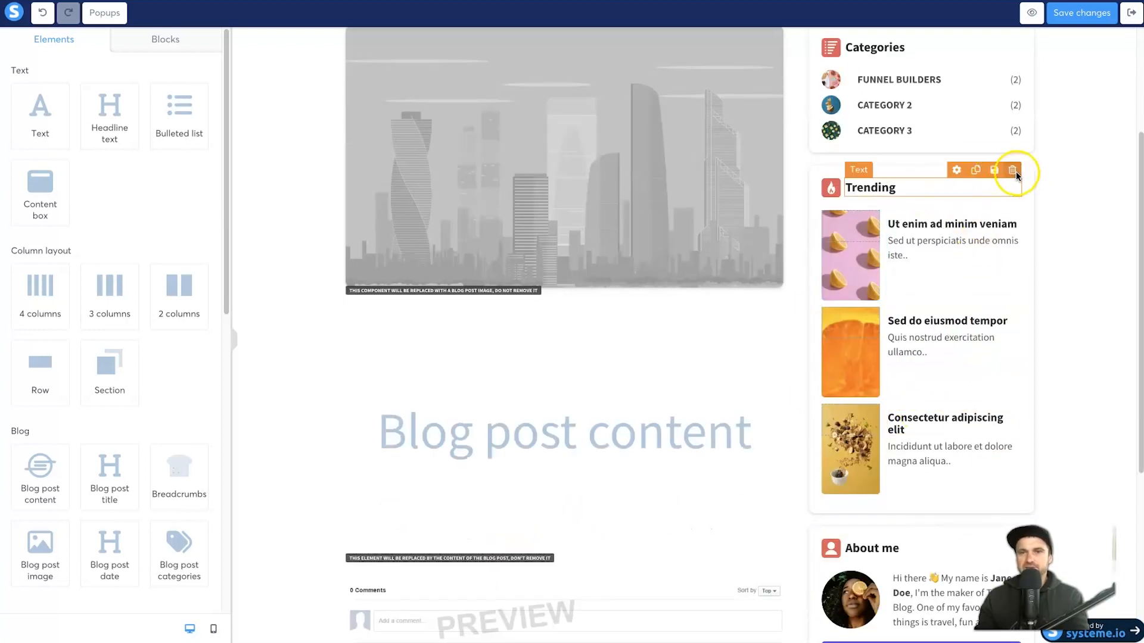
{"action": "left_click", "coordinate": [1024, 156]}
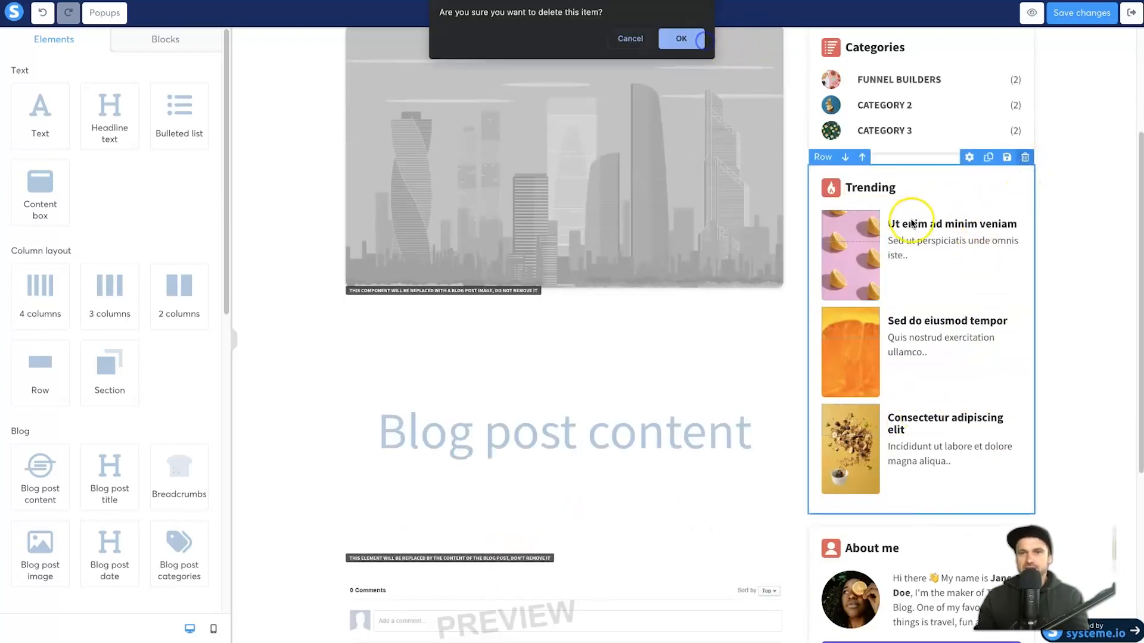
{"action": "left_click", "coordinate": [679, 38]}
{"action": "scroll", "coordinate": [977, 280], "scroll_direction": "up", "scroll_amount": 4}
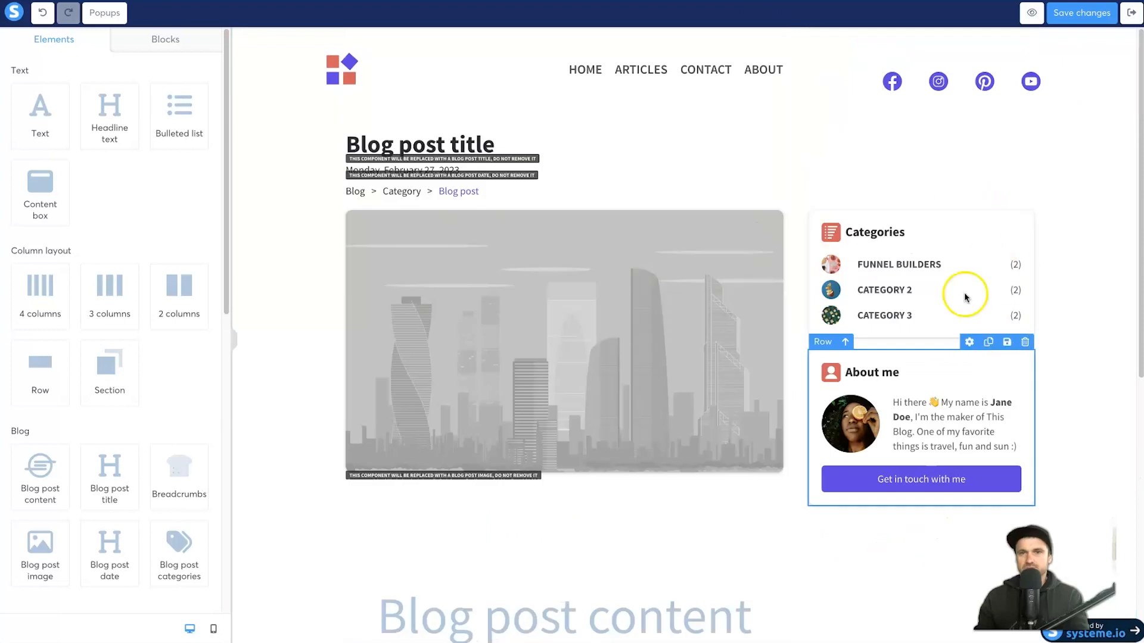
{"action": "scroll", "coordinate": [959, 316], "scroll_direction": "down", "scroll_amount": 4}
{"action": "scroll", "coordinate": [794, 447], "scroll_direction": "up", "scroll_amount": 4}
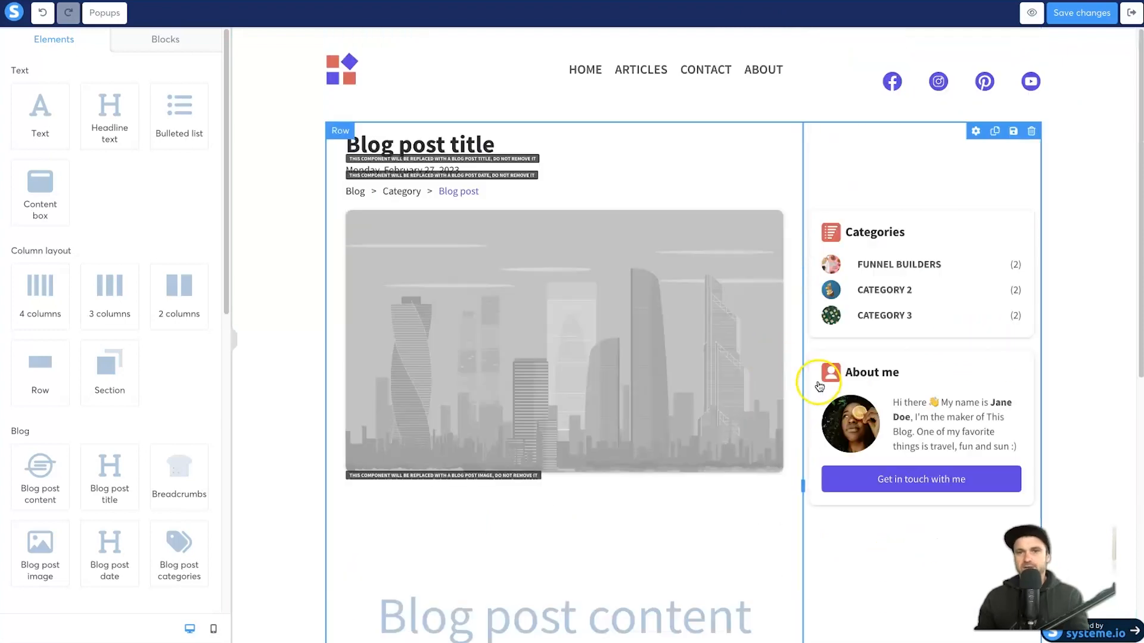
- Duplicate the About me box in the sidebar and set the copy's top margin to 20
{"action": "scroll", "coordinate": [985, 370], "scroll_direction": "down", "scroll_amount": 2}
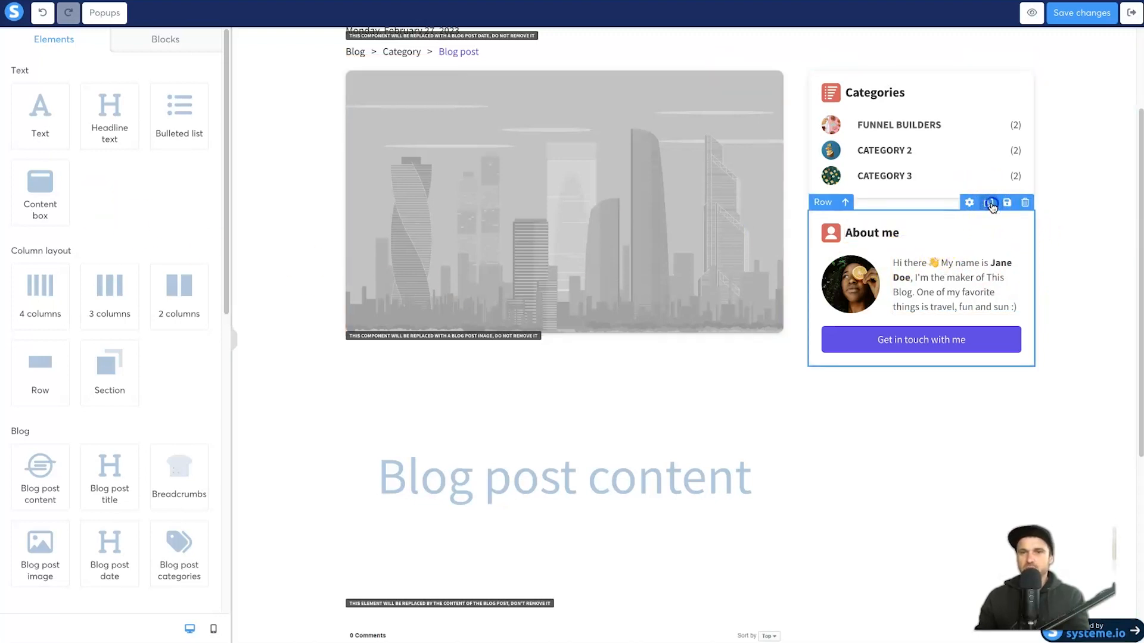
{"action": "left_click", "coordinate": [989, 203]}
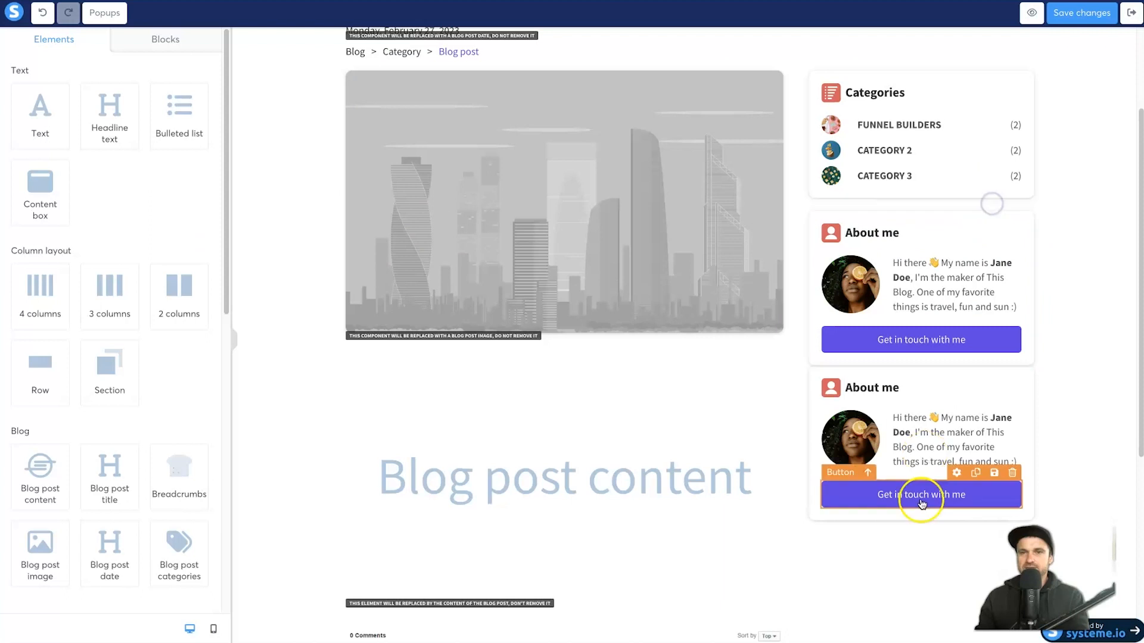
{"action": "left_click", "coordinate": [814, 433]}
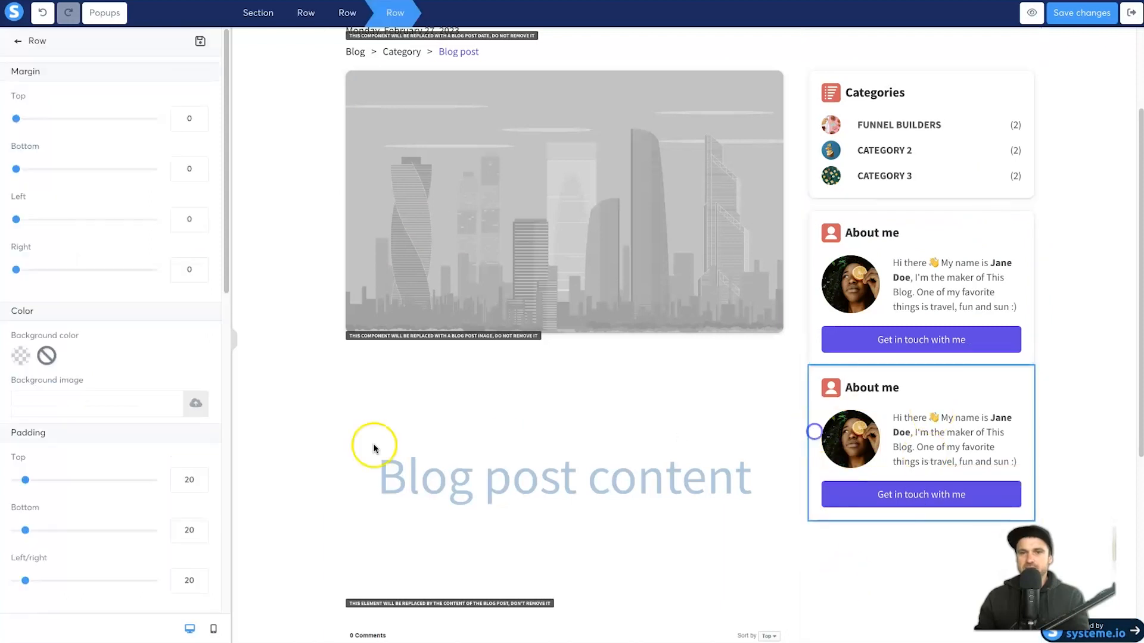
{"action": "left_click", "coordinate": [178, 119]}
{"action": "type", "text": "2"}
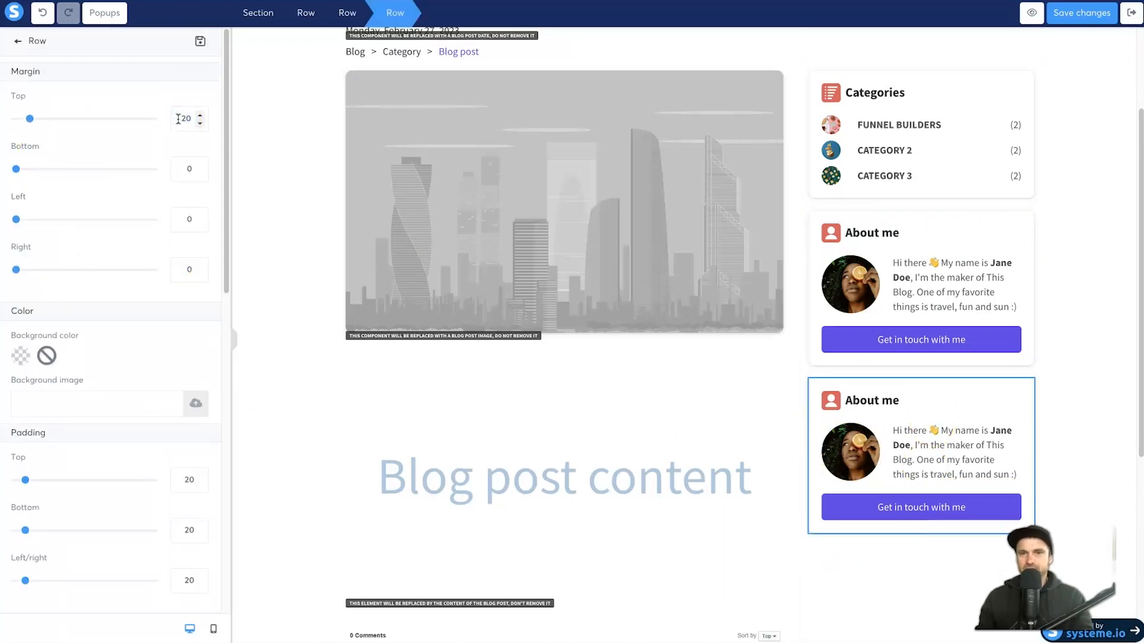
{"action": "left_click", "coordinate": [1063, 386]}
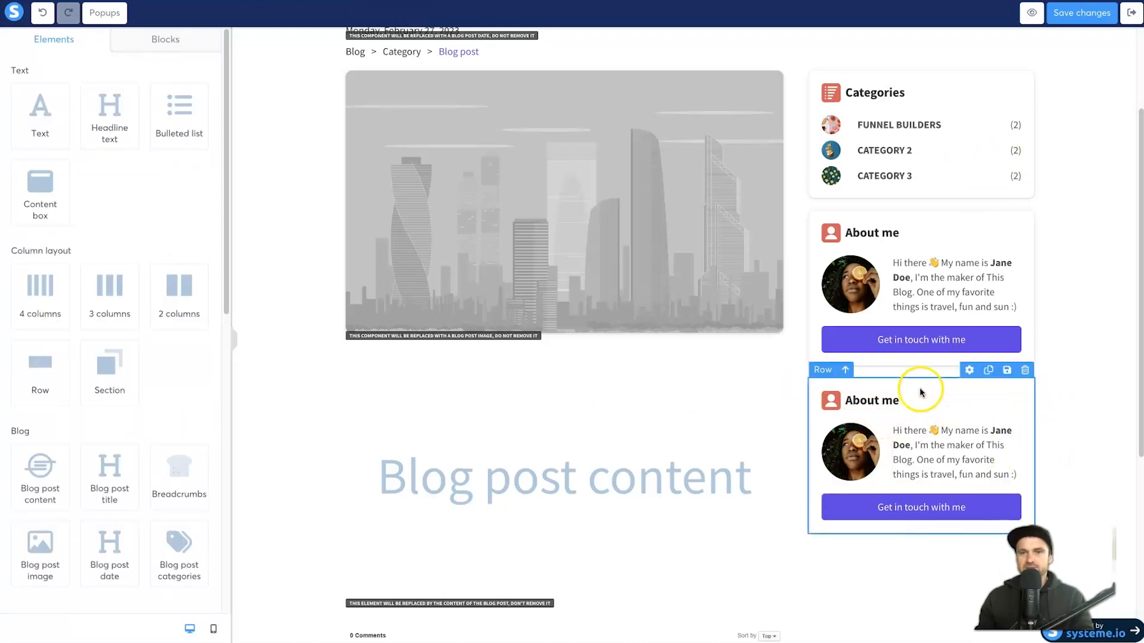
- Delete the profile photo, description, heading and icon from the duplicated About me box
{"action": "left_click", "coordinate": [979, 399]}
{"action": "left_click", "coordinate": [976, 426]}
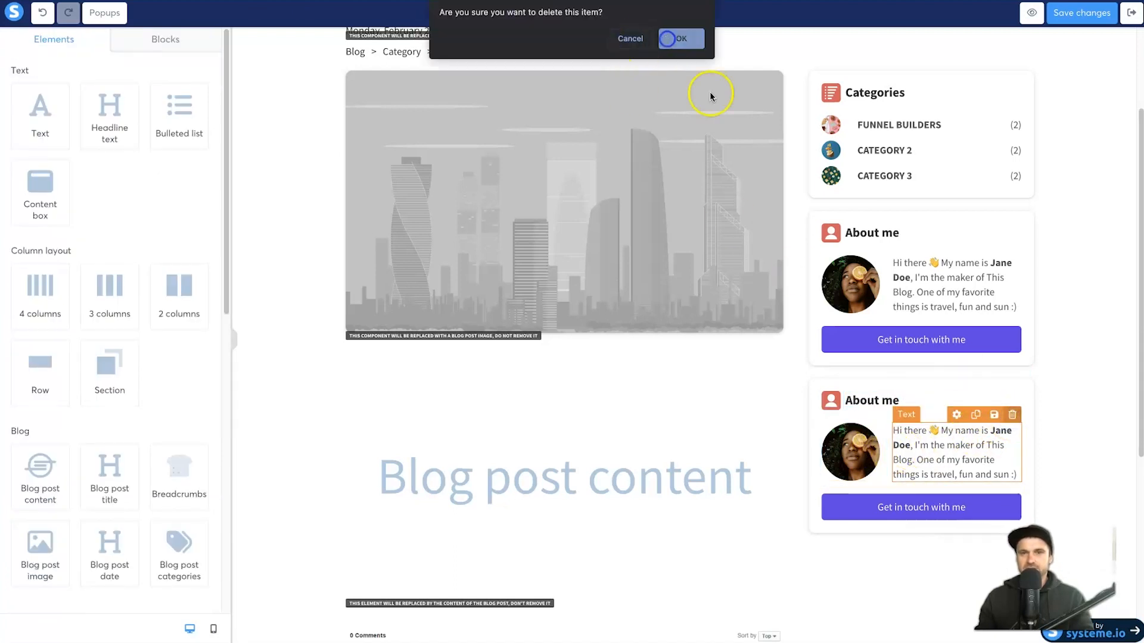
{"action": "left_click", "coordinate": [672, 38]}
{"action": "left_click", "coordinate": [1012, 419]}
{"action": "left_click", "coordinate": [684, 36]}
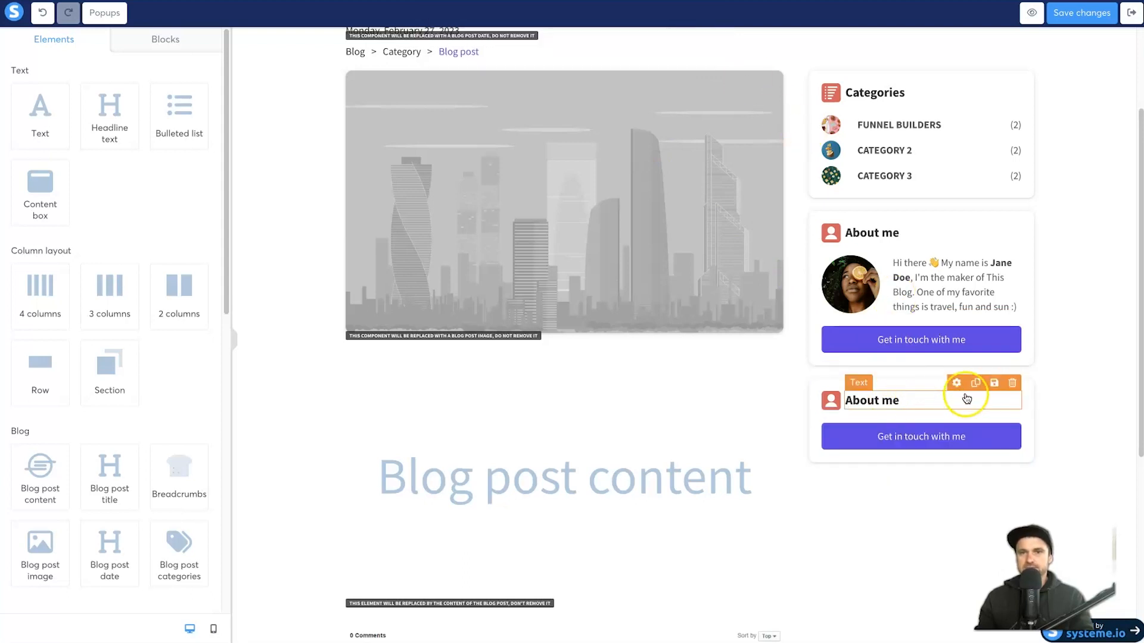
{"action": "left_click", "coordinate": [1011, 382]}
{"action": "left_click", "coordinate": [685, 39]}
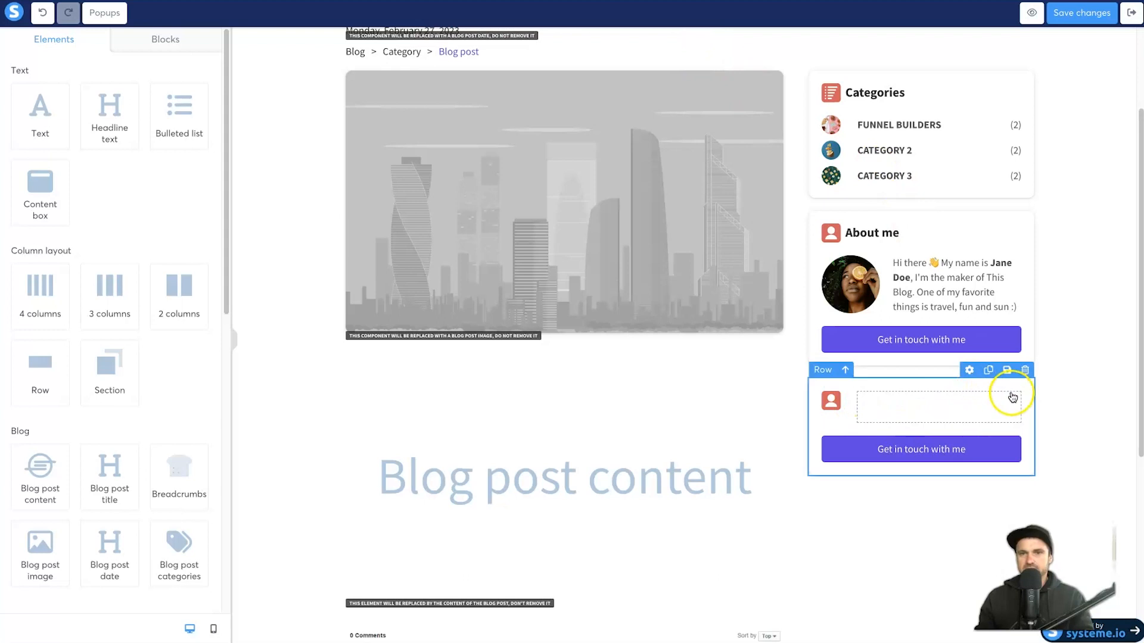
{"action": "left_click", "coordinate": [1012, 382]}
{"action": "left_click", "coordinate": [680, 36]}
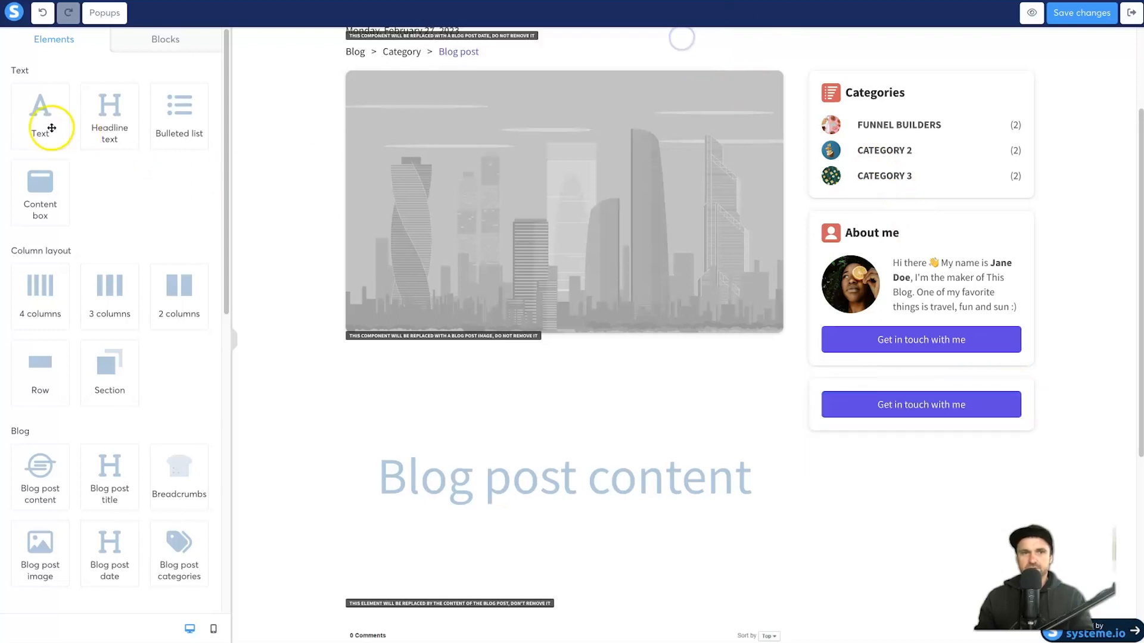
- Add a text element to the duplicated box and place it above the button
{"action": "left_click_drag", "start_coordinate": [27, 116], "coordinate": [966, 411]}
{"action": "left_click", "coordinate": [857, 411]}
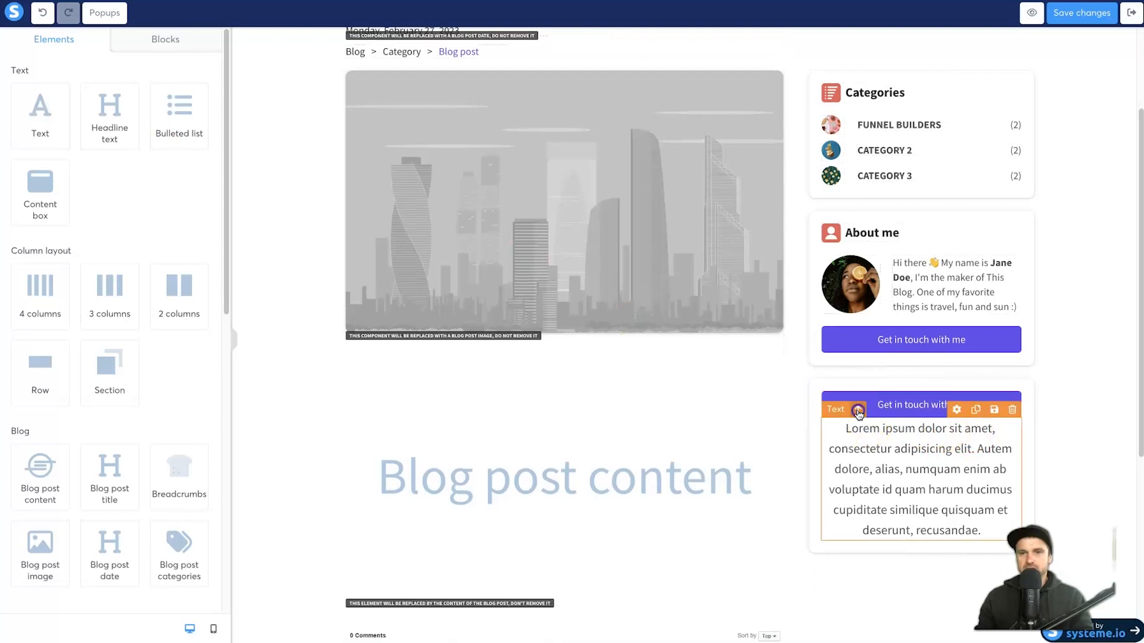
- Replace the placeholder with "If you want to get the best free training on the planet for YouTube and Funnel Automation, get our free training course down below."
{"action": "left_click", "coordinate": [898, 439]}
{"action": "type", "text": "IF Y"}
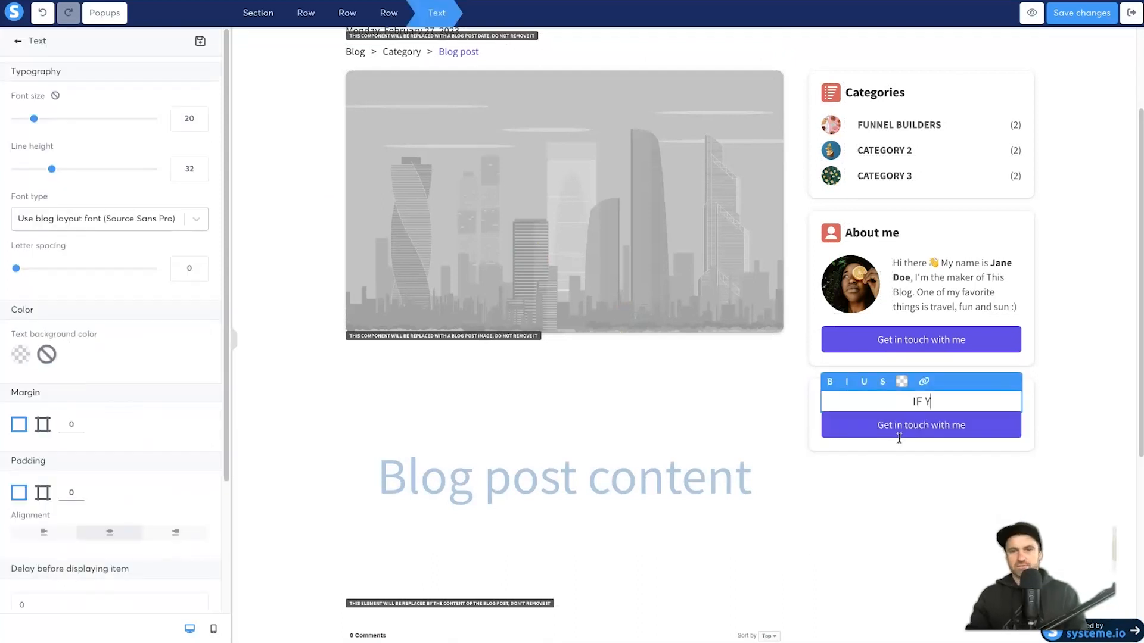
{"action": "key", "text": "BackSpace"}
{"action": "key", "text": "BackSpace"}
{"action": "key", "text": "BackSpace"}
{"action": "key", "text": "BackSpace"}
{"action": "key", "text": "BackSpace"}
{"action": "key", "text": "BackSpace"}
{"action": "key", "text": "BackSpace"}
{"action": "key", "text": "BackSpace"}
{"action": "key", "text": "BackSpace"}
{"action": "type", "text": "IF YOU"}
{"action": "key", "text": "BackSpace"}
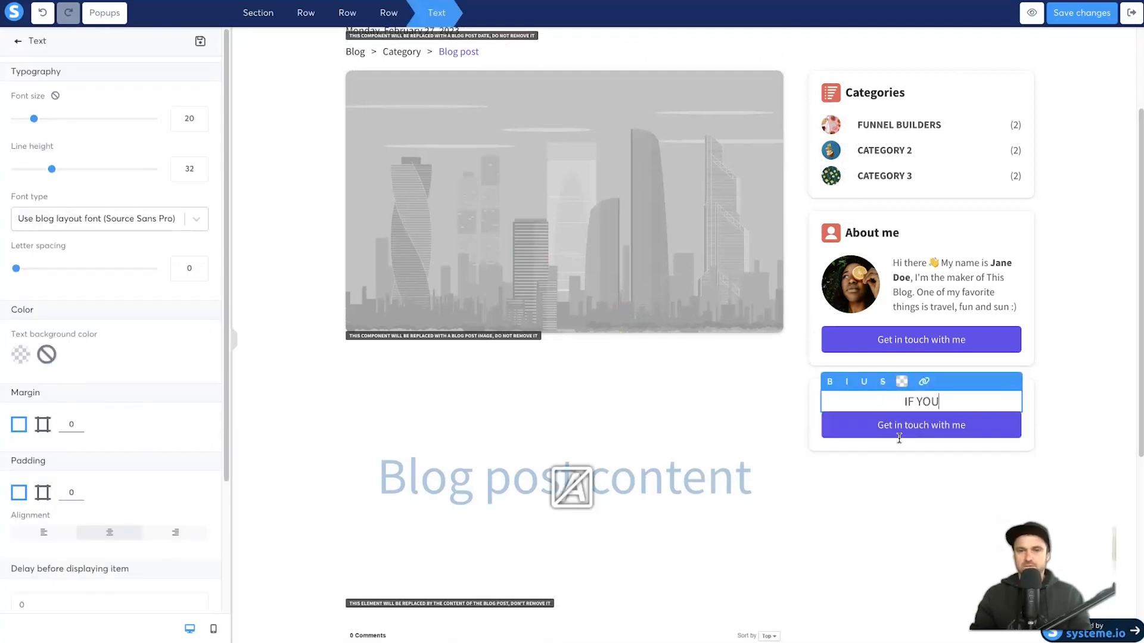
{"action": "type", "text": "want to "}
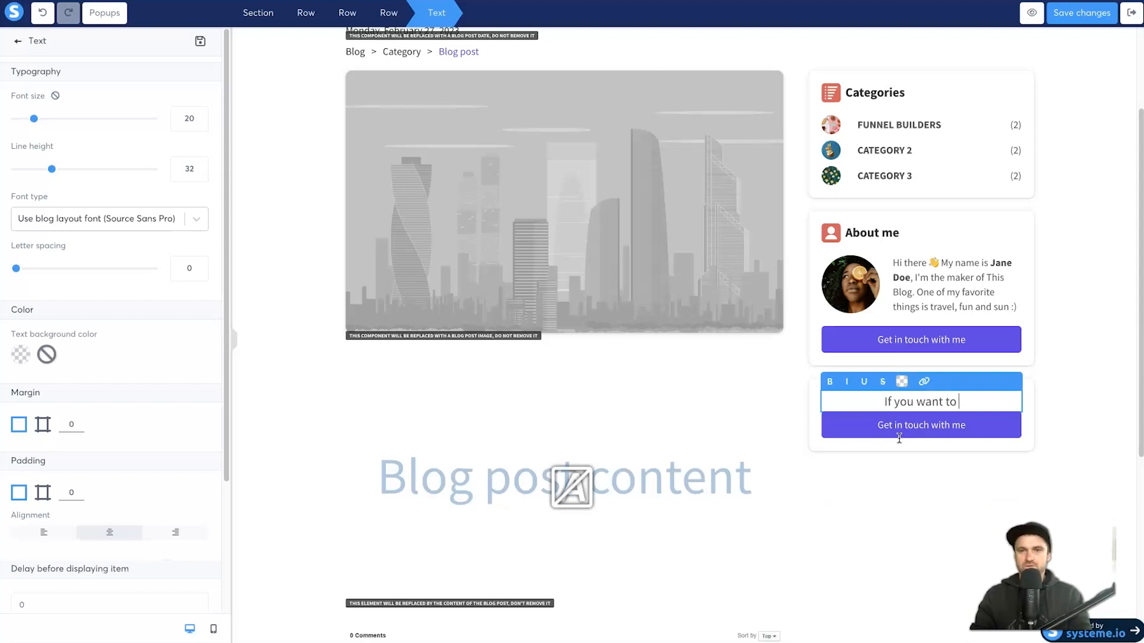
{"action": "type", "text": "get the best free trai"}
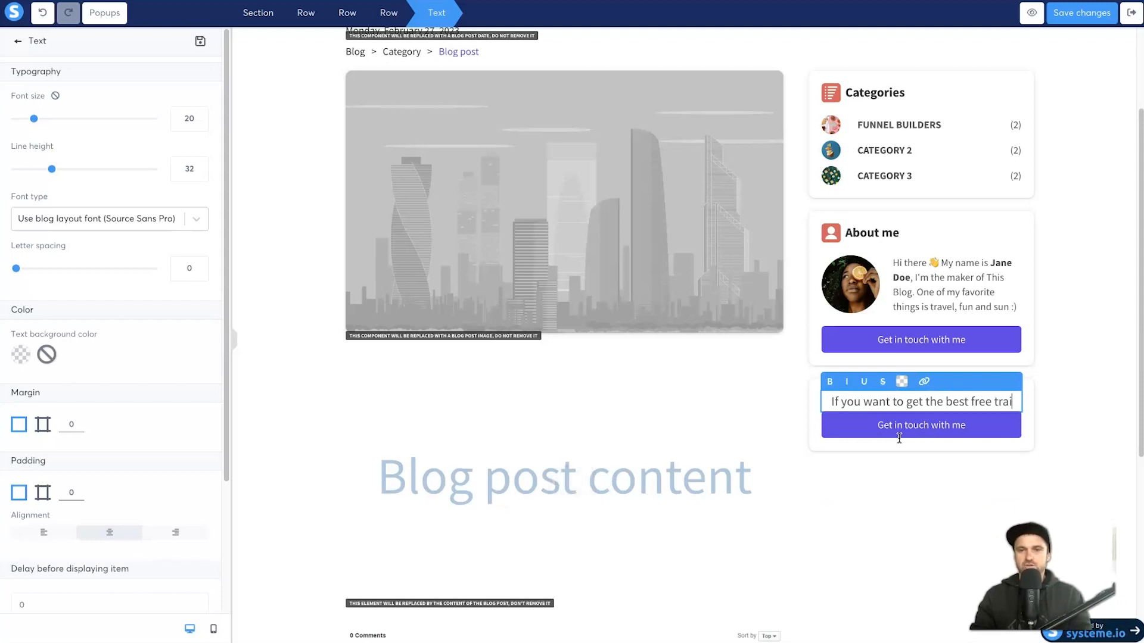
{"action": "type", "text": "ning on the planet for"}
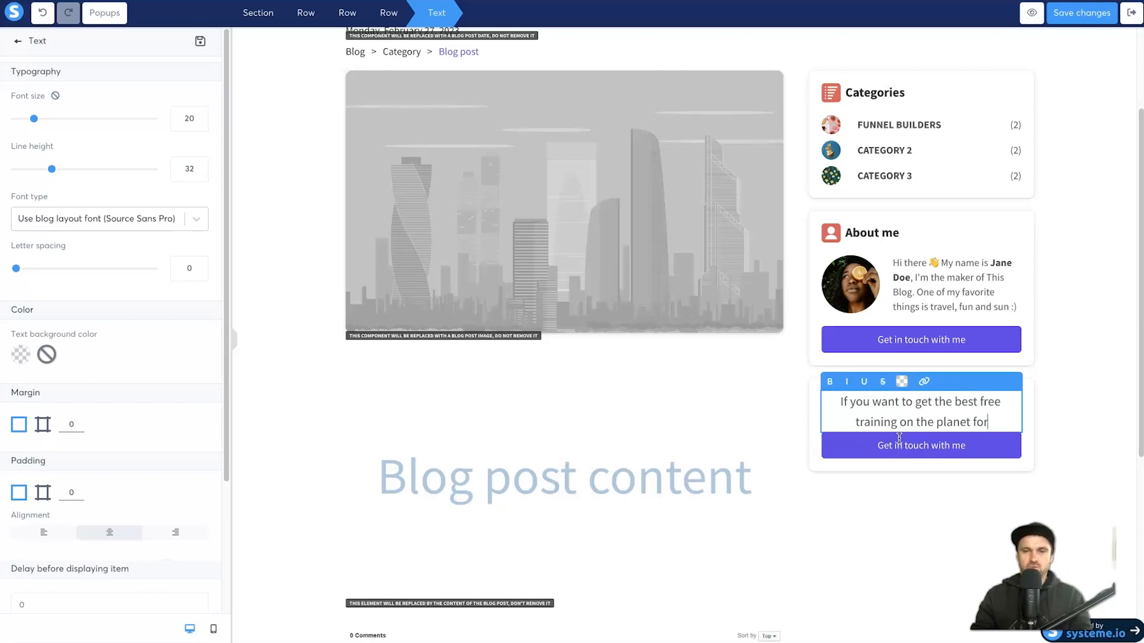
{"action": "type", "text": " YouTube and "}
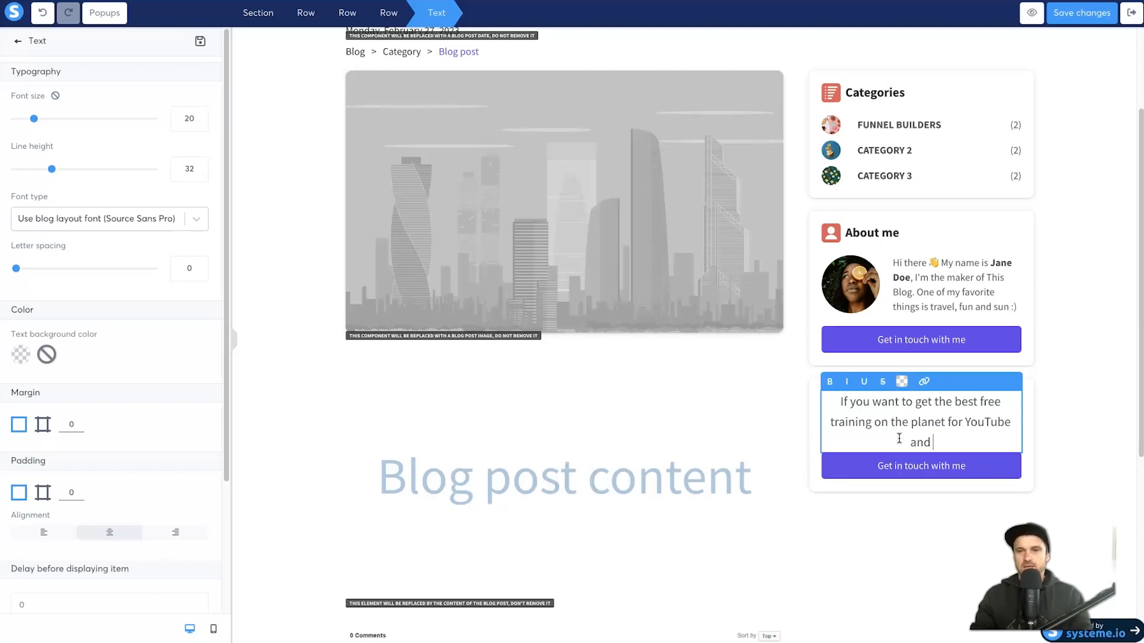
{"action": "type", "text": "Funnel Automation, "}
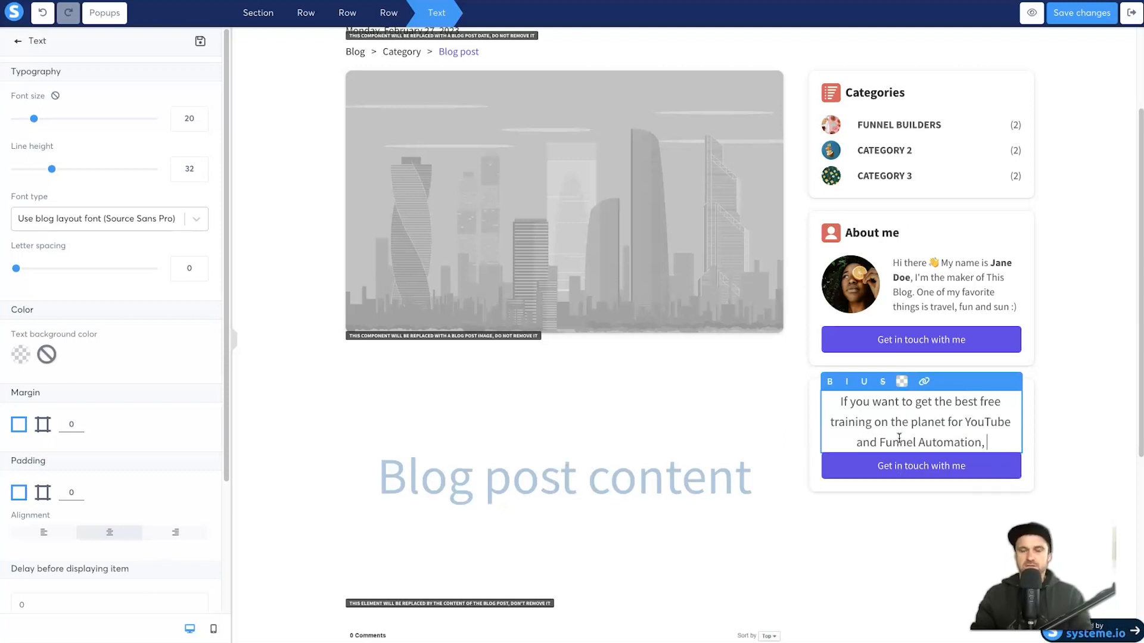
{"action": "type", "text": "get our free t"}
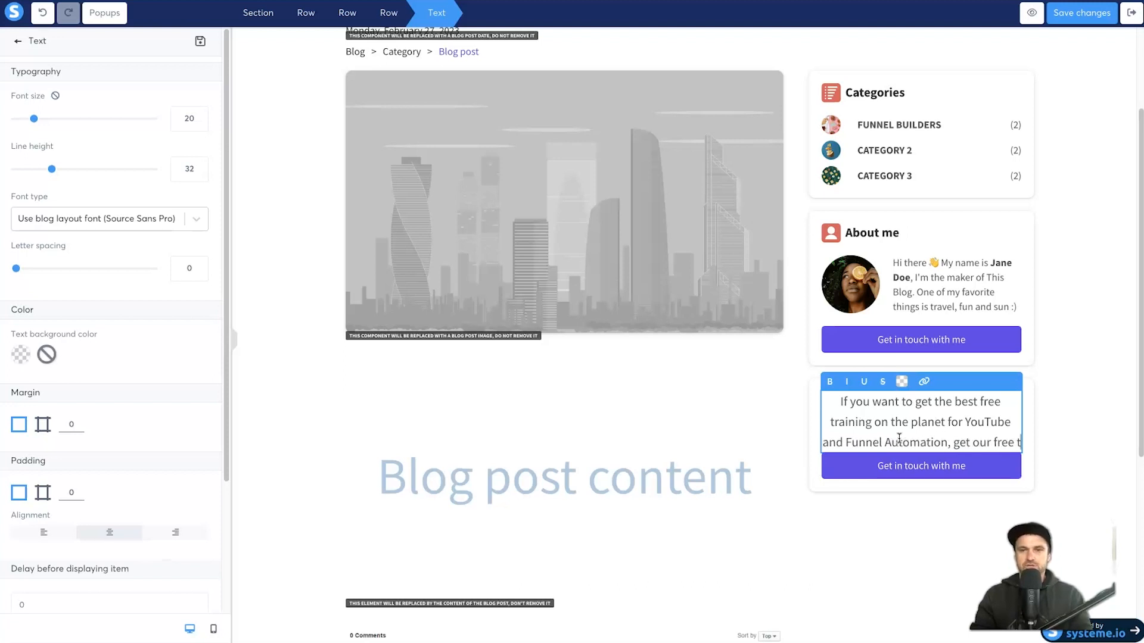
{"action": "type", "text": "raining course down below."}
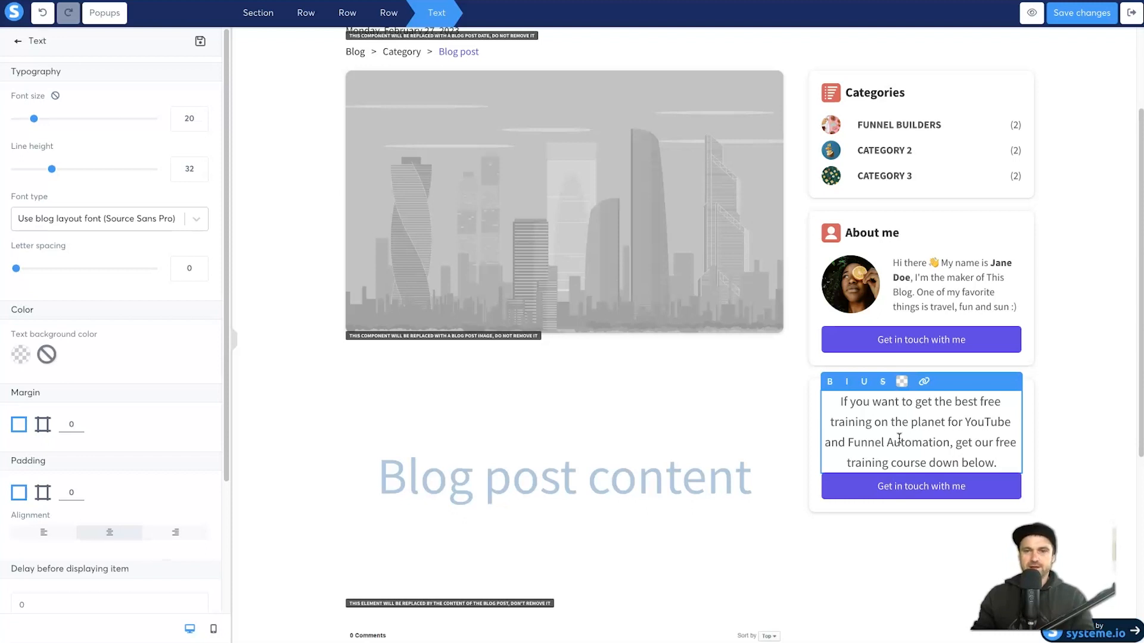
- Give the training text individual side margins with a bottom margin of 10
{"action": "left_click", "coordinate": [43, 432]}
{"action": "left_click", "coordinate": [134, 424]}
{"action": "type", "text": "20"}
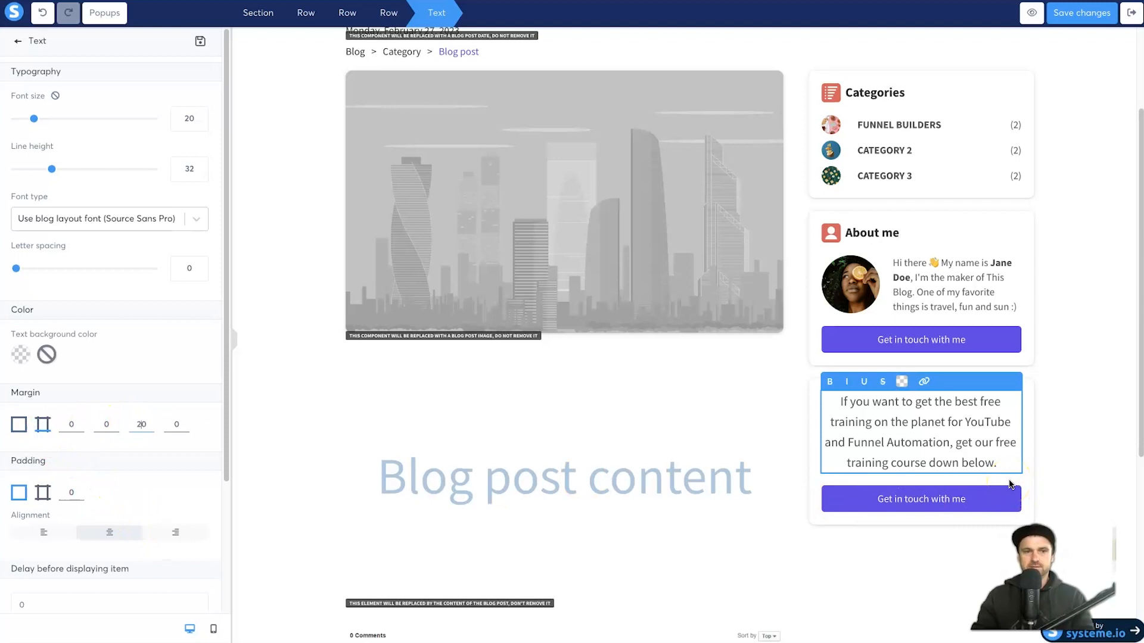
{"action": "key", "text": "BackSpace"}
{"action": "type", "text": "1"}
{"action": "left_click", "coordinate": [975, 506]}
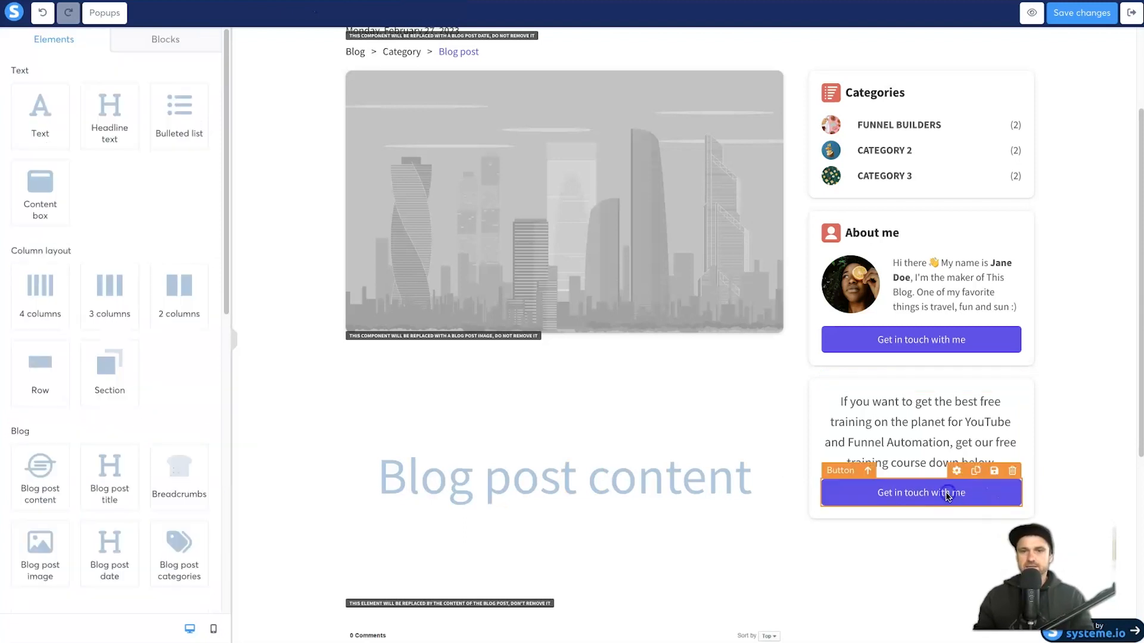
{"action": "left_click", "coordinate": [67, 93]}
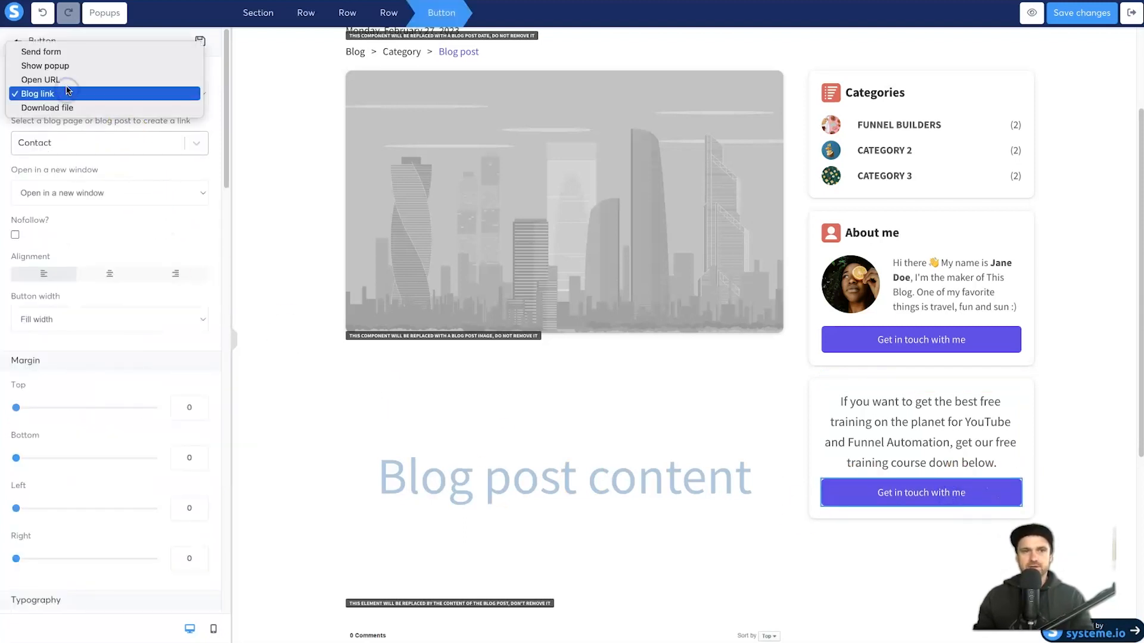
{"action": "left_click", "coordinate": [91, 80]}
{"action": "left_click", "coordinate": [64, 142]}
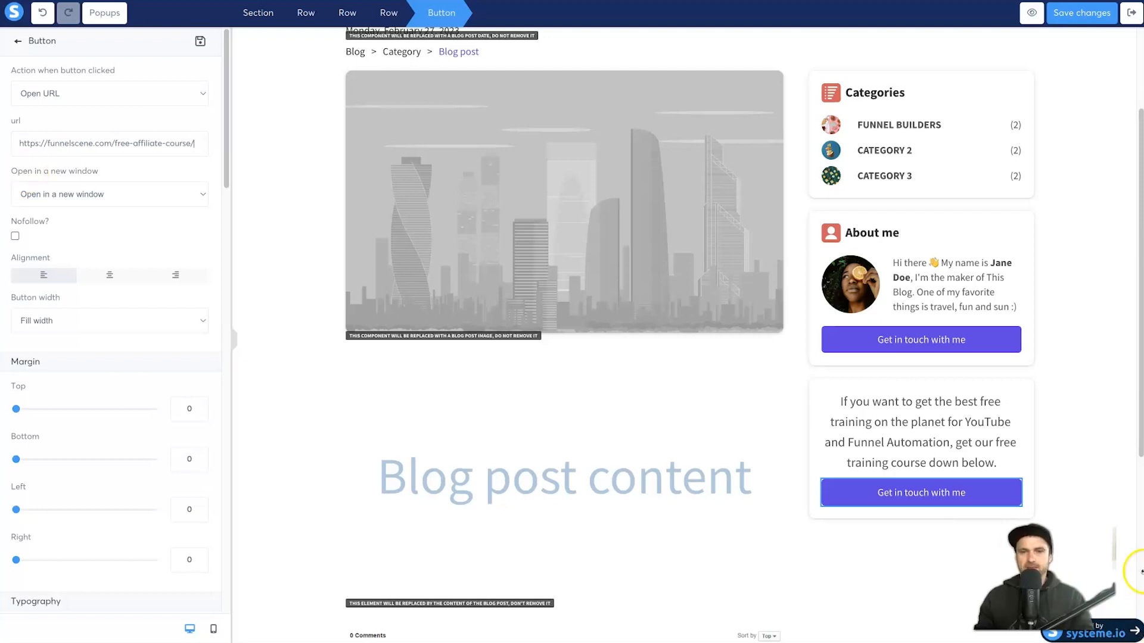
{"action": "left_click", "coordinate": [1130, 422]}
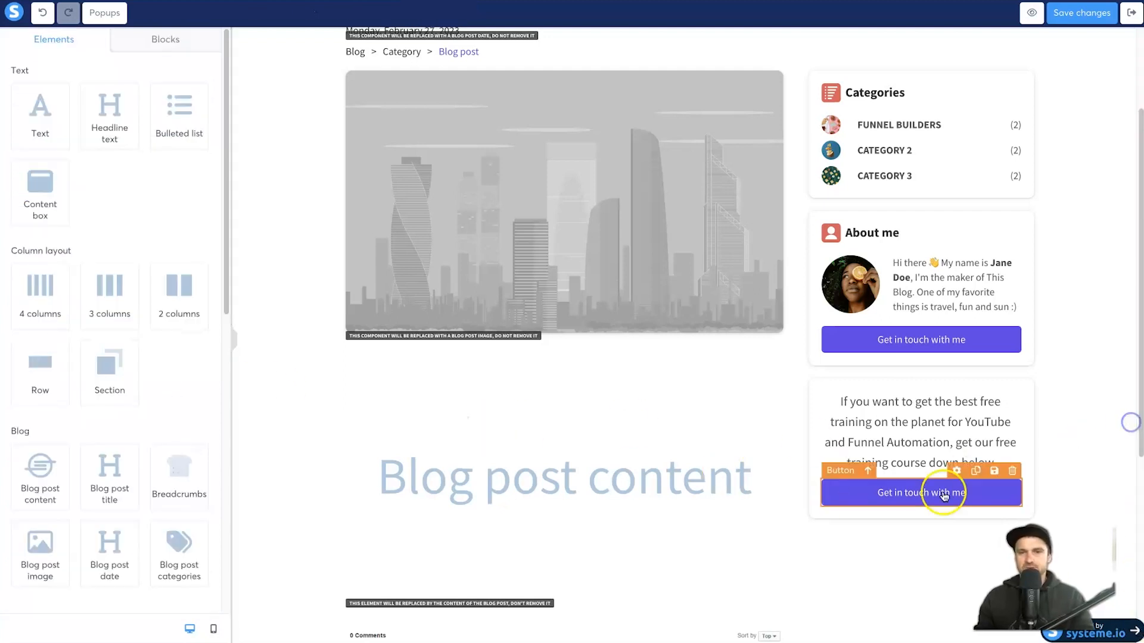
- Change the button text below the training paragraph to "Get The Free Training"
{"action": "left_click", "coordinate": [909, 491]}
{"action": "scroll", "coordinate": [100, 439], "scroll_direction": "down", "scroll_amount": 5}
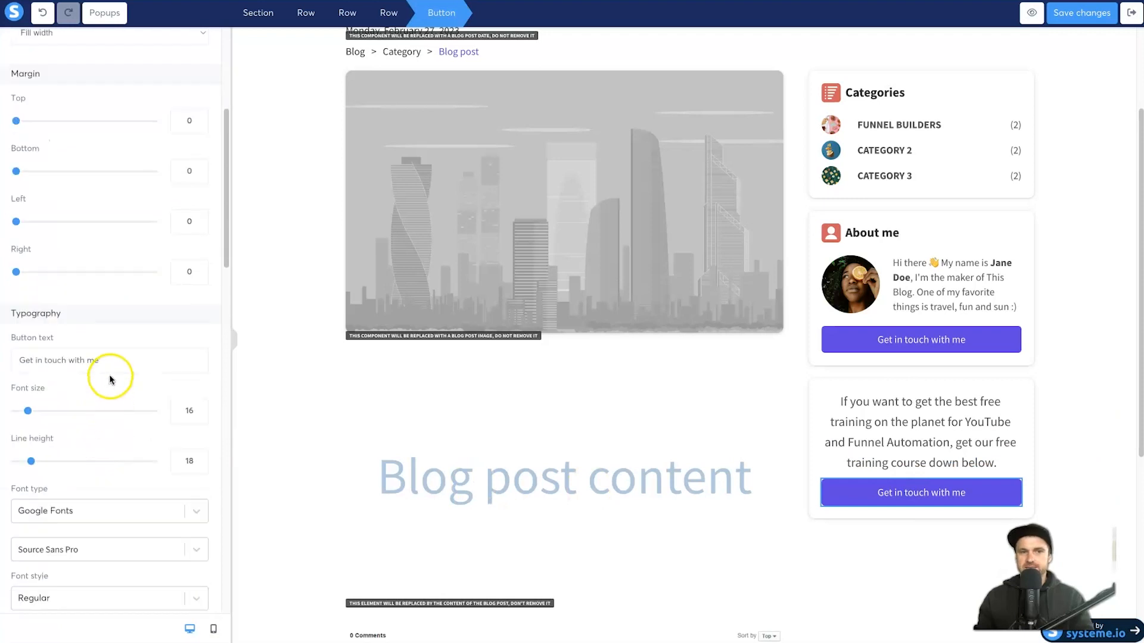
{"action": "triple_click", "coordinate": [110, 365]}
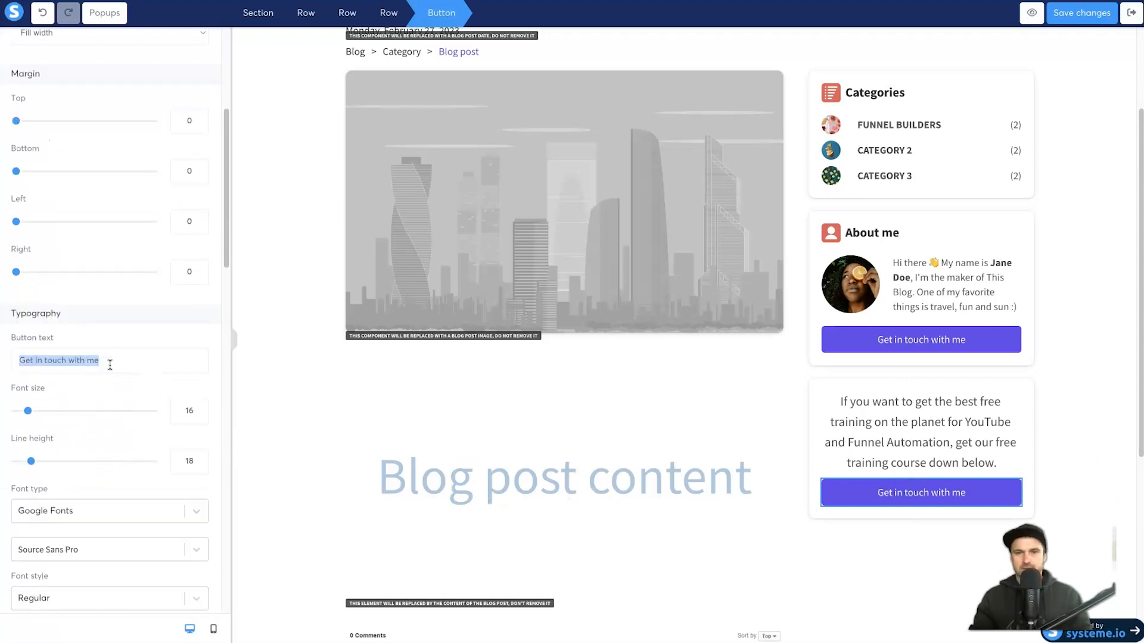
{"action": "type", "text": "Get The Free Training"}
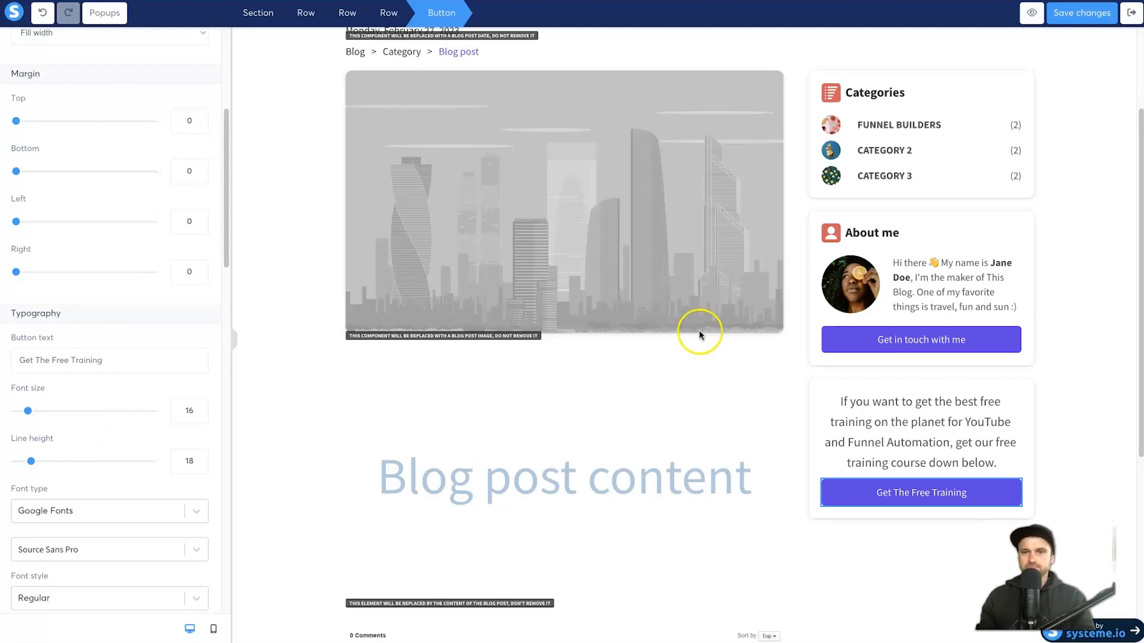
{"action": "left_click", "coordinate": [898, 413]}
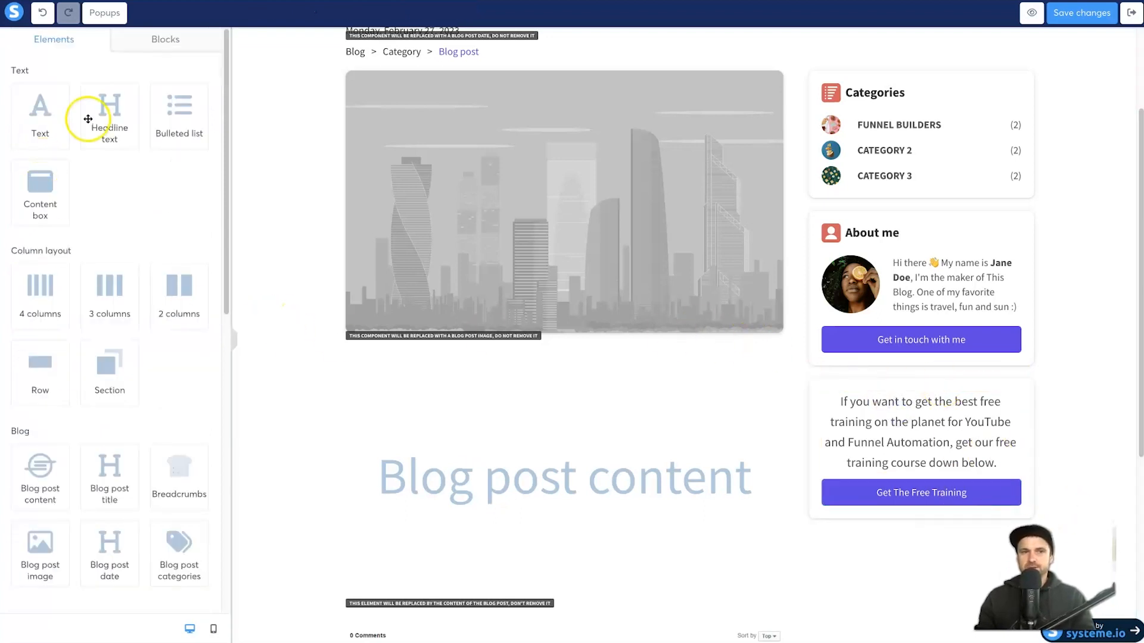
- Add an image element above the training text in the sidebar box
{"action": "scroll", "coordinate": [120, 437], "scroll_direction": "down", "scroll_amount": 2}
{"action": "scroll", "coordinate": [89, 453], "scroll_direction": "down", "scroll_amount": 2}
{"action": "left_click_drag", "start_coordinate": [40, 527], "coordinate": [922, 403]}
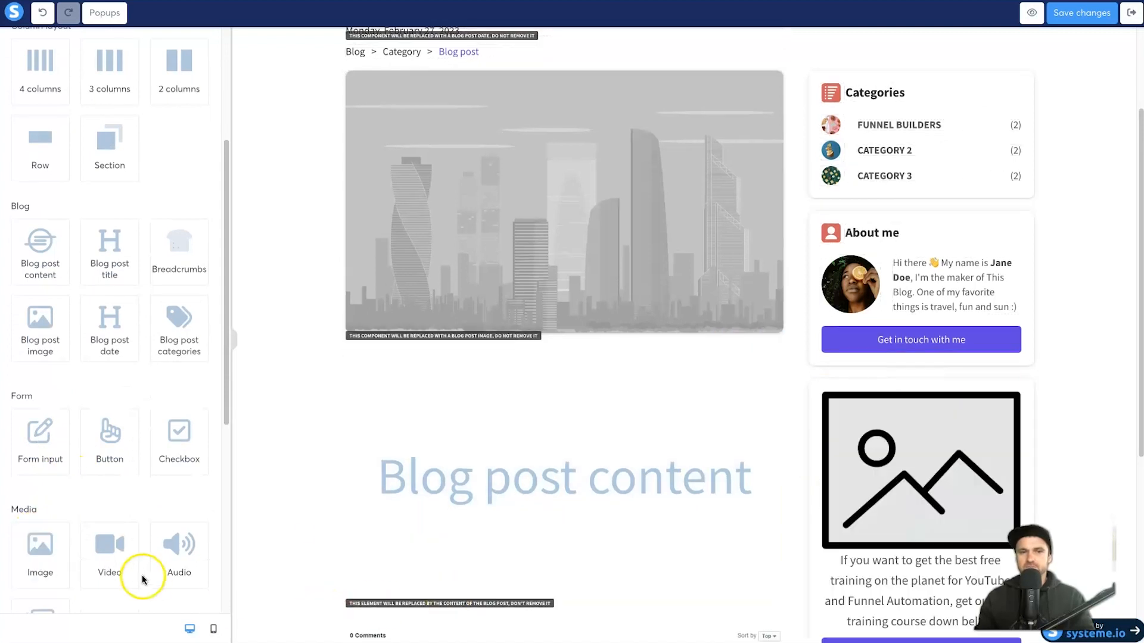
{"action": "scroll", "coordinate": [959, 475], "scroll_direction": "down", "scroll_amount": 1}
{"action": "scroll", "coordinate": [876, 322], "scroll_direction": "down", "scroll_amount": 1}
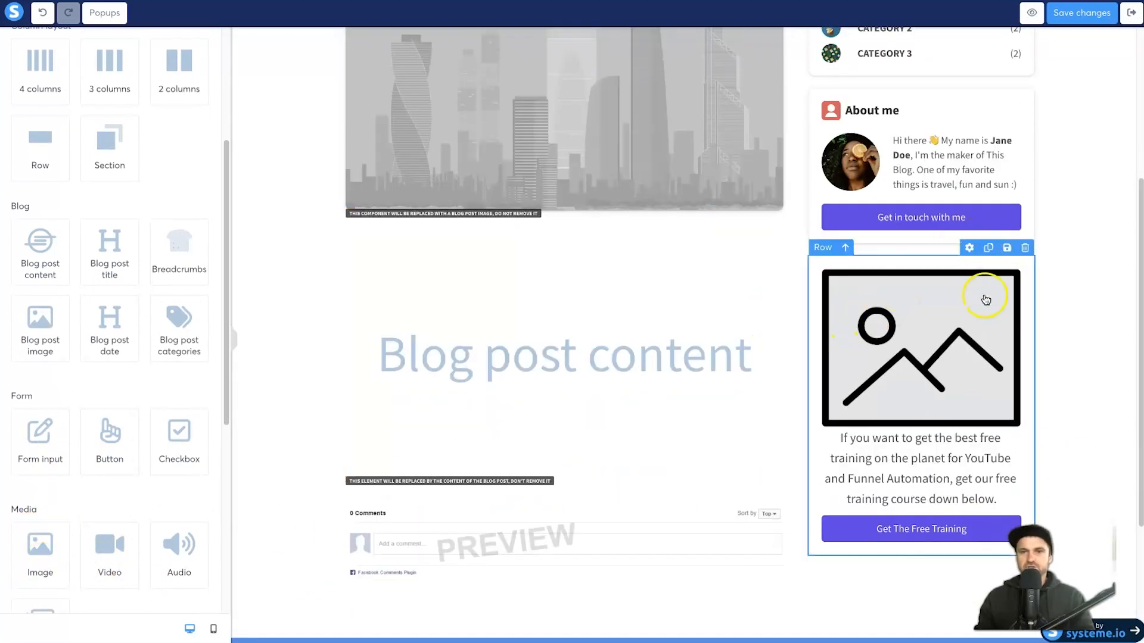
- Delete the image element above the training text in the sidebar box
{"action": "left_click", "coordinate": [1012, 262]}
{"action": "left_click", "coordinate": [681, 38]}
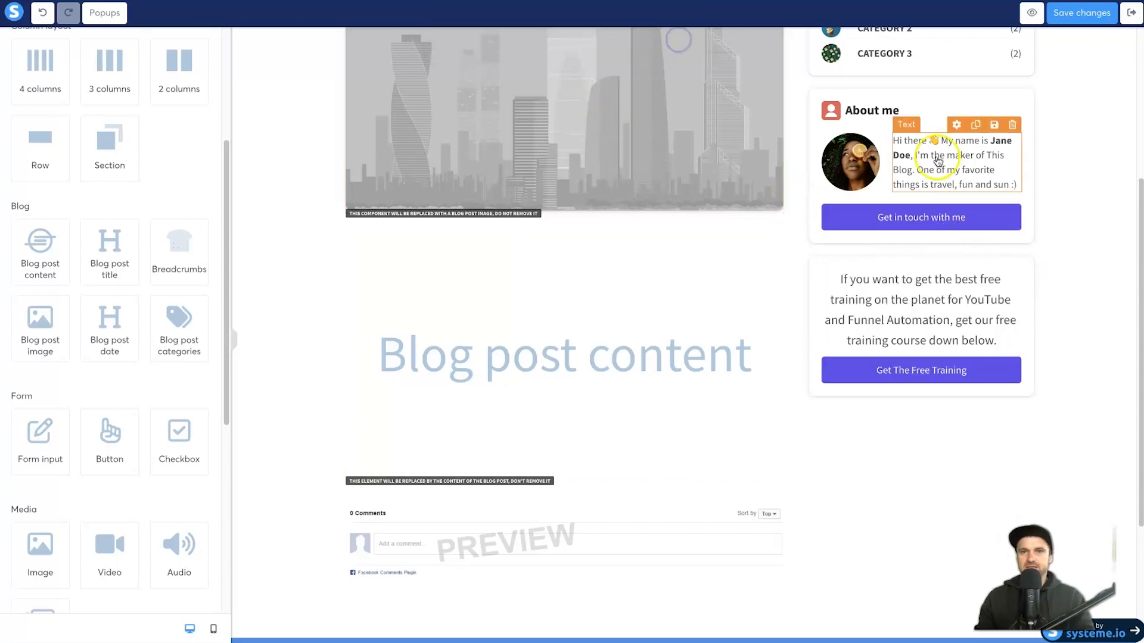
- Look over the post layout from the header and title to the sidebar boxes, comments and footer
{"action": "scroll", "coordinate": [898, 164], "scroll_direction": "up", "scroll_amount": 4}
{"action": "scroll", "coordinate": [911, 365], "scroll_direction": "down", "scroll_amount": 8}
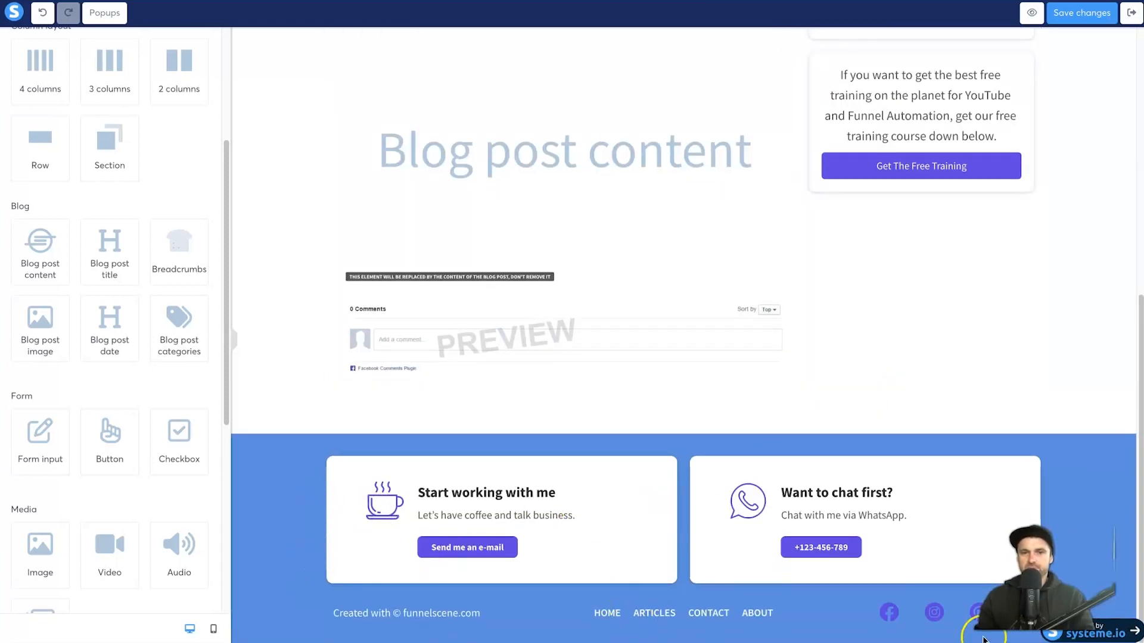
{"action": "scroll", "coordinate": [296, 493], "scroll_direction": "up", "scroll_amount": 8}
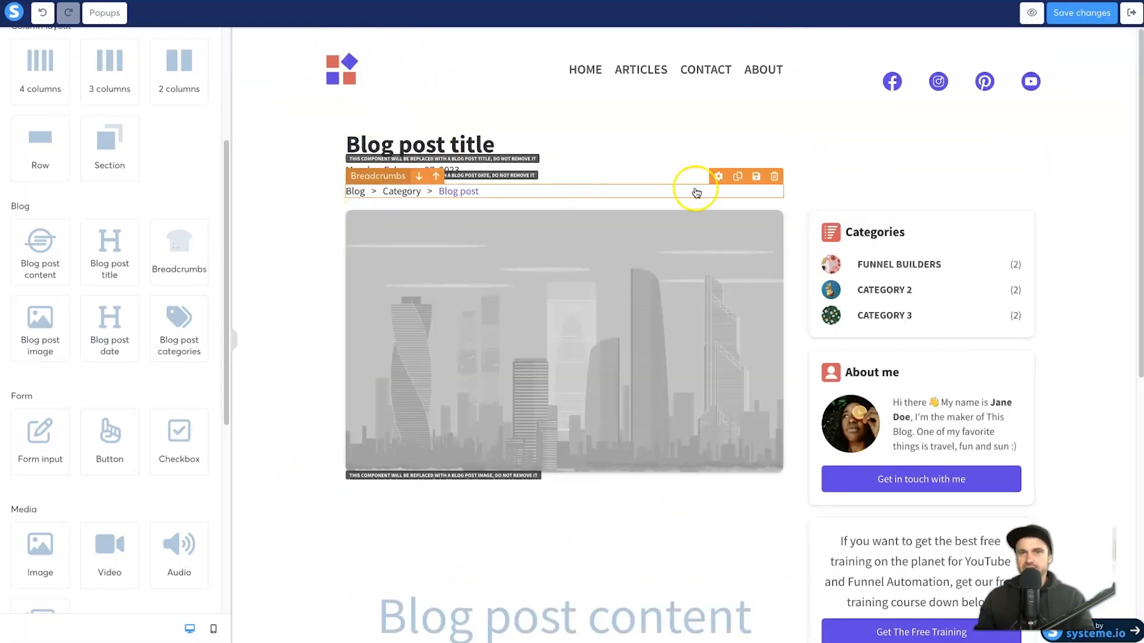
{"action": "scroll", "coordinate": [1106, 306], "scroll_direction": "down", "scroll_amount": 4}
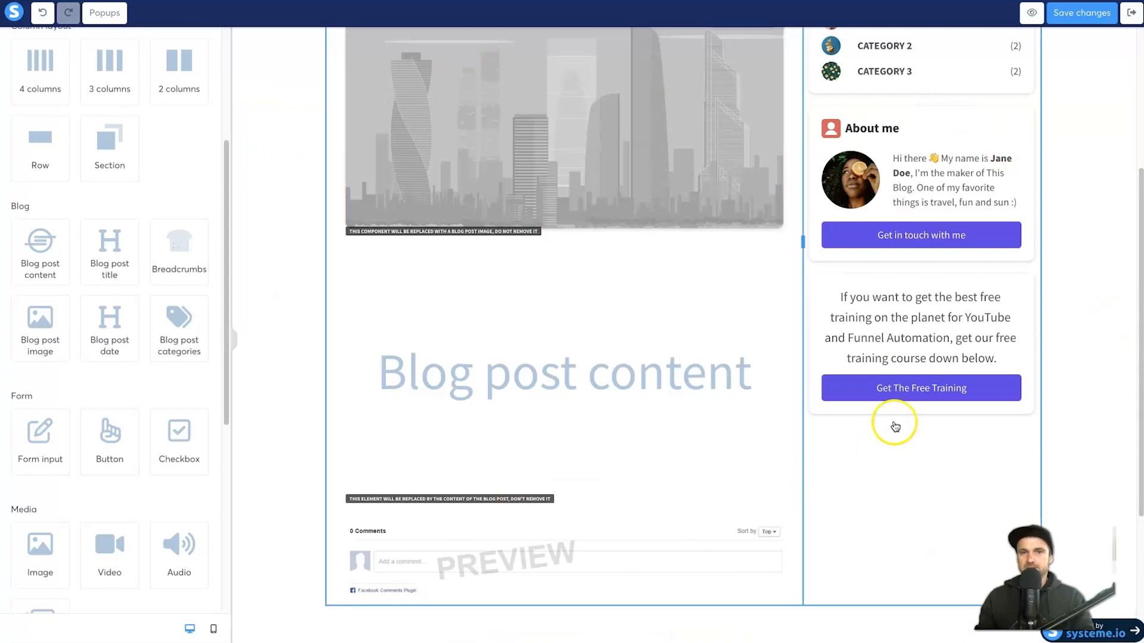
{"action": "scroll", "coordinate": [833, 429], "scroll_direction": "up", "scroll_amount": 3}
{"action": "scroll", "coordinate": [782, 417], "scroll_direction": "up", "scroll_amount": 1}
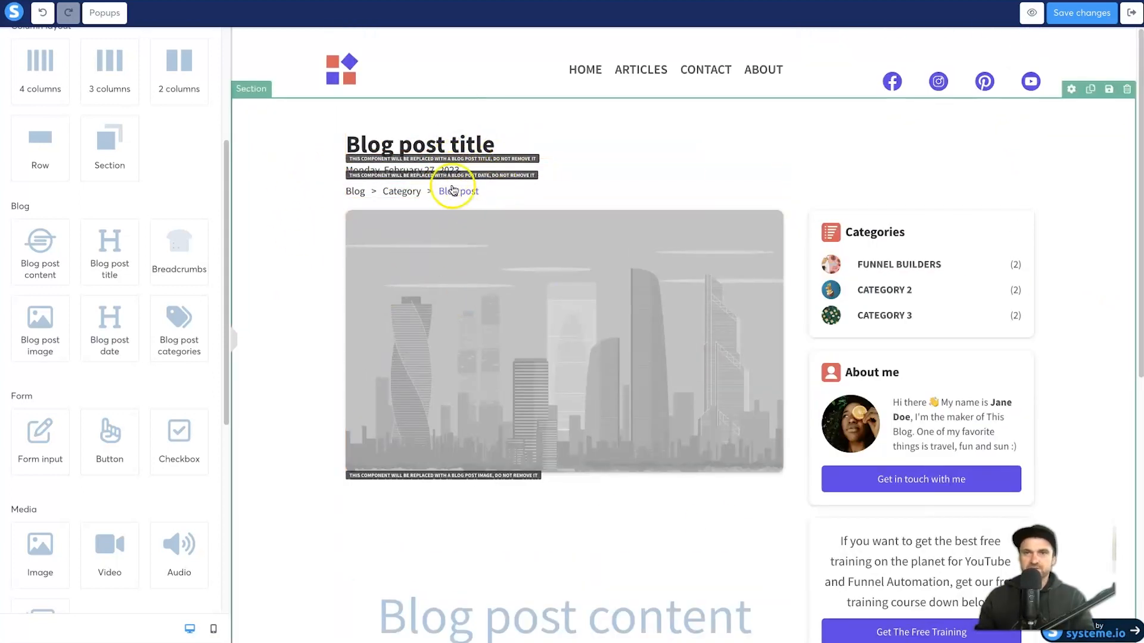
{"action": "scroll", "coordinate": [393, 524], "scroll_direction": "down", "scroll_amount": 5}
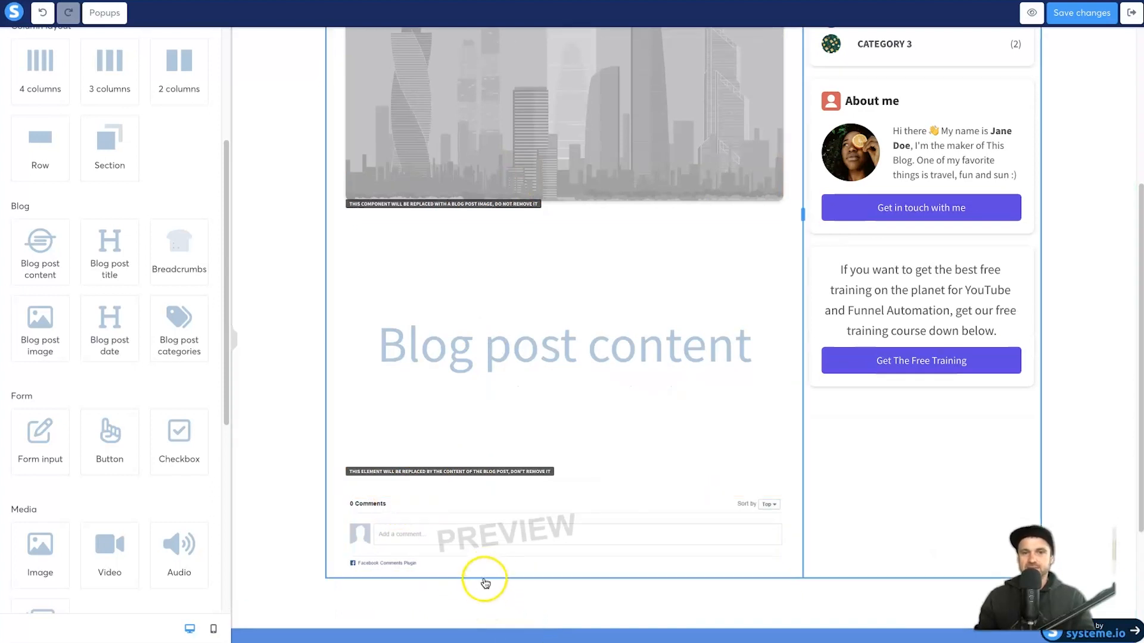
{"action": "scroll", "coordinate": [317, 523], "scroll_direction": "down", "scroll_amount": 3}
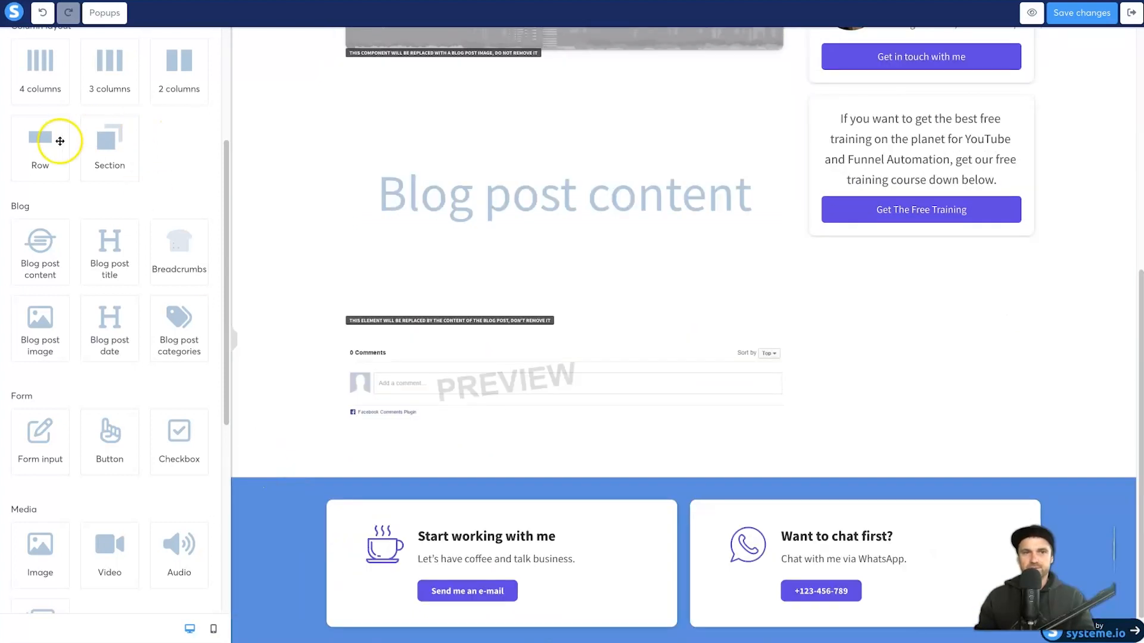
- Add a new section between the comments and the blue footer
{"action": "scroll", "coordinate": [78, 90], "scroll_direction": "up", "scroll_amount": 1}
{"action": "scroll", "coordinate": [90, 80], "scroll_direction": "up", "scroll_amount": 2}
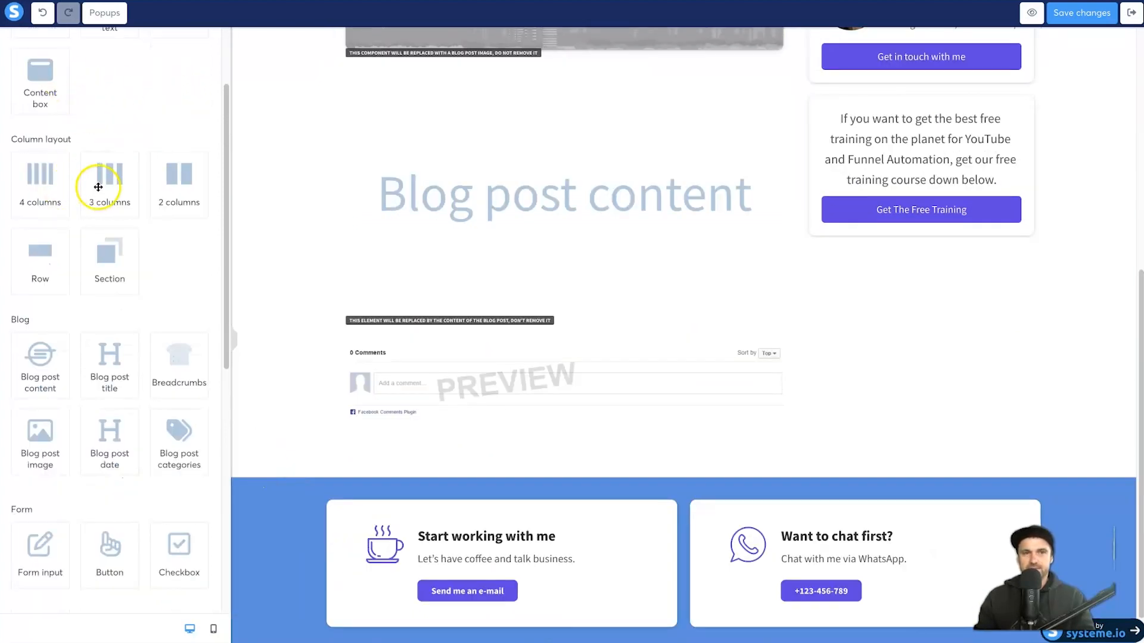
{"action": "scroll", "coordinate": [57, 120], "scroll_direction": "up", "scroll_amount": 2}
{"action": "left_click_drag", "start_coordinate": [84, 383], "coordinate": [456, 444]}
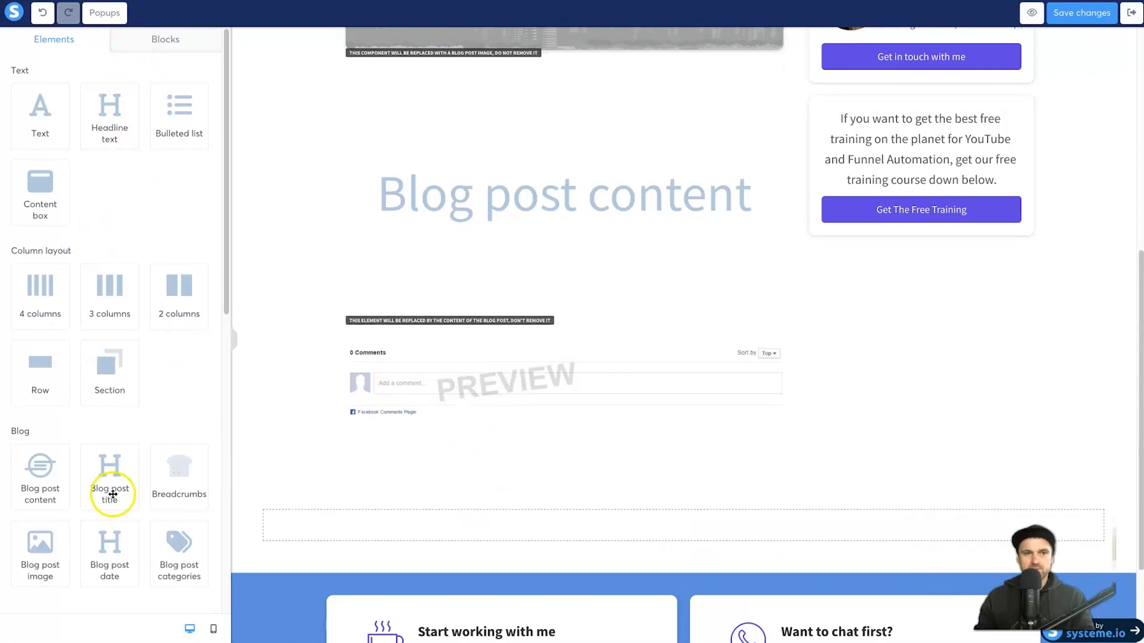
- Delete the empty section between the comments and the footer
{"action": "scroll", "coordinate": [112, 495], "scroll_direction": "down", "scroll_amount": 5}
{"action": "scroll", "coordinate": [112, 494], "scroll_direction": "up", "scroll_amount": 5}
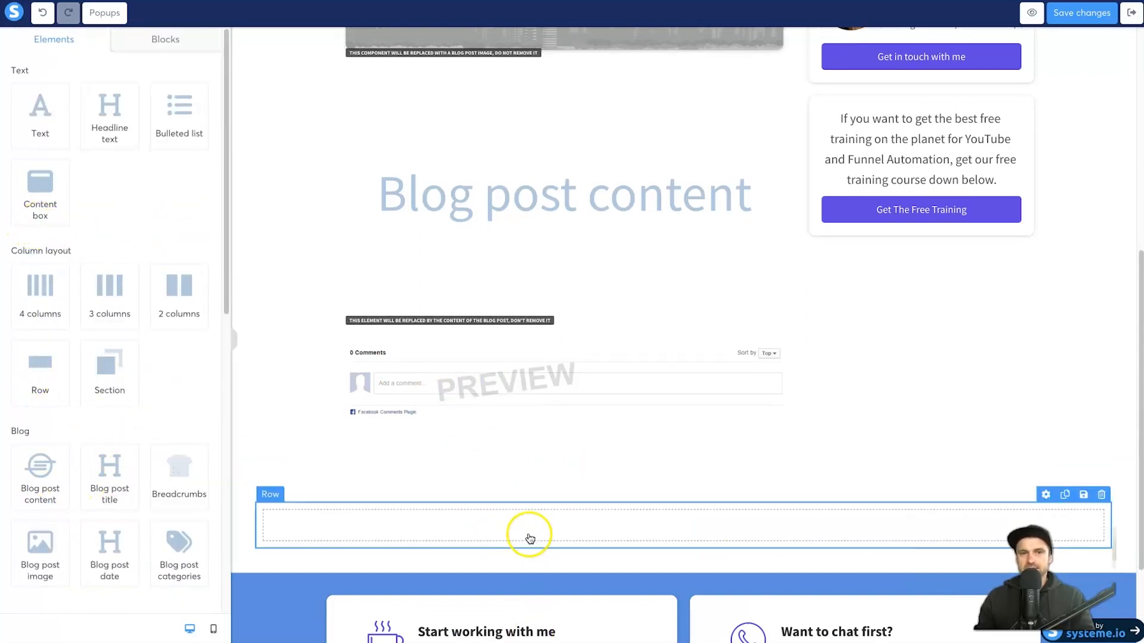
{"action": "mouse_move", "coordinate": [1098, 481]}
{"action": "left_click", "coordinate": [1132, 476]}
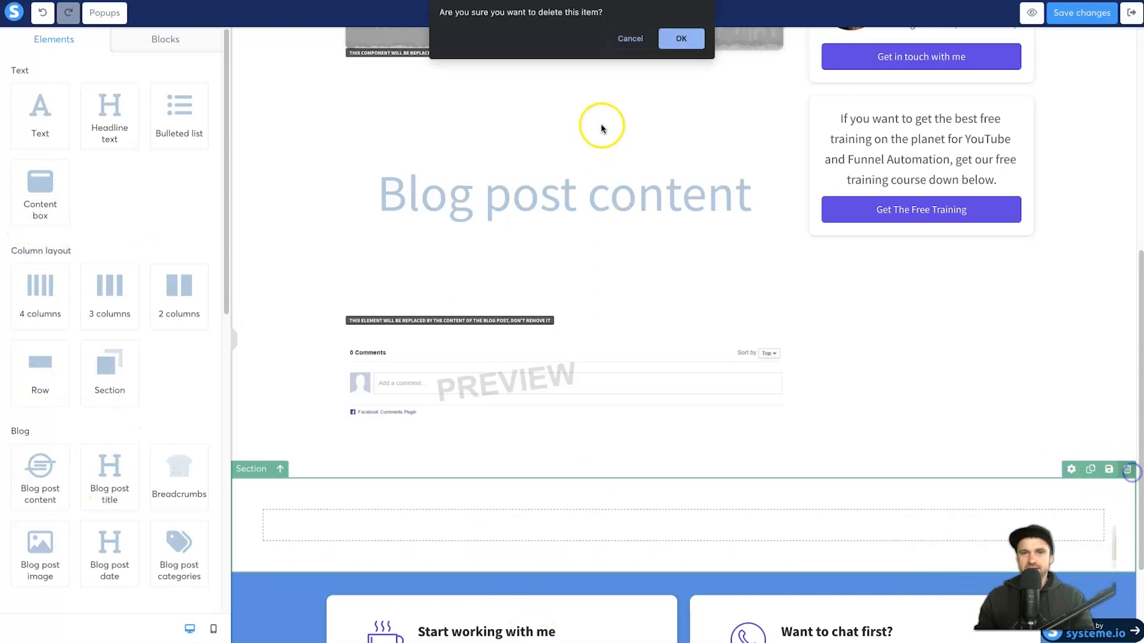
{"action": "left_click", "coordinate": [676, 39]}
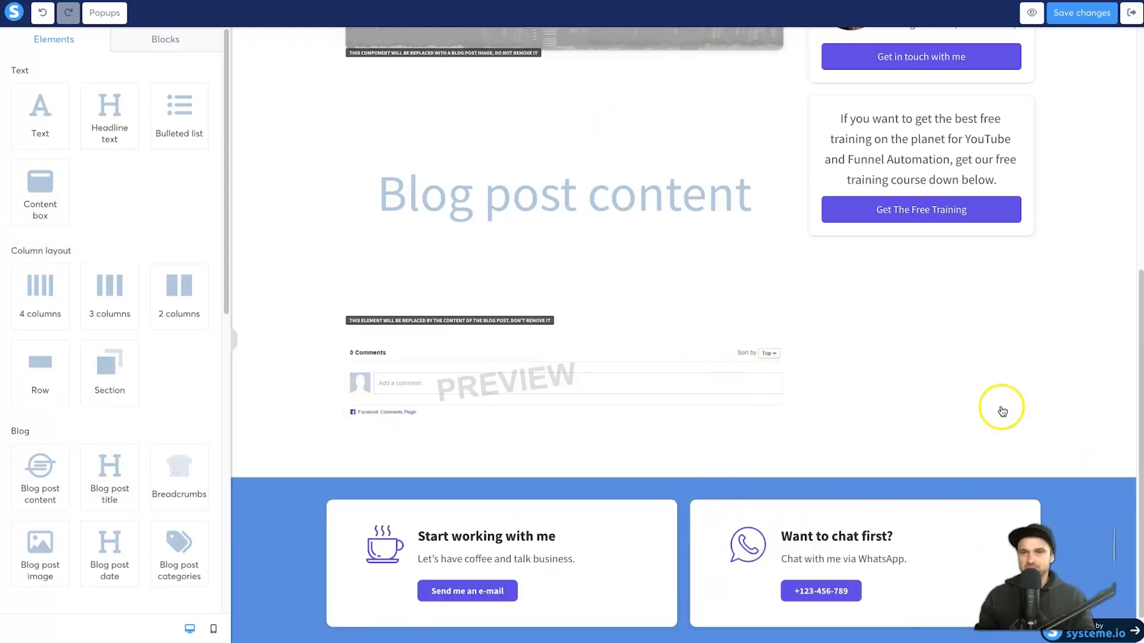
- Save the post layout and exit the editor to the list of blog posts
{"action": "left_click", "coordinate": [1068, 10]}
{"action": "left_click", "coordinate": [1133, 15]}
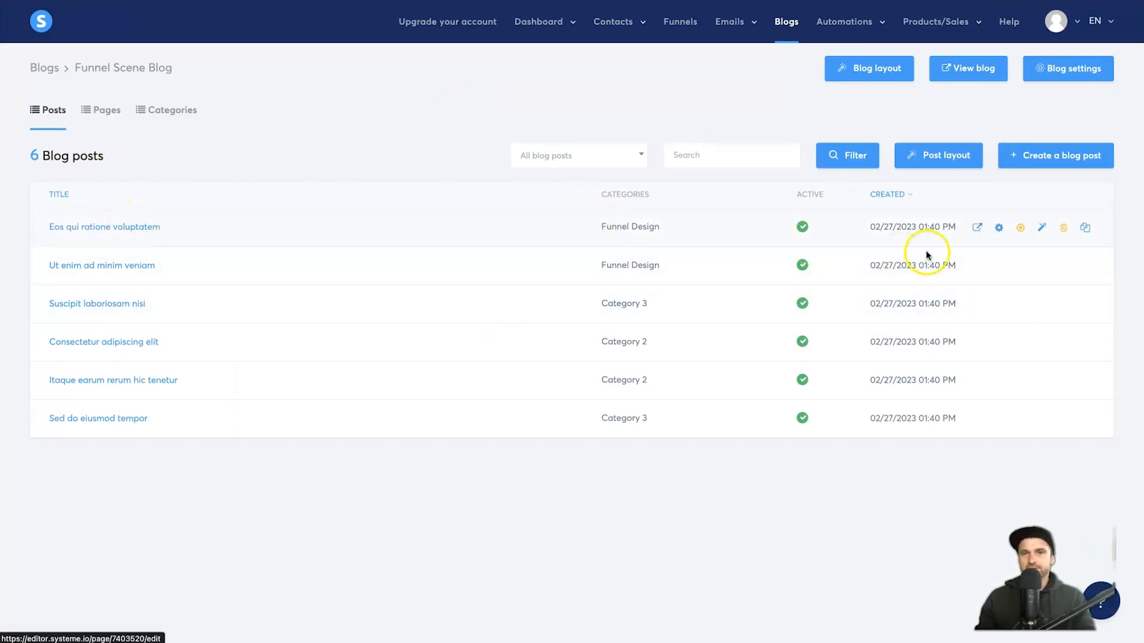
- Start a new blog post titled "This is an example Blog Post"
{"action": "left_click", "coordinate": [1041, 158]}
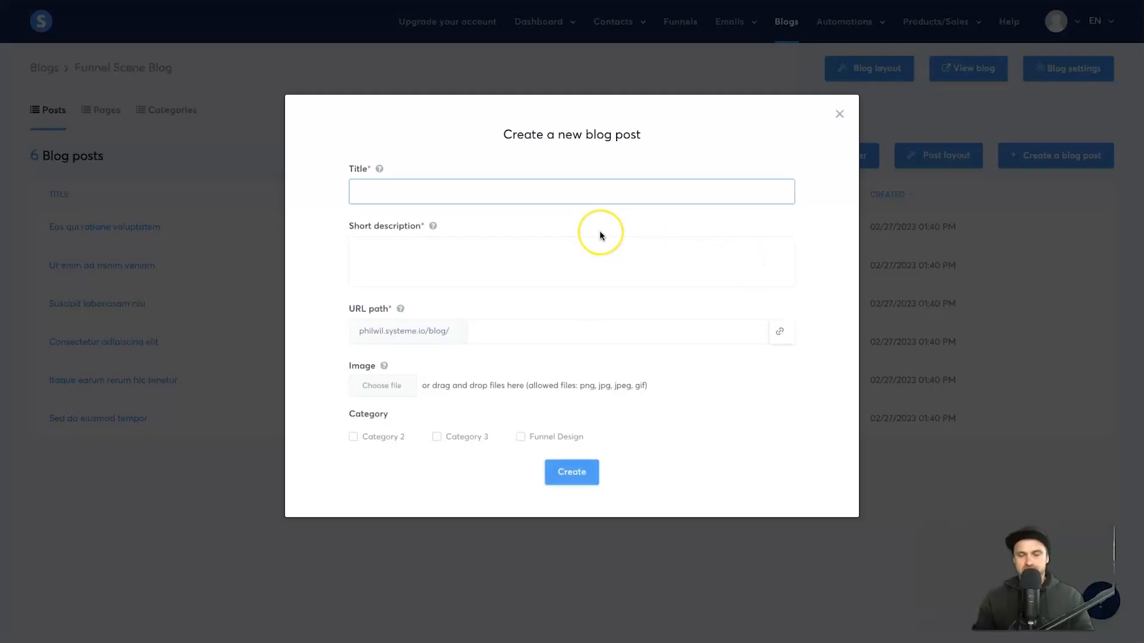
{"action": "type", "text": "This is an example Y"}
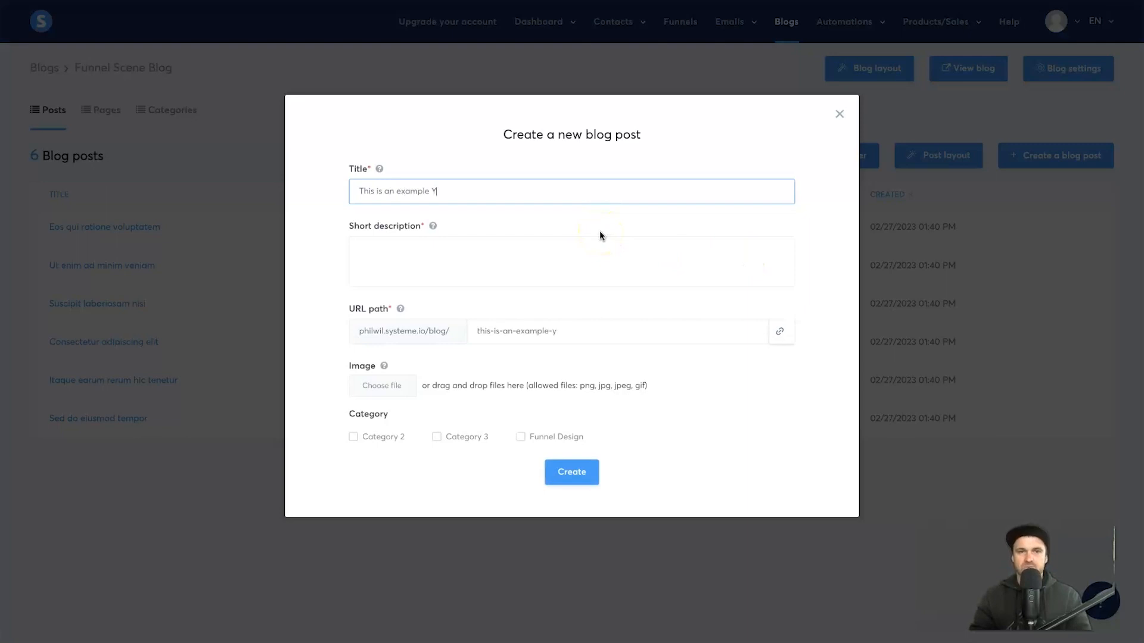
{"action": "key", "text": "BackSpace"}
{"action": "type", "text": "Blog Post"}
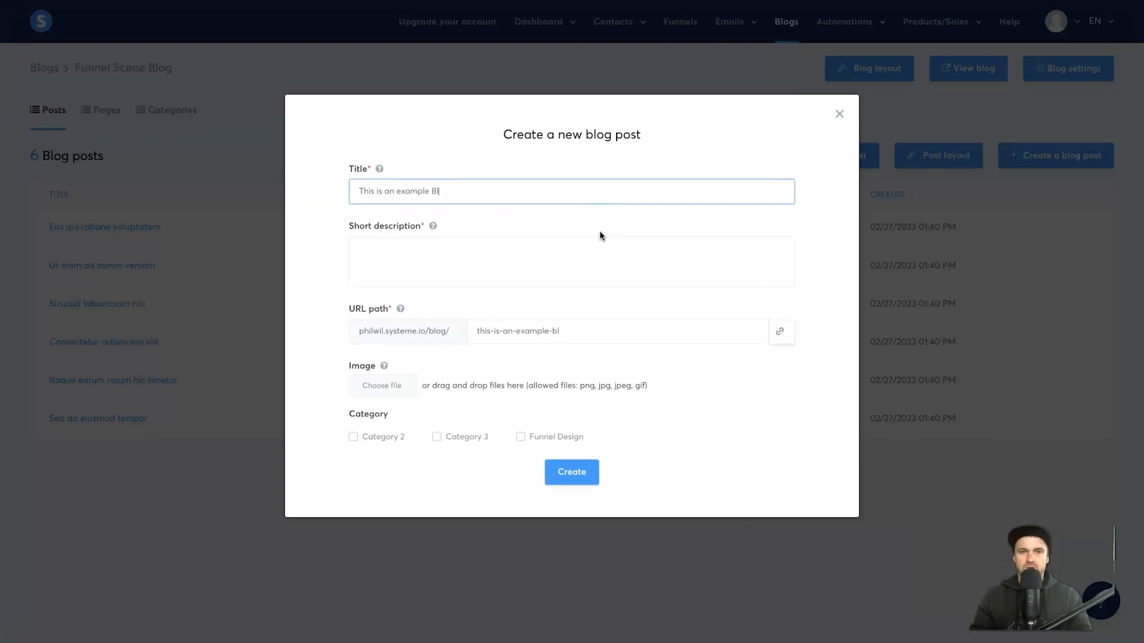
- Enter the short description "In this article, we'll cover the most important things when it comes to YouTube and marketing automation."
{"action": "left_click", "coordinate": [417, 239]}
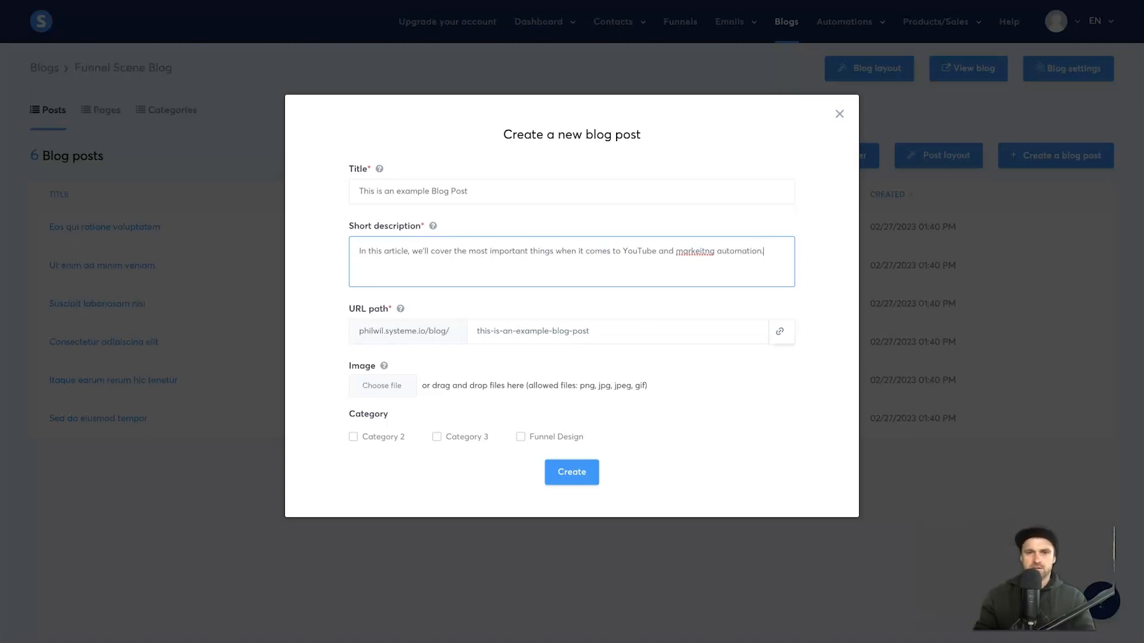
{"action": "right_click", "coordinate": [692, 251]}
{"action": "left_click", "coordinate": [727, 257]}
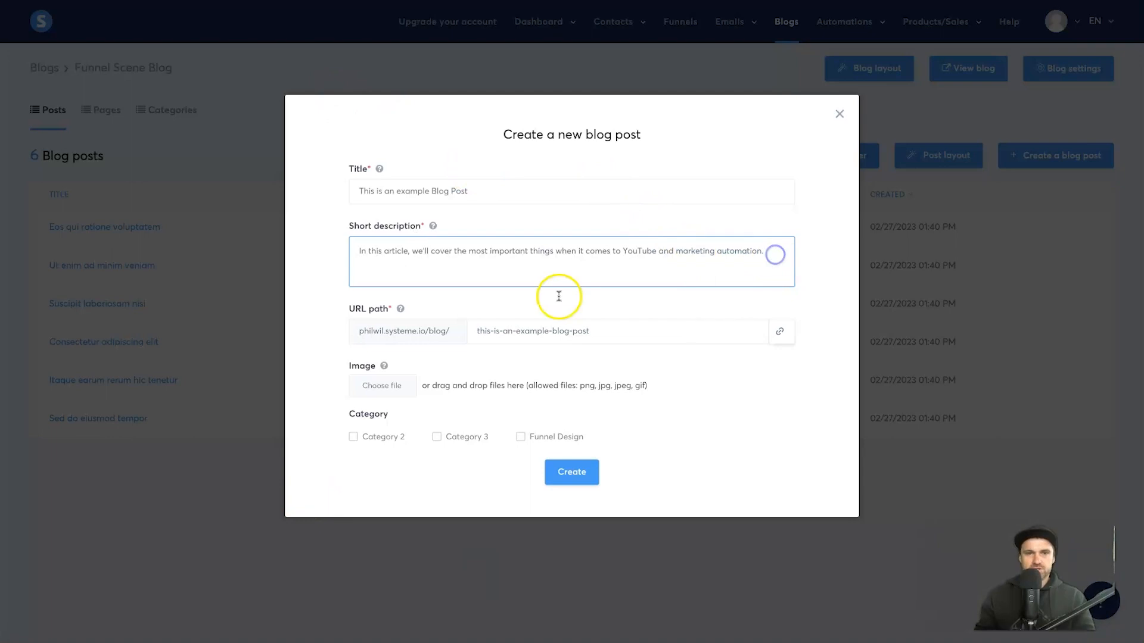
- Choose Systeme io Home.png as the post image and enlarge its crop to the full image height
{"action": "double_click", "coordinate": [380, 364]}
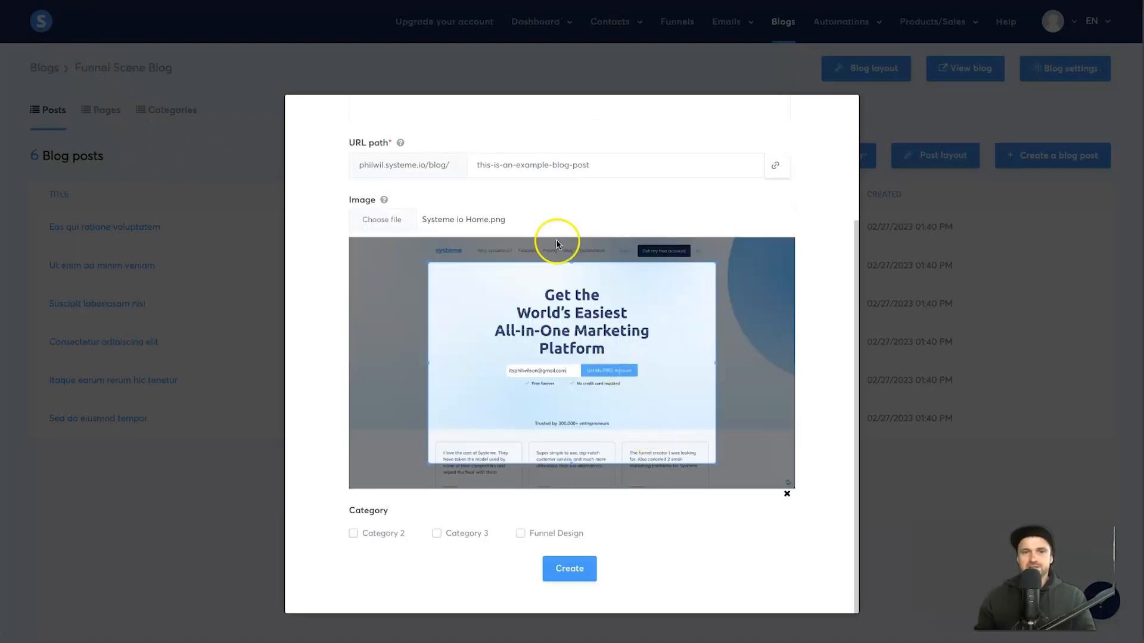
{"action": "left_click_drag", "start_coordinate": [430, 462], "coordinate": [317, 498]}
{"action": "left_click_drag", "start_coordinate": [411, 266], "coordinate": [345, 200]}
{"action": "left_click_drag", "start_coordinate": [756, 237], "coordinate": [352, 441]}
{"action": "left_click_drag", "start_coordinate": [651, 414], "coordinate": [633, 415]}
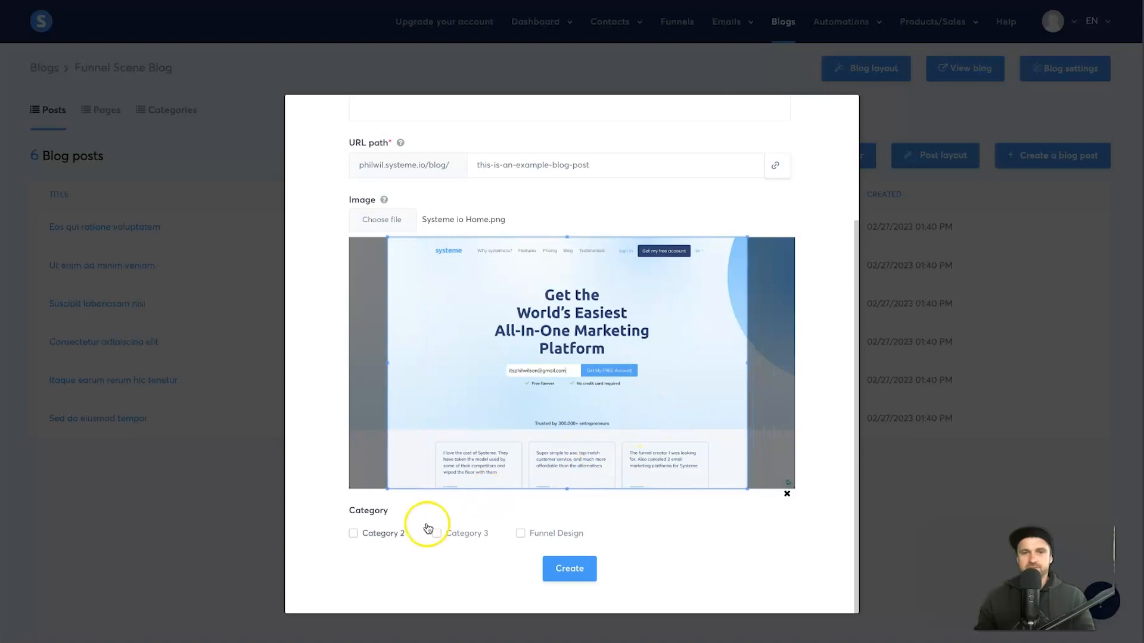
- Replace the post image with the fiery fantasy landscape and create the post in the Funnel Design category
{"action": "left_click", "coordinate": [583, 573]}
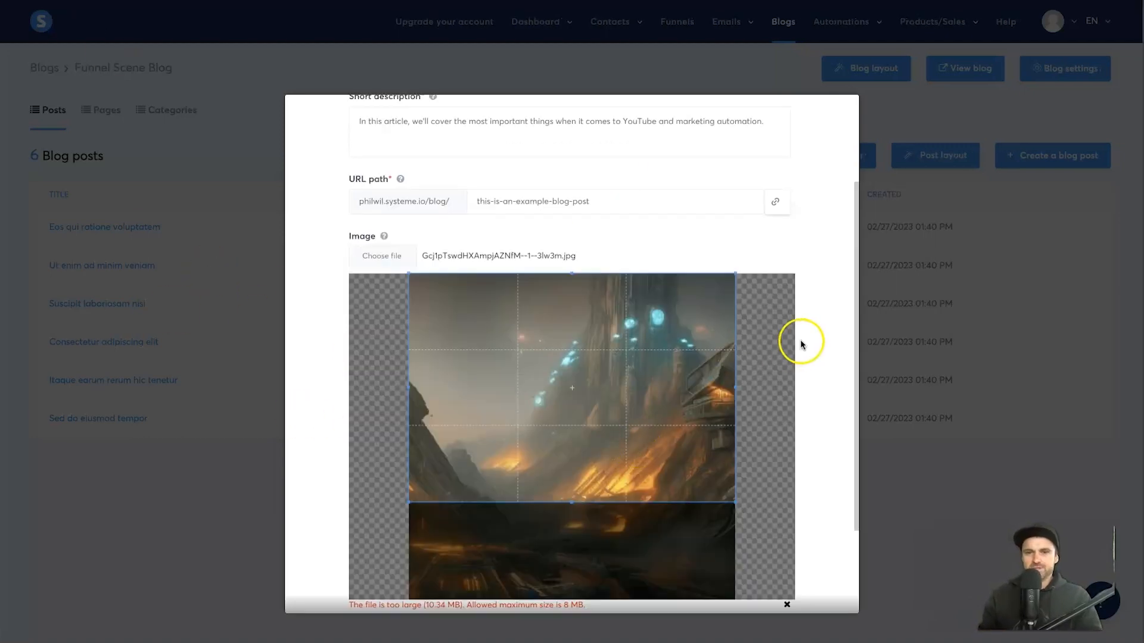
{"action": "scroll", "coordinate": [802, 352], "scroll_direction": "down", "scroll_amount": 3}
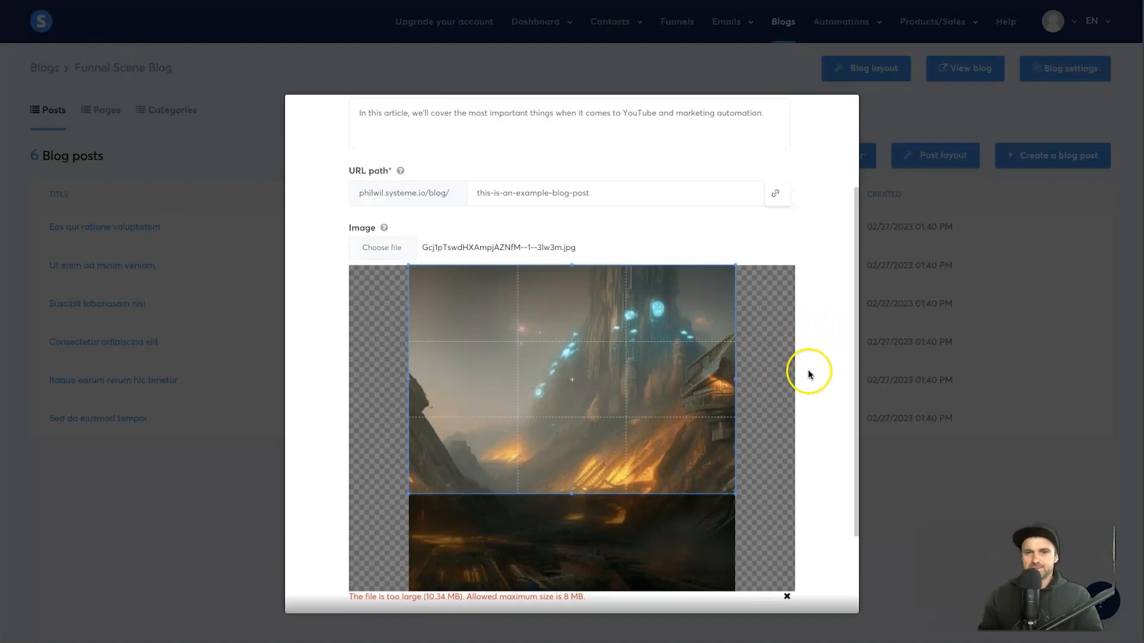
{"action": "left_click", "coordinate": [573, 567]}
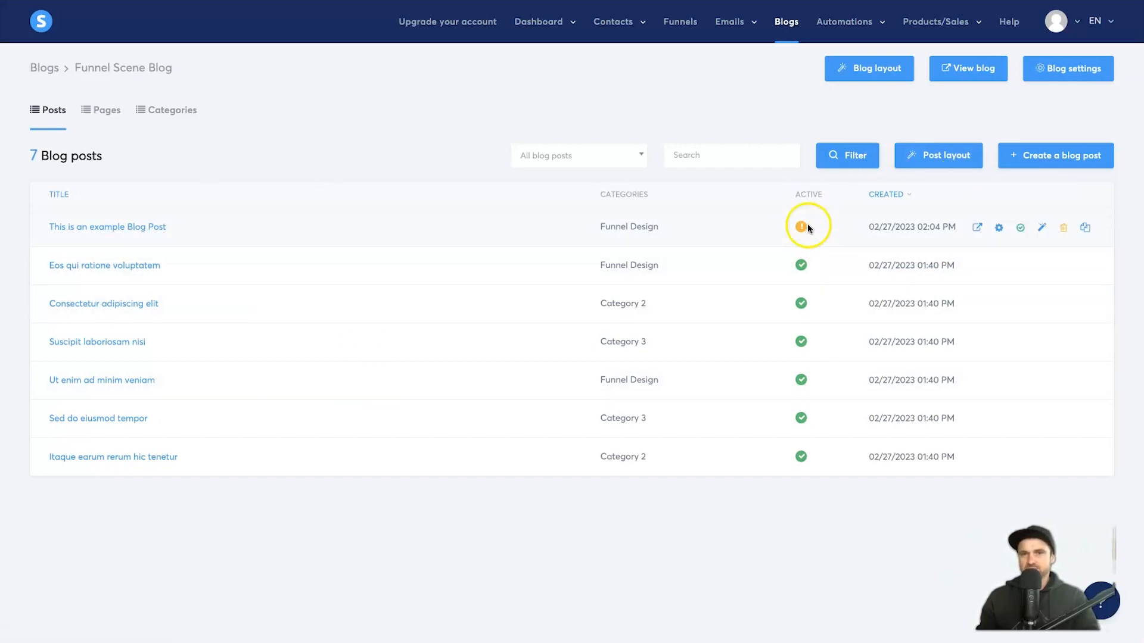
- Open the example blog post in the editor and review its image, empty content area and sidebar
{"action": "left_click", "coordinate": [133, 229]}
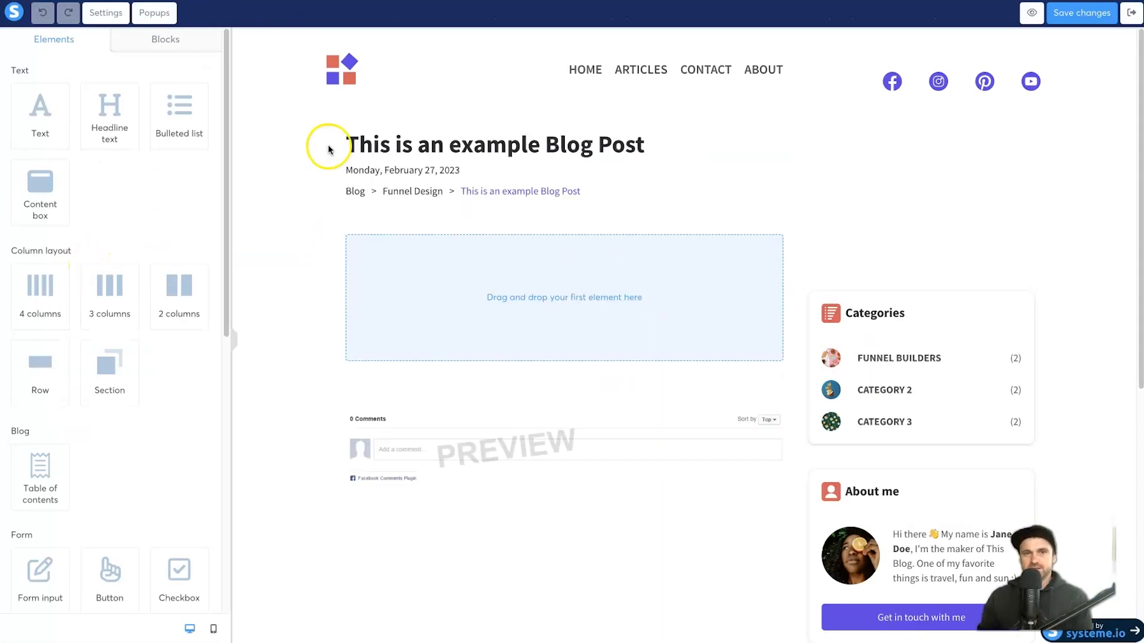
{"action": "scroll", "coordinate": [548, 304], "scroll_direction": "down", "scroll_amount": 4}
{"action": "scroll", "coordinate": [571, 290], "scroll_direction": "down", "scroll_amount": 4}
{"action": "scroll", "coordinate": [544, 332], "scroll_direction": "up", "scroll_amount": 7}
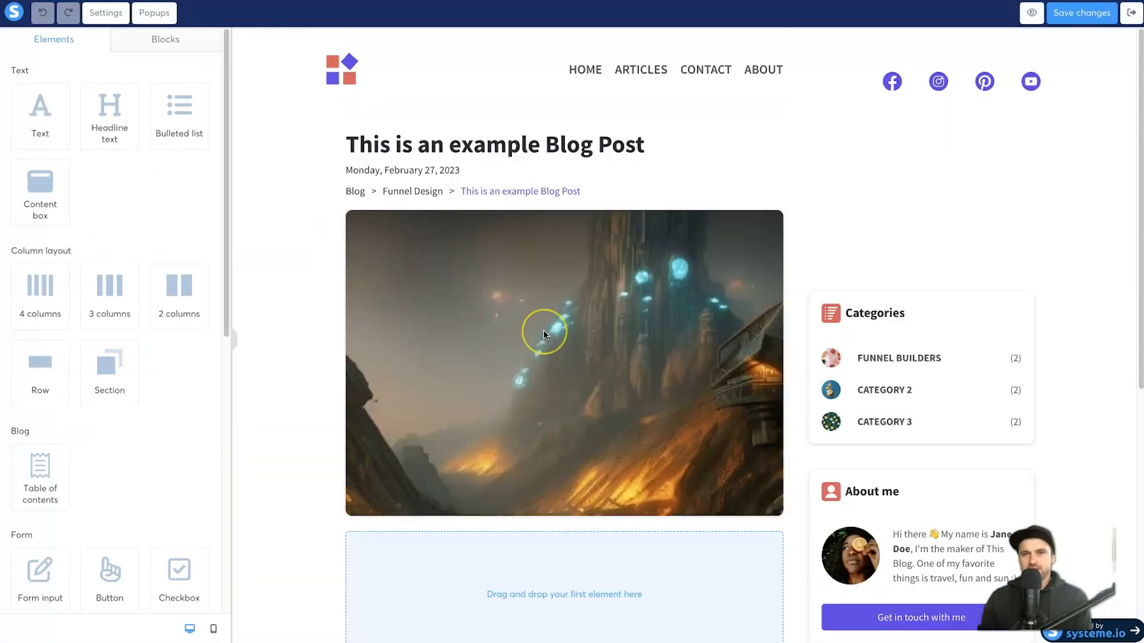
{"action": "scroll", "coordinate": [543, 333], "scroll_direction": "down", "scroll_amount": 4}
{"action": "scroll", "coordinate": [543, 335], "scroll_direction": "down", "scroll_amount": 1}
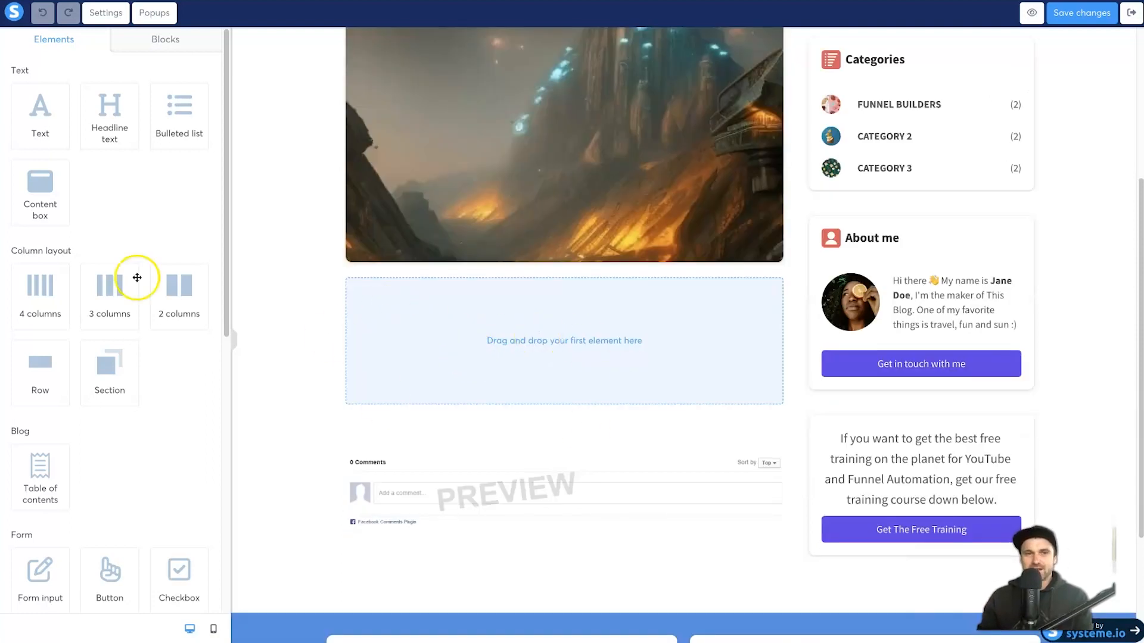
- Add a text element to the empty content area below the post image and left-align it
{"action": "left_click_drag", "start_coordinate": [39, 111], "coordinate": [530, 314]}
{"action": "double_click", "coordinate": [529, 314]}
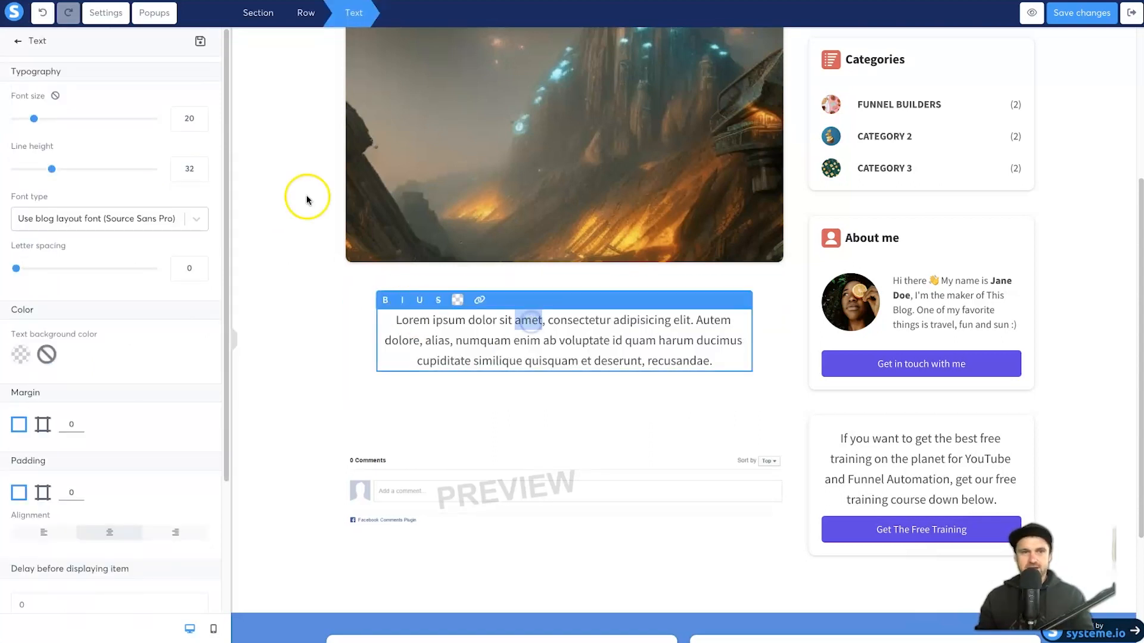
{"action": "left_click", "coordinate": [41, 531]}
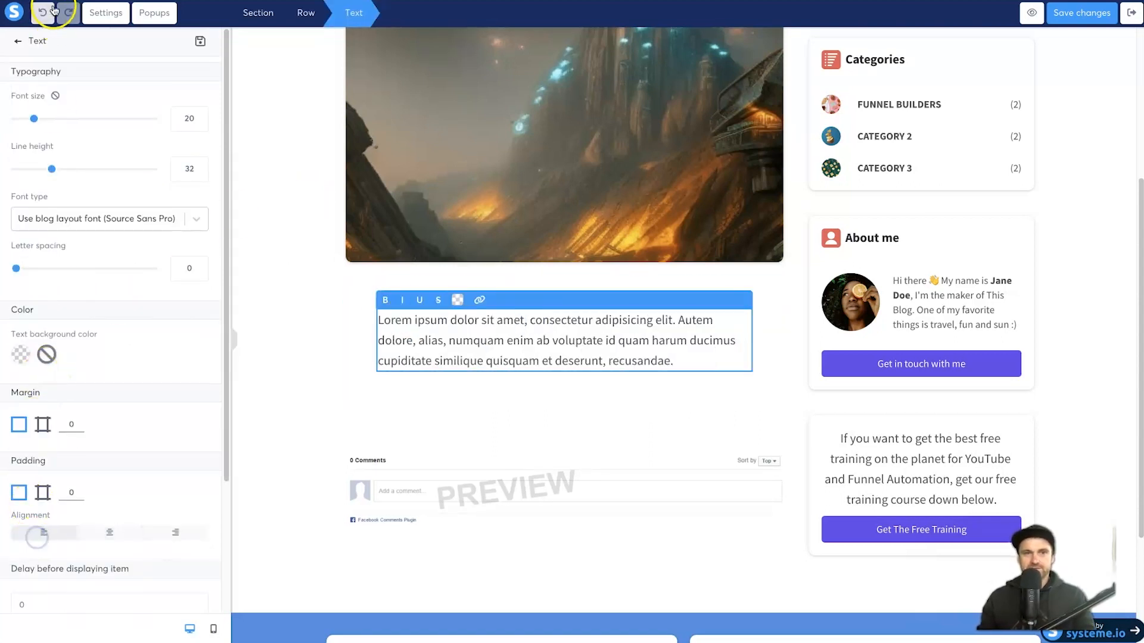
- Set the top, bottom and left/right padding of the section around the new text to 0
{"action": "scroll", "coordinate": [126, 415], "scroll_direction": "down", "scroll_amount": 2}
{"action": "scroll", "coordinate": [126, 415], "scroll_direction": "down", "scroll_amount": 1}
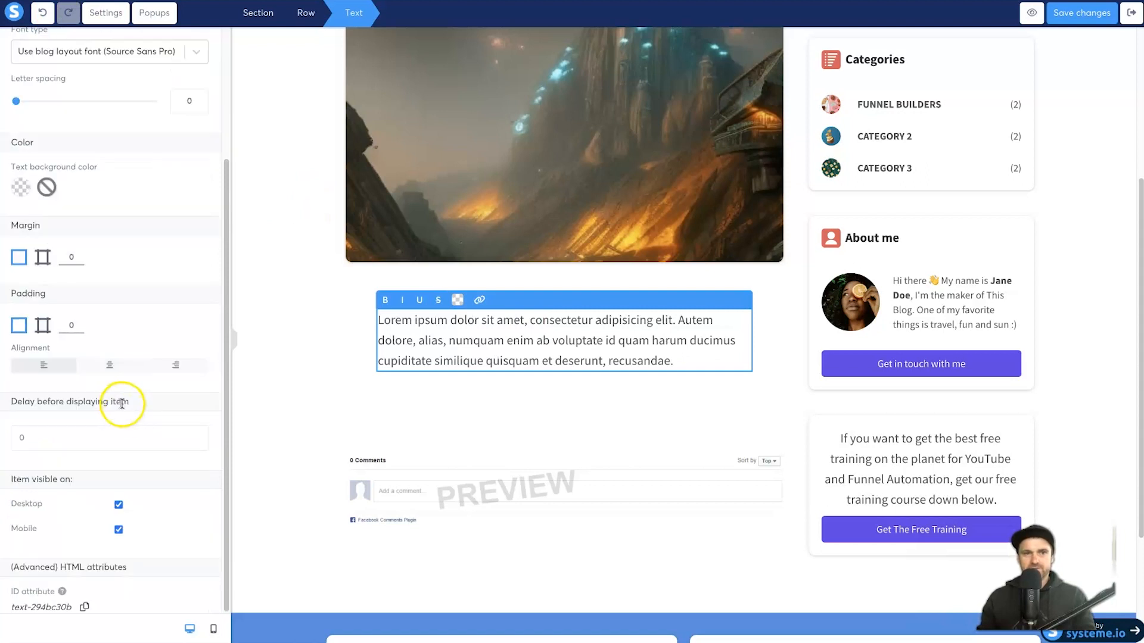
{"action": "left_click", "coordinate": [366, 299]}
{"action": "left_click", "coordinate": [405, 299]}
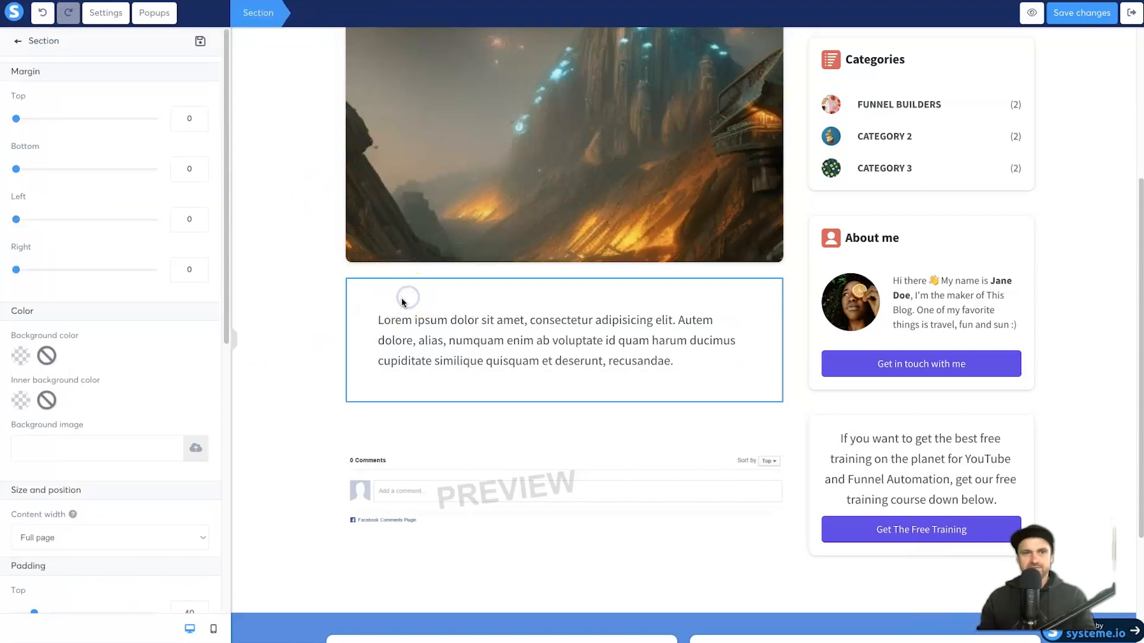
{"action": "scroll", "coordinate": [220, 427], "scroll_direction": "down", "scroll_amount": 5}
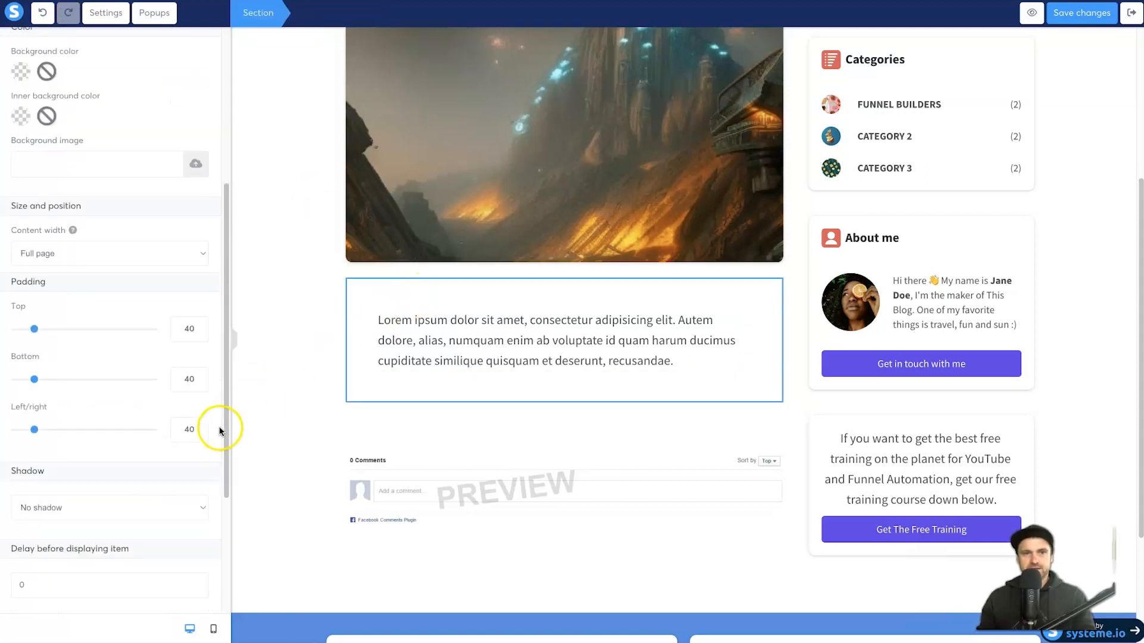
{"action": "left_click", "coordinate": [339, 334]}
{"action": "left_click", "coordinate": [355, 294]}
{"action": "scroll", "coordinate": [133, 449], "scroll_direction": "down", "scroll_amount": 3}
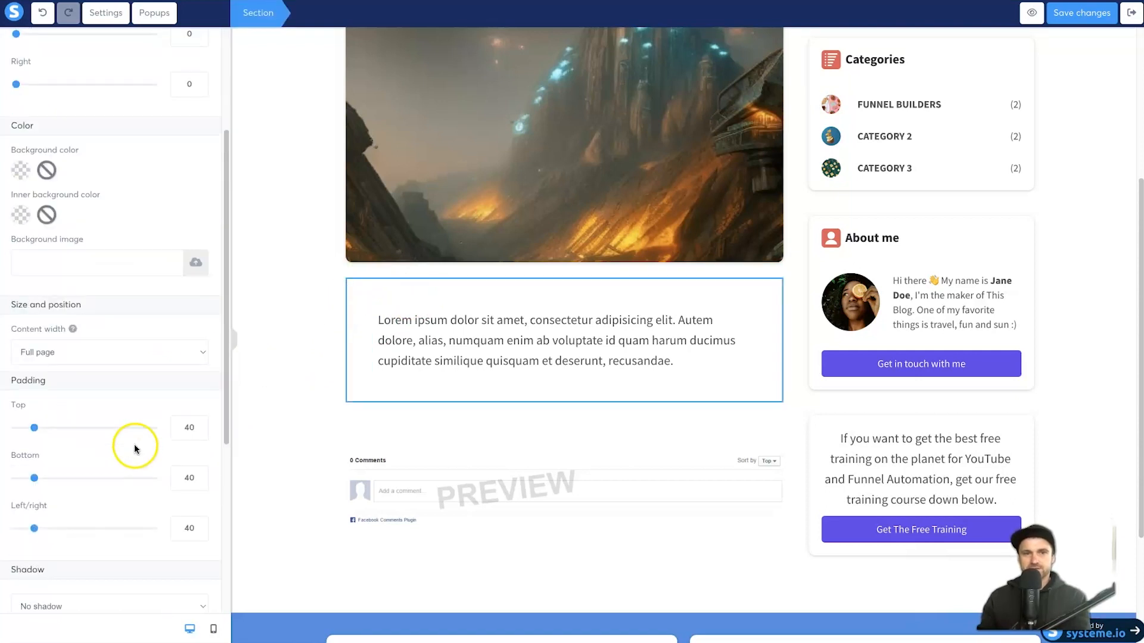
{"action": "double_click", "coordinate": [185, 429]}
{"action": "type", "text": "0"}
{"action": "double_click", "coordinate": [185, 476]}
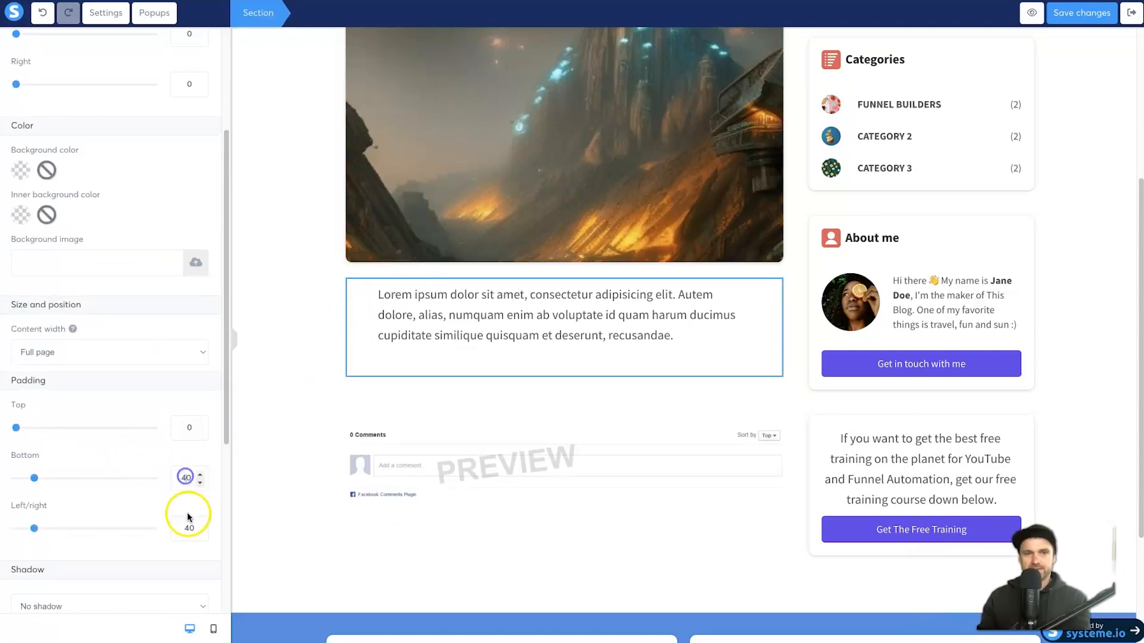
{"action": "type", "text": "0"}
{"action": "double_click", "coordinate": [186, 526]}
{"action": "type", "text": "0"}
{"action": "left_click", "coordinate": [375, 391]}
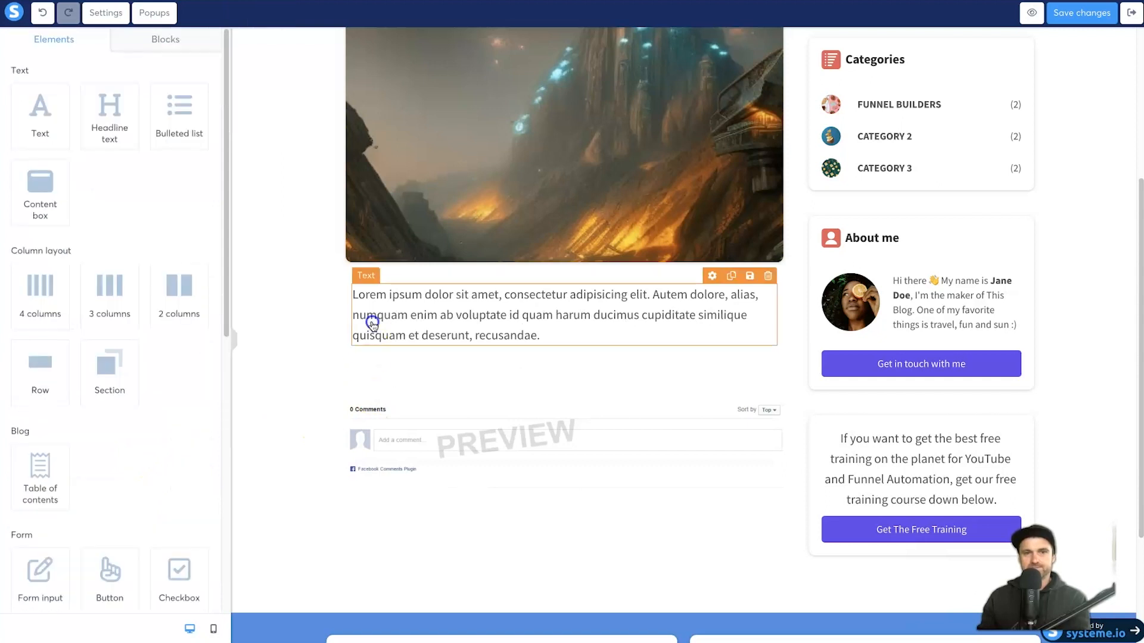
- Copy the lorem ipsum paragraph in the text element and paste it three times below, adding a blank line at the end
{"action": "double_click", "coordinate": [377, 310]}
{"action": "triple_click", "coordinate": [377, 309]}
{"action": "left_click", "coordinate": [563, 339]}
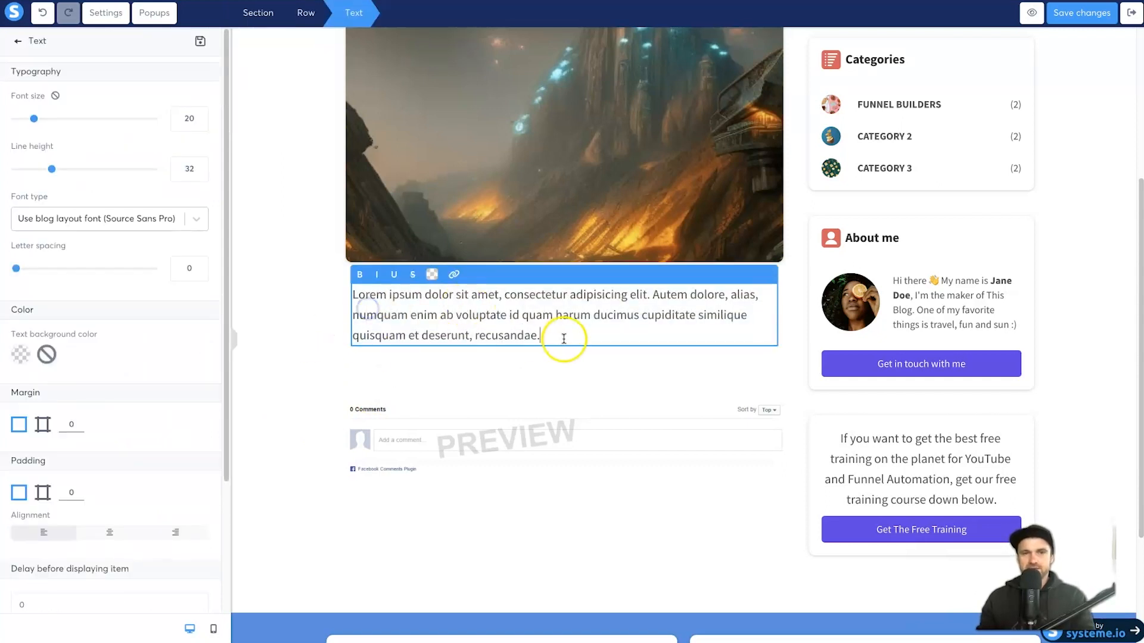
{"action": "left_click_drag", "start_coordinate": [551, 338], "coordinate": [328, 293]}
{"action": "key", "text": "ctrl+c"}
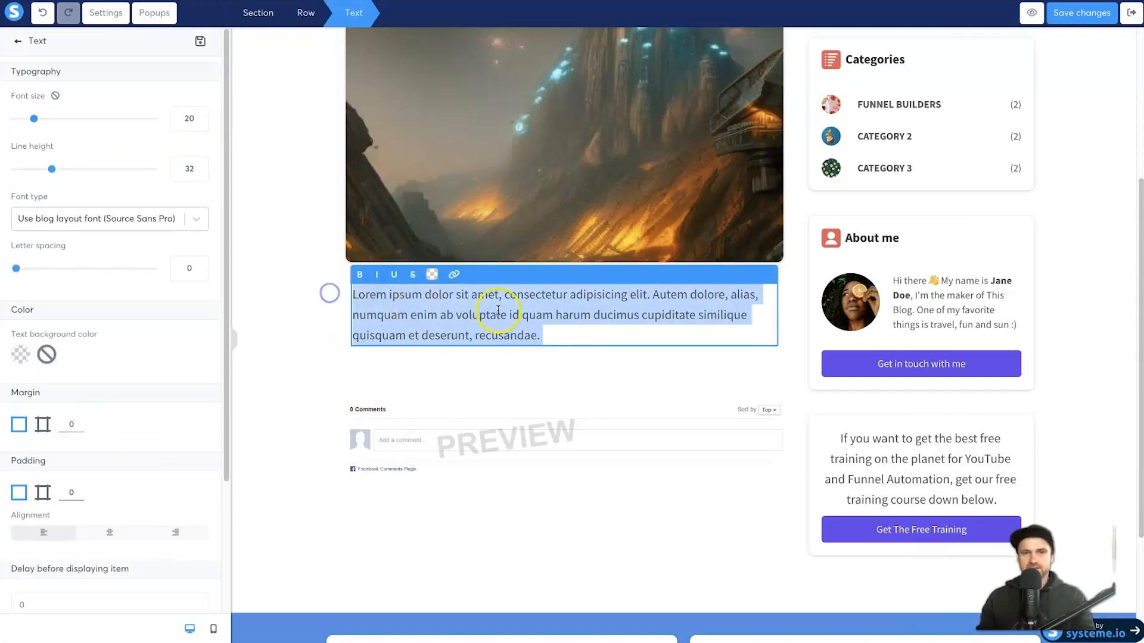
{"action": "left_click", "coordinate": [559, 330]}
{"action": "key", "text": "Return"}
{"action": "key", "text": "ctrl+v"}
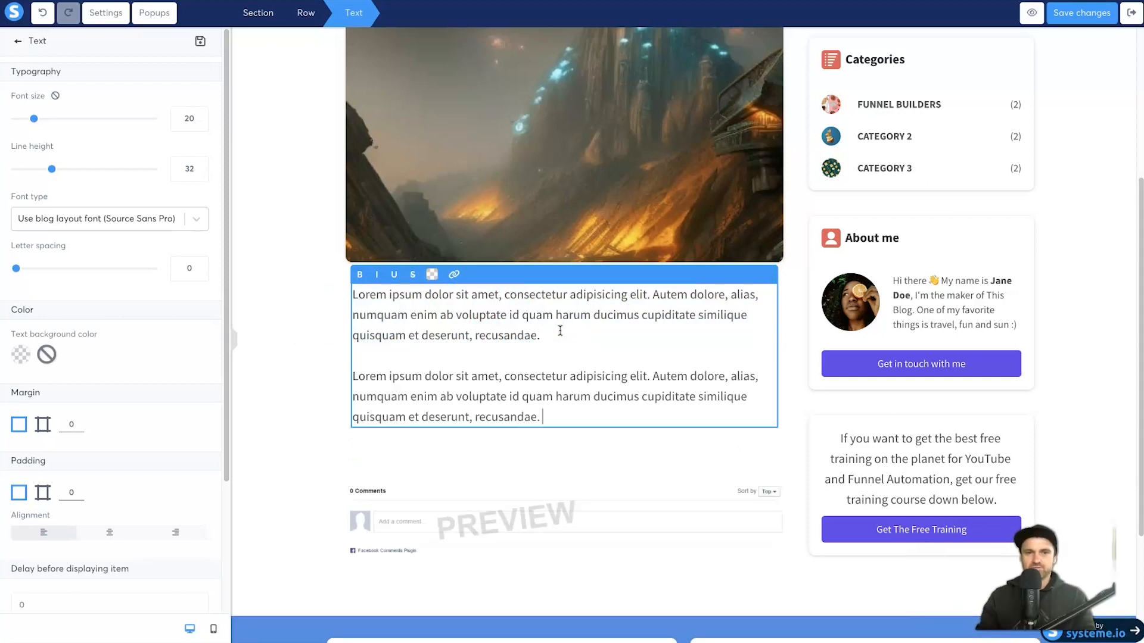
{"action": "key", "text": "Return"}
{"action": "key", "text": "ctrl+v"}
{"action": "key", "text": "Return"}
{"action": "key", "text": "ctrl+v"}
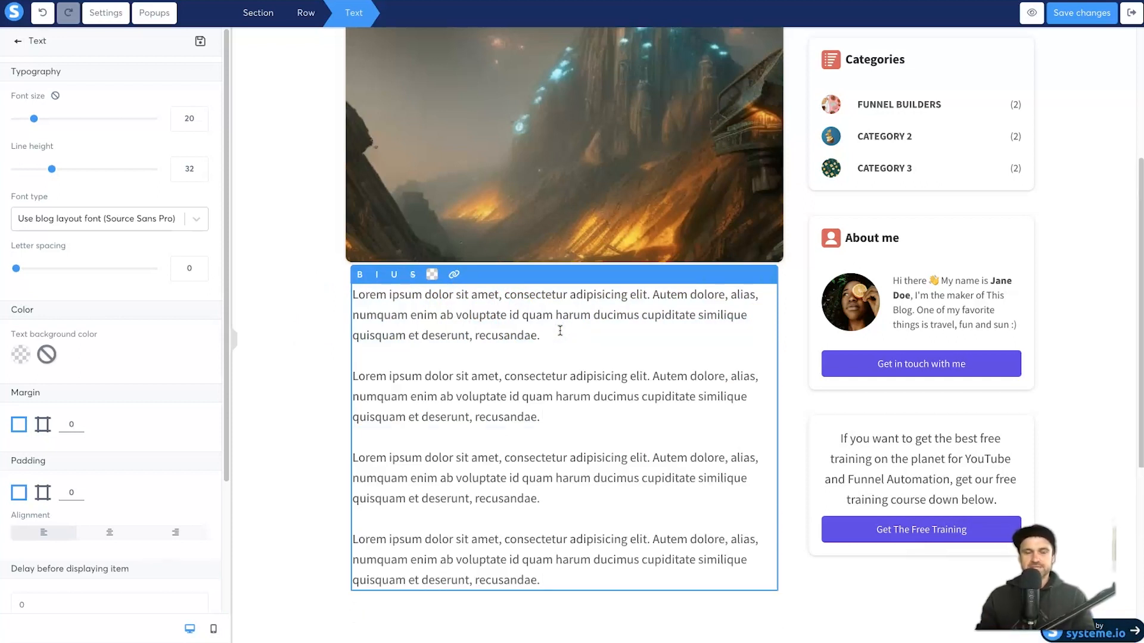
{"action": "key", "text": "Return"}
{"action": "scroll", "coordinate": [134, 399], "scroll_direction": "down", "scroll_amount": 3}
{"action": "scroll", "coordinate": [134, 399], "scroll_direction": "up", "scroll_amount": 3}
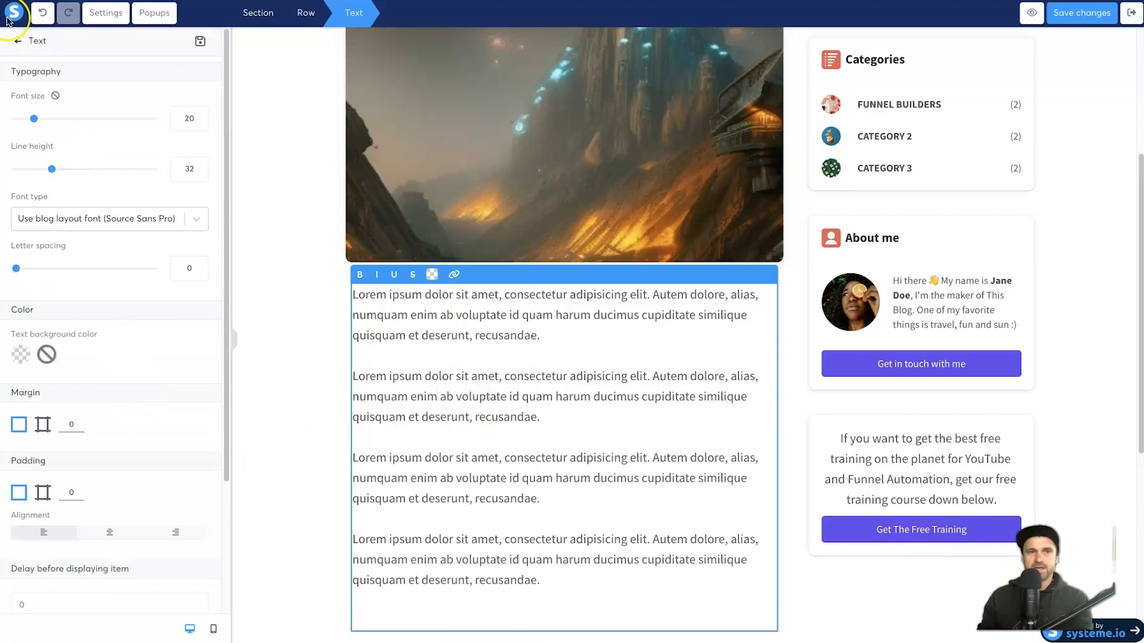
- Add a left-aligned H2 headline below the paragraphs reading "This is a heading 2"
{"action": "left_click", "coordinate": [21, 47]}
{"action": "left_click_drag", "start_coordinate": [110, 117], "coordinate": [492, 596]}
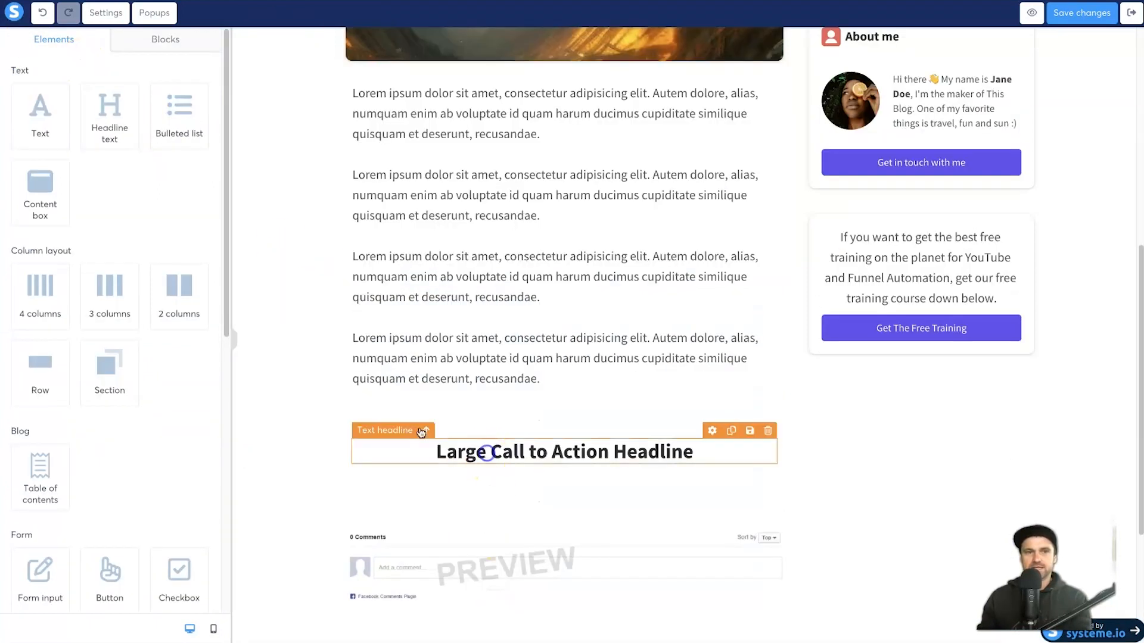
{"action": "left_click", "coordinate": [490, 451]}
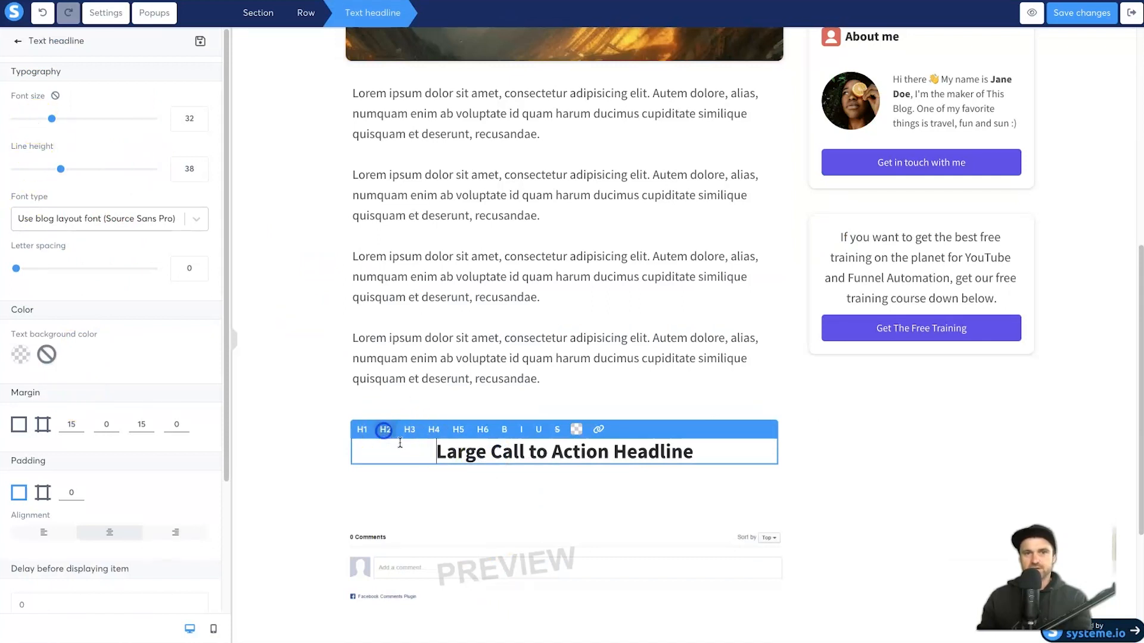
{"action": "left_click", "coordinate": [47, 532]}
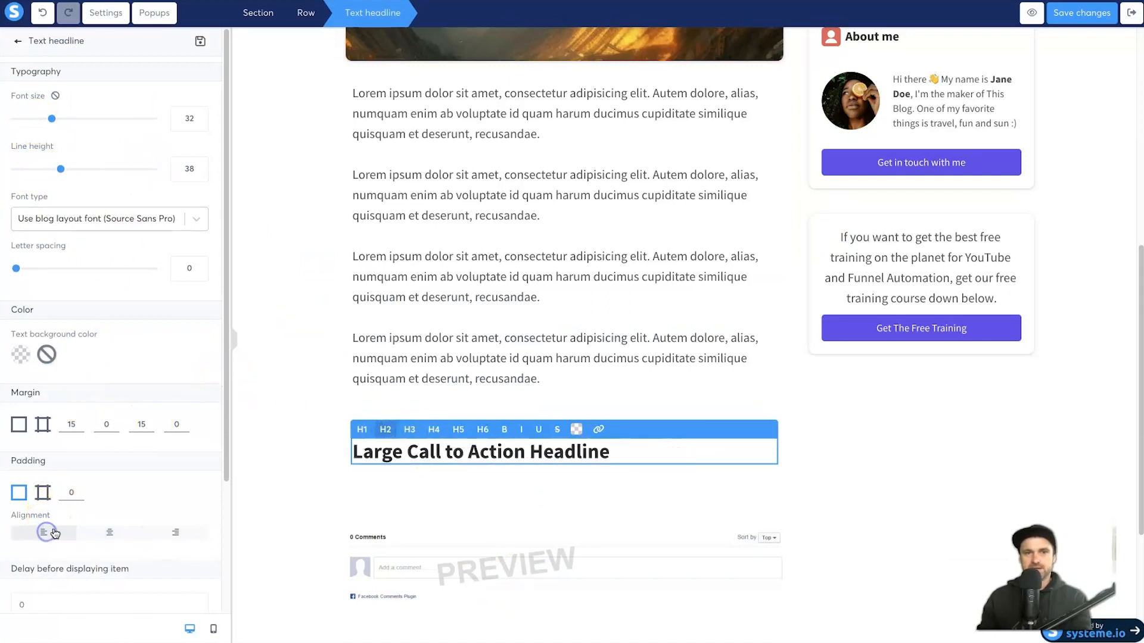
{"action": "triple_click", "coordinate": [551, 451]}
{"action": "type", "text": "R"}
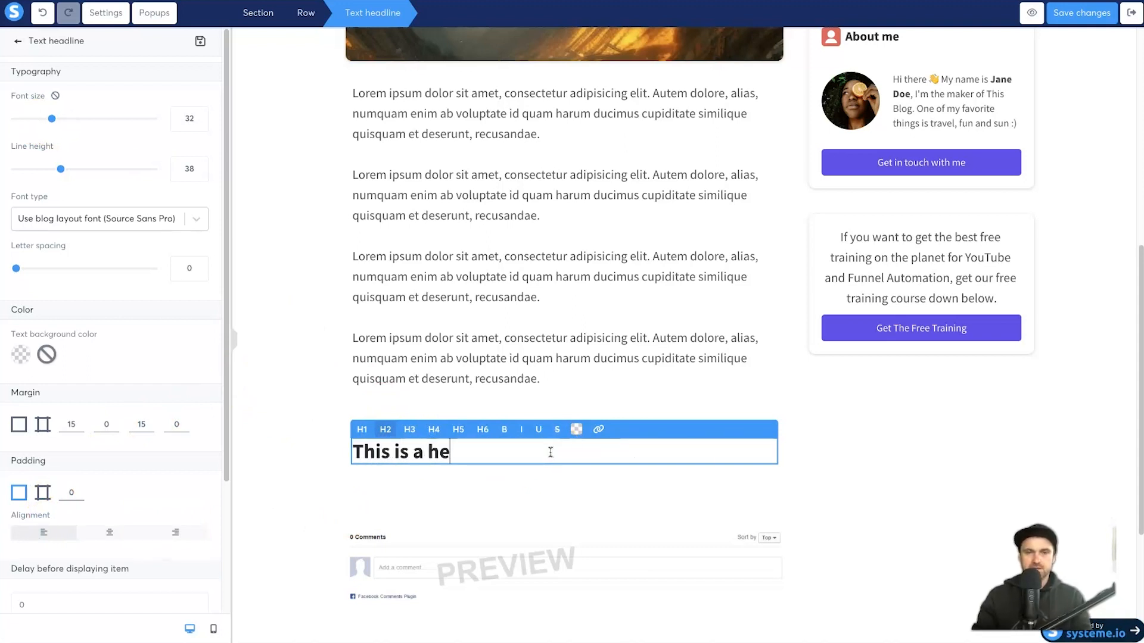
{"action": "type", "text": "2"}
- Remove the trailing blank line between the last paragraph and the heading
{"action": "left_click", "coordinate": [580, 393]}
{"action": "left_click", "coordinate": [546, 405]}
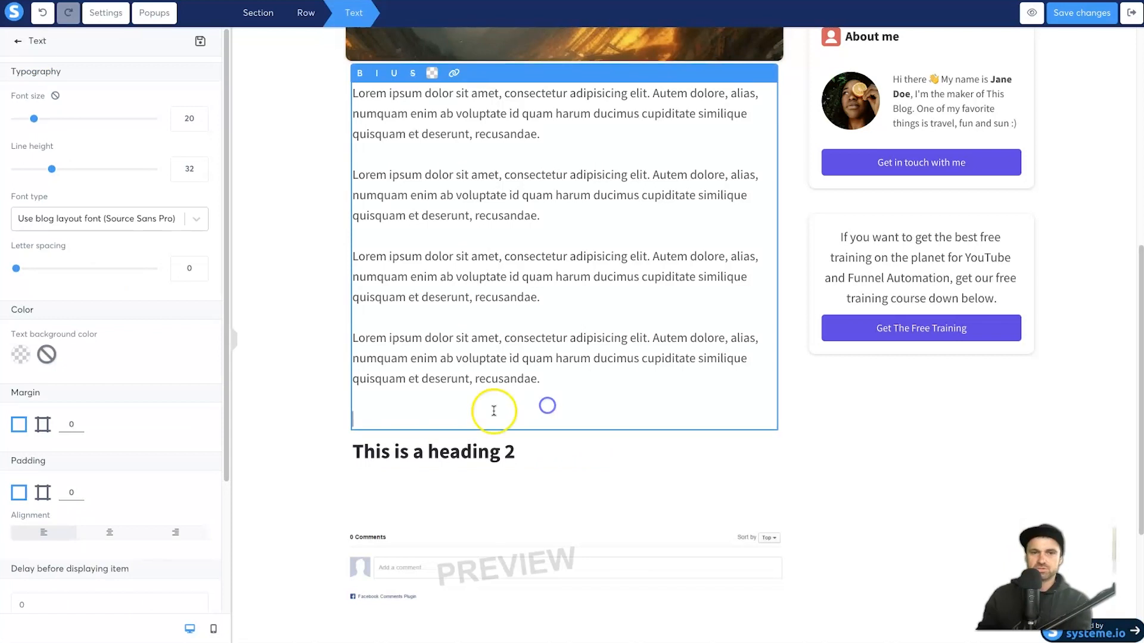
{"action": "key", "text": "BackSpace"}
{"action": "key", "text": "BackSpace"}
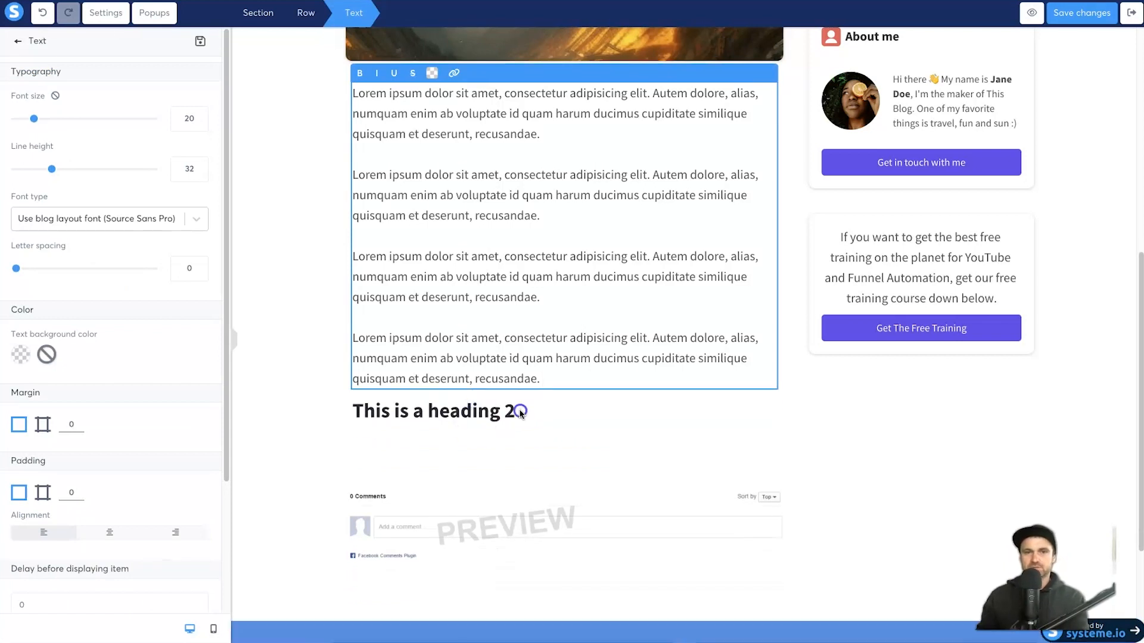
{"action": "left_click", "coordinate": [520, 411]}
- Duplicate the four-paragraph text block and the heading, placing the text copy under the first heading and the heading copy below it
{"action": "left_click", "coordinate": [731, 74]}
{"action": "left_click_drag", "start_coordinate": [712, 75], "coordinate": [612, 396]}
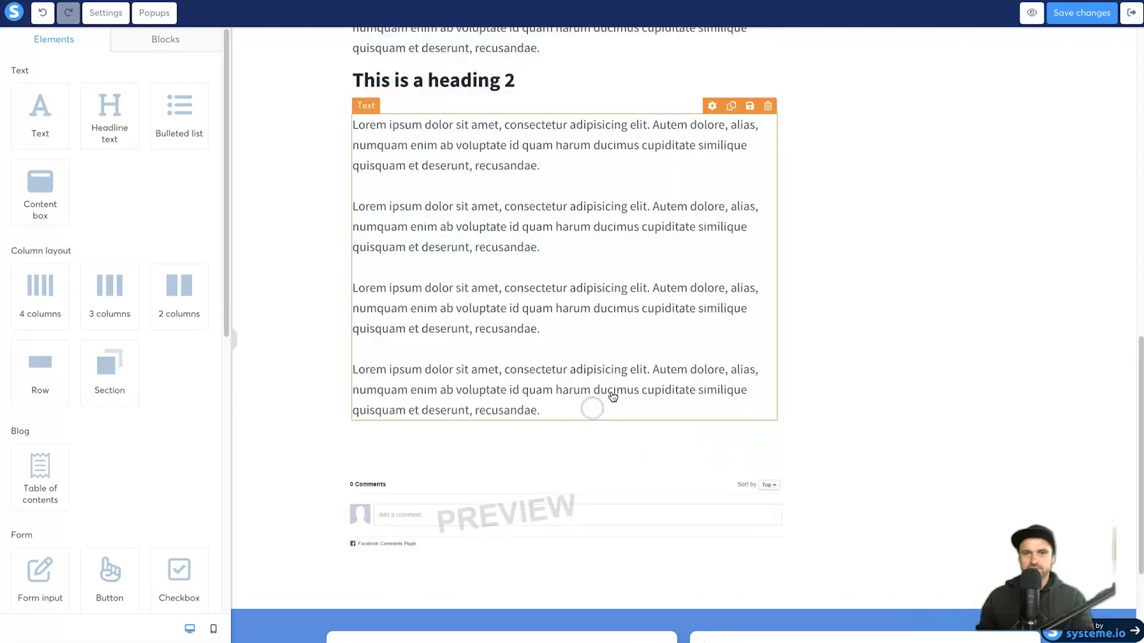
{"action": "left_click", "coordinate": [725, 258]}
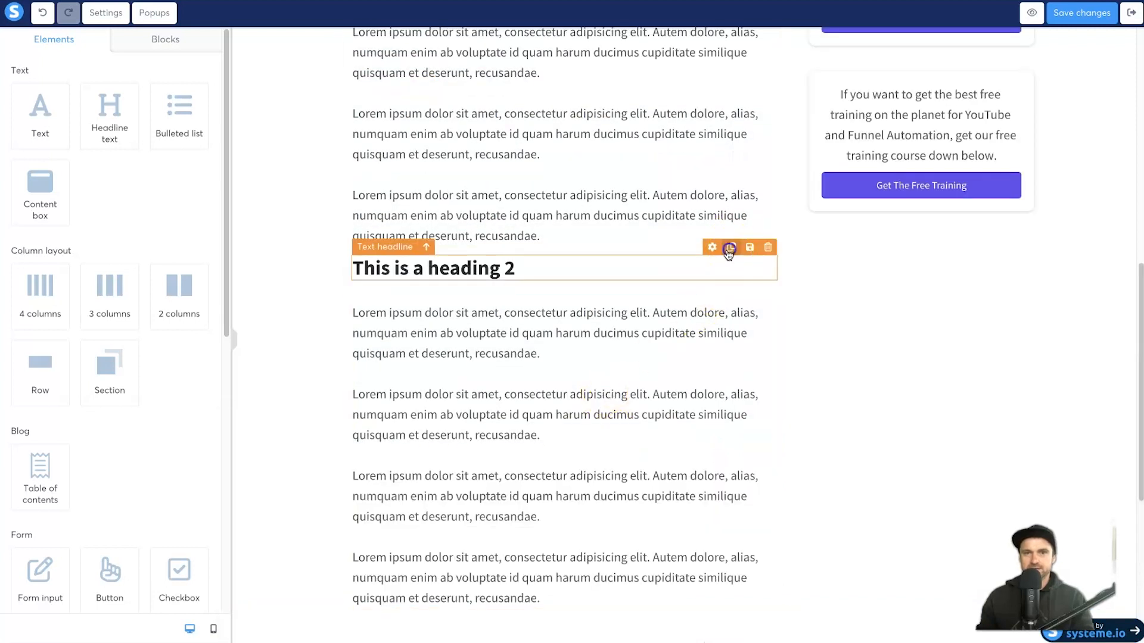
{"action": "left_click", "coordinate": [729, 248]}
{"action": "left_click_drag", "start_coordinate": [712, 247], "coordinate": [631, 356]}
- Add an image element and position it between the second text block and the second heading
{"action": "scroll", "coordinate": [27, 465], "scroll_direction": "down", "scroll_amount": 4}
{"action": "left_click_drag", "start_coordinate": [38, 478], "coordinate": [513, 340]}
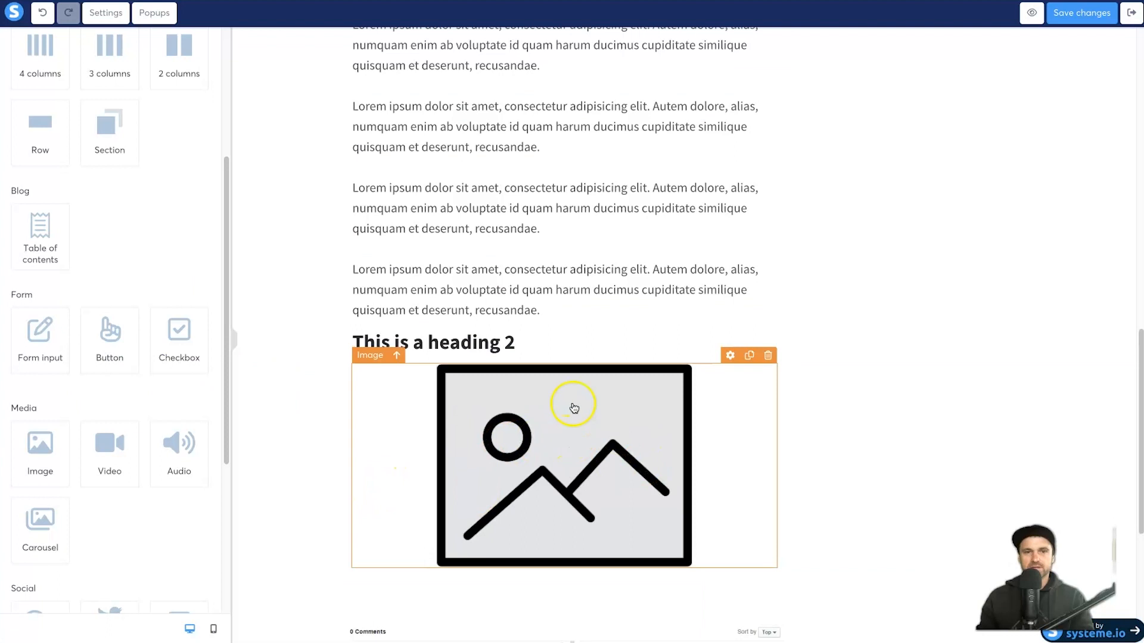
{"action": "scroll", "coordinate": [633, 334], "scroll_direction": "up", "scroll_amount": 1}
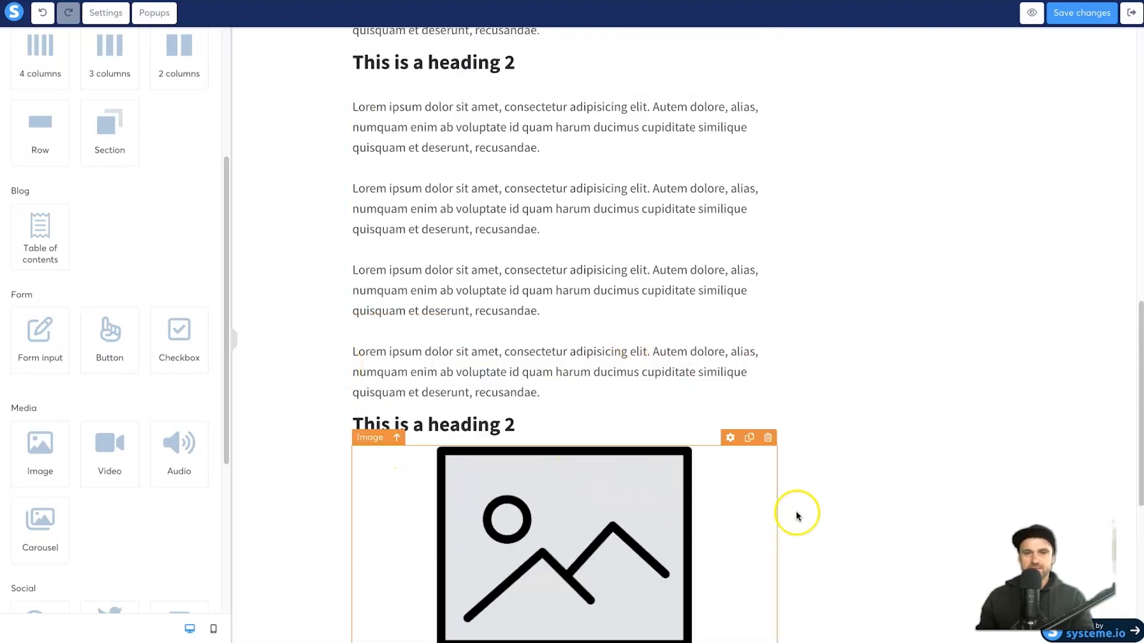
{"action": "left_click_drag", "start_coordinate": [729, 439], "coordinate": [669, 345]}
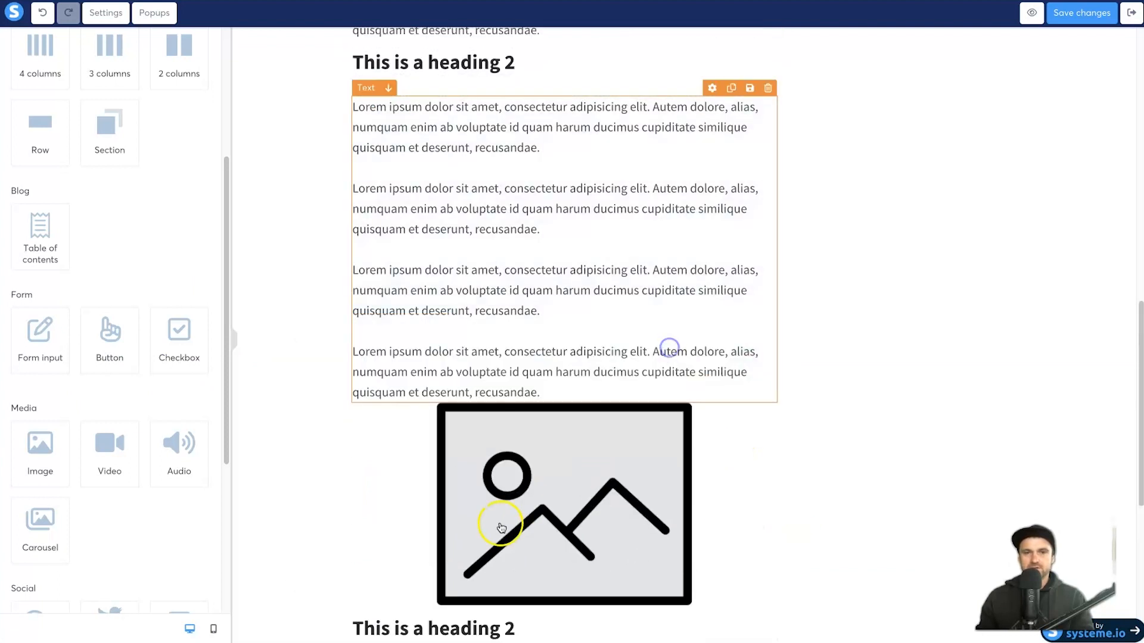
- Set only the top margin of the placeholder image to 20
{"action": "left_click", "coordinate": [530, 462]}
{"action": "left_click", "coordinate": [43, 432]}
{"action": "double_click", "coordinate": [65, 432]}
{"action": "type", "text": "20"}
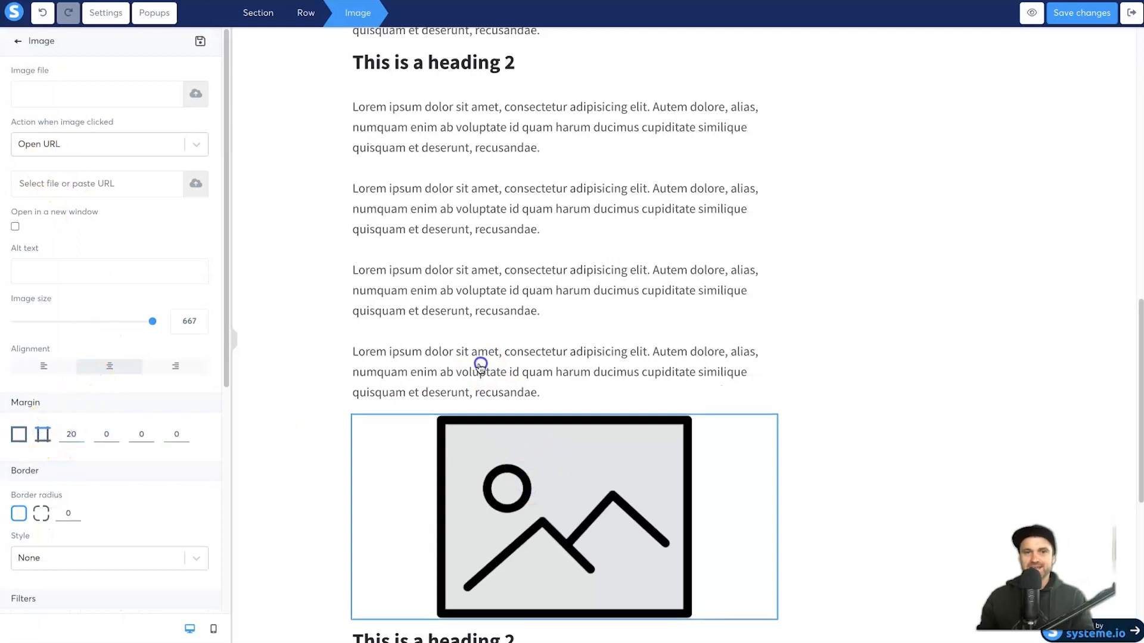
{"action": "left_click", "coordinate": [480, 365]}
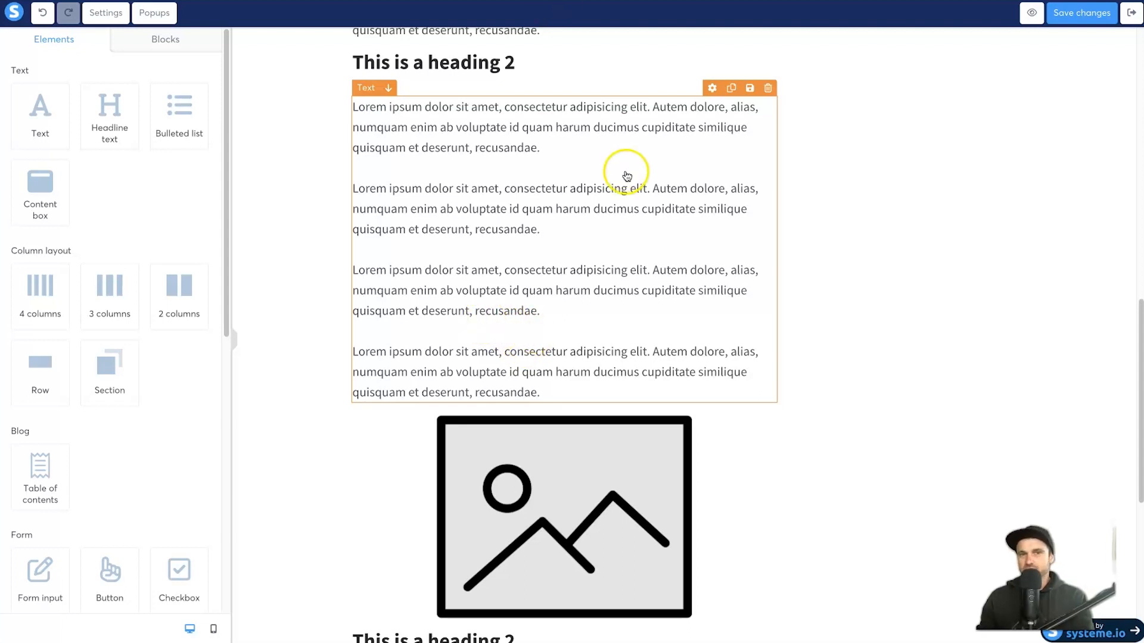
- Duplicate the text block above the image and place the copy below the second heading
{"action": "scroll", "coordinate": [561, 317], "scroll_direction": "up", "scroll_amount": 8}
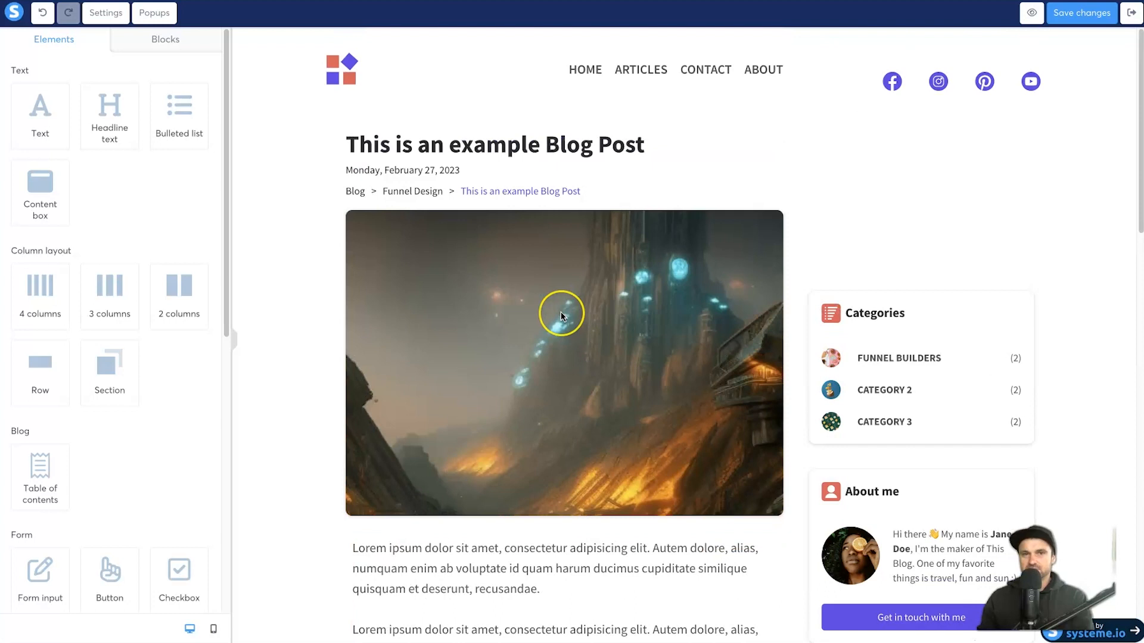
{"action": "mouse_move", "coordinate": [561, 312]}
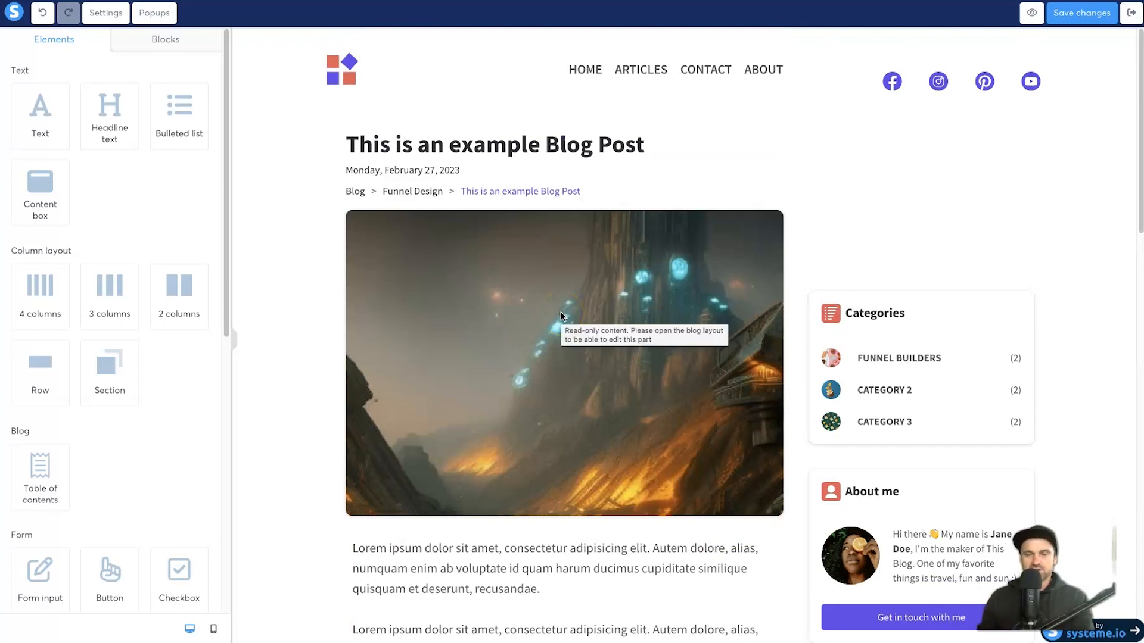
{"action": "scroll", "coordinate": [561, 313], "scroll_direction": "down", "scroll_amount": 10}
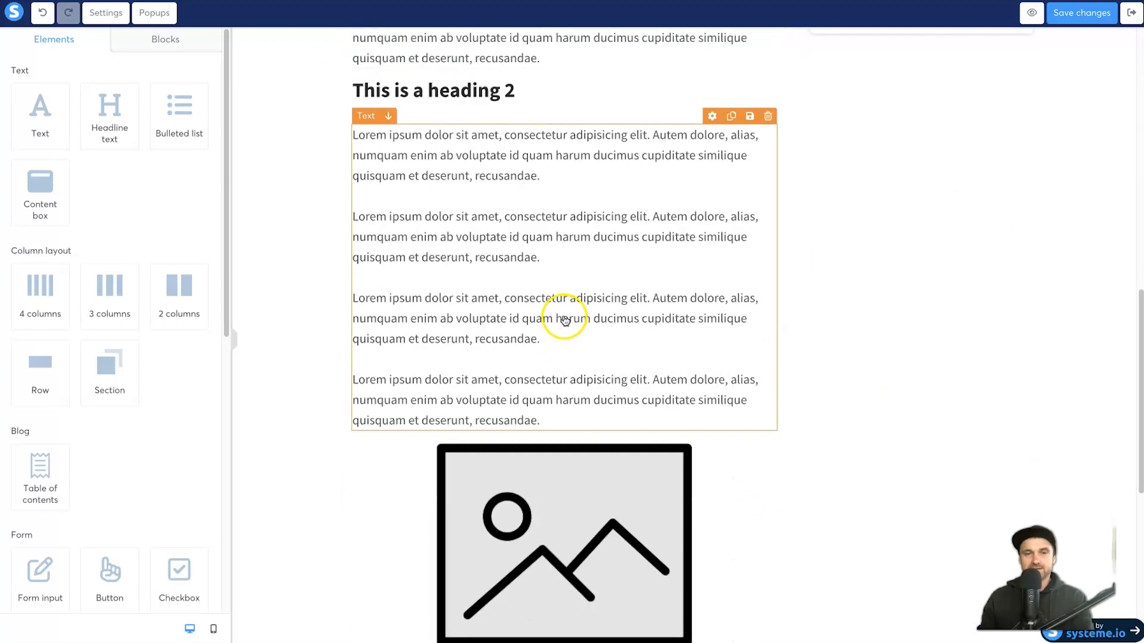
{"action": "scroll", "coordinate": [565, 320], "scroll_direction": "down", "scroll_amount": 4}
{"action": "scroll", "coordinate": [554, 195], "scroll_direction": "up", "scroll_amount": 1}
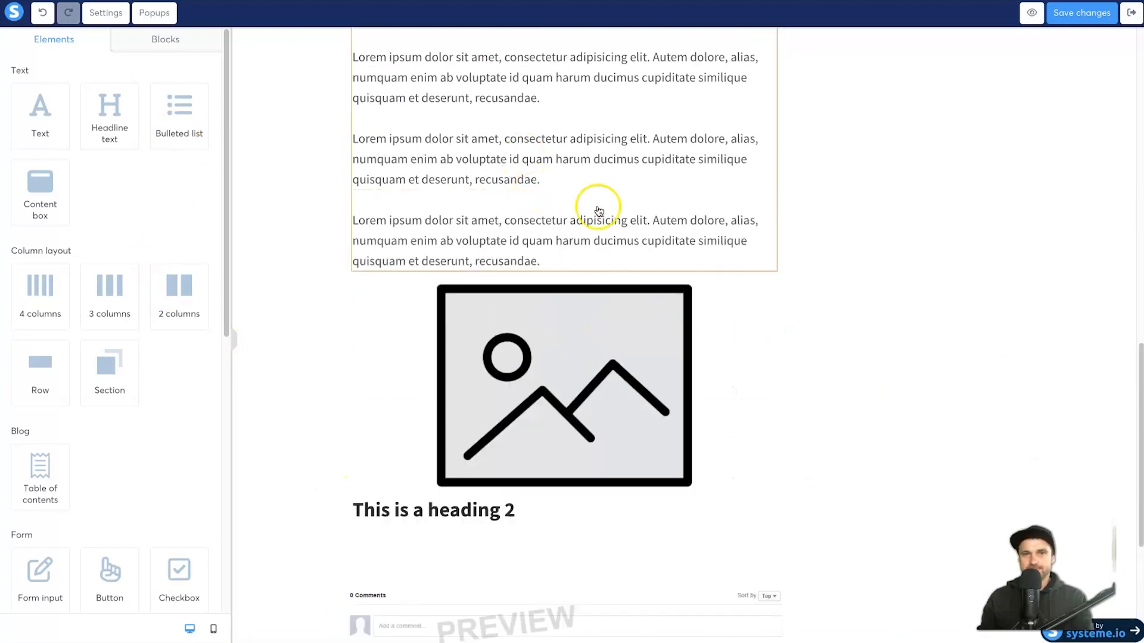
{"action": "scroll", "coordinate": [553, 196], "scroll_direction": "up", "scroll_amount": 2}
{"action": "left_click", "coordinate": [730, 82]}
{"action": "left_click_drag", "start_coordinate": [704, 119], "coordinate": [621, 419]}
- In the page's SEO settings, enter the description "This is an article designed to help inform people how to use the blog features."
{"action": "scroll", "coordinate": [614, 389], "scroll_direction": "up", "scroll_amount": 15}
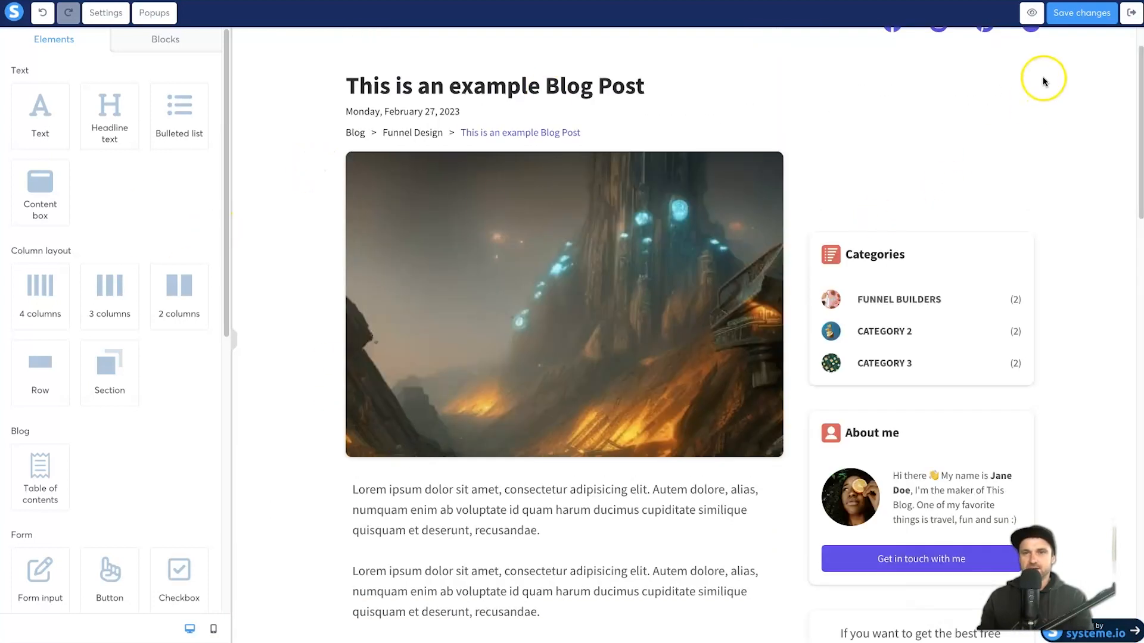
{"action": "left_click", "coordinate": [110, 14]}
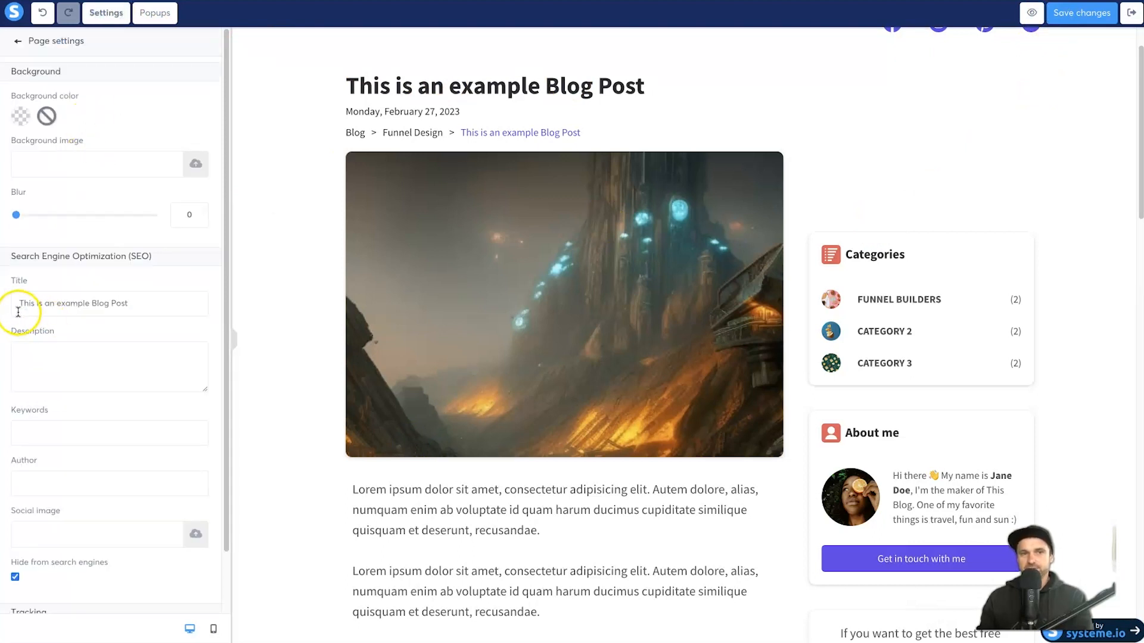
{"action": "left_click_drag", "start_coordinate": [16, 308], "coordinate": [184, 326]}
{"action": "left_click", "coordinate": [183, 314]}
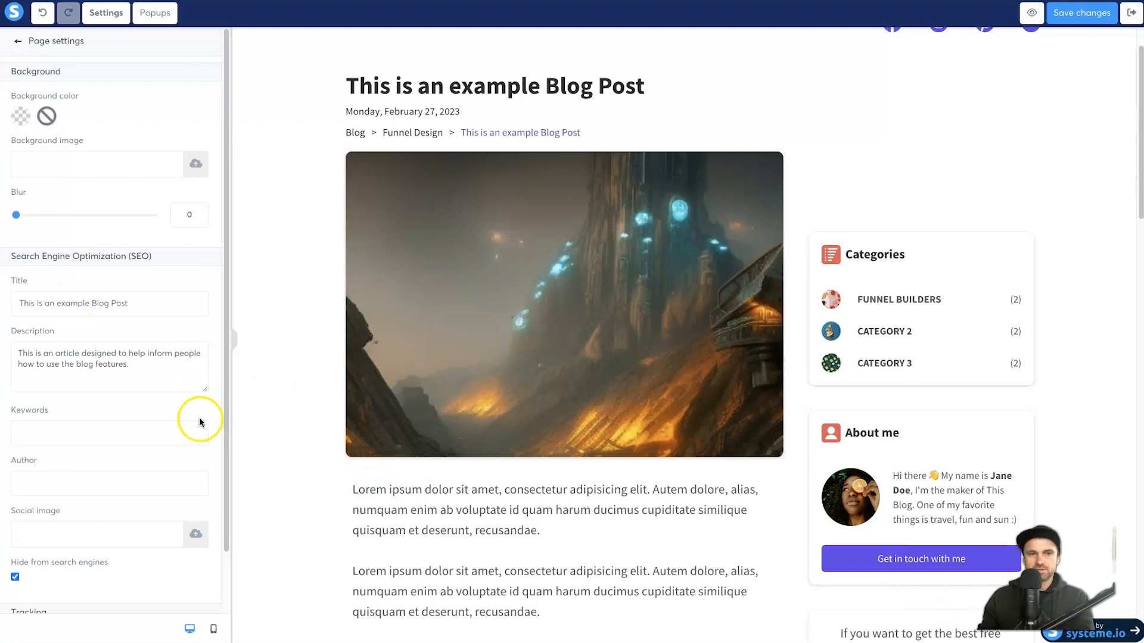
{"action": "left_click", "coordinate": [81, 530]}
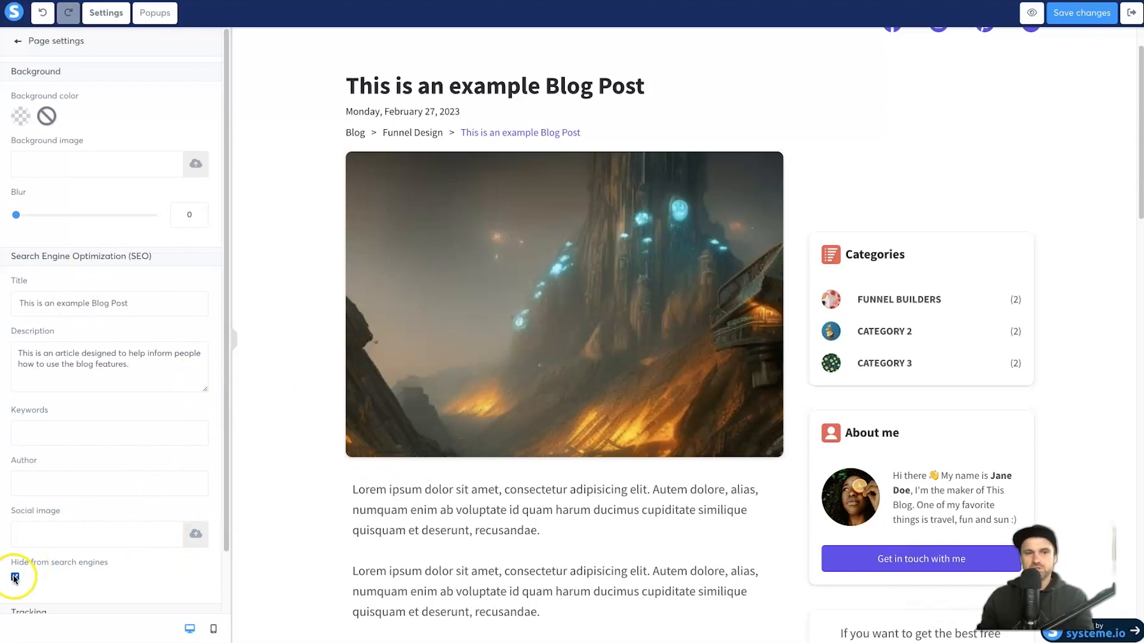
- Disable hiding the post from search engines, save the changes and exit the editor
{"action": "left_click_drag", "start_coordinate": [91, 564], "coordinate": [118, 561]}
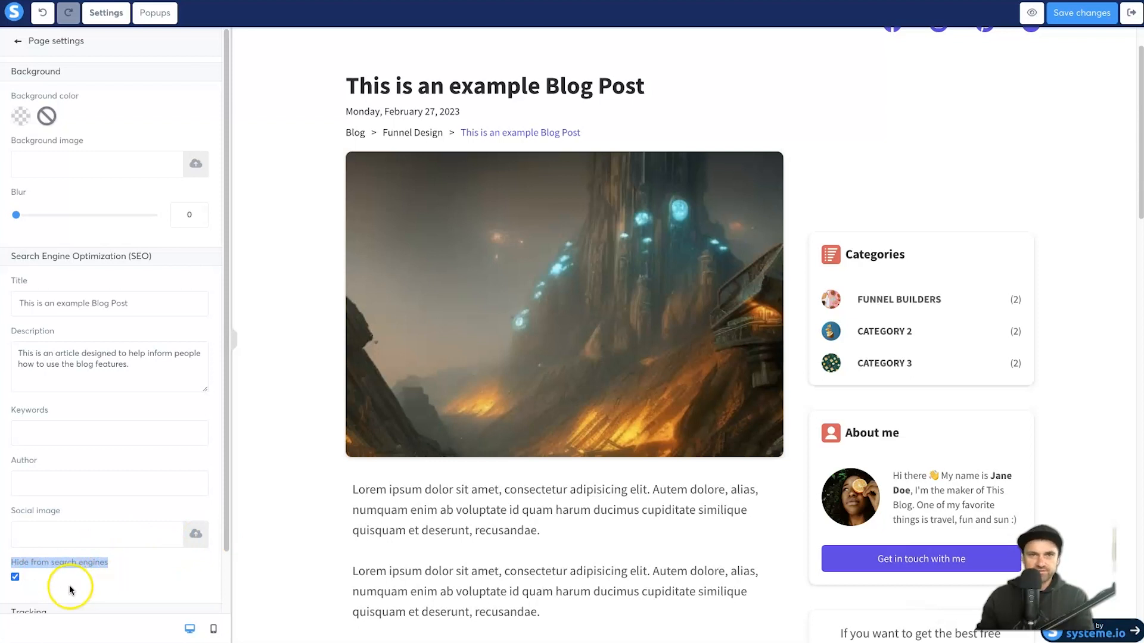
{"action": "left_click", "coordinate": [9, 585]}
{"action": "left_click", "coordinate": [15, 577]}
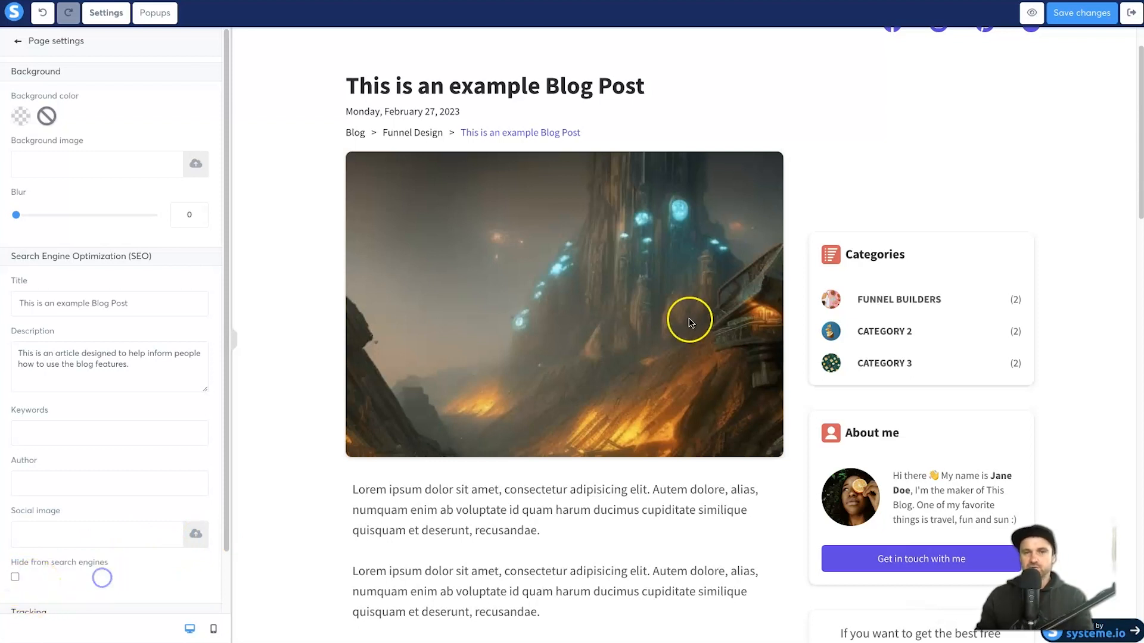
{"action": "left_click", "coordinate": [1086, 18]}
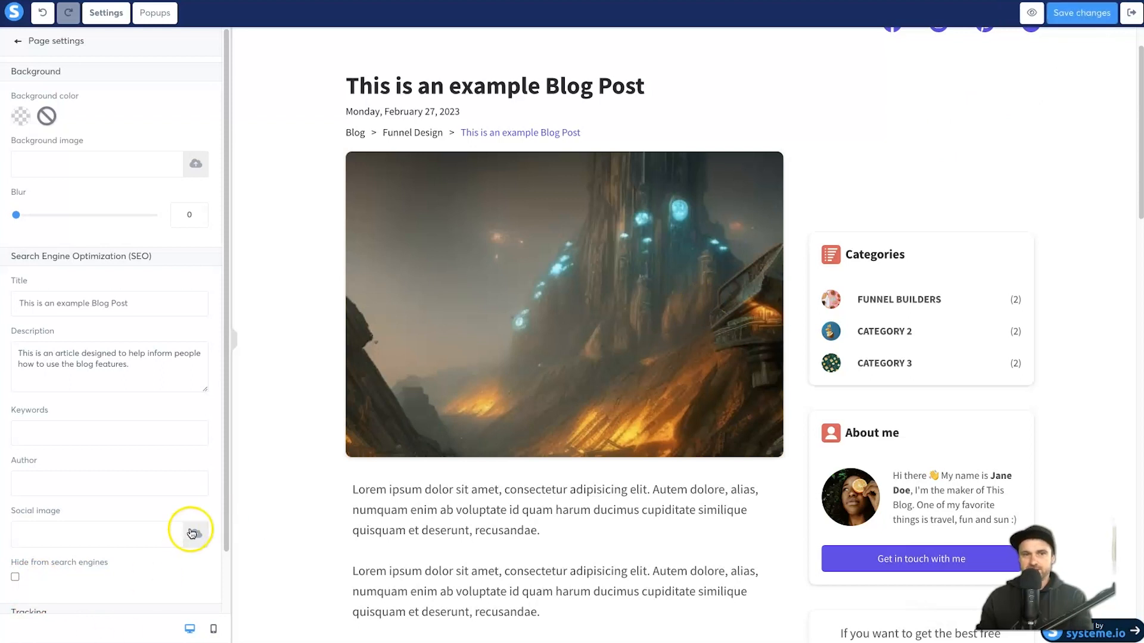
{"action": "left_click", "coordinate": [1124, 14]}
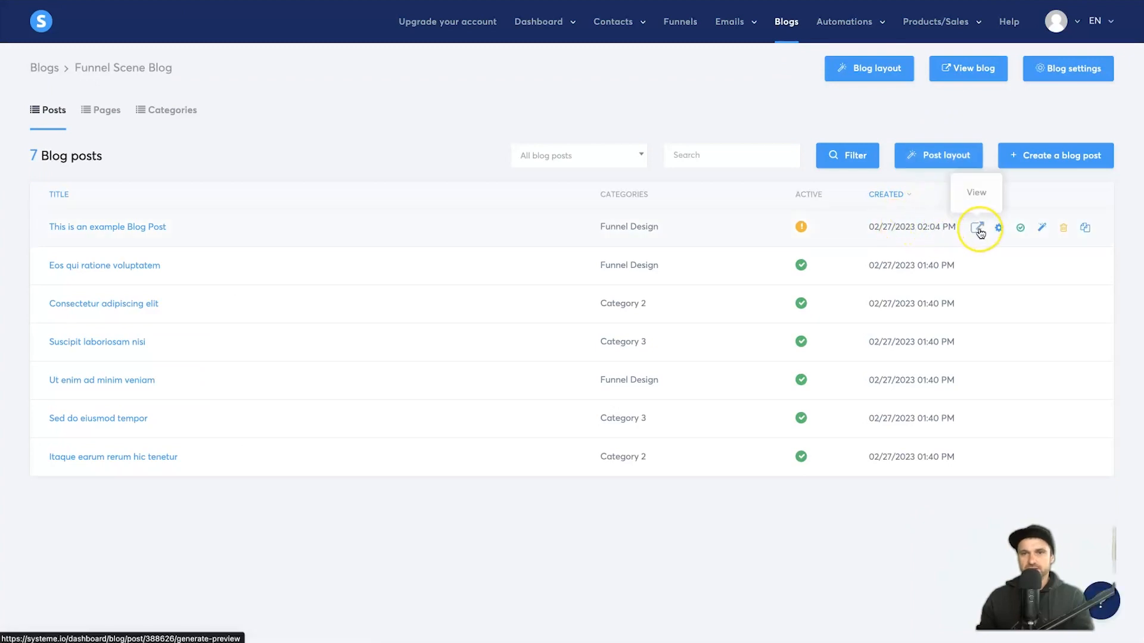
- Preview the example blog post from header to footer and return to the posts list
{"action": "left_click", "coordinate": [979, 228]}
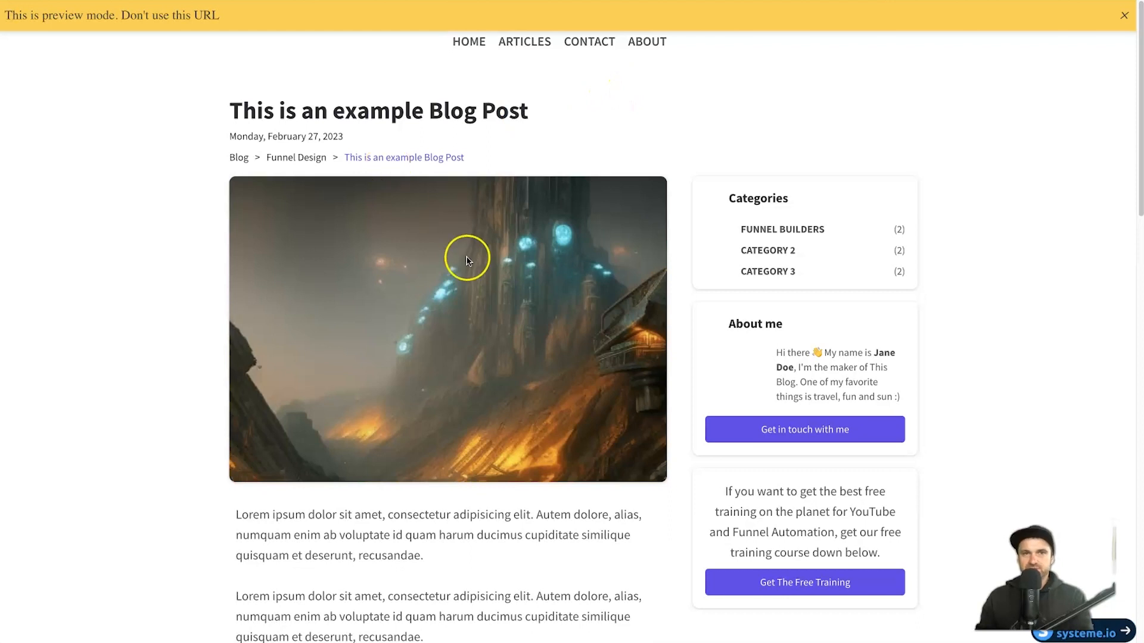
{"action": "scroll", "coordinate": [467, 260], "scroll_direction": "down", "scroll_amount": 15}
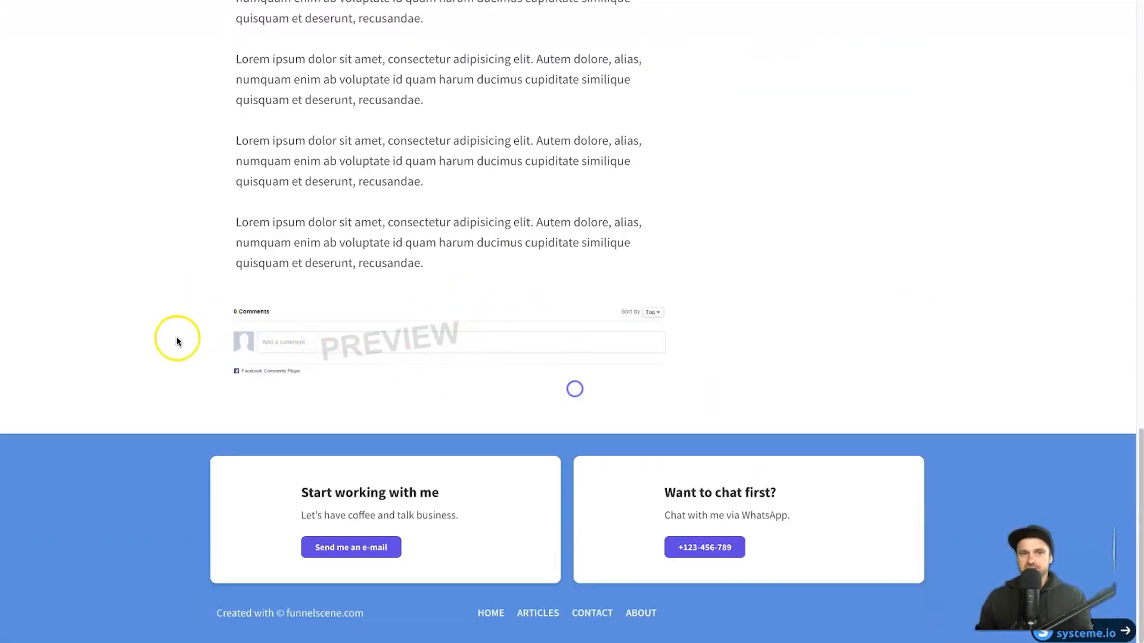
{"action": "scroll", "coordinate": [590, 324], "scroll_direction": "up", "scroll_amount": 15}
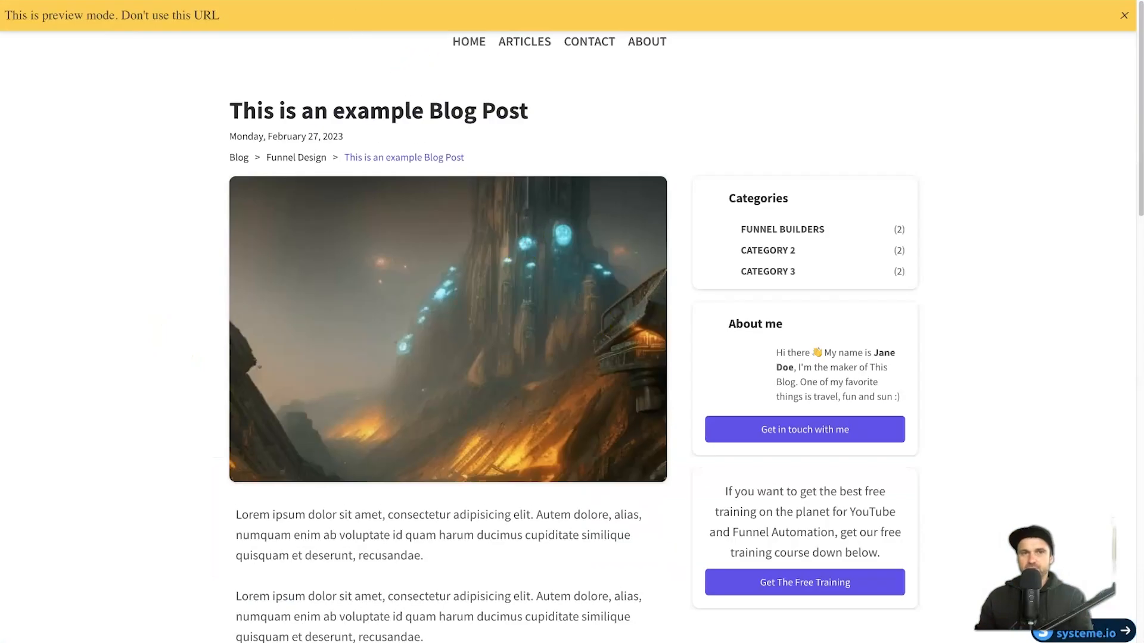
{"action": "key", "text": "super+w"}
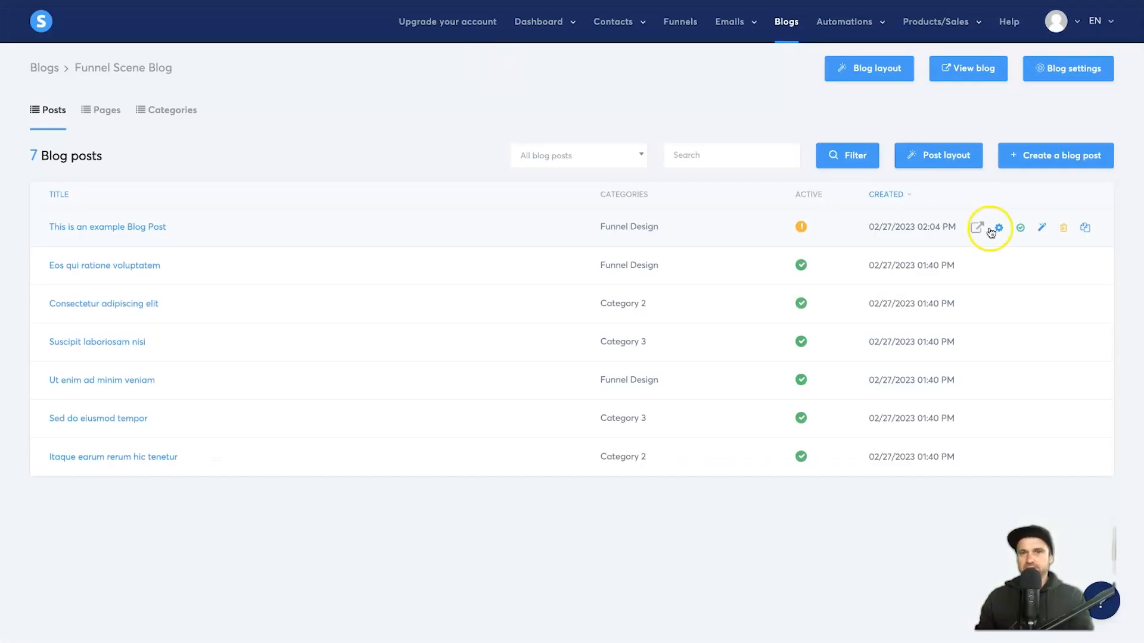
- Publish the example blog post from the posts list
{"action": "left_click", "coordinate": [1022, 230]}
{"action": "left_click", "coordinate": [524, 385]}
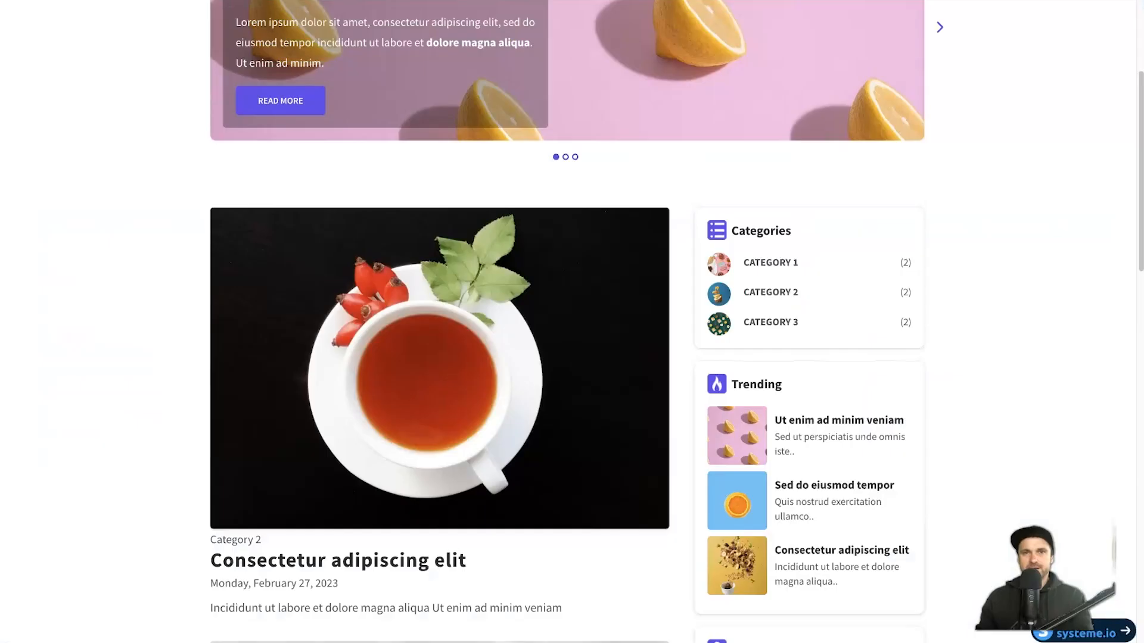
- Reload the live blog's home page and check the example blog post's listing, including its category label
{"action": "scroll", "coordinate": [288, 133], "scroll_direction": "up", "scroll_amount": 4}
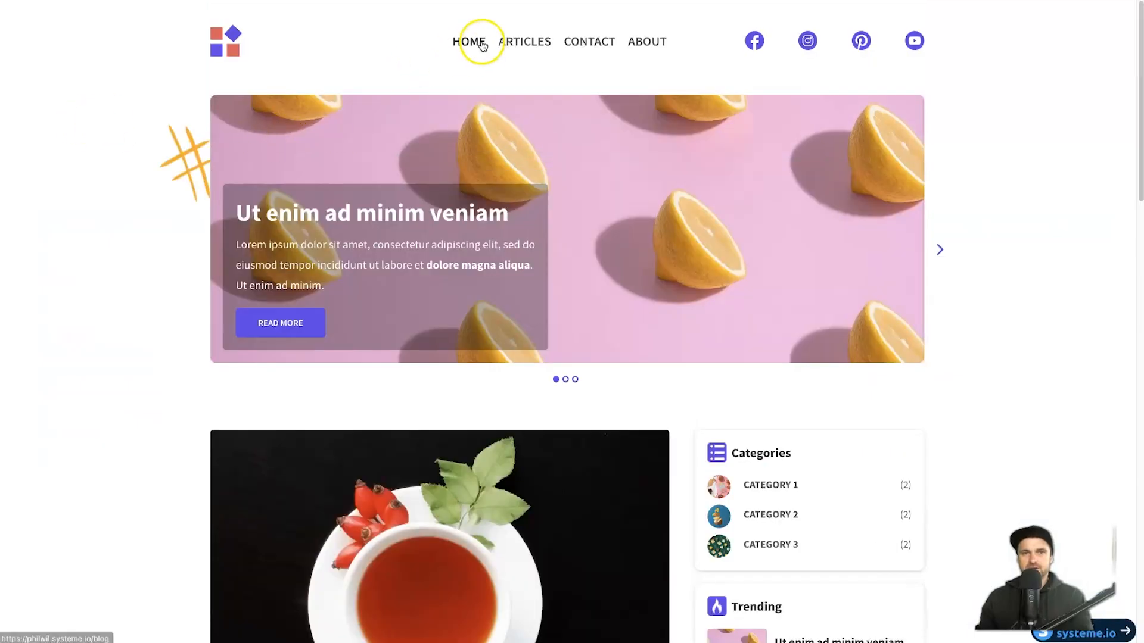
{"action": "scroll", "coordinate": [370, 235], "scroll_direction": "down", "scroll_amount": 7}
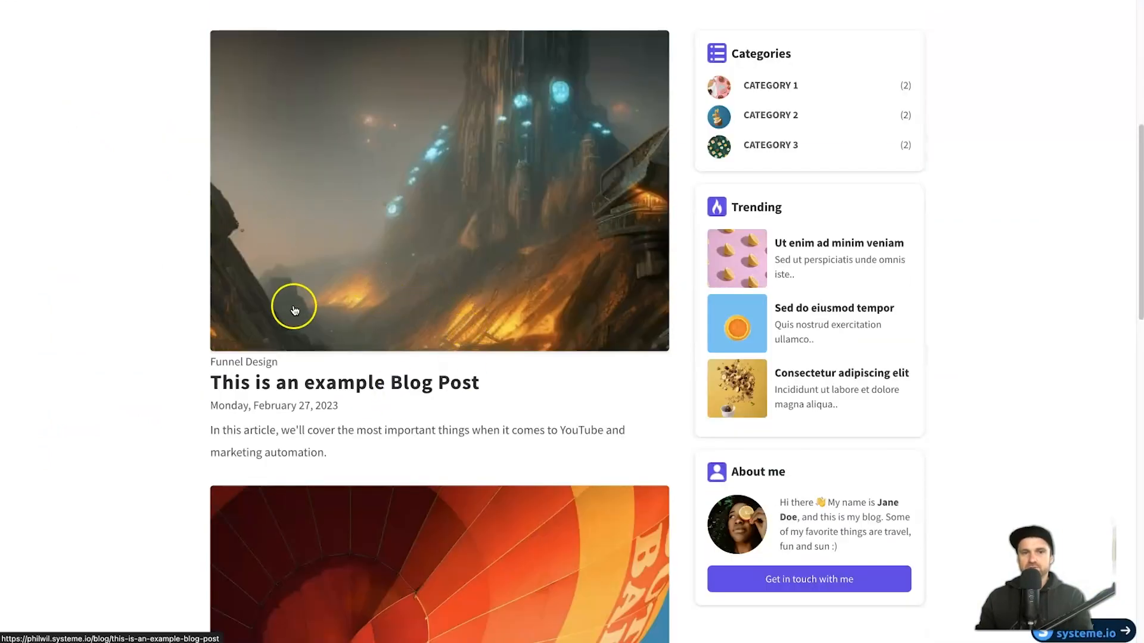
{"action": "left_click_drag", "start_coordinate": [195, 362], "coordinate": [304, 362]}
{"action": "left_click", "coordinate": [304, 362]}
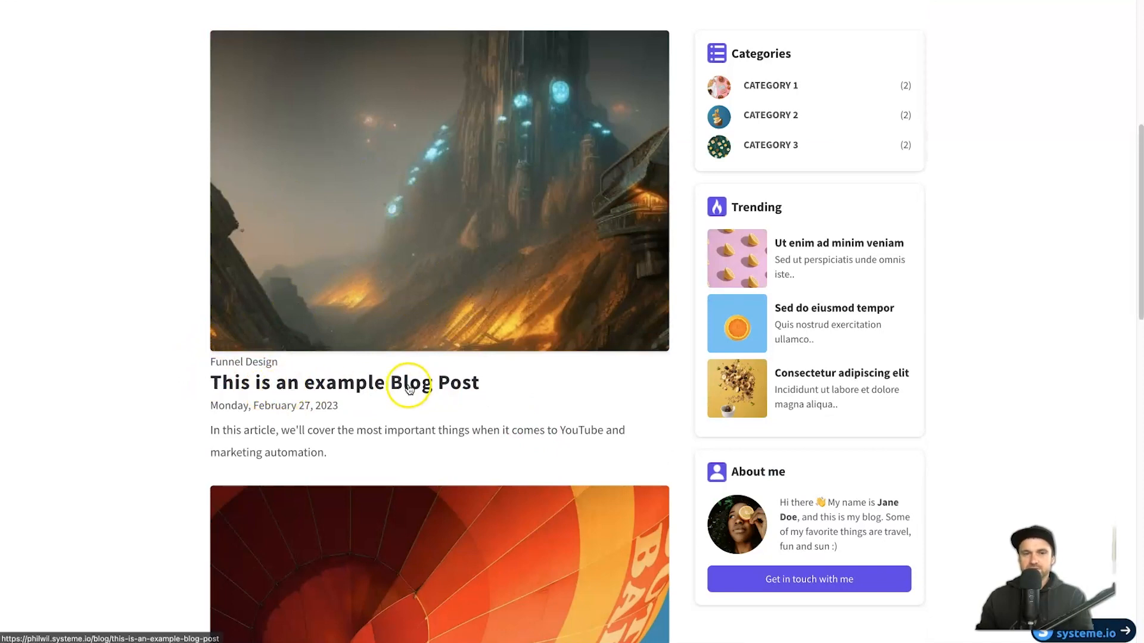
- Open the example blog post on the live blog, review it from header to footer and return to the posts list
{"action": "left_click", "coordinate": [342, 197]}
{"action": "scroll", "coordinate": [524, 301], "scroll_direction": "down", "scroll_amount": 10}
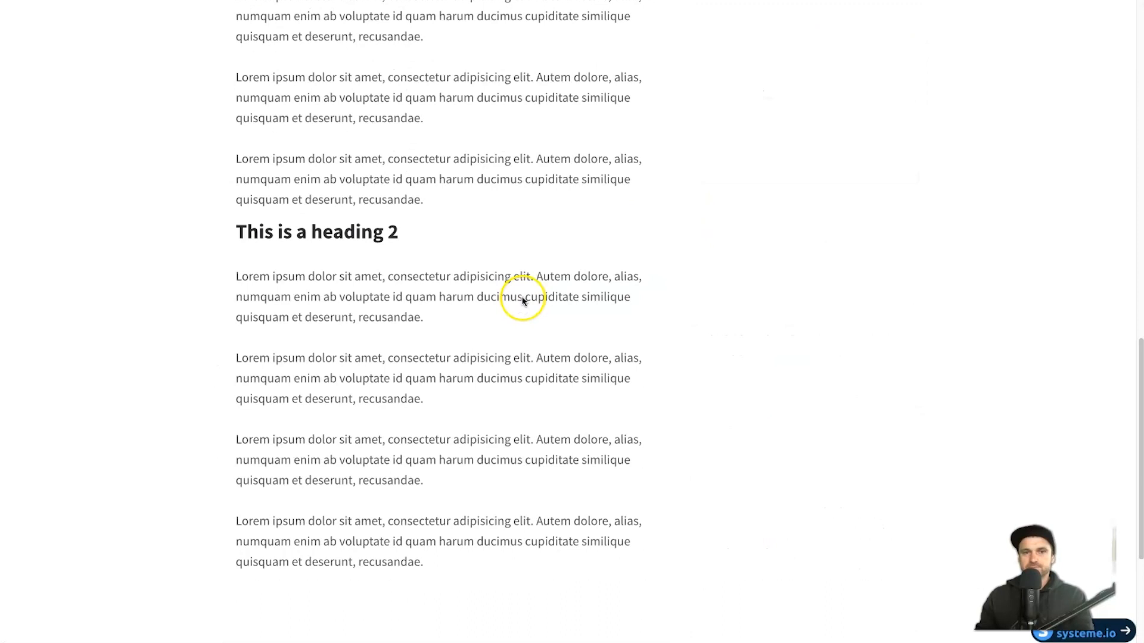
{"action": "scroll", "coordinate": [524, 301], "scroll_direction": "down", "scroll_amount": 4}
{"action": "scroll", "coordinate": [524, 300], "scroll_direction": "up", "scroll_amount": 12}
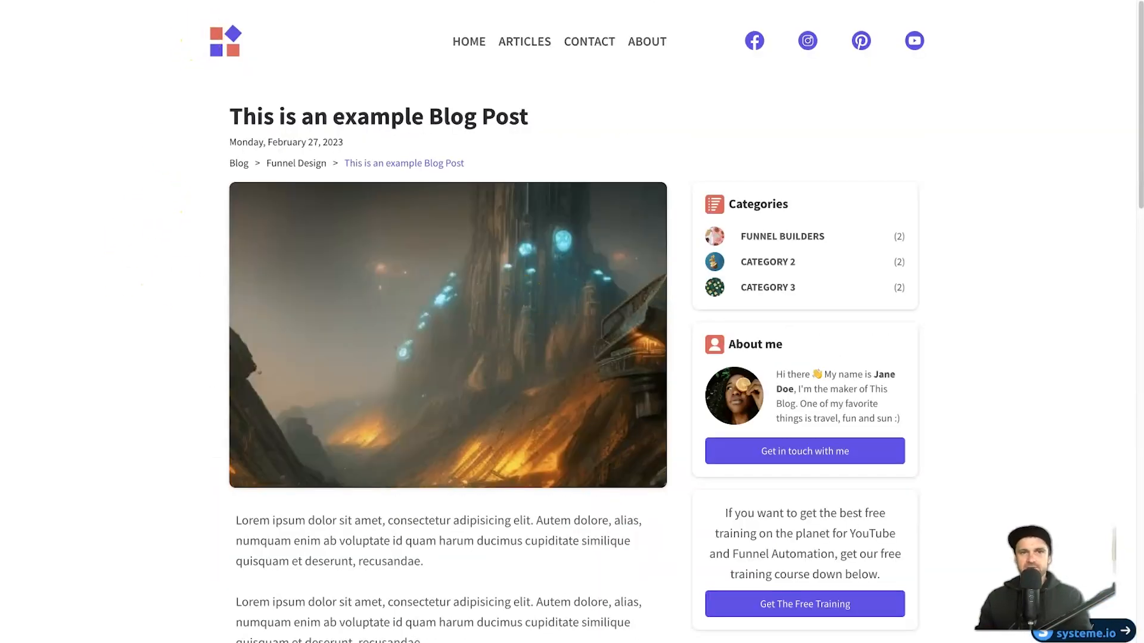
{"action": "left_click", "coordinate": [395, 157]}
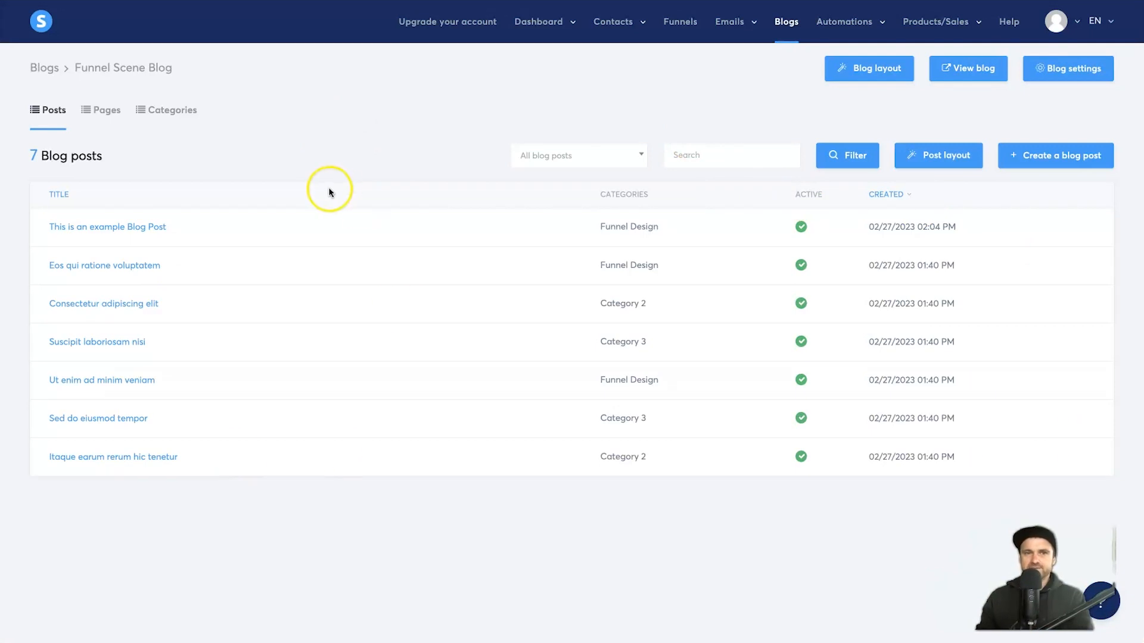